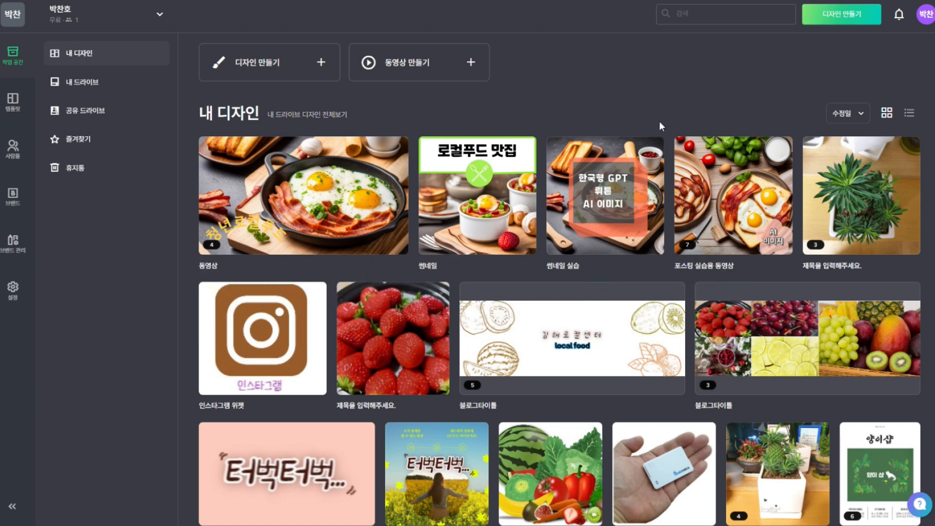
# Tour the sidebar pages (templates, members, brand kit, notices, account settings), then return to my designs
pyautogui.moveTo(808, 169)
pyautogui.moveTo(476, 202)
pyautogui.moveTo(289, 195)
pyautogui.click(13, 101)
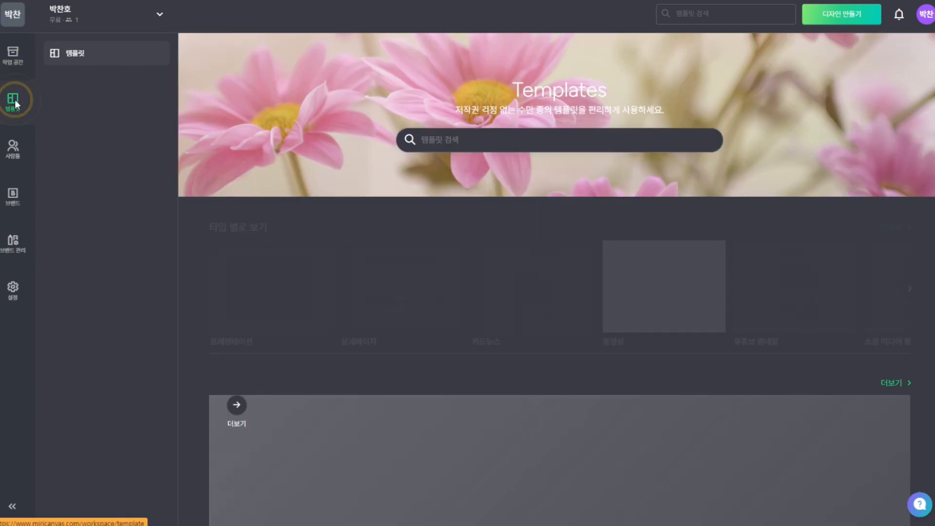
pyautogui.click(17, 156)
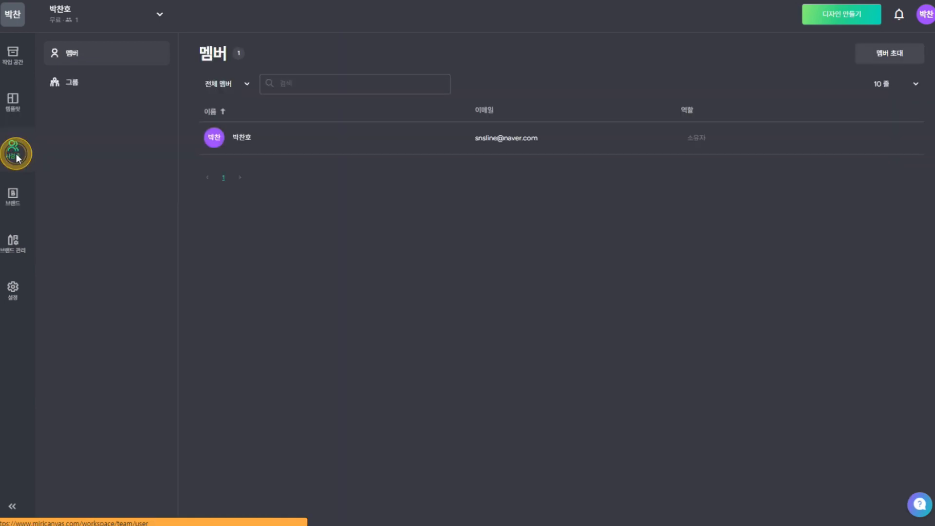
pyautogui.click(15, 194)
pyautogui.click(14, 243)
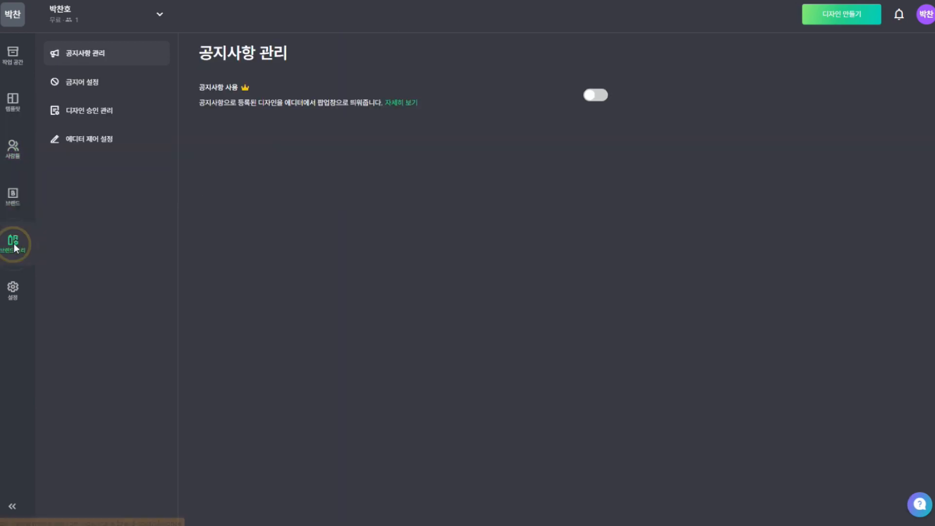
pyautogui.click(15, 292)
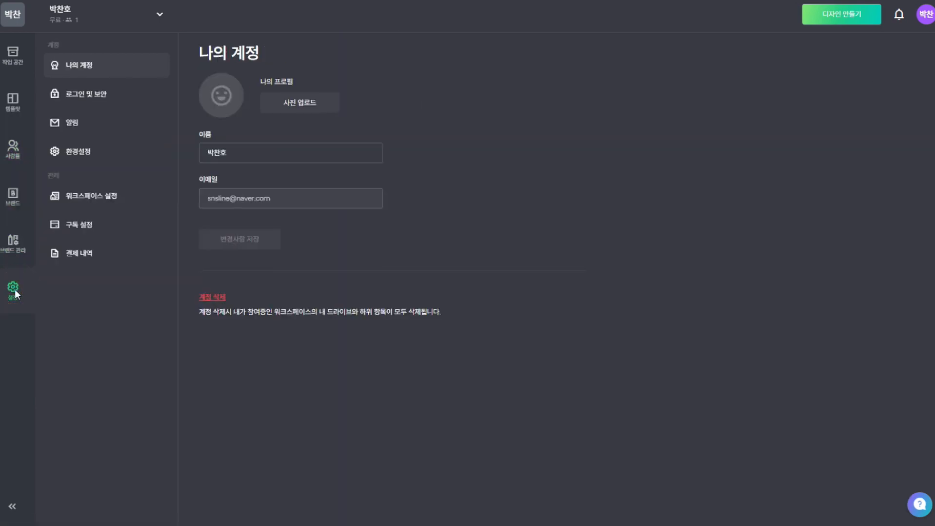
pyautogui.click(13, 58)
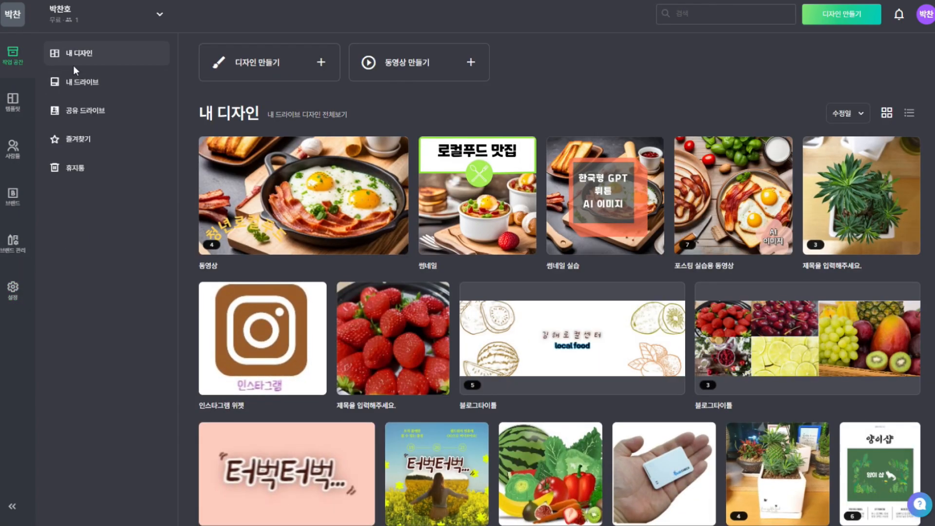
# Browse My Drive, shared drives, favourites and trash, then return to my designs
pyautogui.click(87, 85)
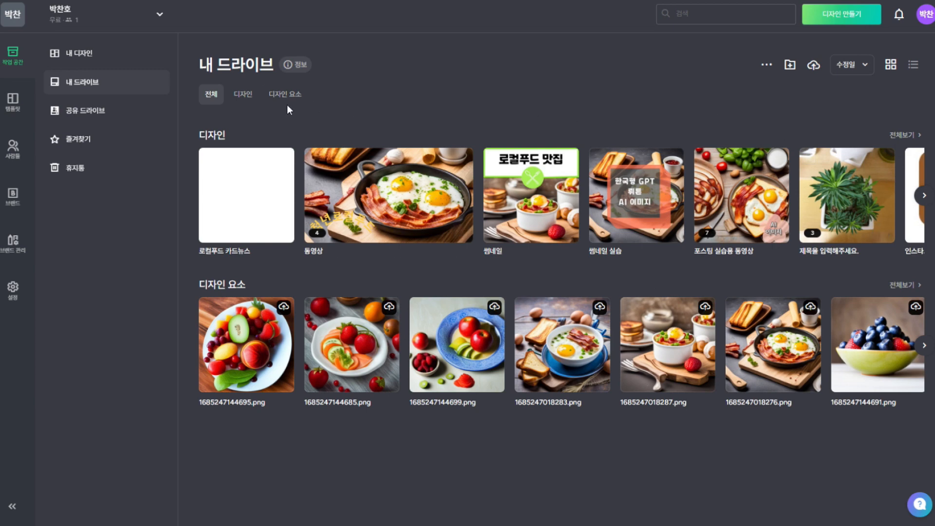
pyautogui.click(84, 112)
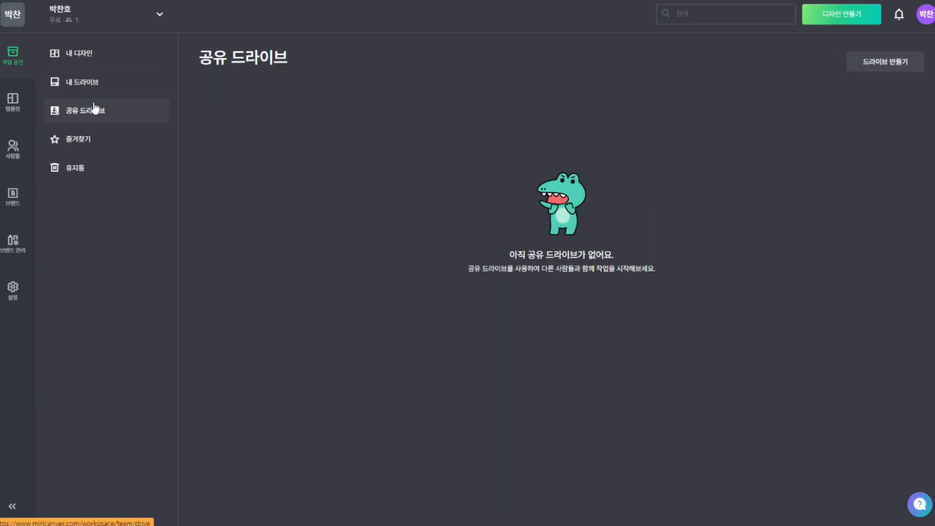
pyautogui.click(82, 140)
pyautogui.click(72, 167)
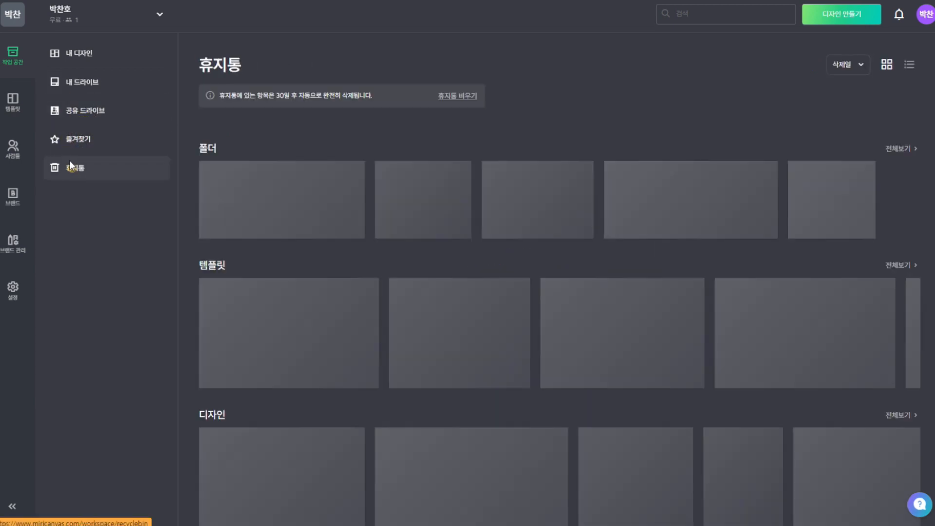
pyautogui.click(87, 82)
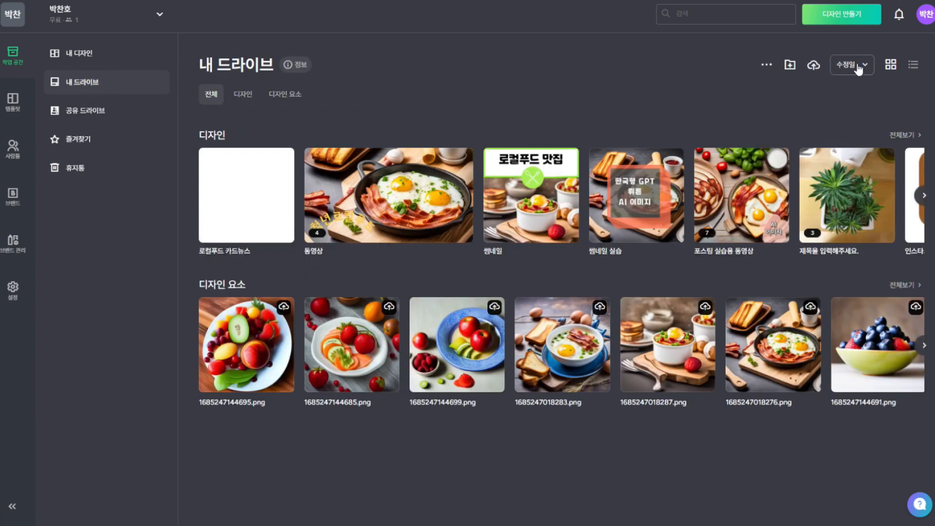
pyautogui.click(98, 59)
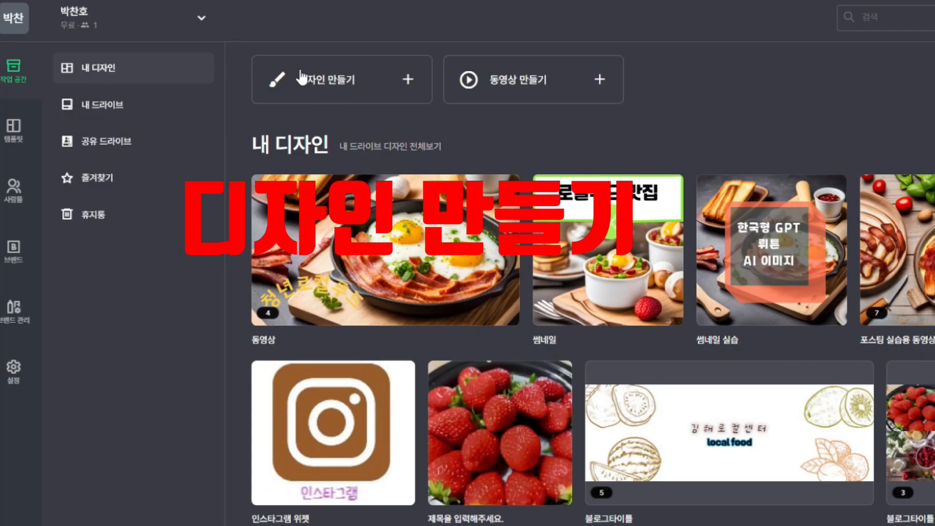
# Start a new design and try a custom width of 50 under 직접 입력, then collapse it
pyautogui.click(406, 79)
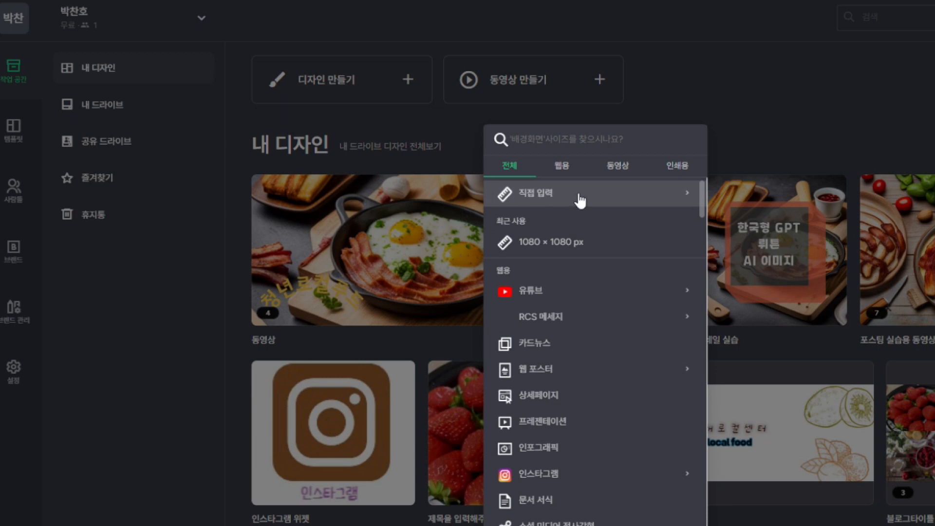
pyautogui.click(547, 200)
pyautogui.click(548, 223)
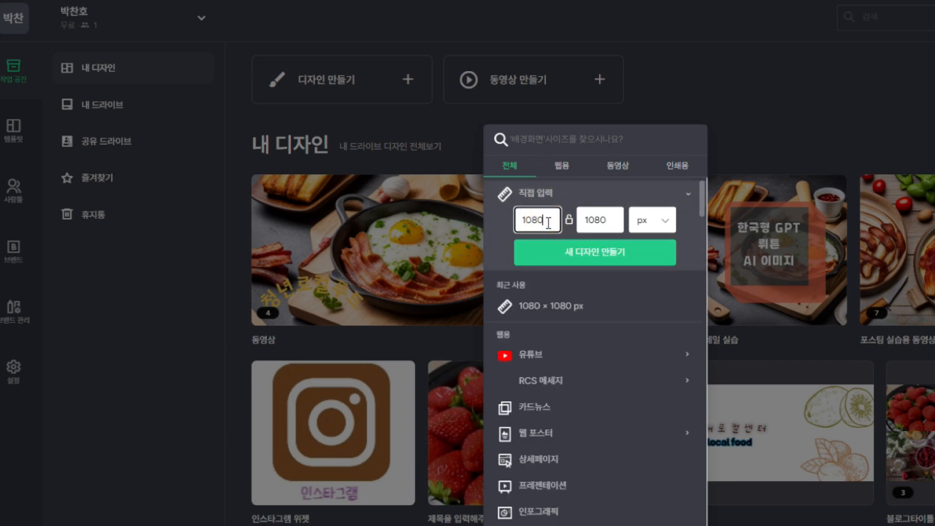
pyautogui.moveTo(549, 217); pyautogui.dragTo(518, 218)
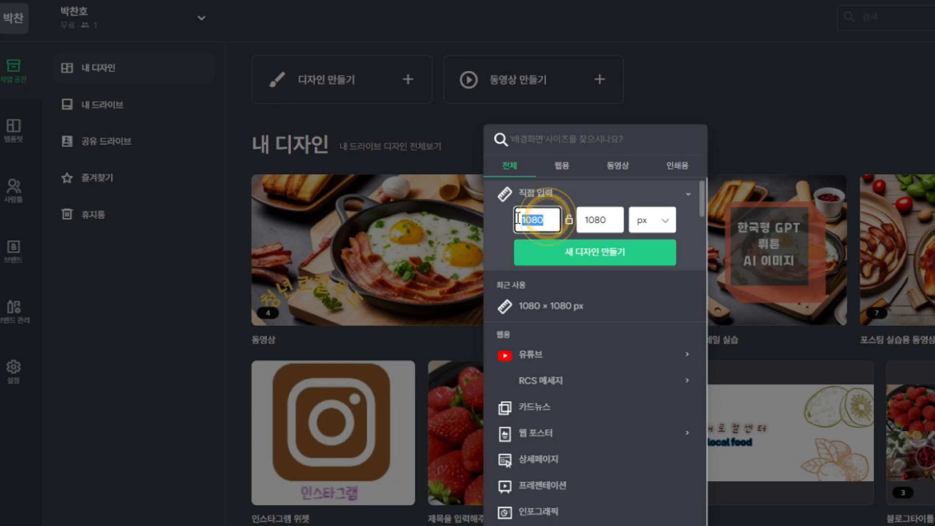
pyautogui.write('50')
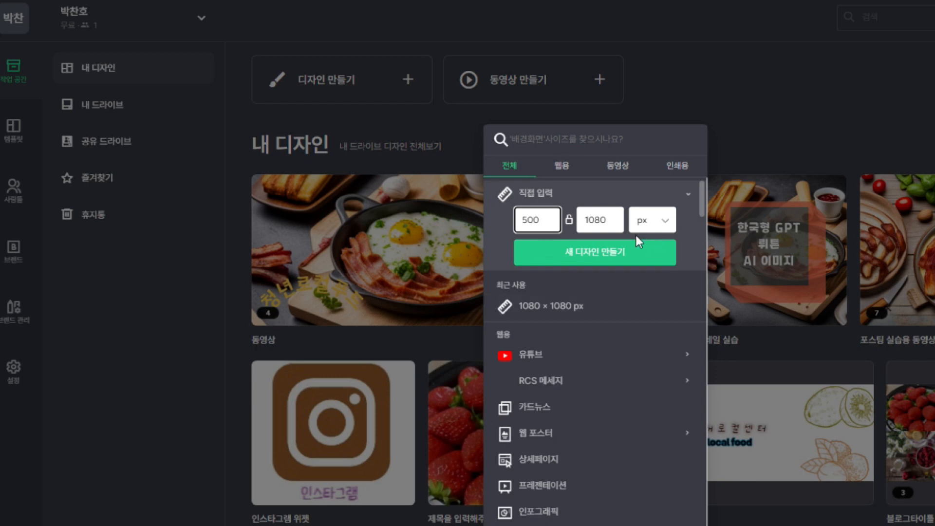
pyautogui.click(686, 194)
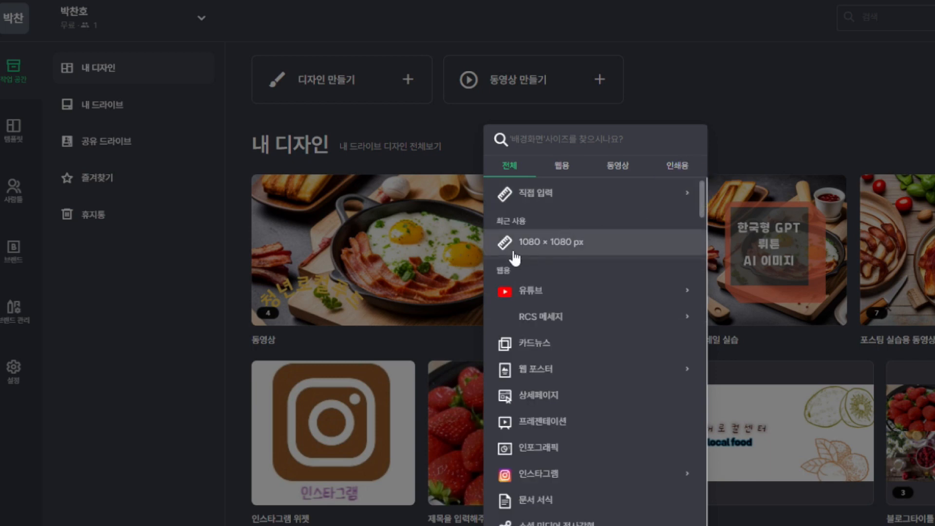
# Scroll through the size list to browse the available design formats
pyautogui.scroll(-2, 556, 270)
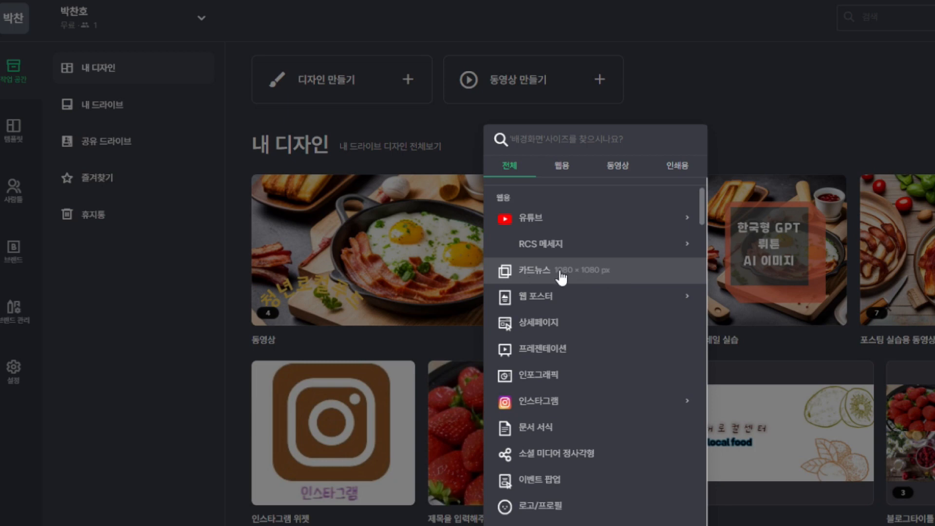
pyautogui.scroll(-3, 564, 281)
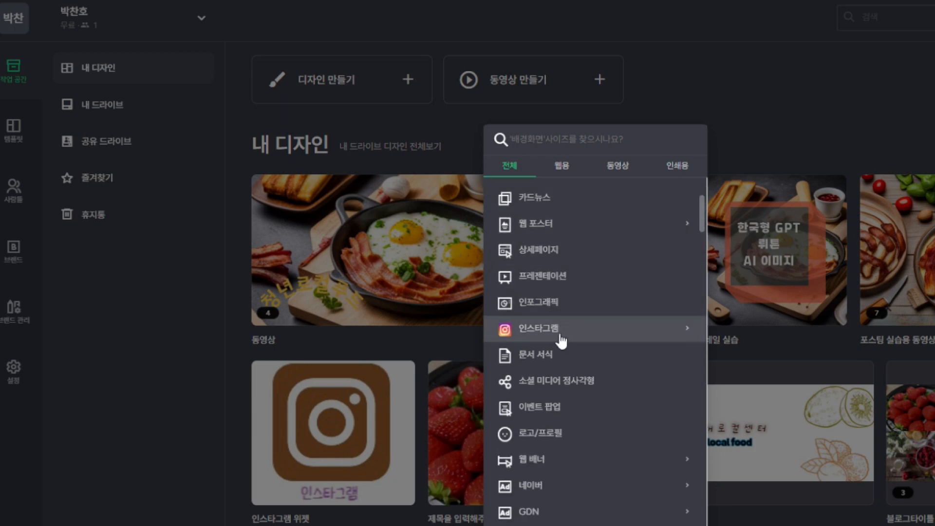
pyautogui.scroll(-10, 560, 338)
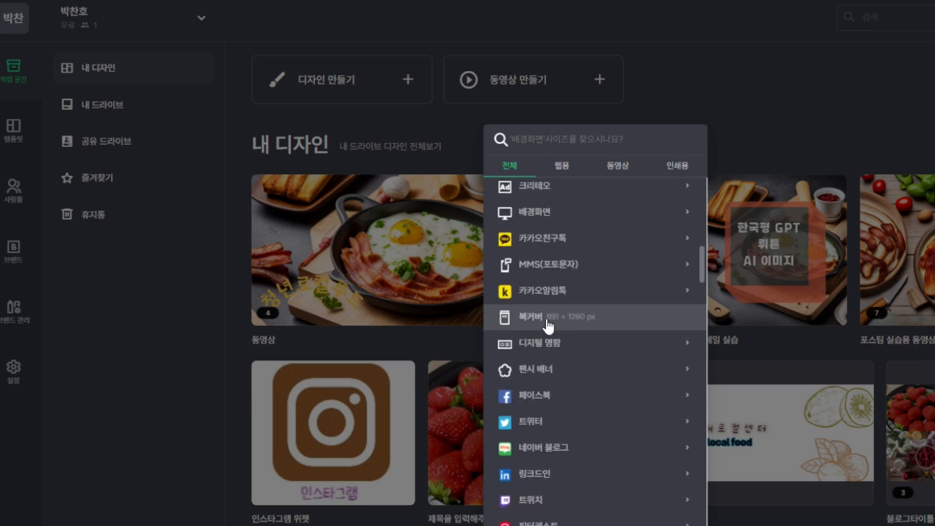
pyautogui.scroll(-3, 559, 351)
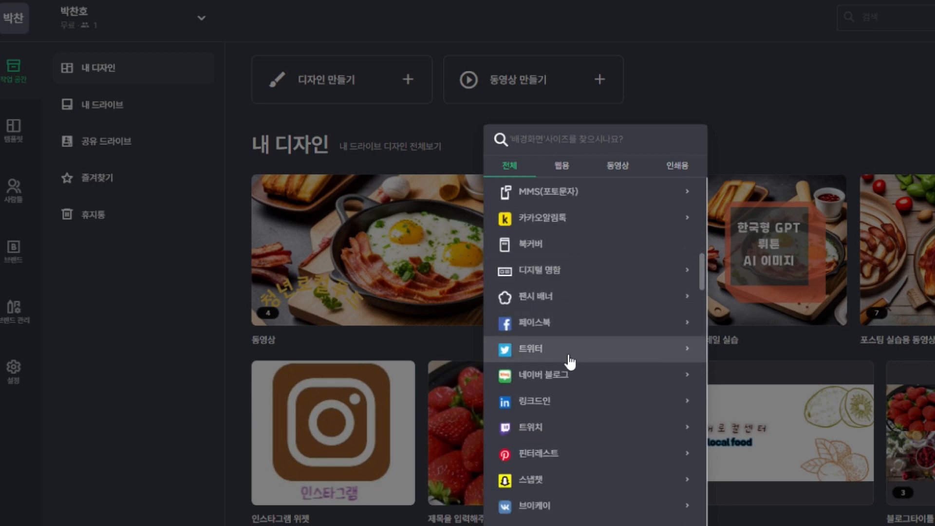
pyautogui.scroll(-3, 569, 398)
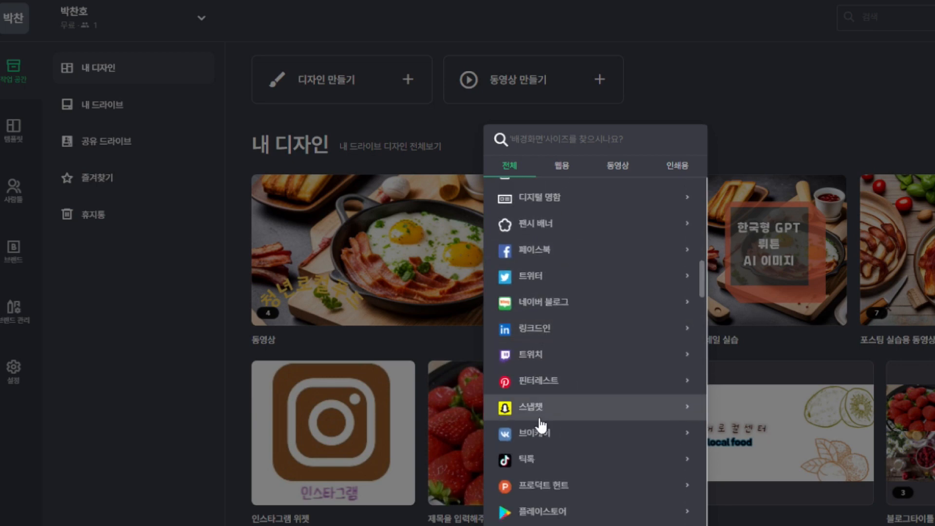
pyautogui.scroll(-3, 556, 425)
pyautogui.scroll(-6, 592, 390)
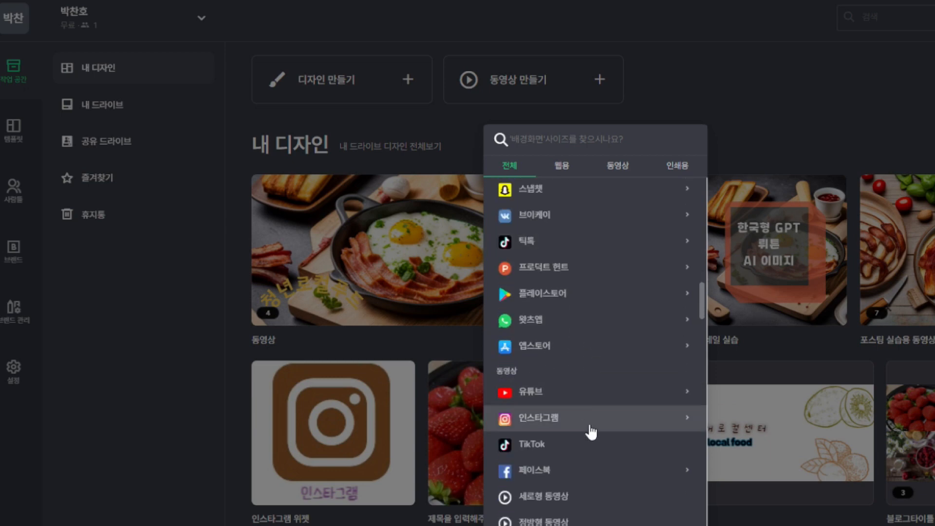
pyautogui.scroll(-5, 591, 410)
pyautogui.scroll(15, 596, 391)
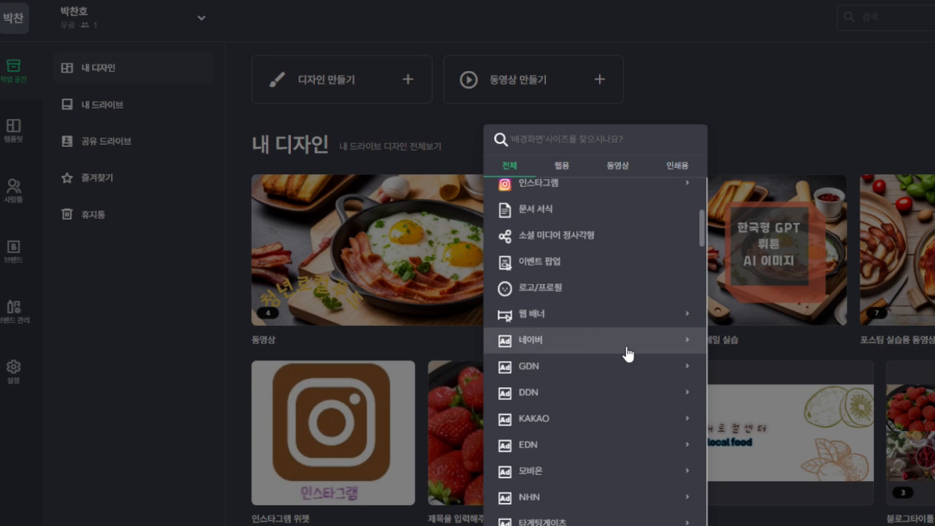
pyautogui.scroll(12, 628, 354)
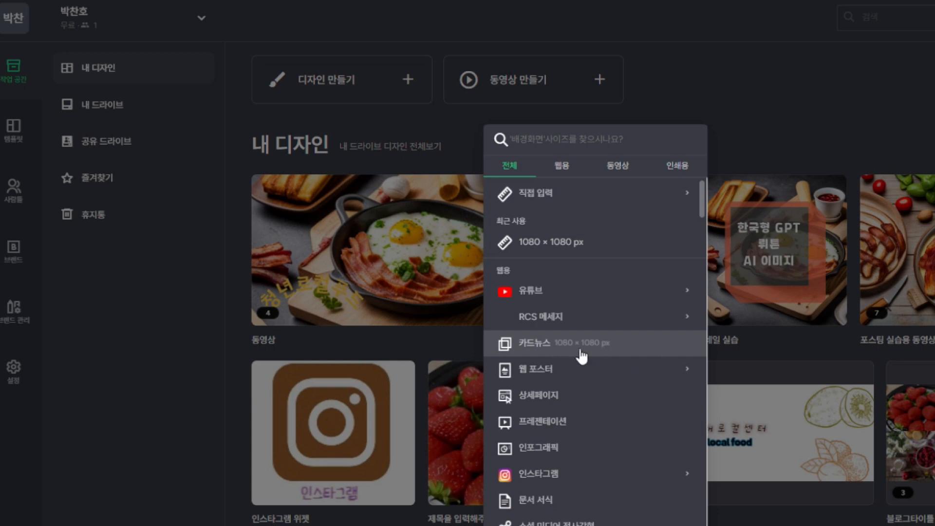
# Create a blank 카드뉴스 design at 1080 × 1080 px
pyautogui.click(572, 344)
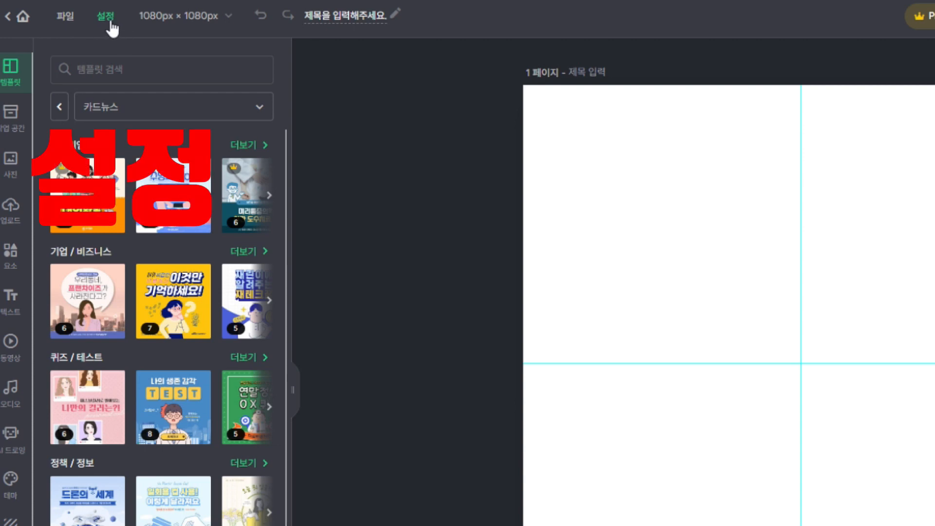
# In settings, toggle dark mode off and back on, and clear the guidelines with 가이드선 초기화
pyautogui.click(108, 18)
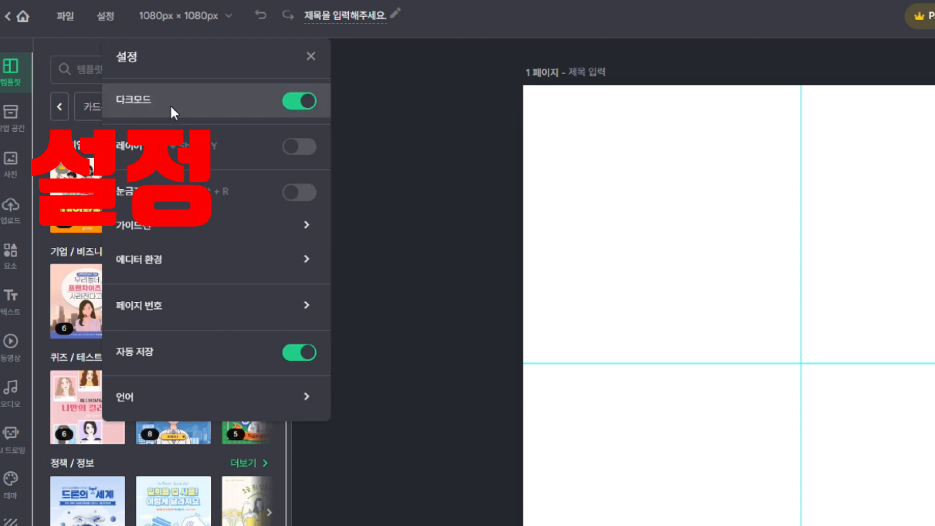
pyautogui.click(300, 102)
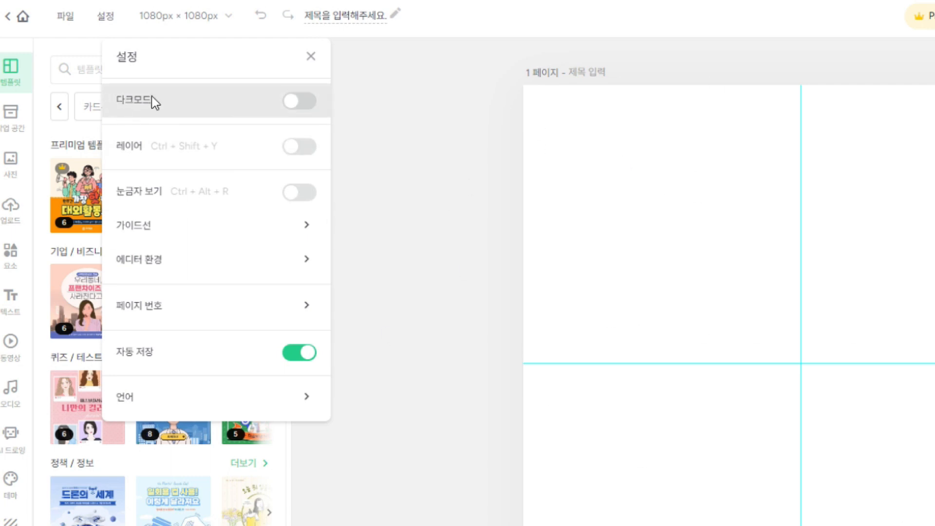
pyautogui.click(305, 101)
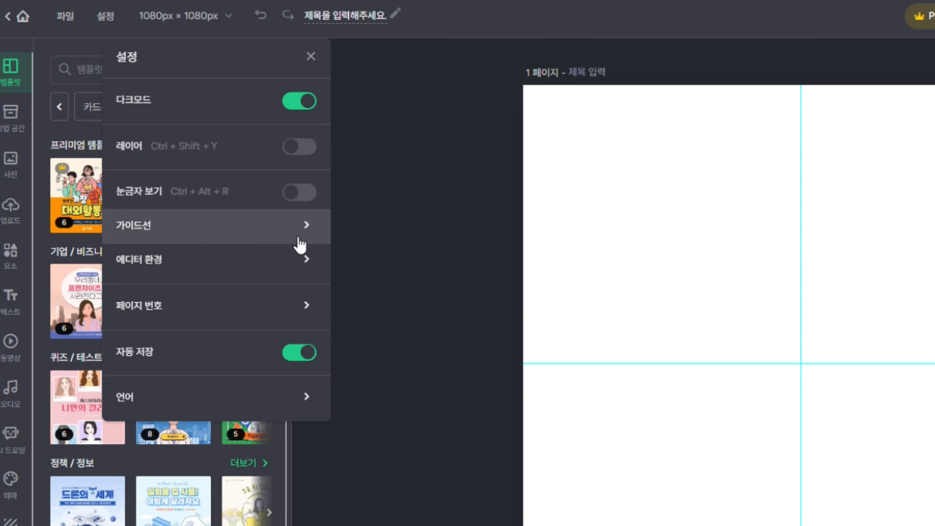
pyautogui.click(273, 232)
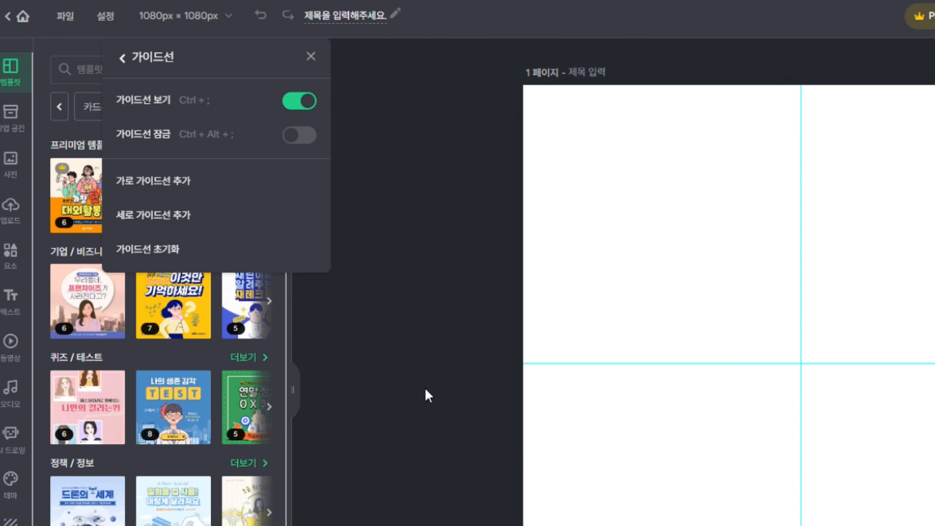
pyautogui.click(173, 249)
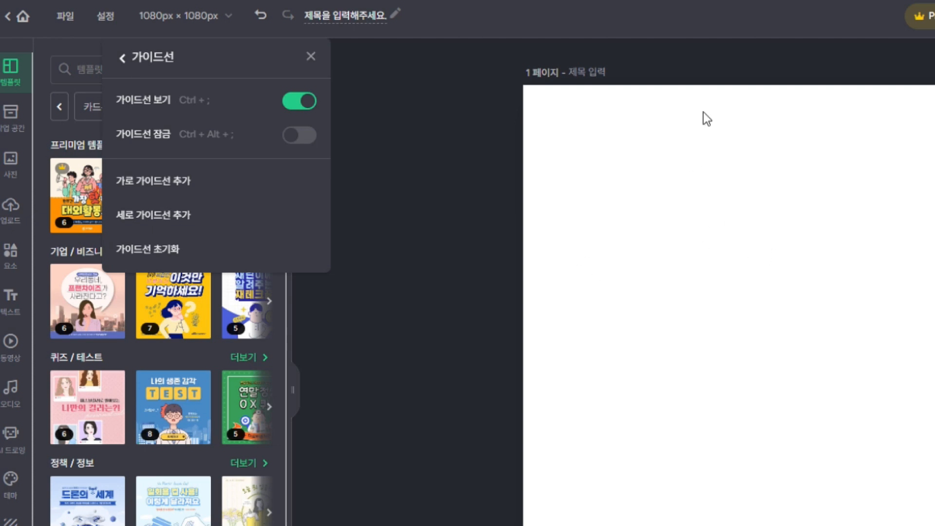
pyautogui.click(117, 57)
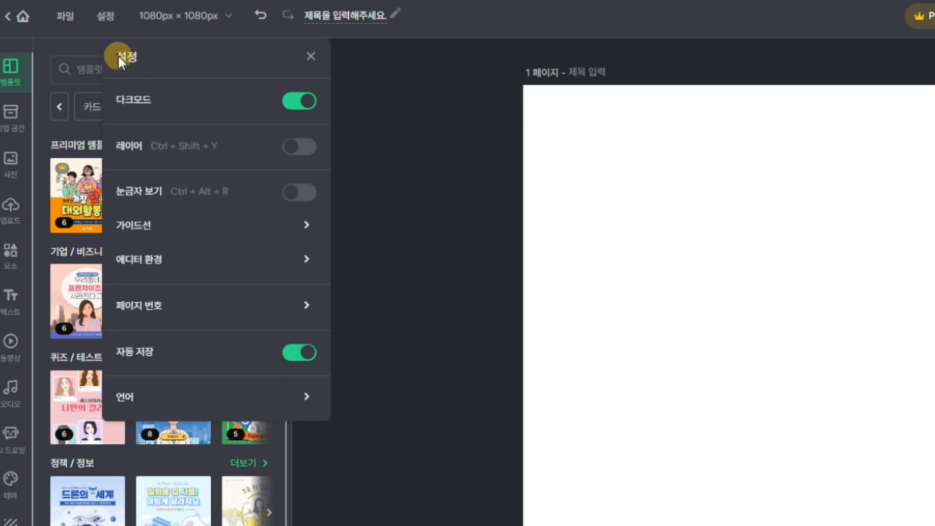
pyautogui.click(311, 56)
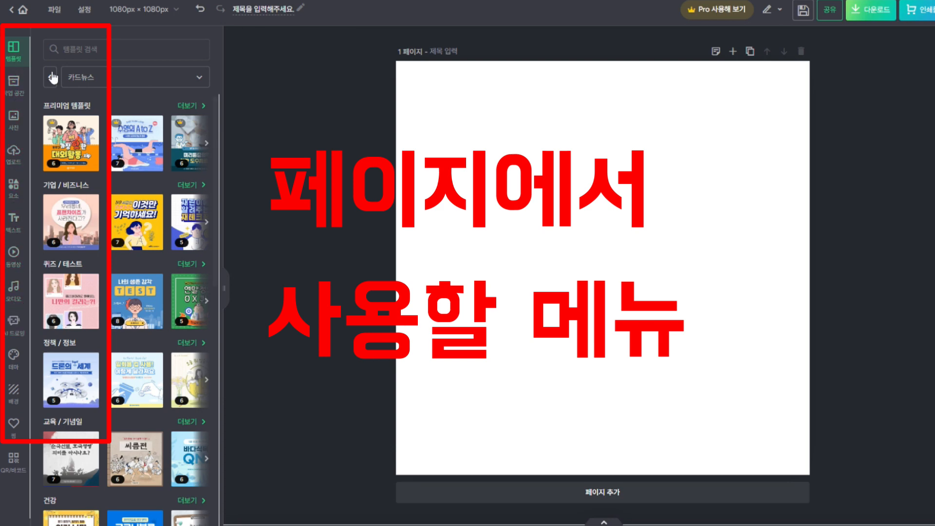
pyautogui.click(16, 84)
pyautogui.click(15, 117)
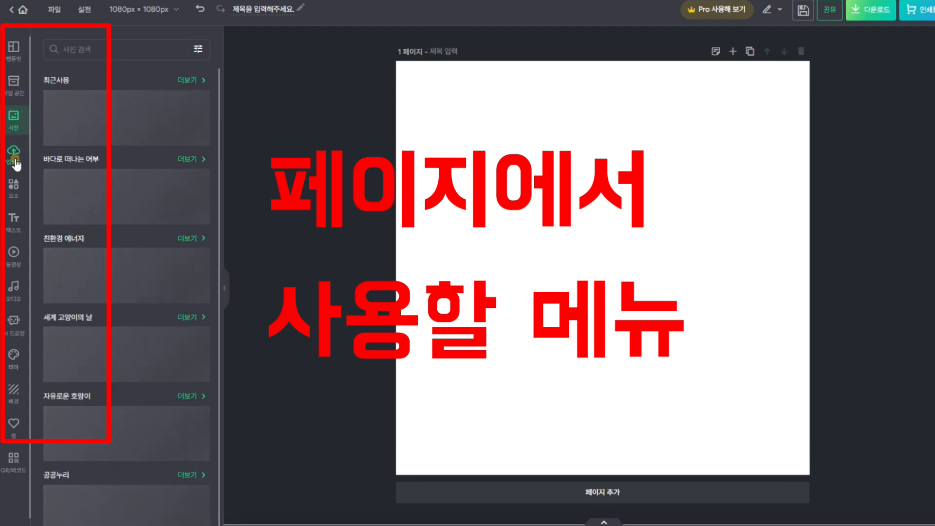
pyautogui.click(15, 155)
pyautogui.click(14, 188)
pyautogui.click(16, 224)
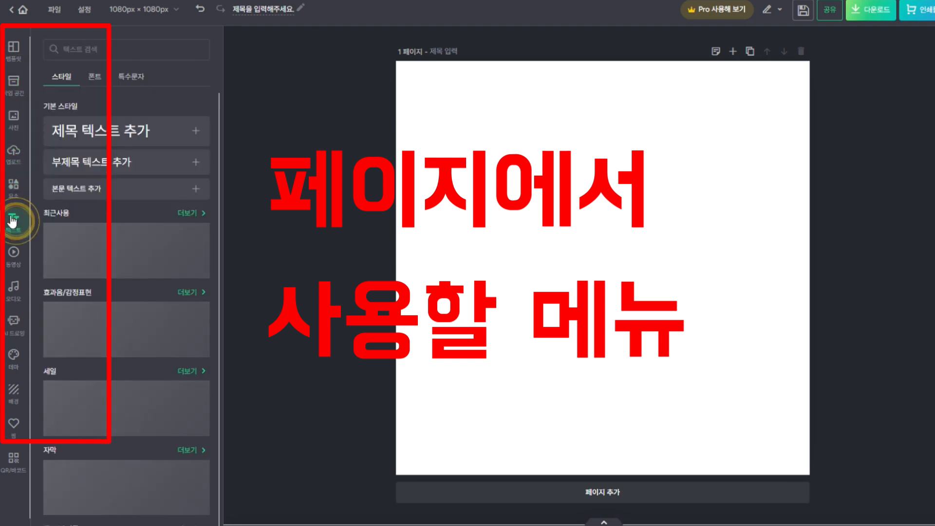
pyautogui.click(14, 255)
pyautogui.click(16, 298)
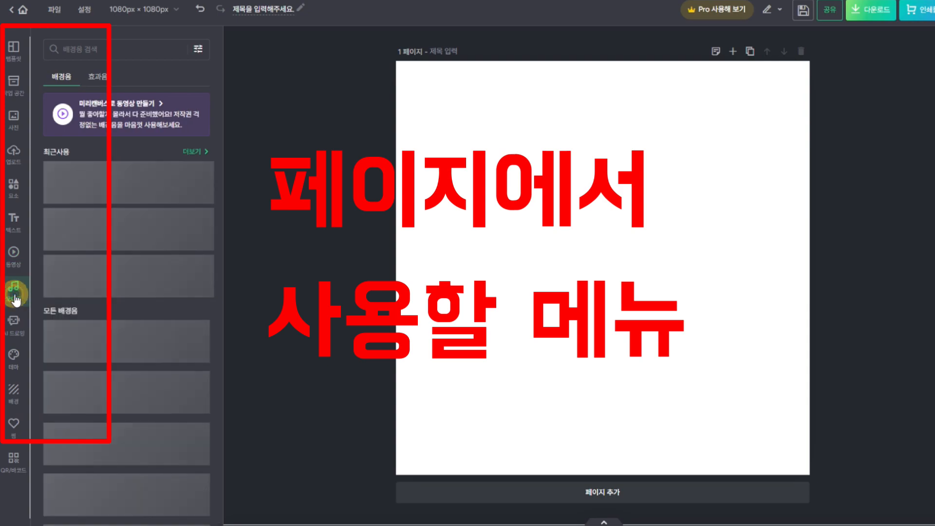
pyautogui.click(15, 333)
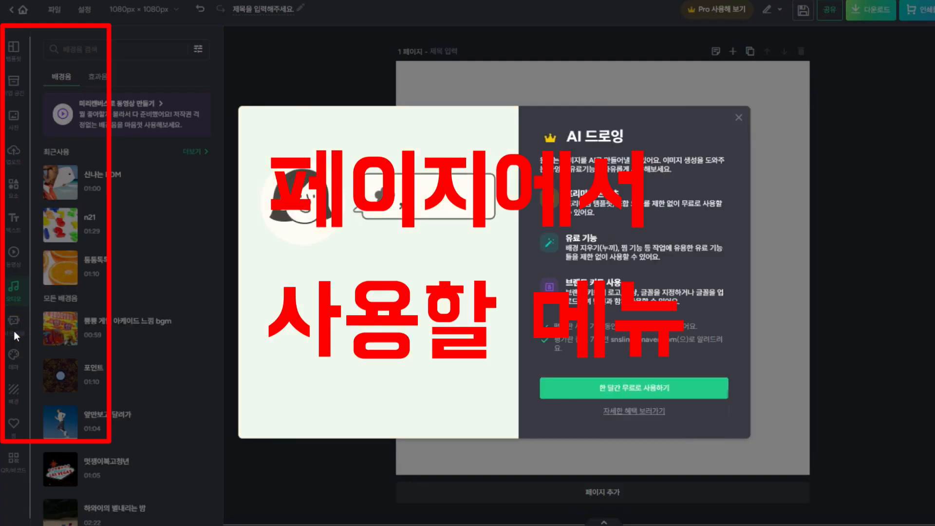
pyautogui.click(738, 117)
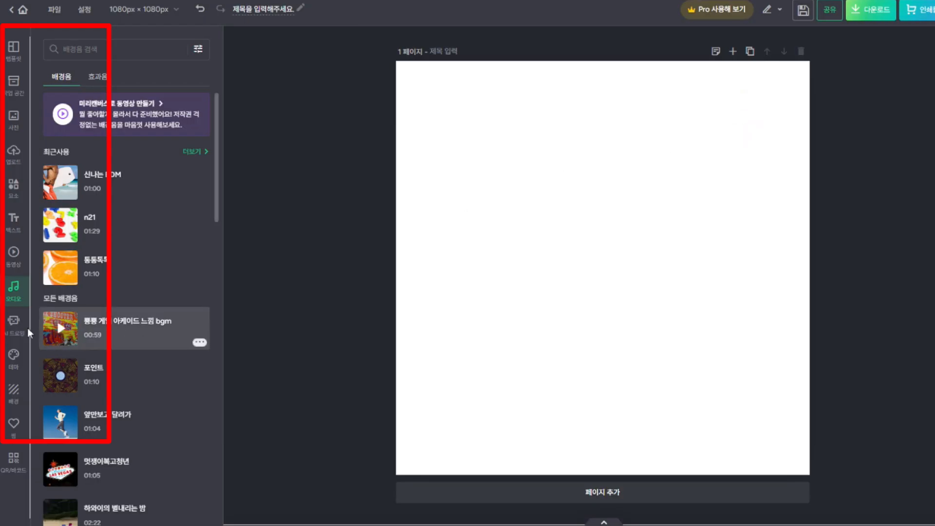
pyautogui.click(13, 366)
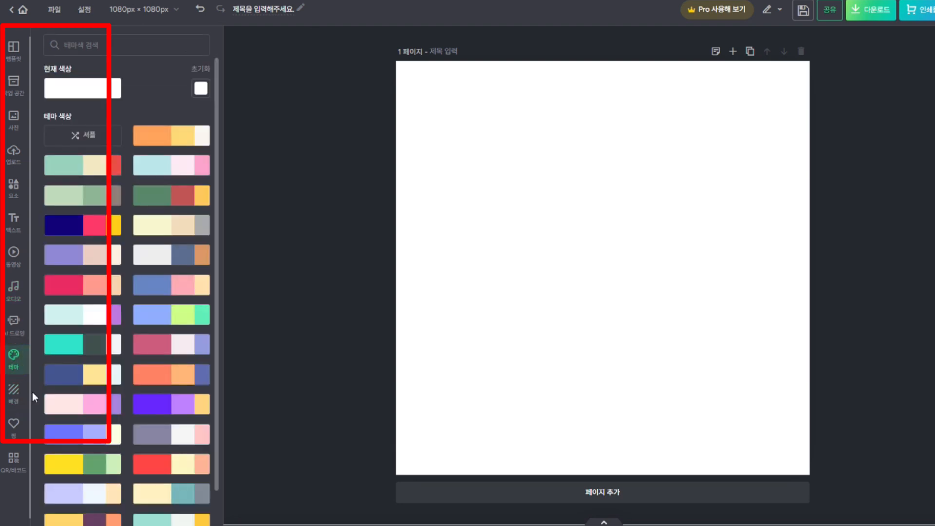
pyautogui.click(14, 392)
pyautogui.click(14, 425)
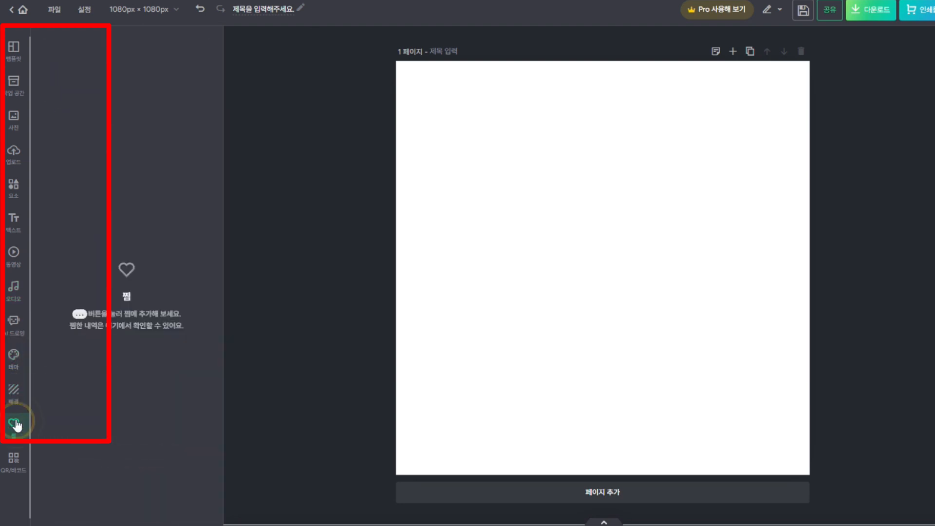
pyautogui.click(19, 60)
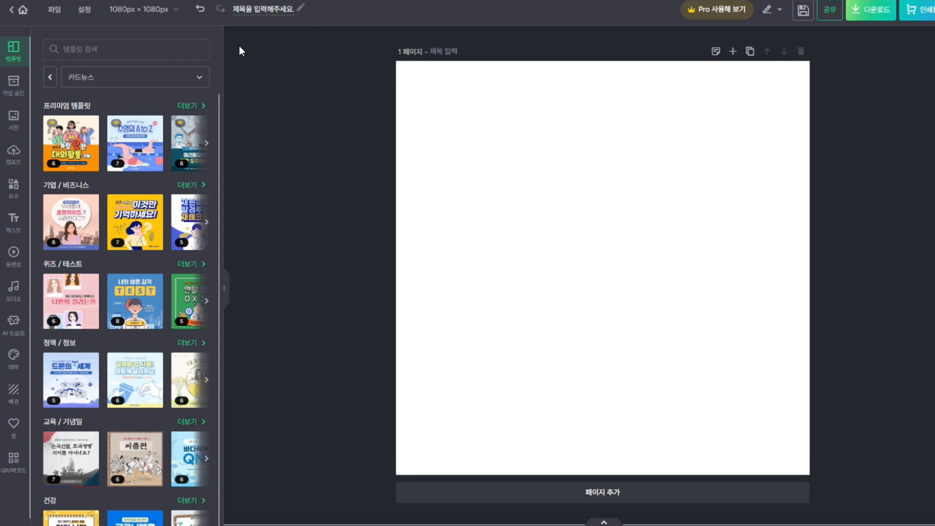
# Search templates for 비즈니스 and scroll through the results
pyautogui.click(88, 48)
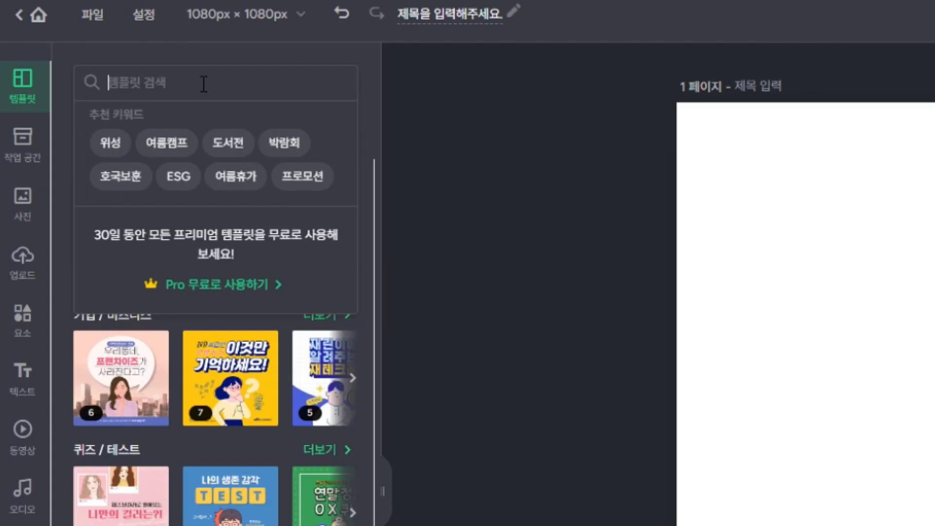
pyautogui.write('비즈니스')
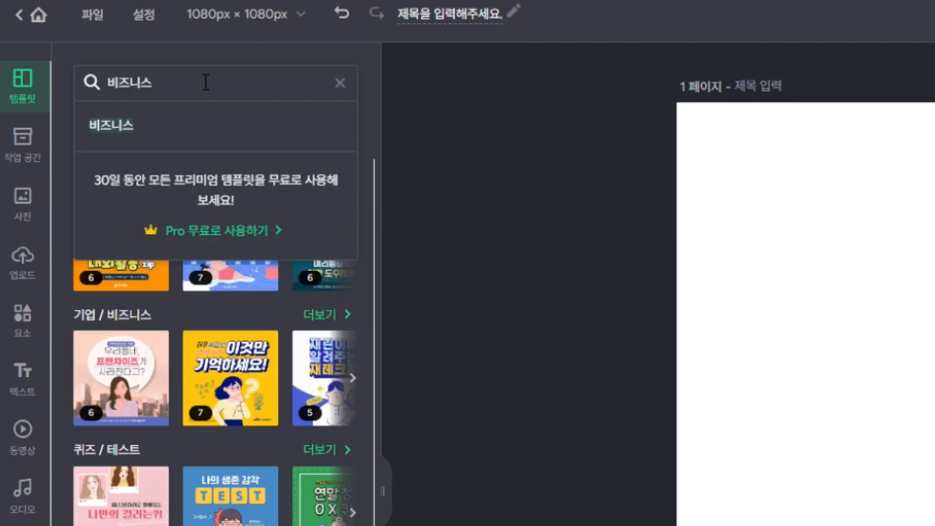
pyautogui.click(130, 127)
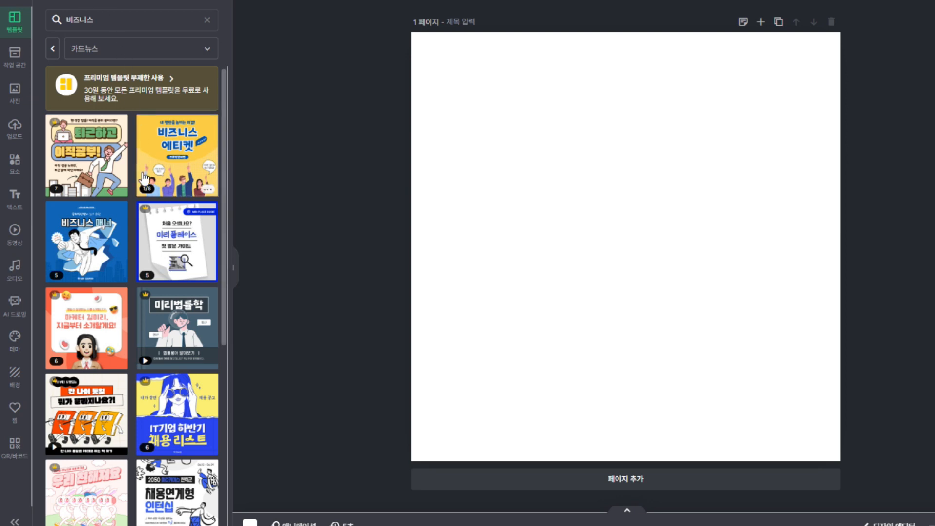
pyautogui.scroll(-1, 131, 241)
pyautogui.scroll(-15, 130, 239)
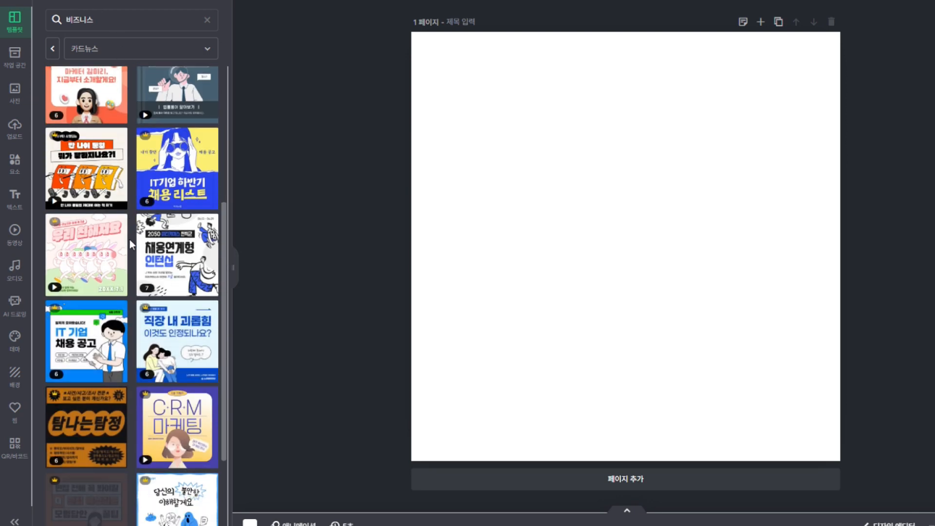
pyautogui.scroll(-18, 129, 238)
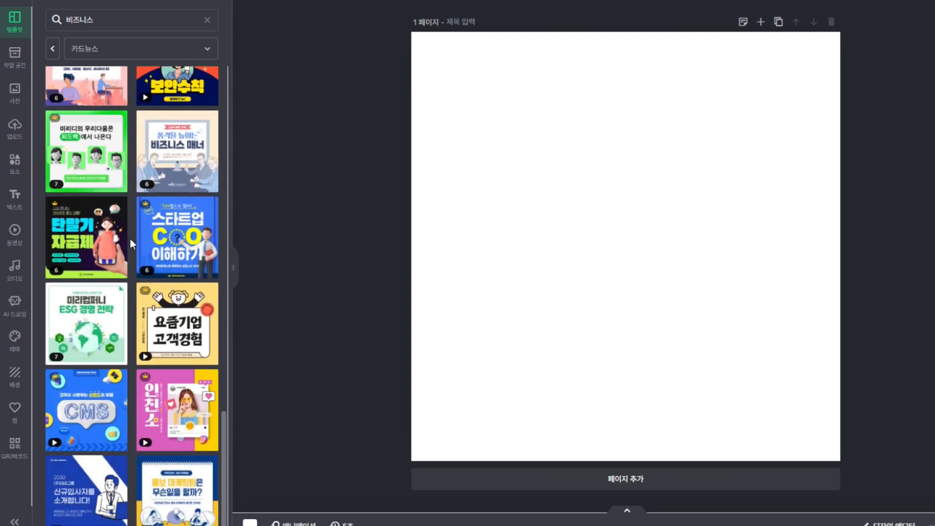
pyautogui.scroll(-4, 158, 251)
pyautogui.scroll(20, 156, 254)
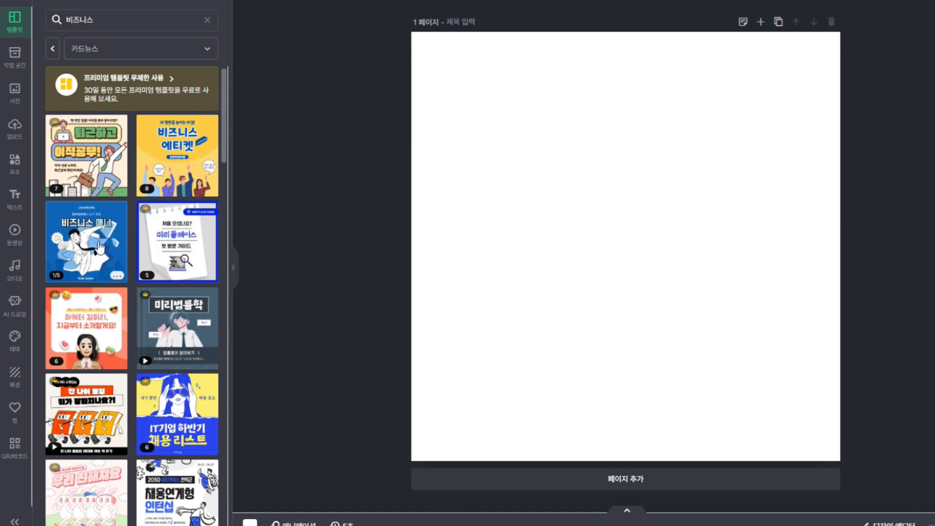
# Open the 미리법률학 legal-terms template's pages, preview one, and dismiss the premium notice
pyautogui.click(175, 324)
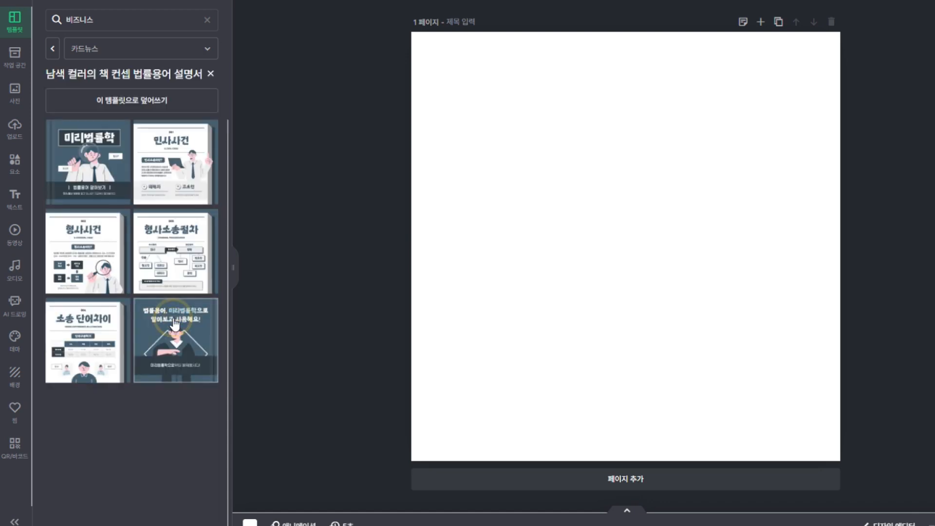
pyautogui.click(99, 157)
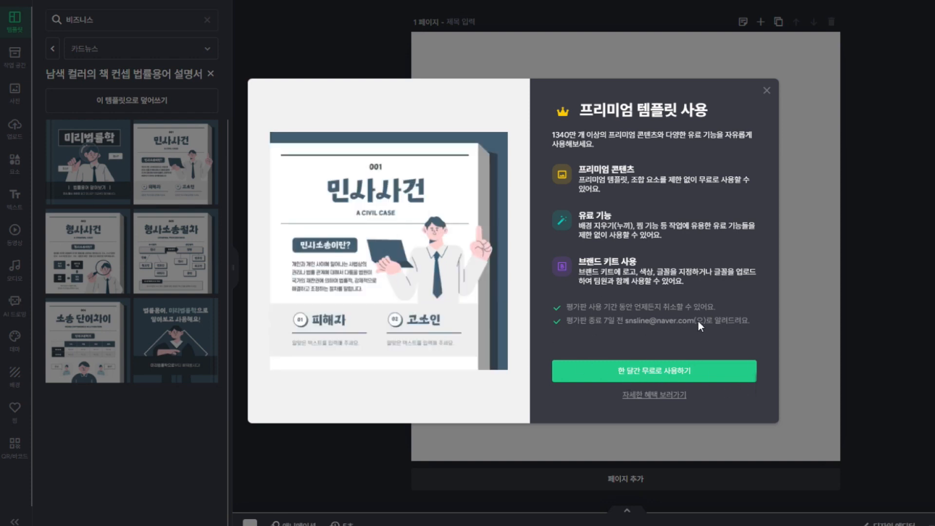
pyautogui.click(768, 91)
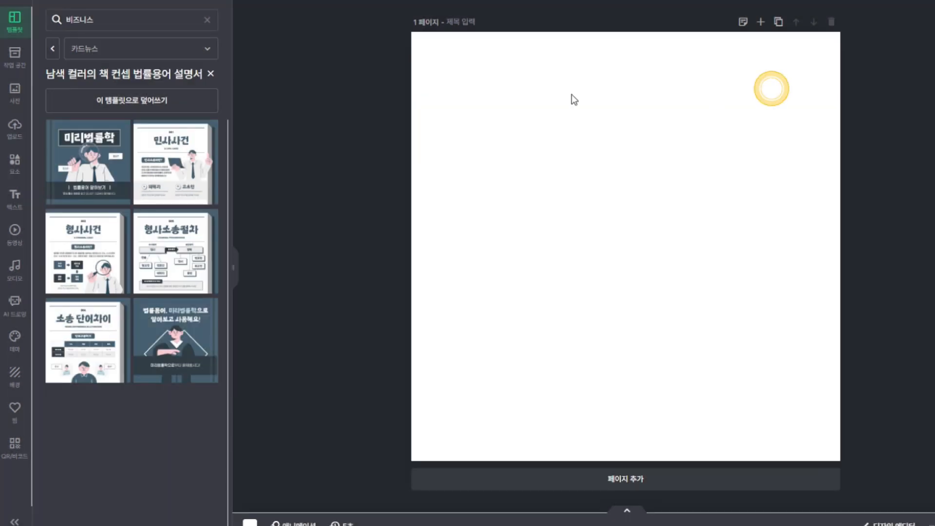
pyautogui.click(54, 50)
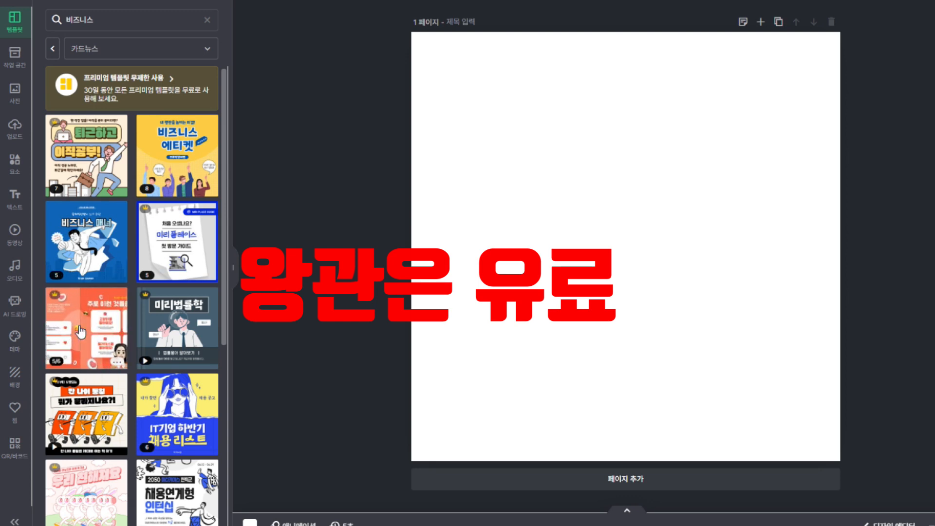
# Open the green-and-white ESG 경영 전략 template's pages, then show the 작업 공간 workspace panel
pyautogui.scroll(-4, 84, 326)
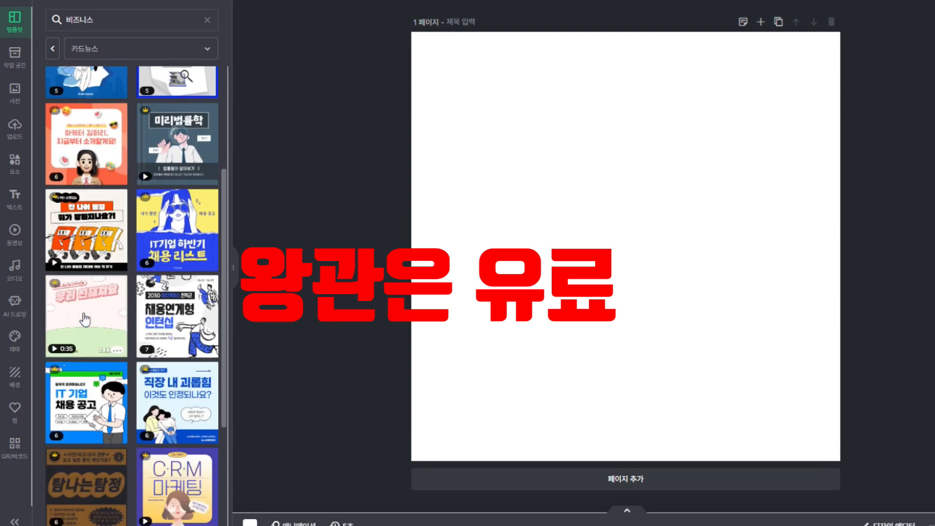
pyautogui.scroll(-3, 84, 320)
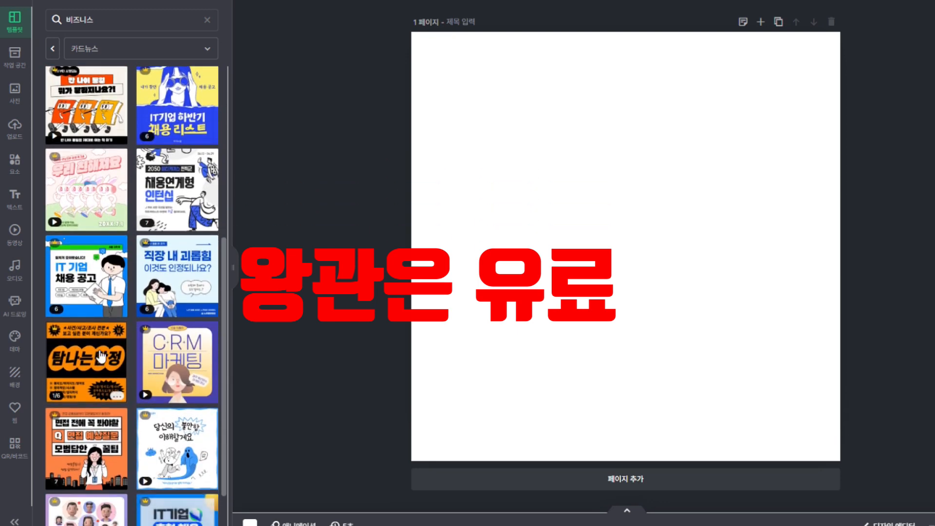
pyautogui.scroll(-10, 101, 357)
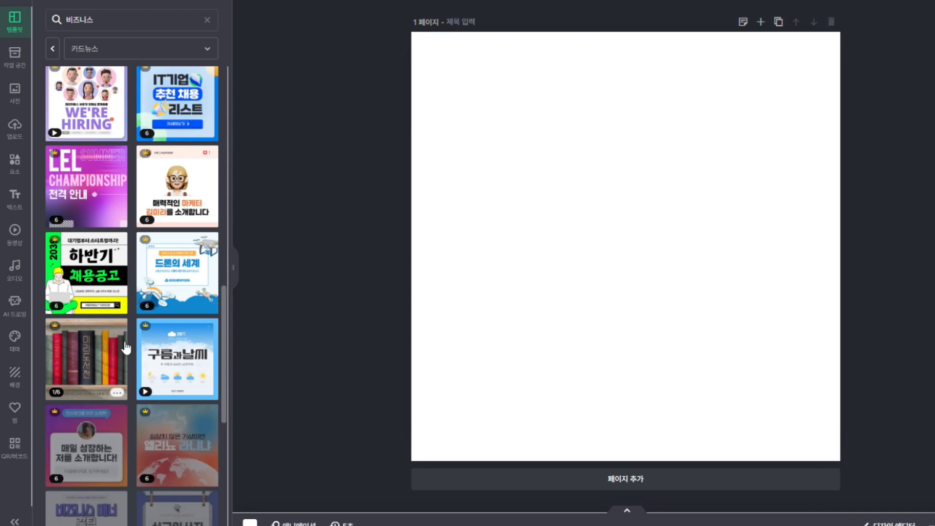
pyautogui.scroll(-5, 124, 343)
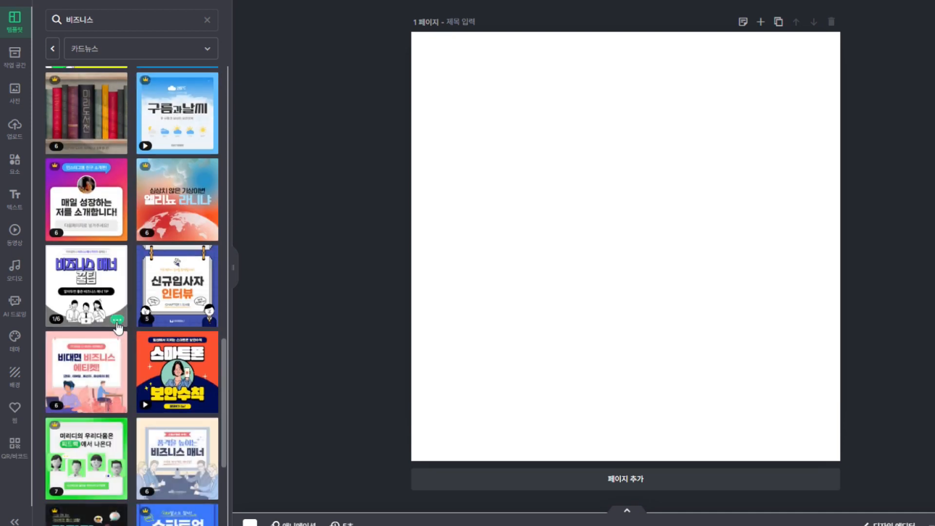
pyautogui.scroll(-5, 118, 327)
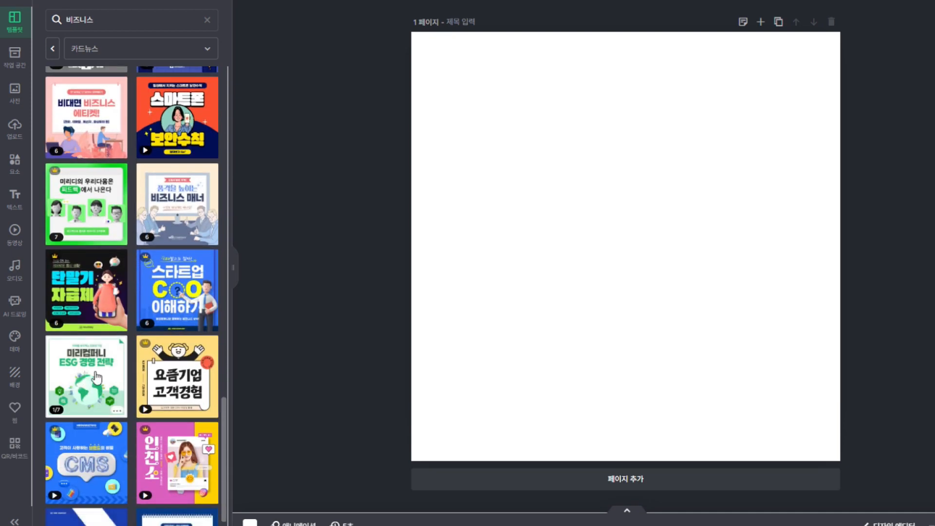
pyautogui.scroll(-1, 96, 378)
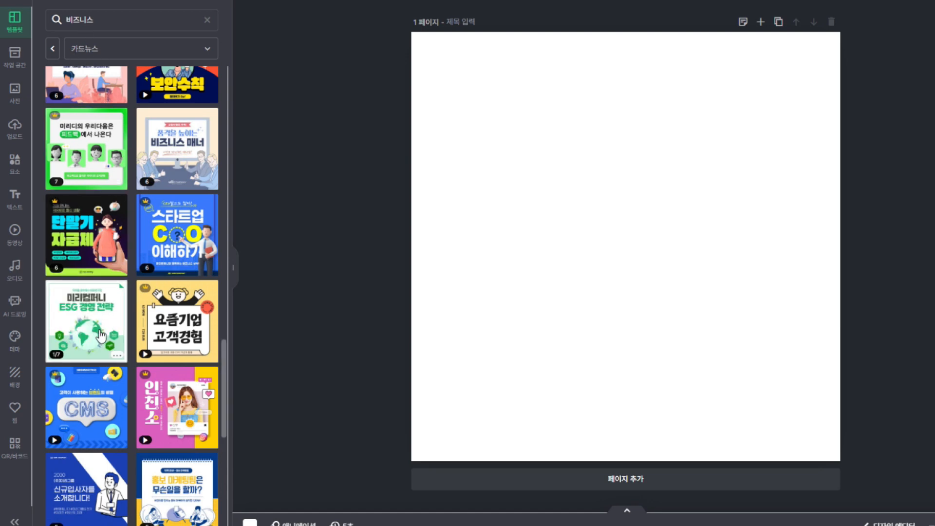
pyautogui.click(92, 325)
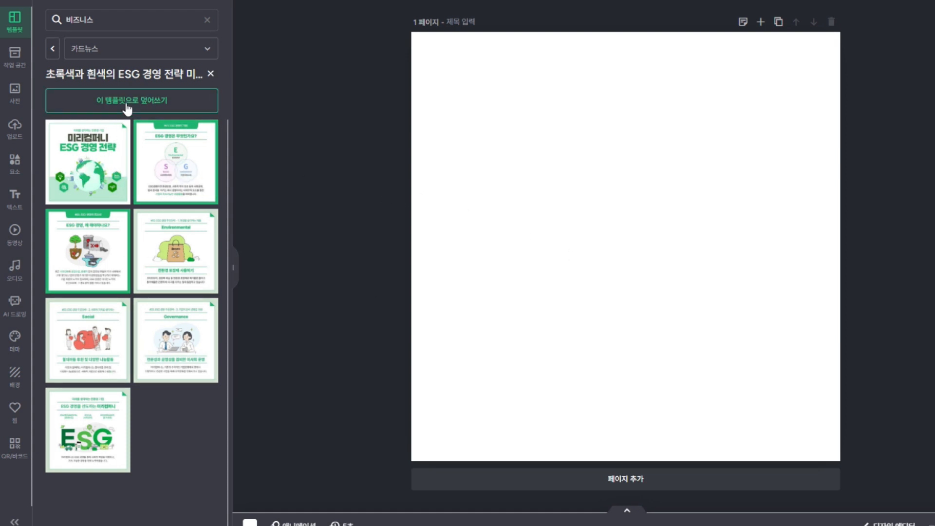
pyautogui.click(15, 63)
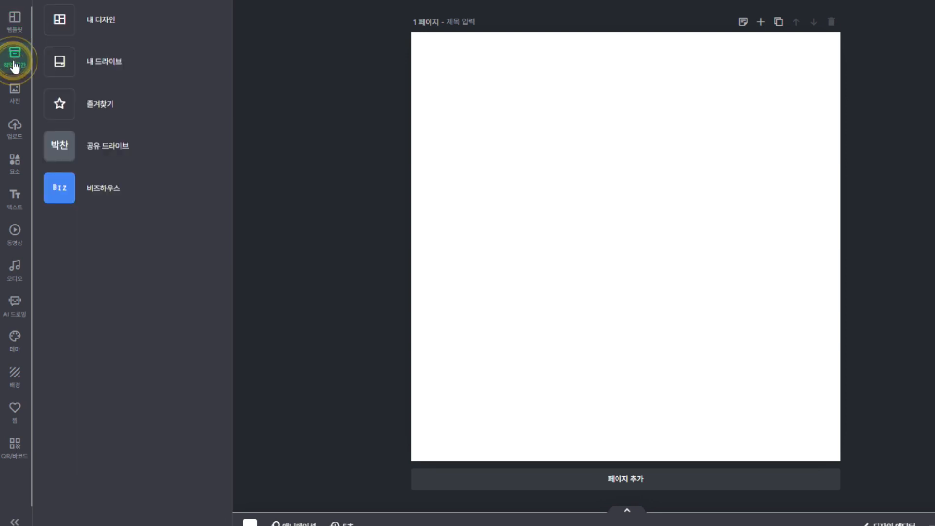
# Search photos for 로컬 and add the fruit and vegetable market stall photo to the page
pyautogui.click(16, 96)
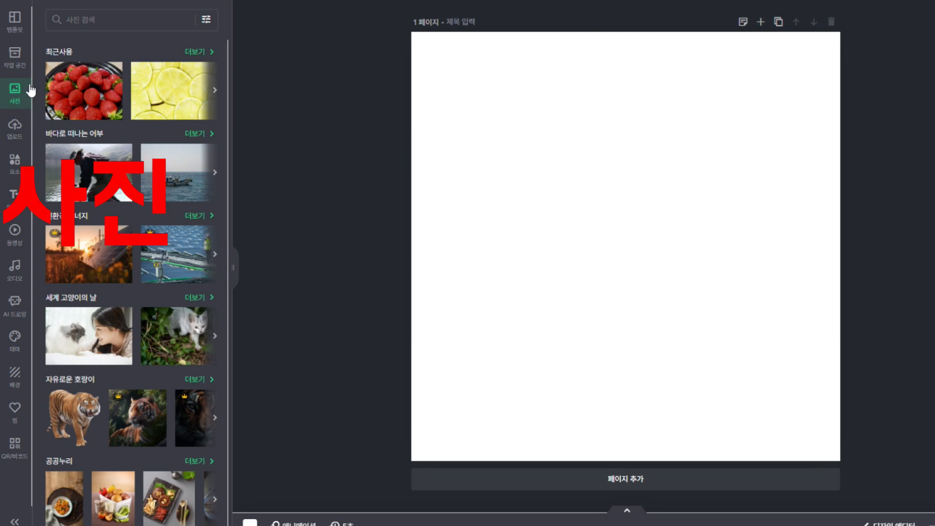
pyautogui.click(106, 20)
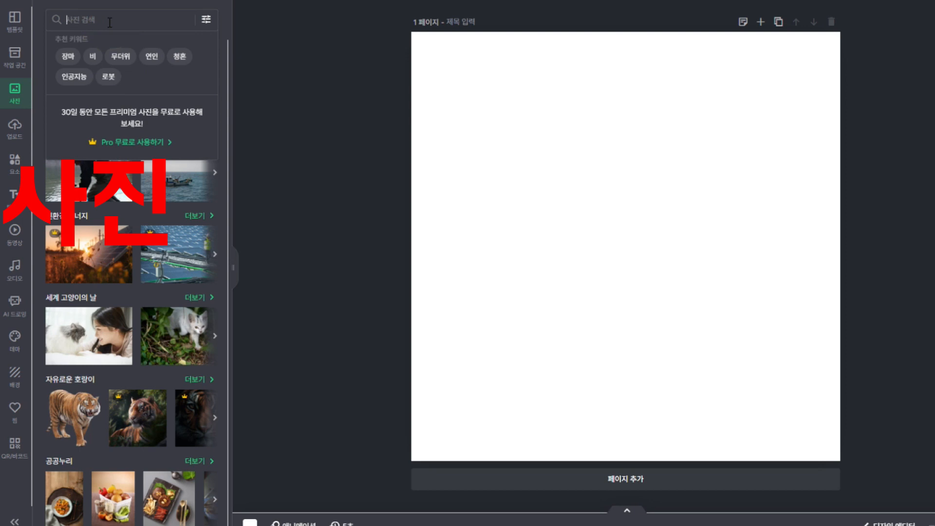
pyautogui.write('로케')
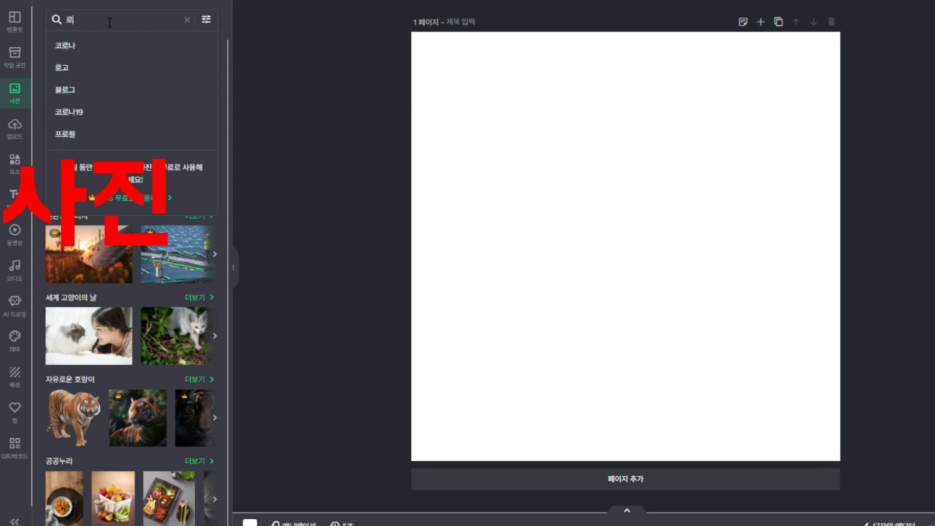
pyautogui.press('Return')
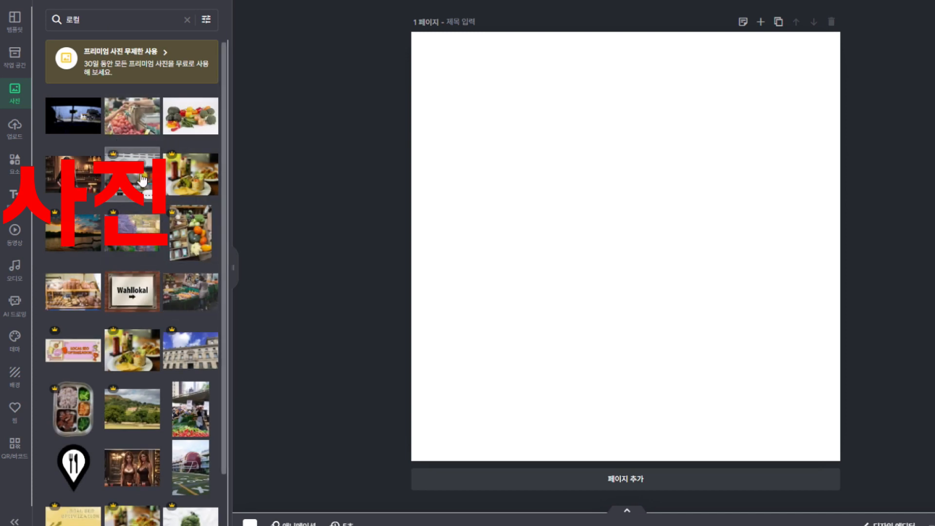
pyautogui.scroll(-2, 149, 187)
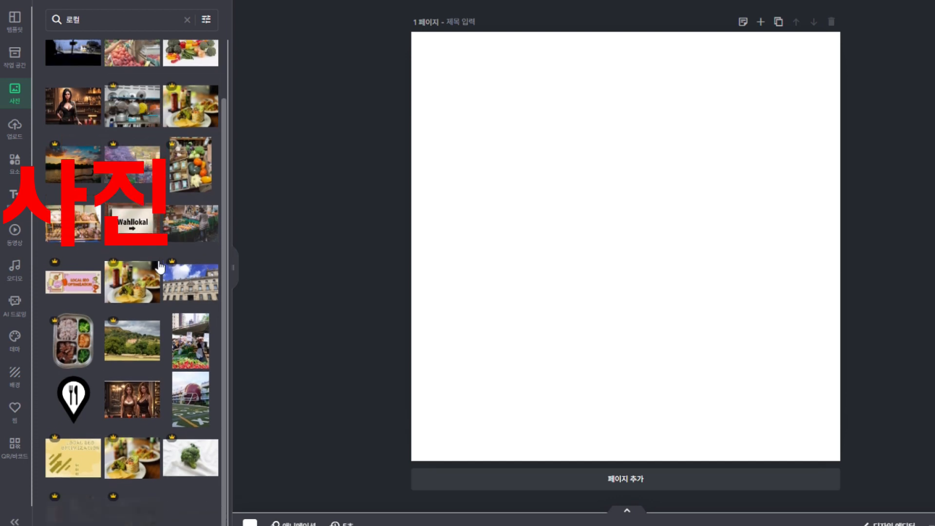
pyautogui.click(181, 227)
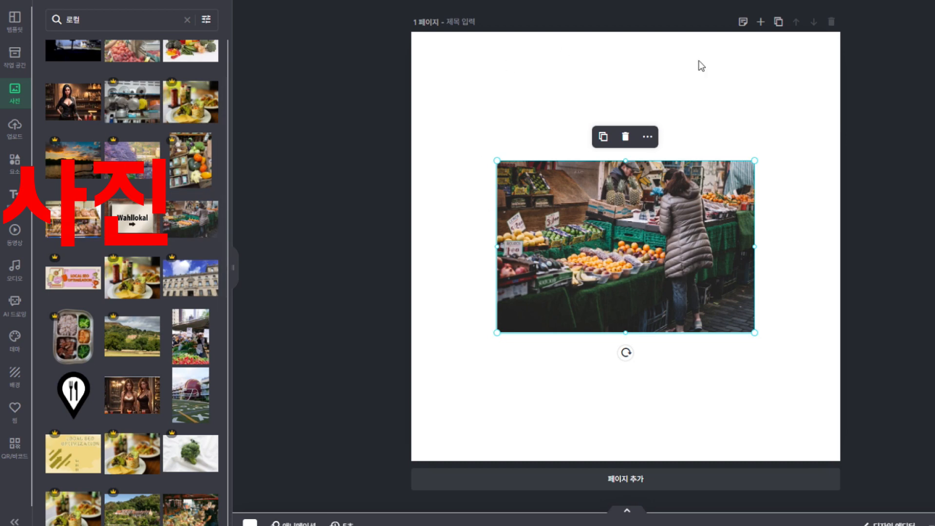
# Try the 밝은, 저녁노을 and 화사한 filters, revert to 없음, then set the photo as background
pyautogui.click(593, 221)
pyautogui.click(565, 83)
pyautogui.click(615, 179)
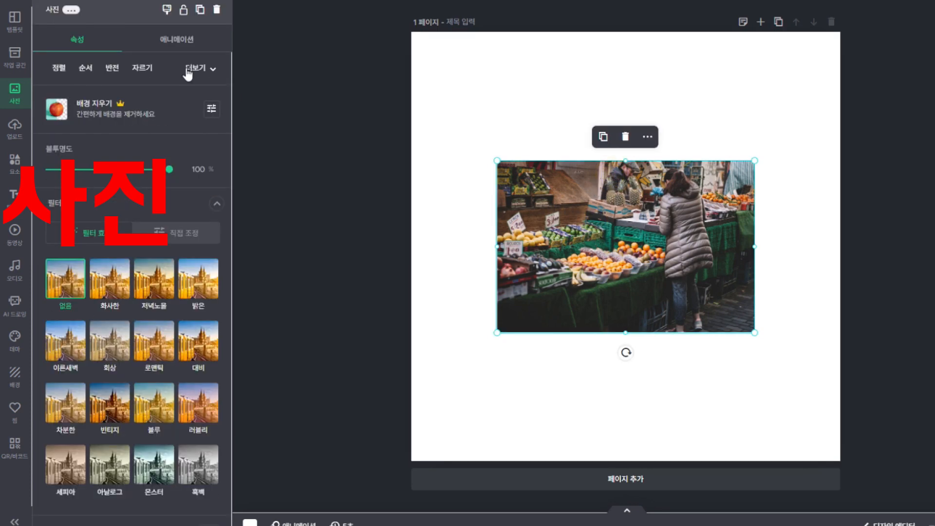
pyautogui.click(207, 291)
pyautogui.click(160, 285)
pyautogui.click(97, 291)
pyautogui.click(65, 285)
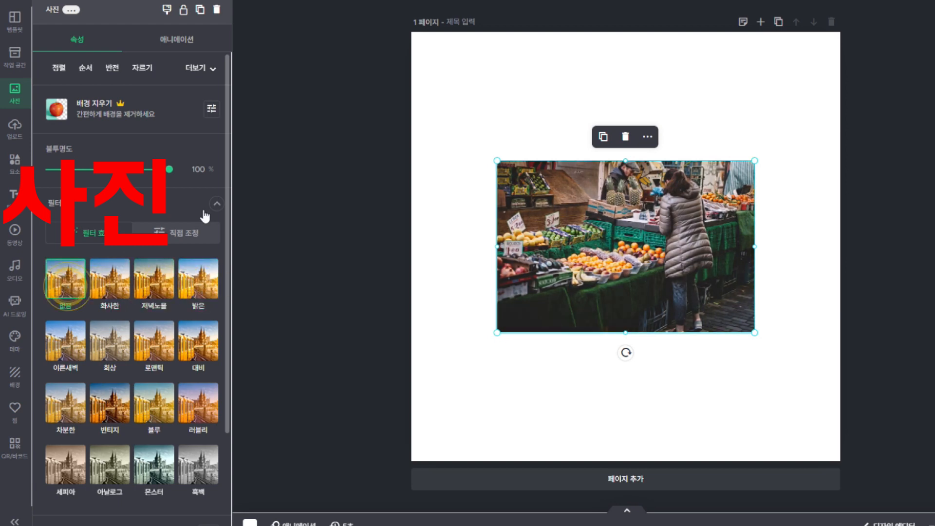
pyautogui.click(203, 71)
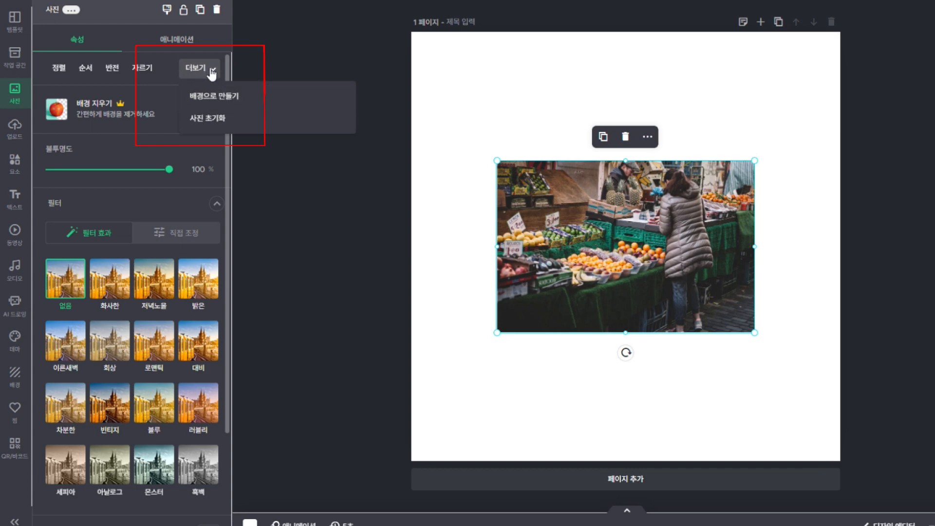
pyautogui.click(227, 99)
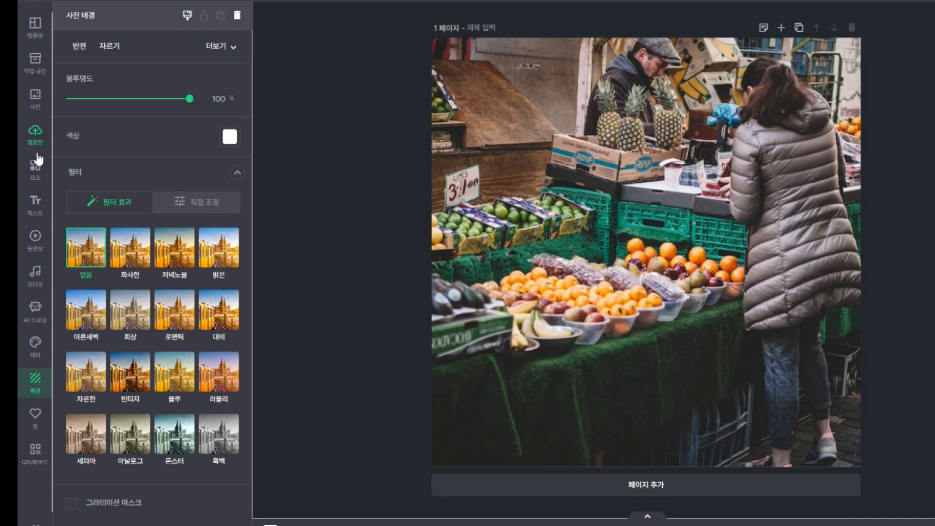
# Detach the market photo from the background with 배경 빼내기 and delete it from the page
pyautogui.click(34, 103)
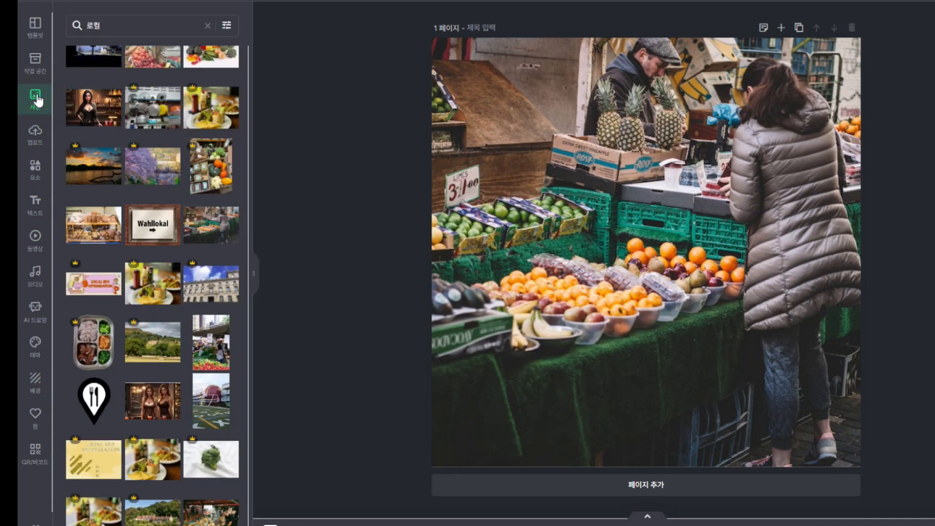
pyautogui.click(354, 68)
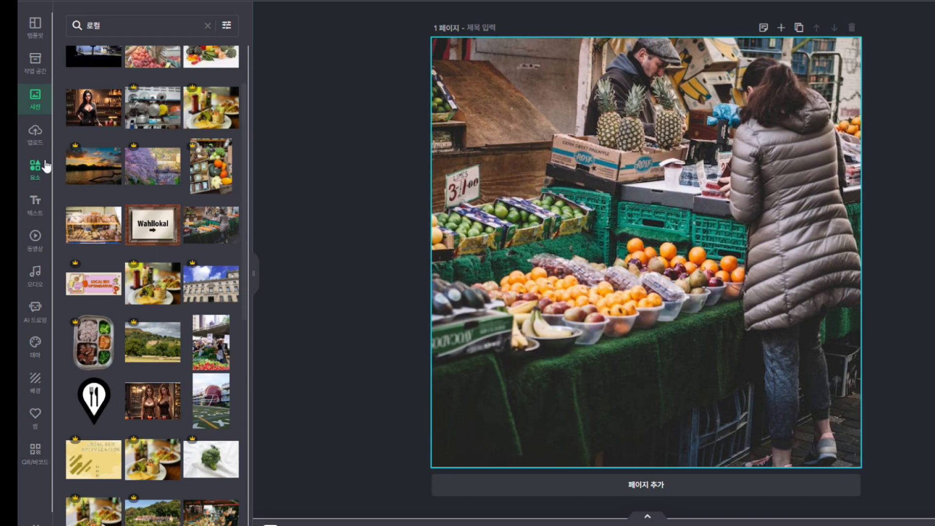
pyautogui.rightClick(563, 135)
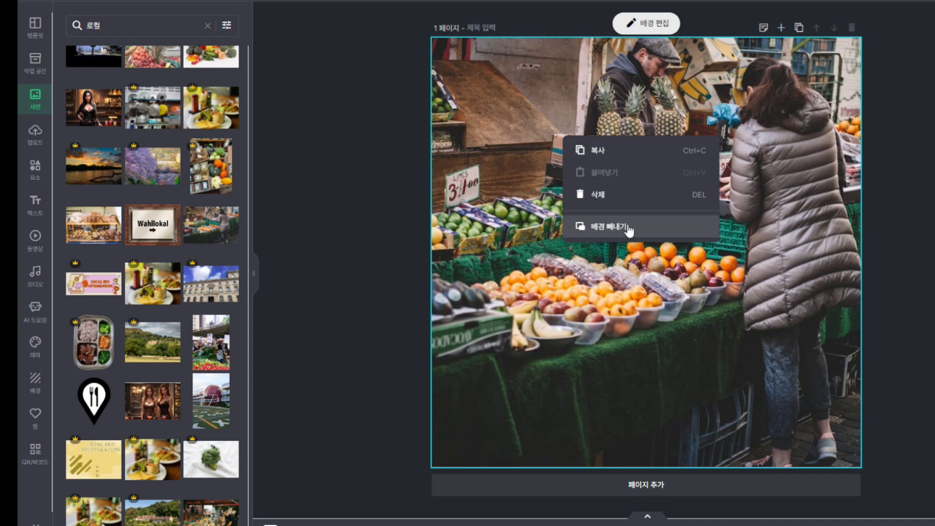
pyautogui.click(560, 279)
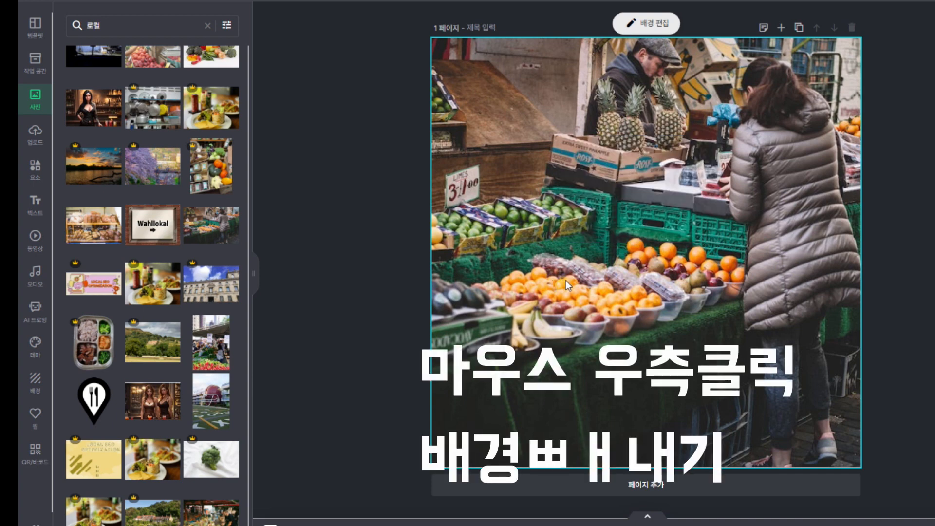
pyautogui.rightClick(598, 215)
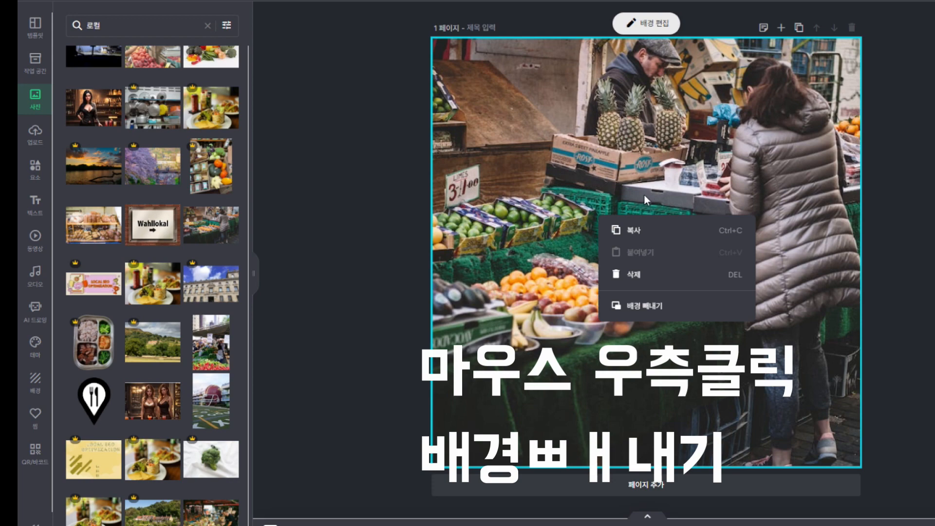
pyautogui.click(651, 306)
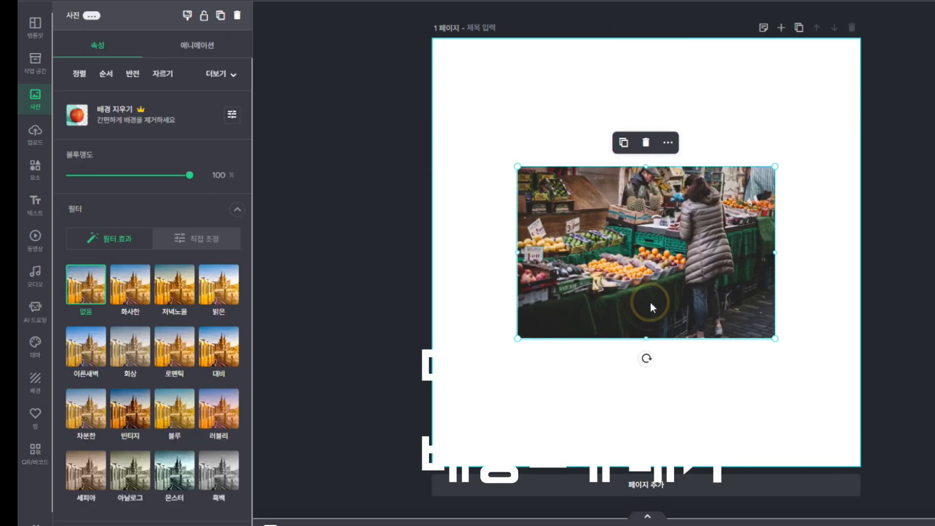
pyautogui.click(647, 143)
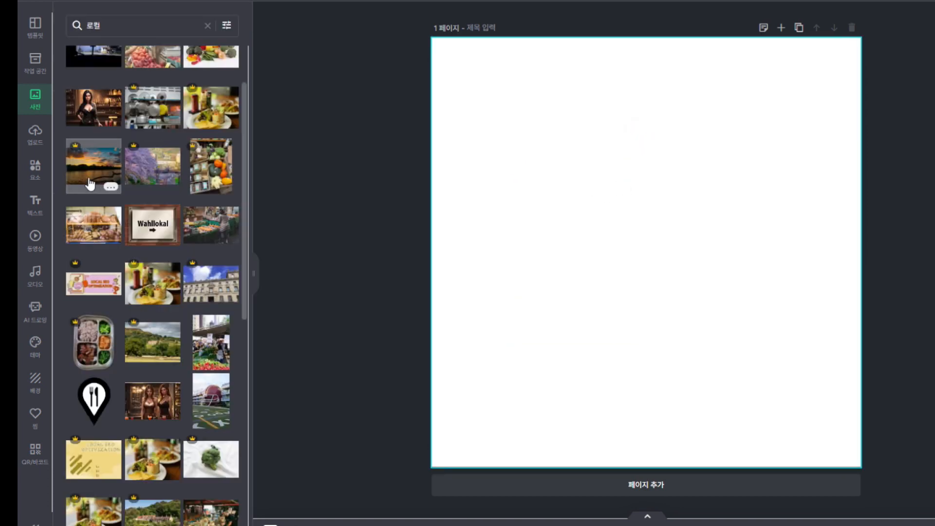
pyautogui.click(39, 141)
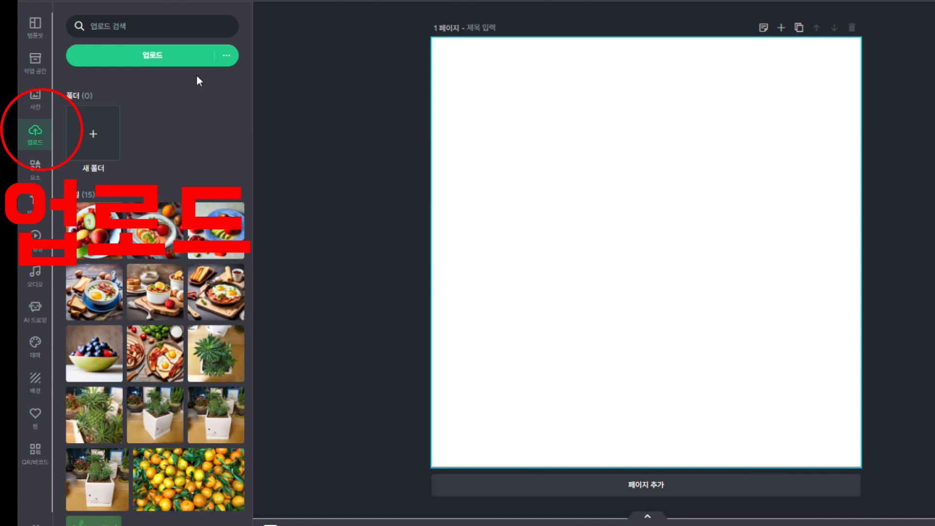
# Upload image 1 from the samples folder, place it on the page, then delete it
pyautogui.click(155, 54)
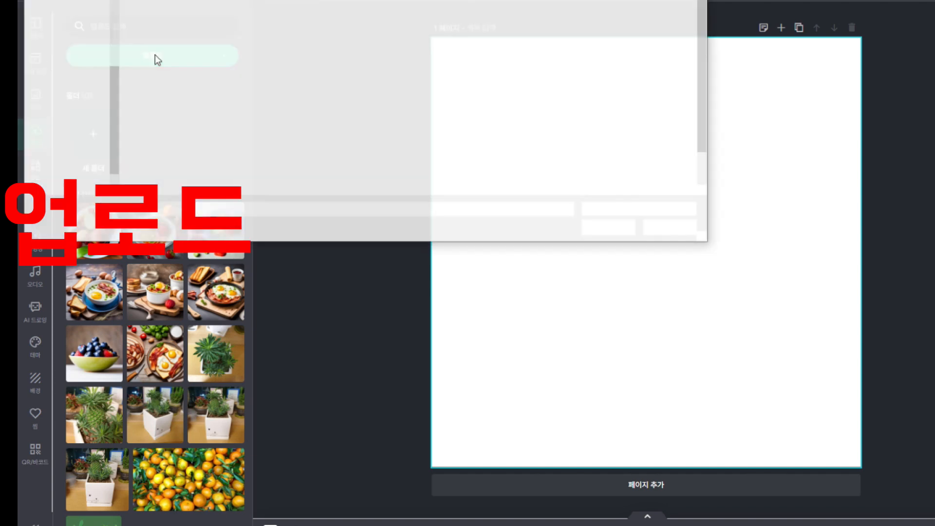
pyautogui.doubleClick(669, 26)
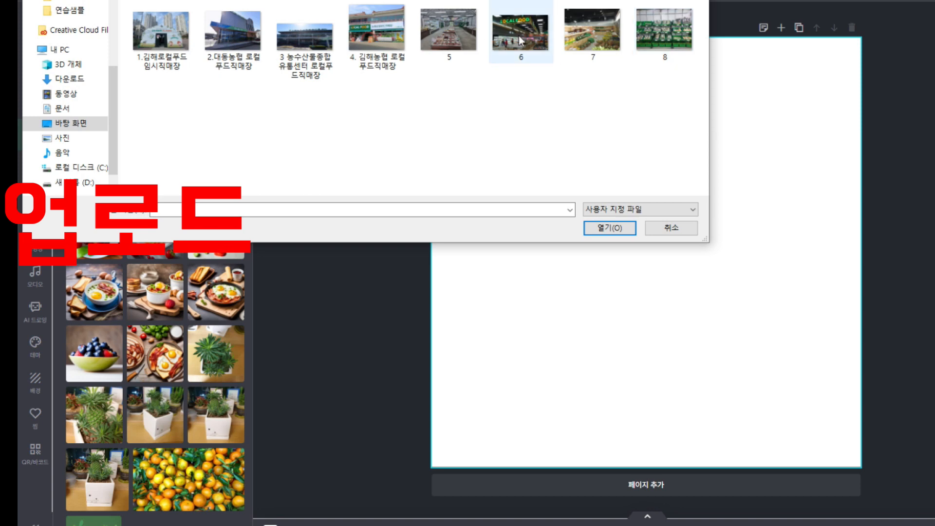
pyautogui.doubleClick(184, 37)
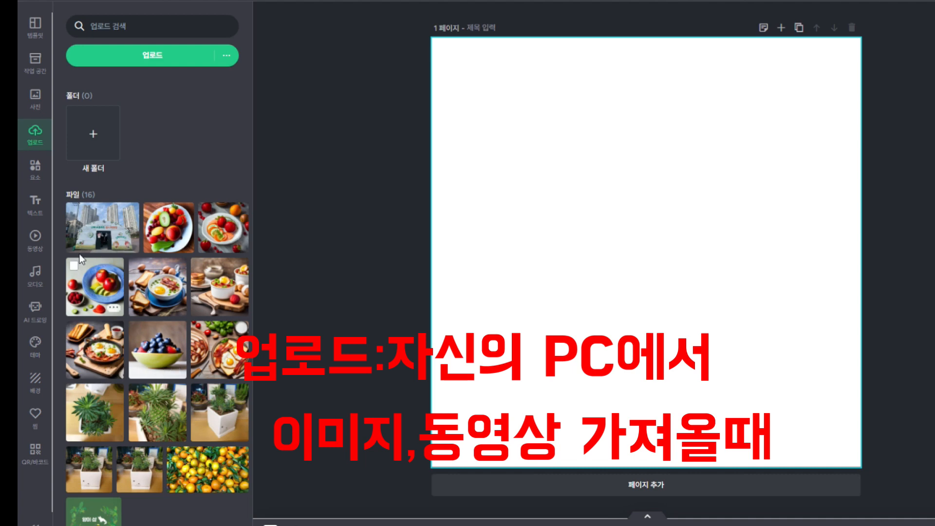
pyautogui.click(109, 224)
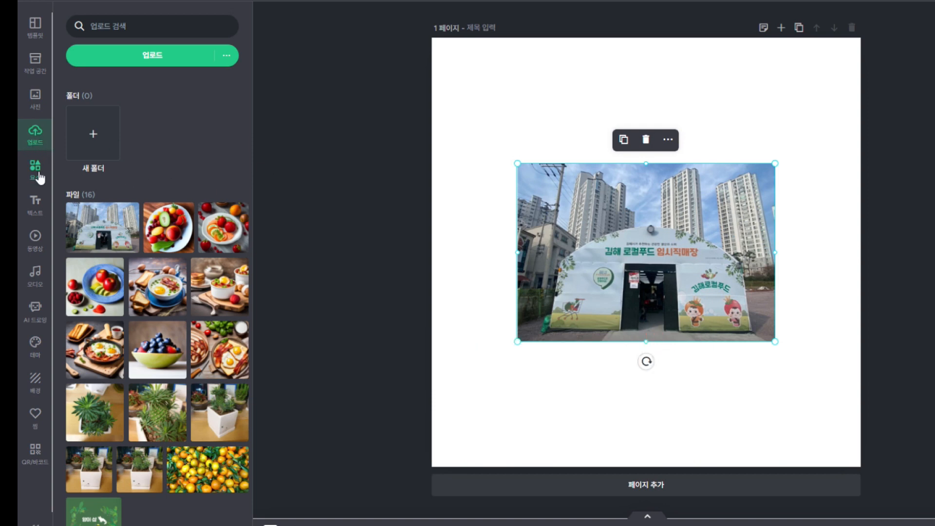
pyautogui.click(646, 140)
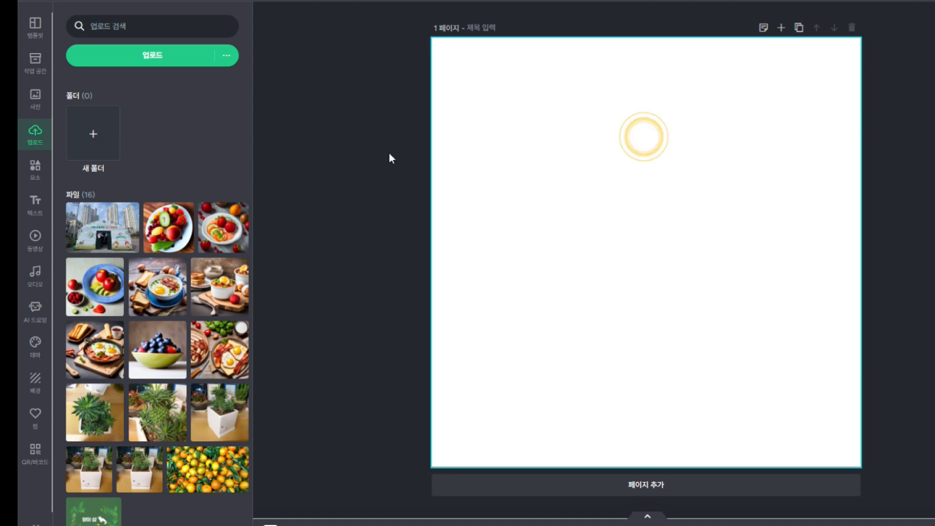
# Search elements for 로컬 and add the LOCAL SHOP storefront illustration to the page
pyautogui.click(39, 176)
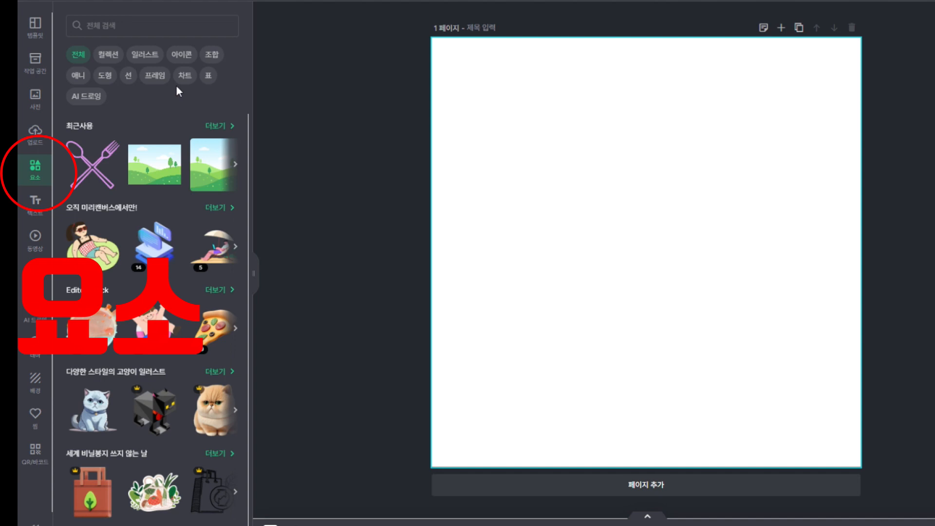
pyautogui.click(184, 26)
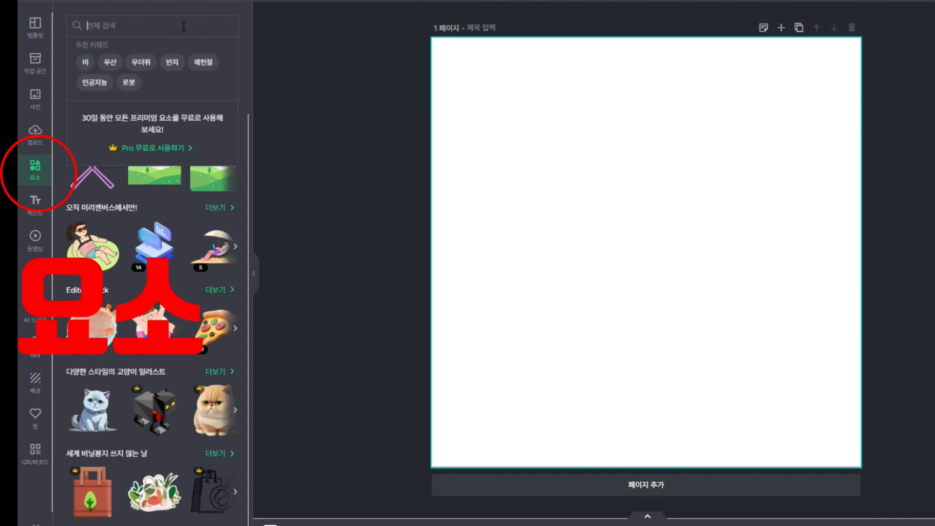
pyautogui.write('로켓')
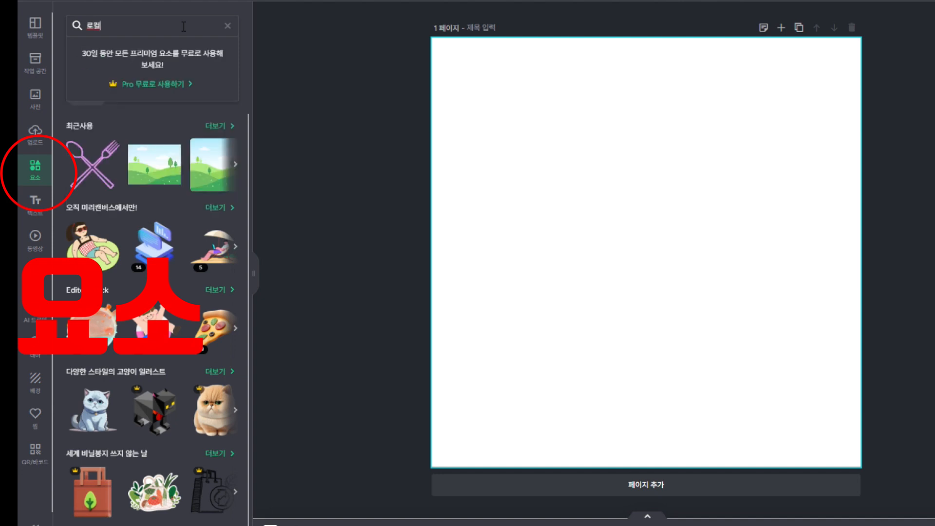
pyautogui.press('Return')
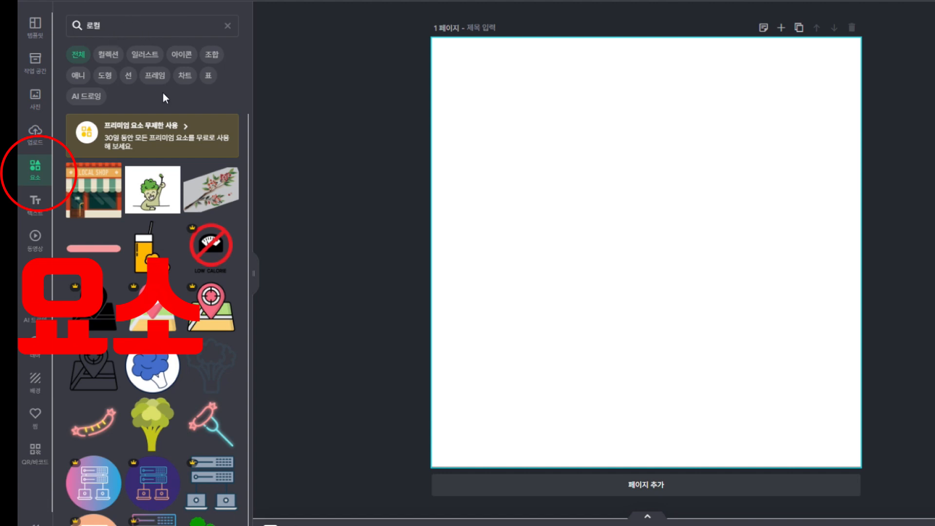
pyautogui.scroll(-1, 148, 221)
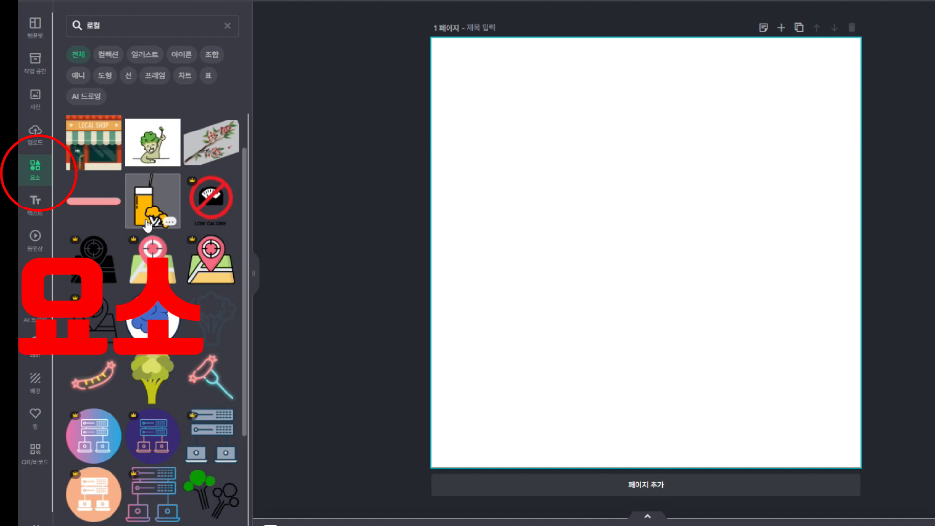
pyautogui.scroll(-10, 148, 221)
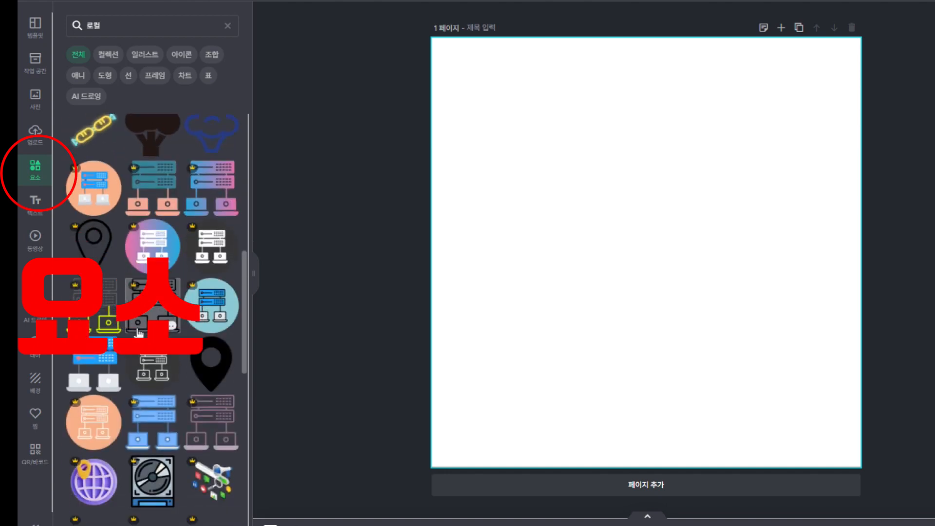
pyautogui.scroll(11, 139, 333)
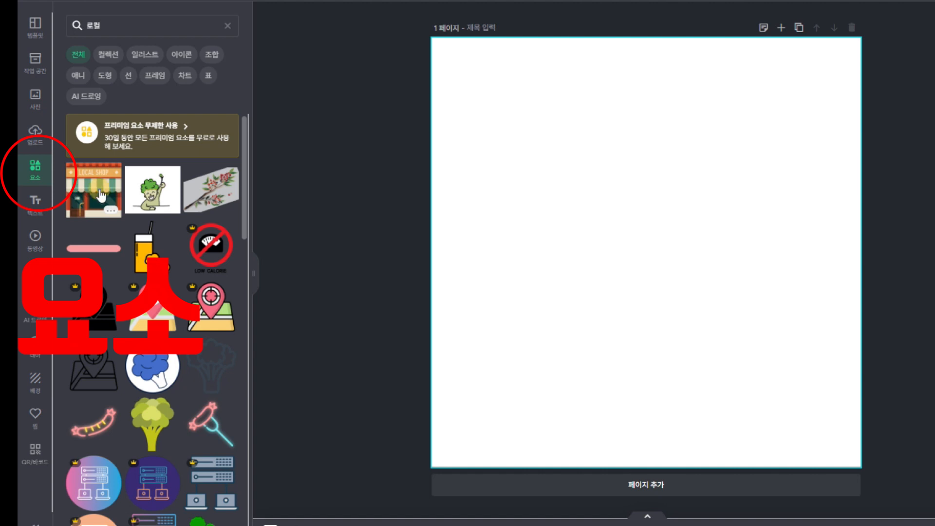
pyautogui.click(101, 196)
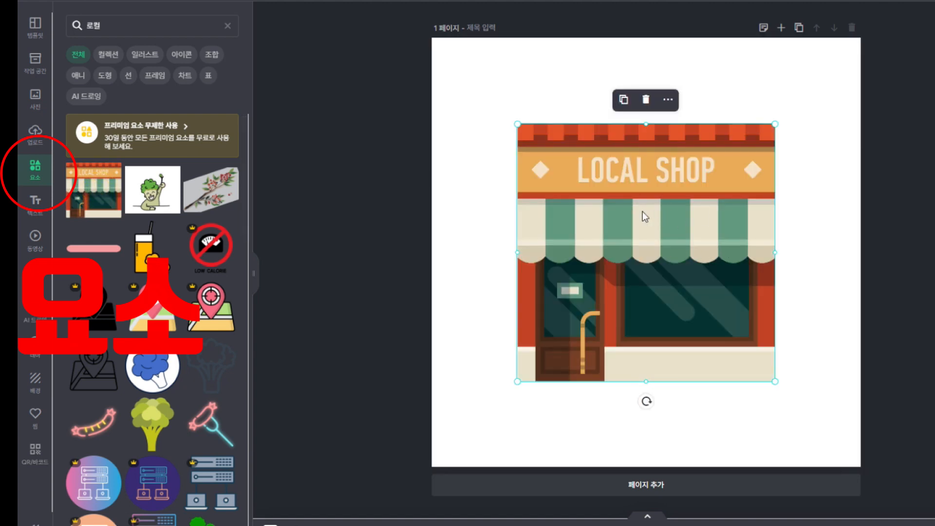
pyautogui.click(787, 302)
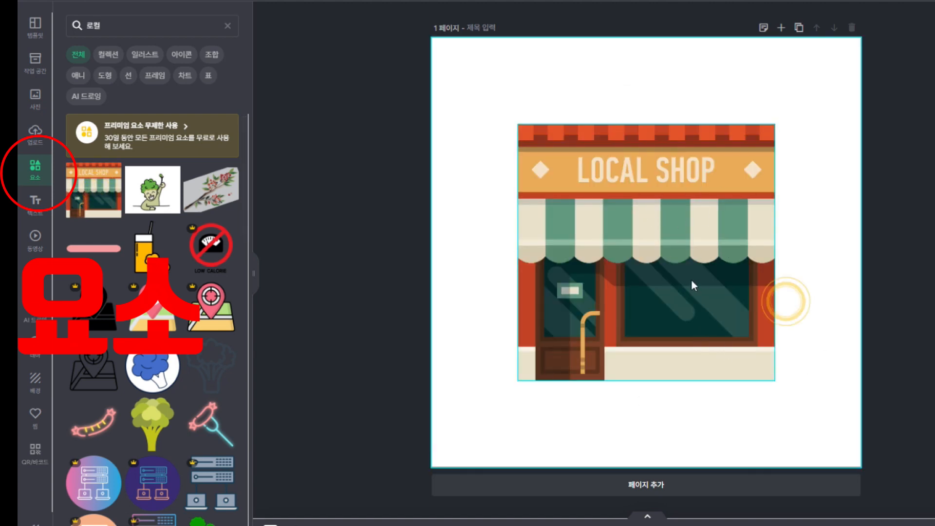
pyautogui.click(692, 281)
# Delete the LOCAL SHOP graphic from the page and clear the 로컬 search keyword
pyautogui.click(428, 164)
pyautogui.click(620, 180)
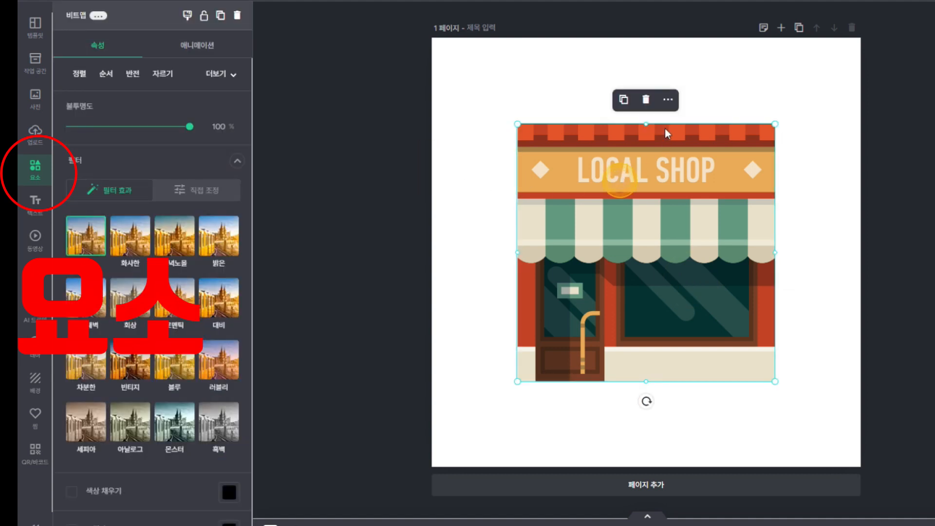
pyautogui.click(646, 100)
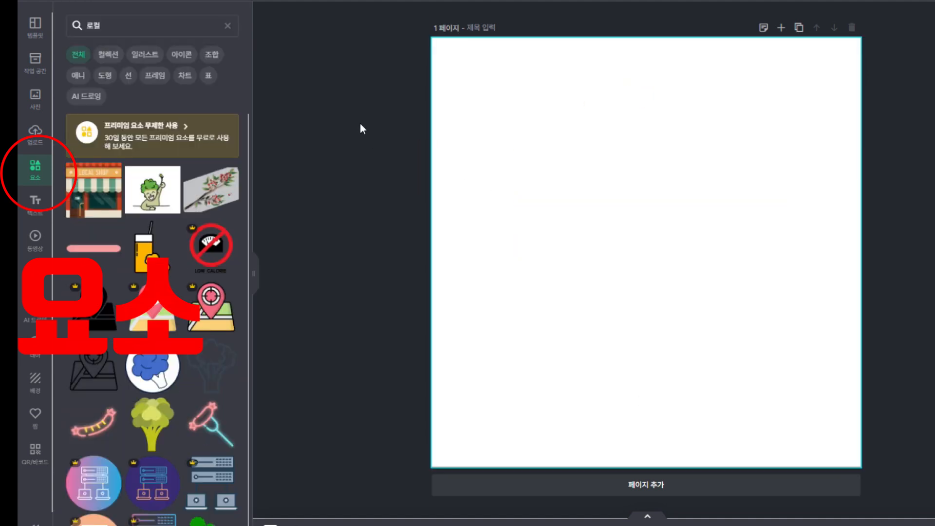
pyautogui.click(111, 56)
pyautogui.click(226, 25)
# Browse the element categories, from illustrations and icons to charts, tables and AI drawing, then show 도형 shapes
pyautogui.click(144, 57)
pyautogui.click(181, 56)
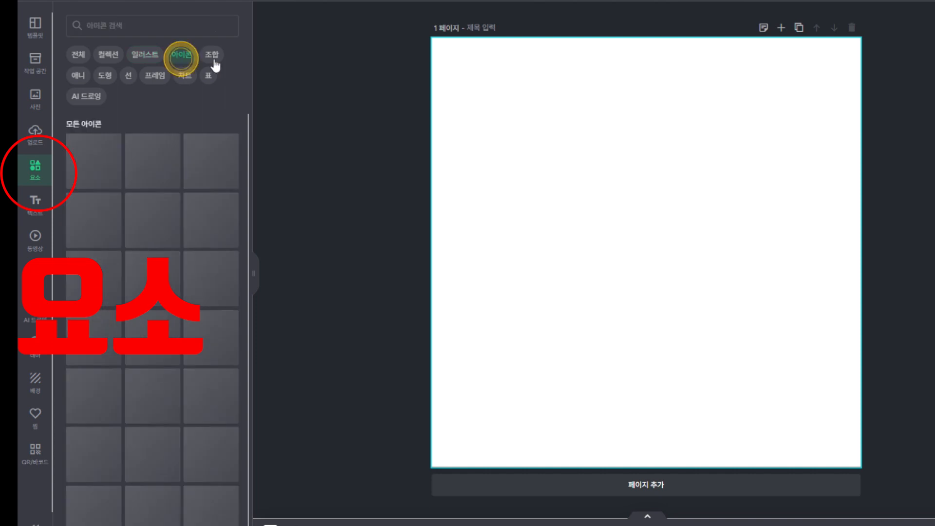
pyautogui.click(214, 61)
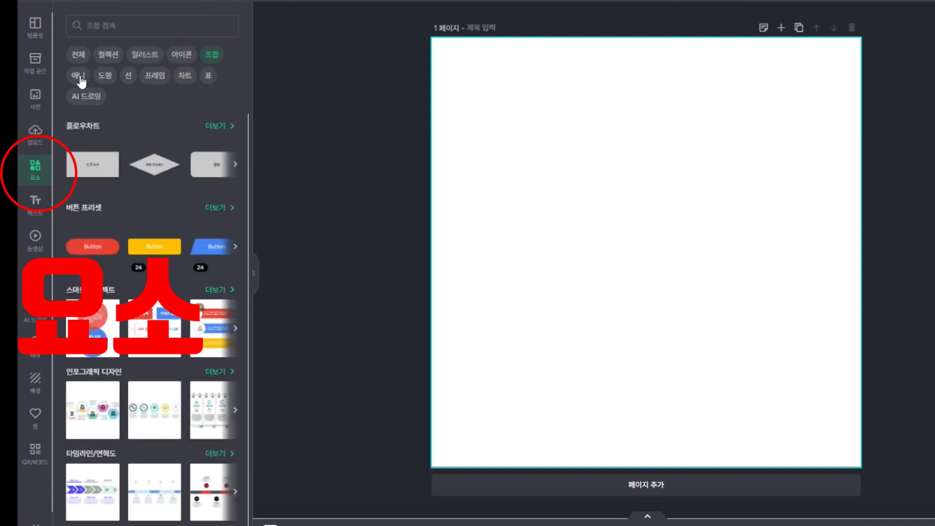
pyautogui.click(80, 77)
pyautogui.click(104, 75)
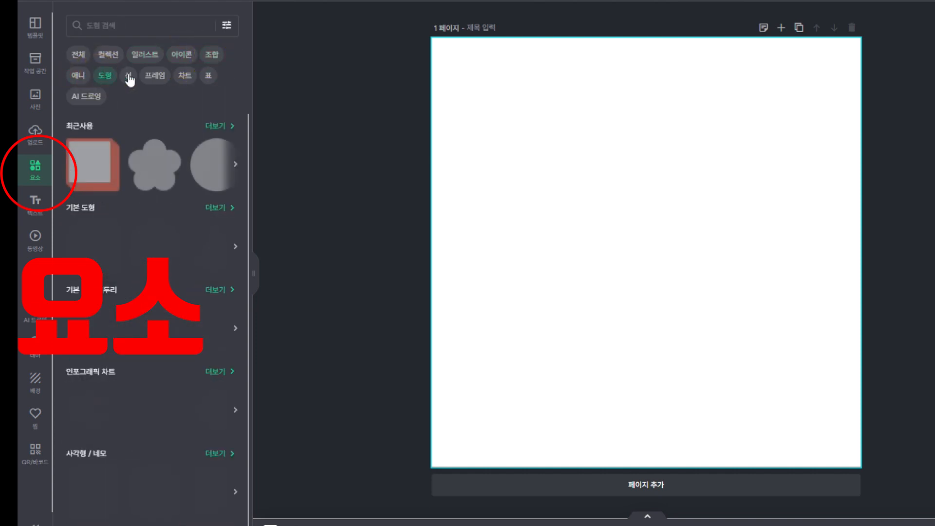
pyautogui.click(129, 77)
pyautogui.click(155, 76)
pyautogui.click(181, 78)
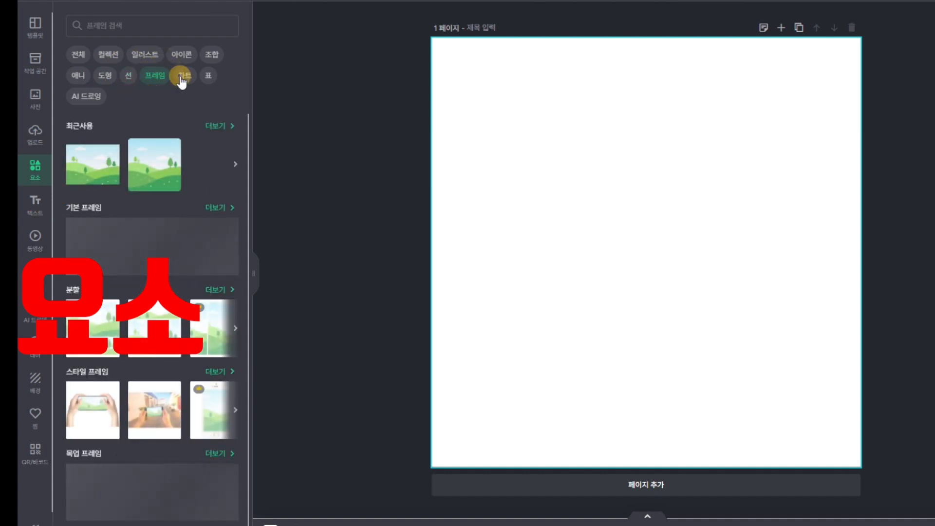
pyautogui.click(208, 76)
pyautogui.click(82, 97)
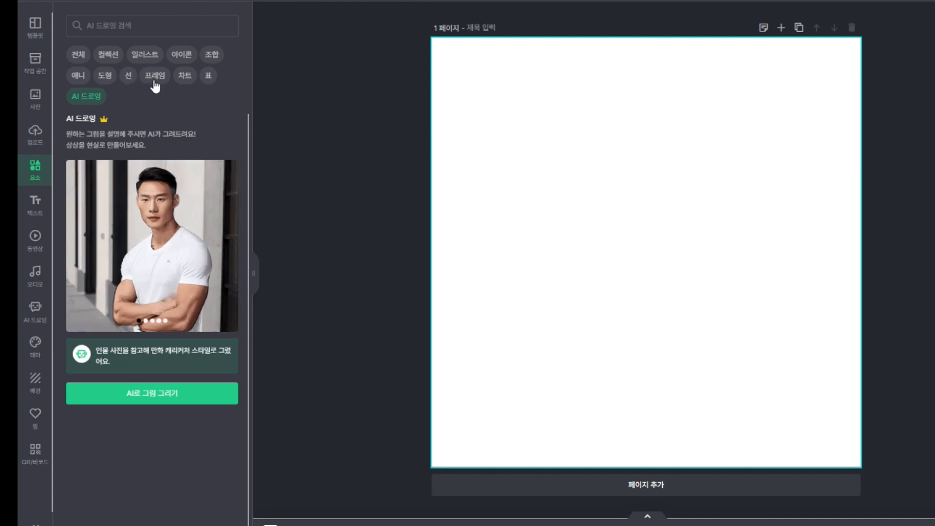
pyautogui.click(105, 77)
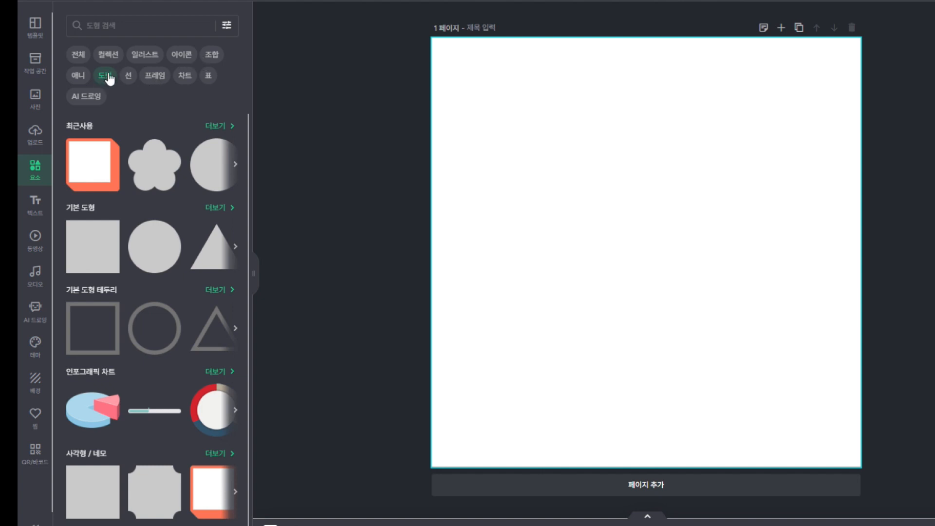
pyautogui.click(106, 155)
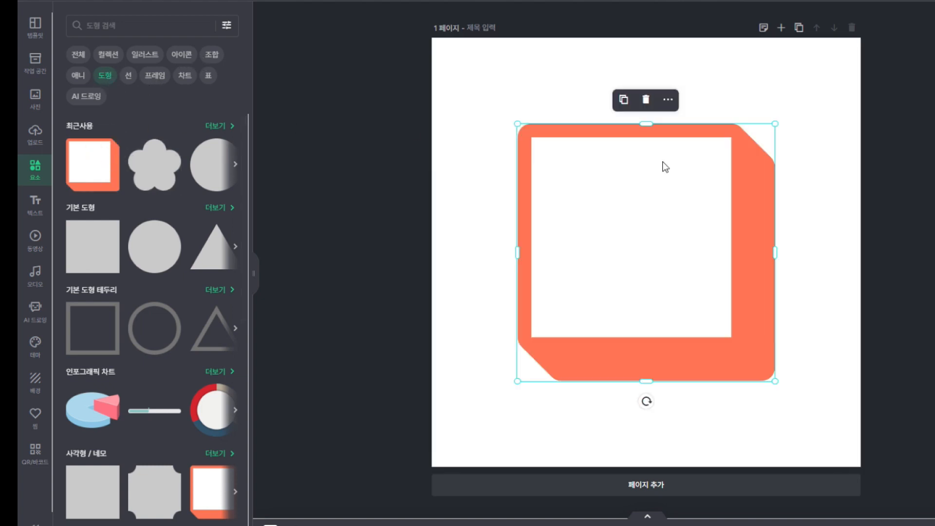
pyautogui.moveTo(518, 124); pyautogui.dragTo(506, 113)
pyautogui.moveTo(777, 381); pyautogui.dragTo(818, 424)
pyautogui.moveTo(506, 113); pyautogui.dragTo(472, 79)
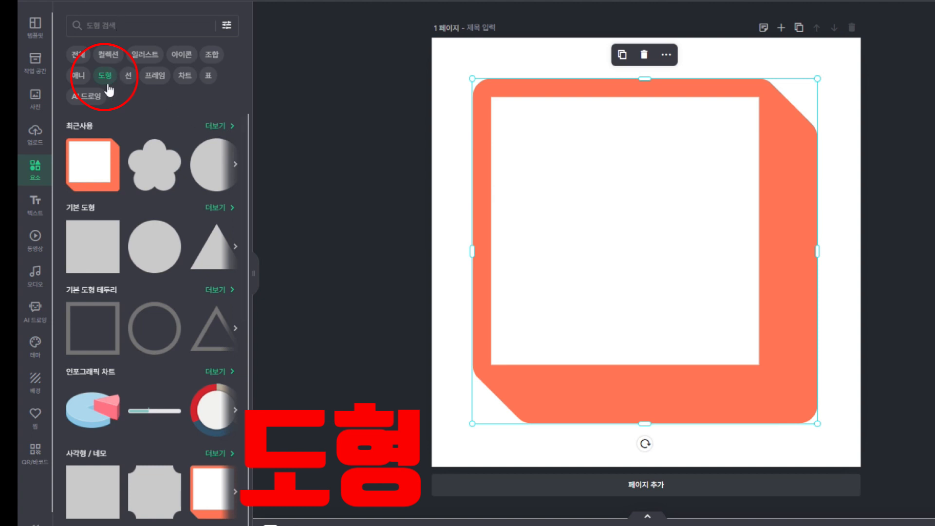
pyautogui.click(110, 24)
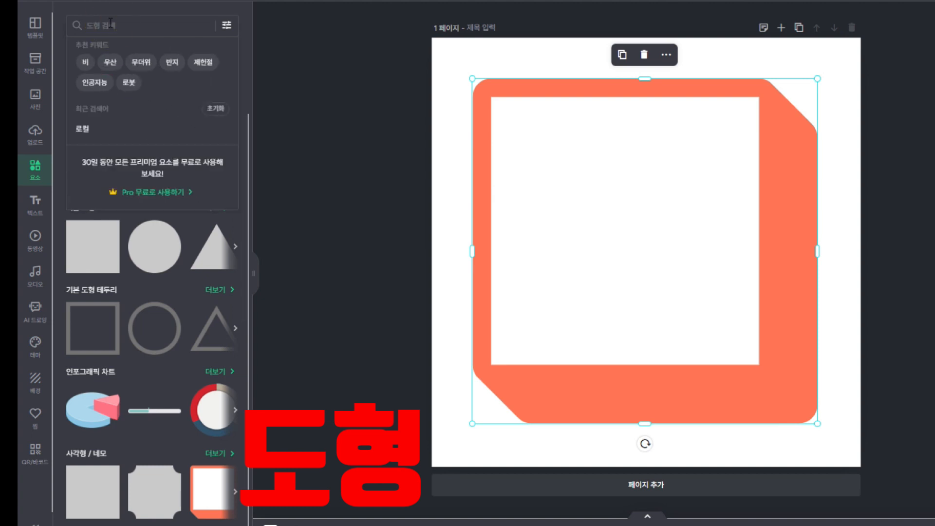
pyautogui.click(110, 62)
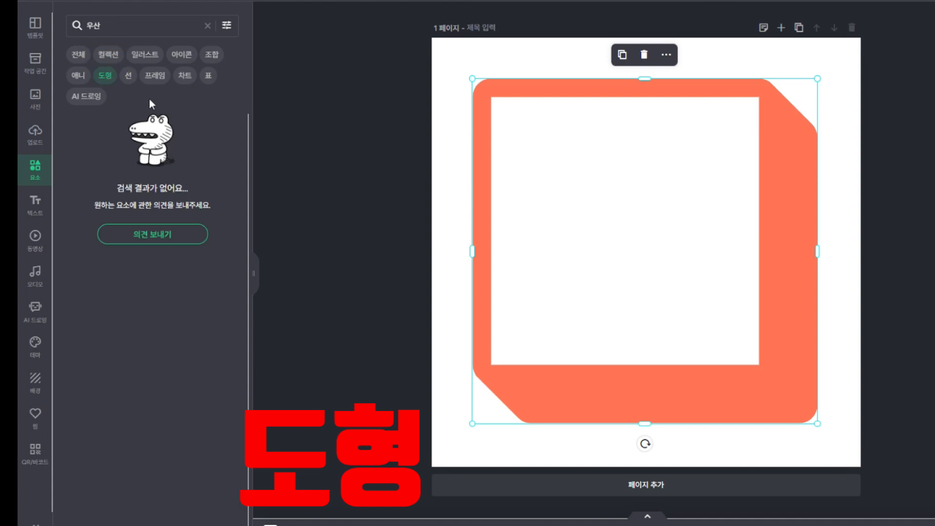
pyautogui.click(207, 26)
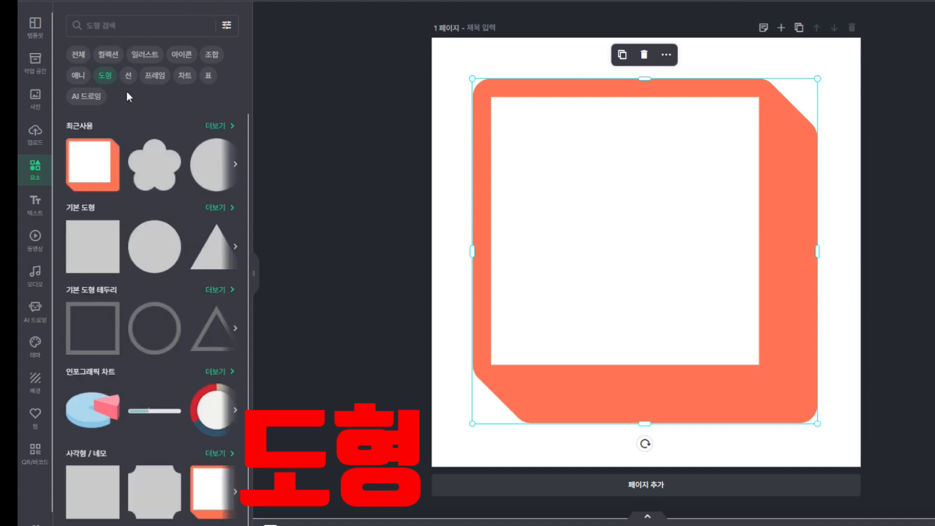
pyautogui.click(645, 55)
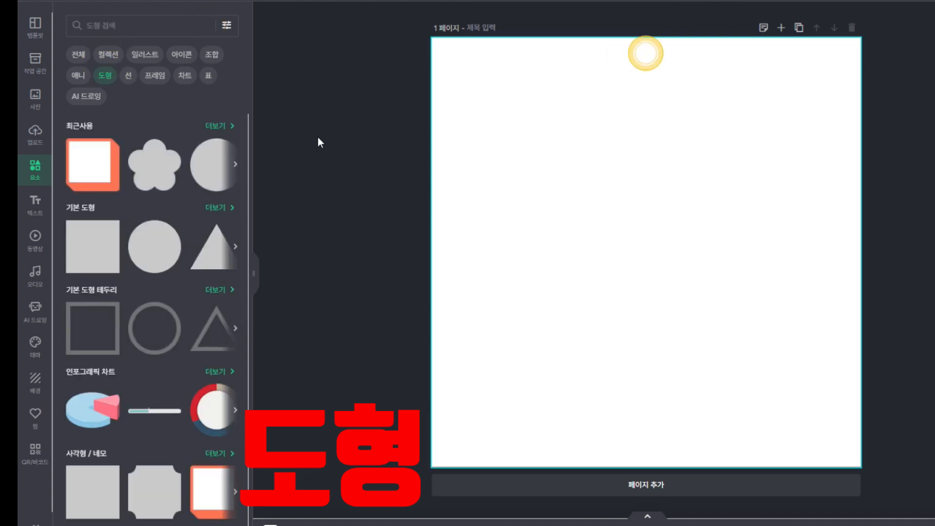
pyautogui.click(157, 320)
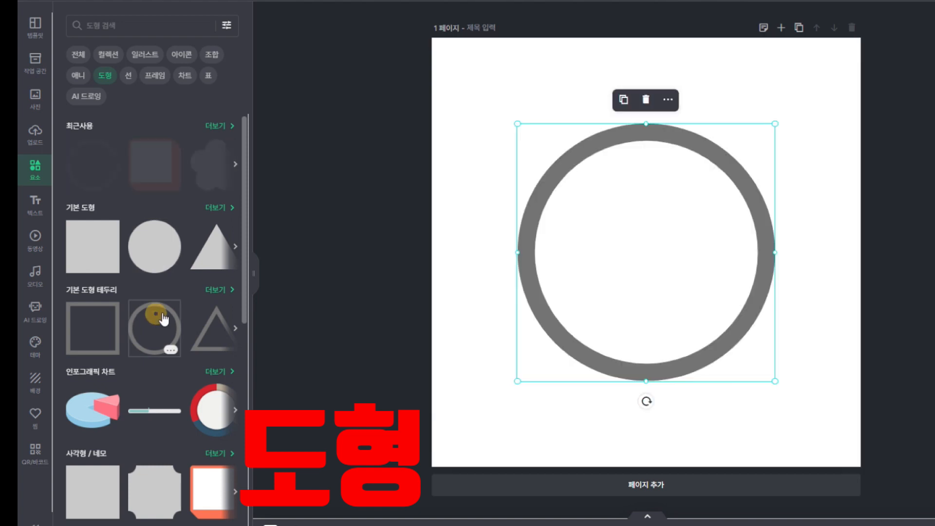
pyautogui.moveTo(517, 124); pyautogui.dragTo(473, 79)
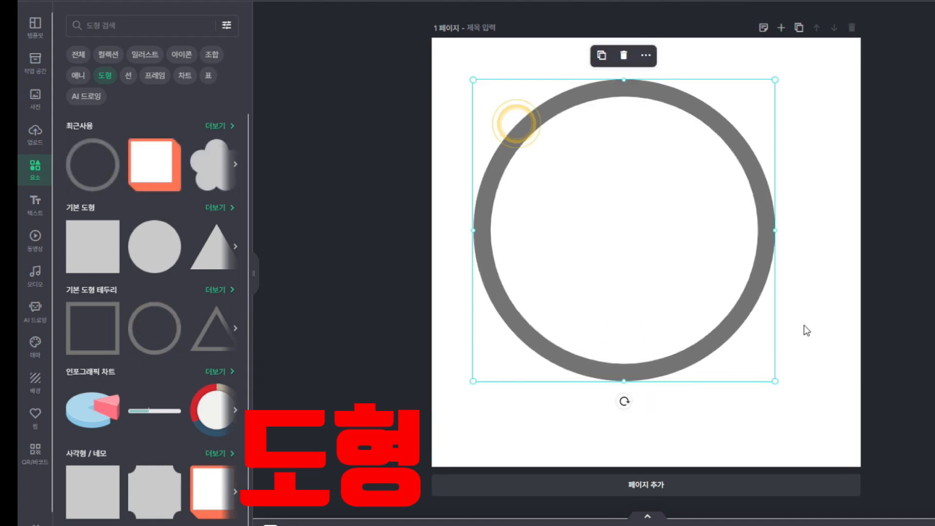
pyautogui.moveTo(776, 381); pyautogui.dragTo(831, 457)
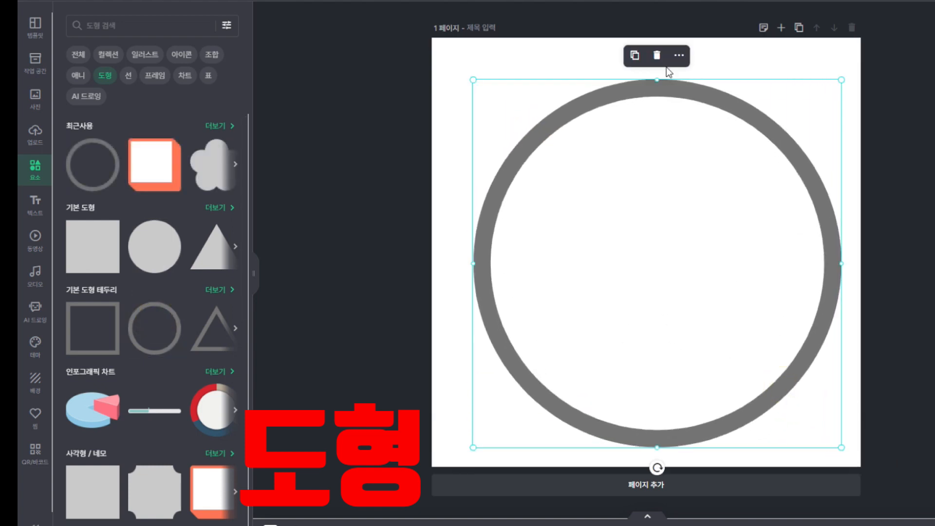
pyautogui.click(655, 55)
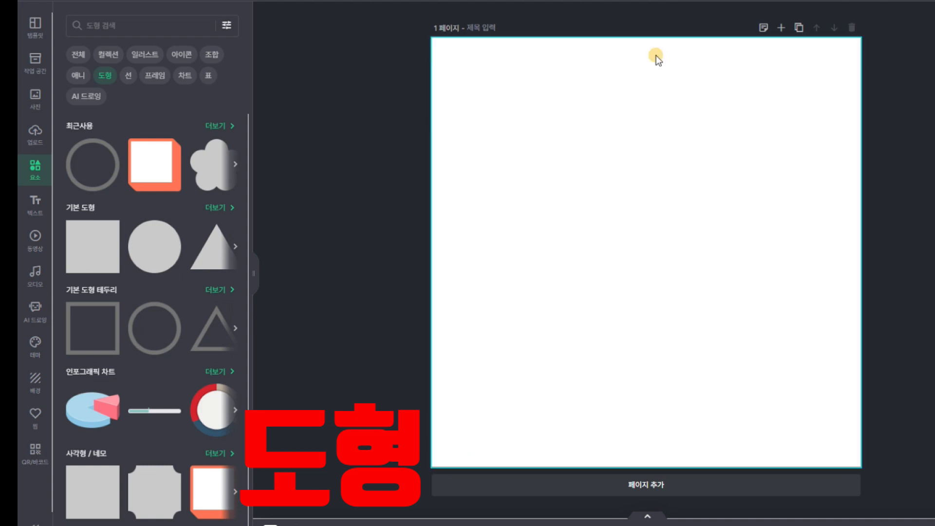
pyautogui.click(89, 246)
pyautogui.moveTo(775, 125); pyautogui.dragTo(799, 79)
pyautogui.moveTo(720, 223); pyautogui.dragTo(683, 223)
pyautogui.moveTo(773, 382); pyautogui.dragTo(801, 411)
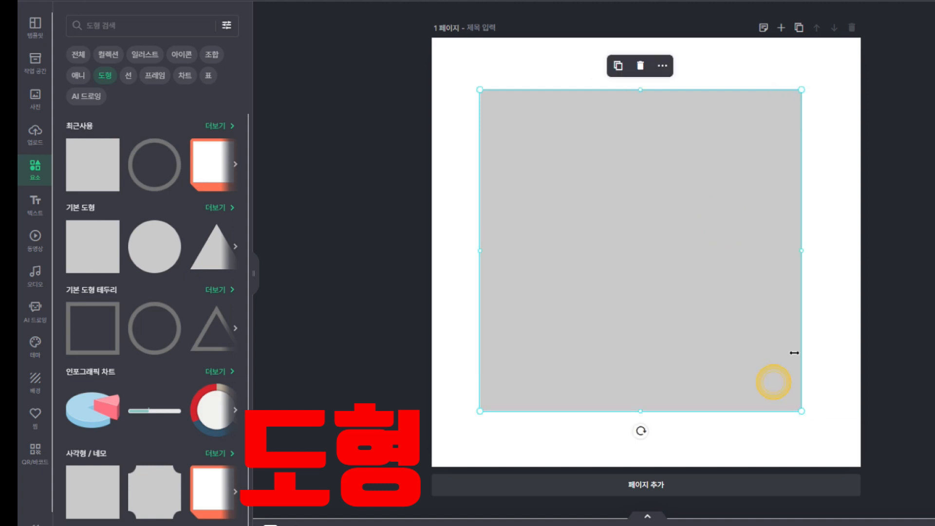
pyautogui.click(641, 67)
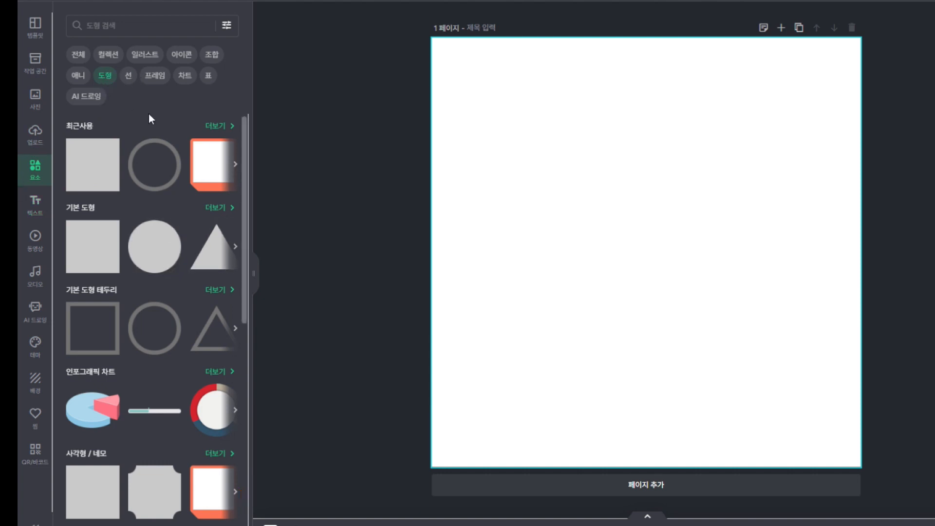
# Add a solid arrow, a dotted double-arrow and a solid double-arrow line from the 선 elements
pyautogui.click(129, 77)
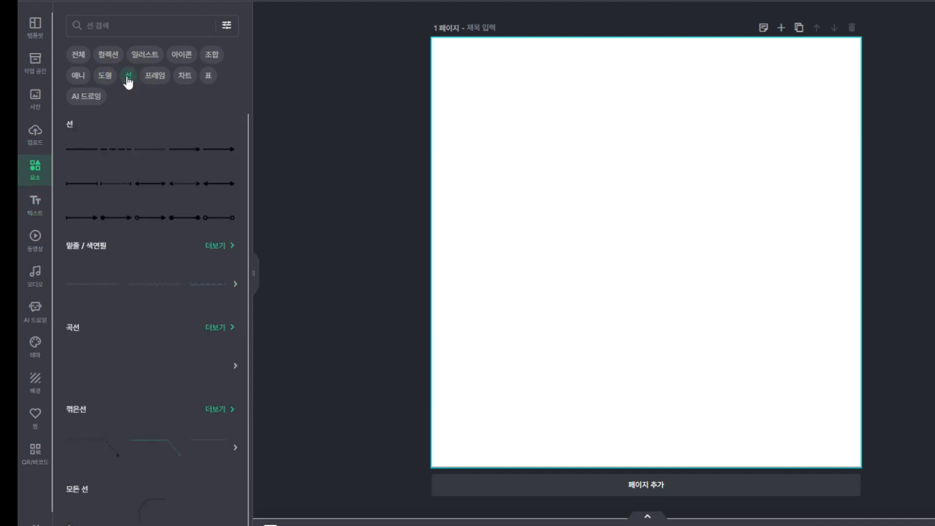
pyautogui.click(228, 156)
pyautogui.click(185, 184)
pyautogui.click(224, 182)
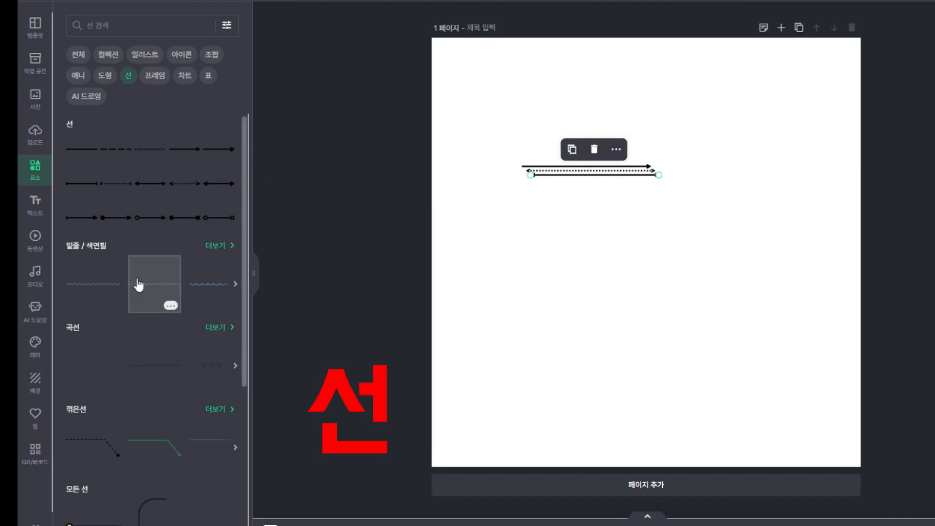
pyautogui.scroll(-4, 141, 370)
# Add a green bent line, move it lower, delete it, and switch to 프레임 frames
pyautogui.click(163, 259)
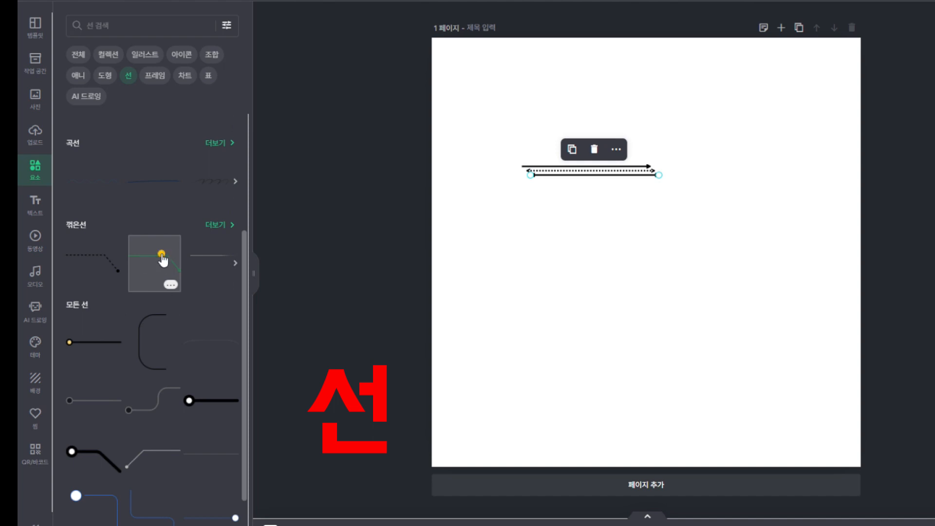
pyautogui.moveTo(698, 216); pyautogui.dragTo(660, 230)
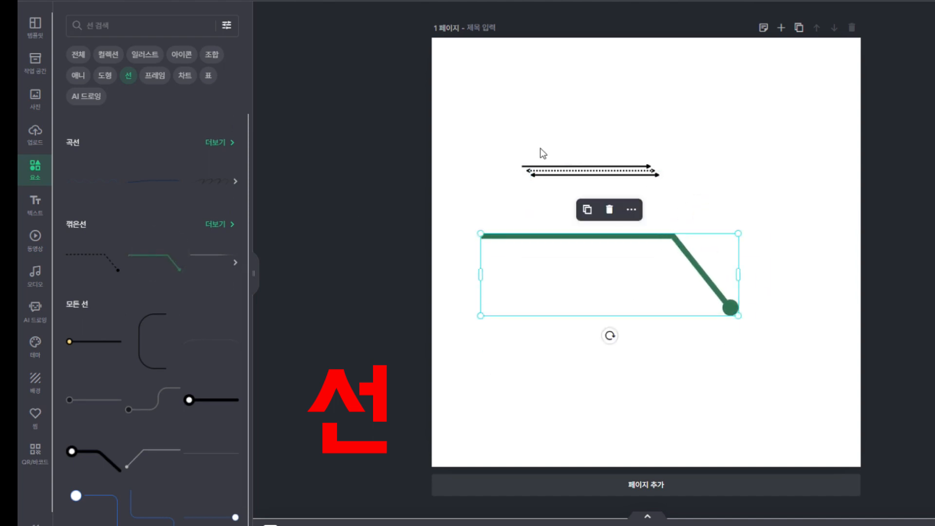
pyautogui.click(609, 209)
pyautogui.click(644, 178)
pyautogui.click(155, 75)
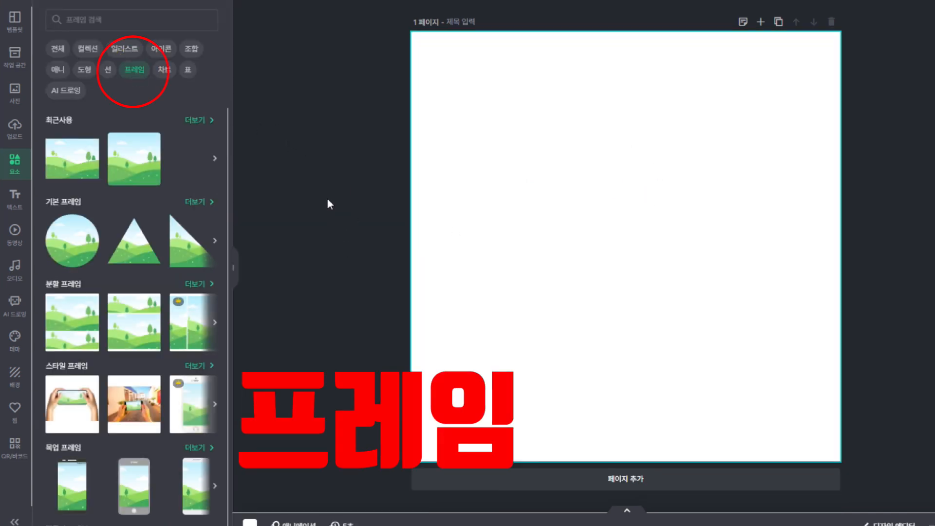
# Add a circular frame from 기본 프레임, shrink it to 546 px and centre it
pyautogui.click(197, 202)
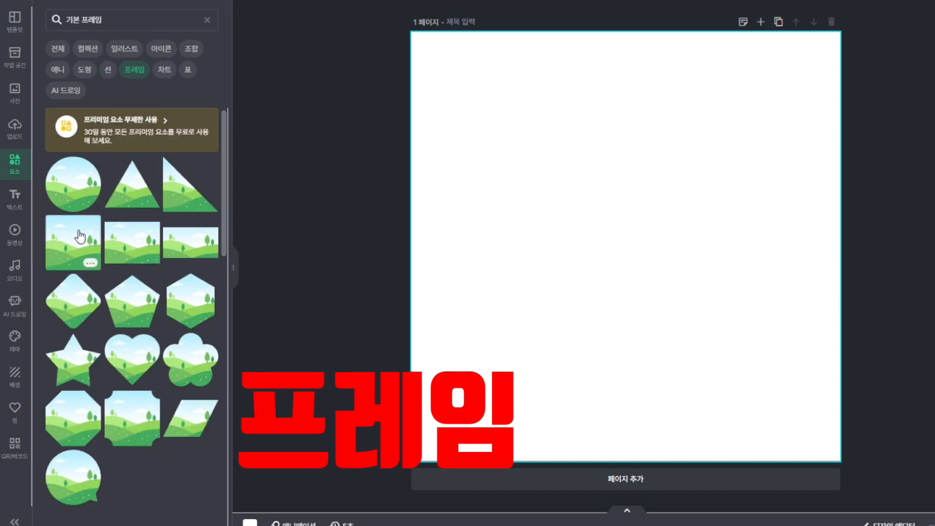
pyautogui.click(78, 188)
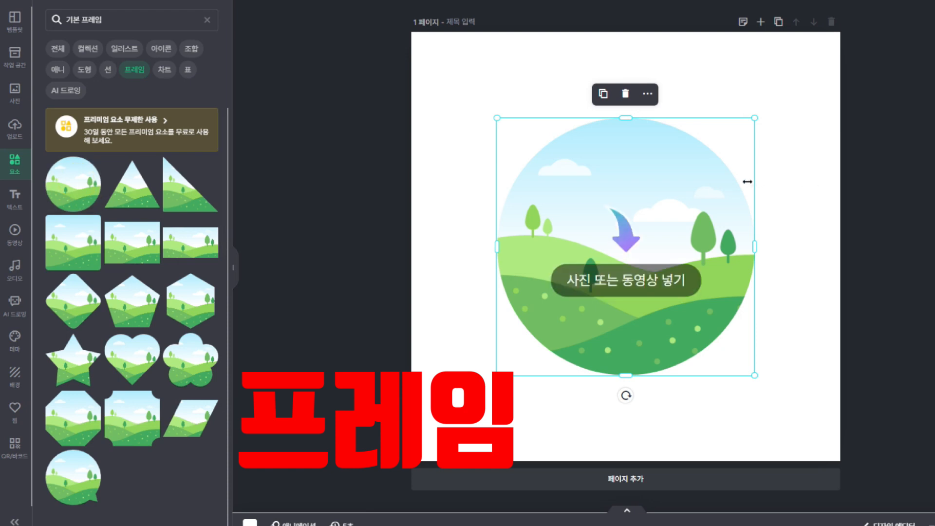
pyautogui.moveTo(688, 167); pyautogui.dragTo(688, 149)
pyautogui.moveTo(662, 177); pyautogui.dragTo(680, 154)
pyautogui.moveTo(754, 115); pyautogui.dragTo(784, 89)
pyautogui.moveTo(735, 136); pyautogui.dragTo(717, 161)
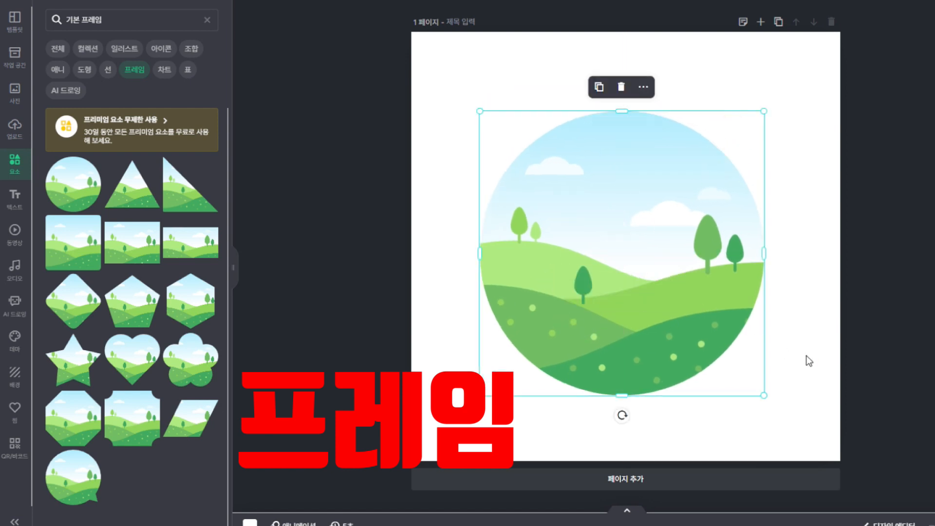
pyautogui.click(793, 368)
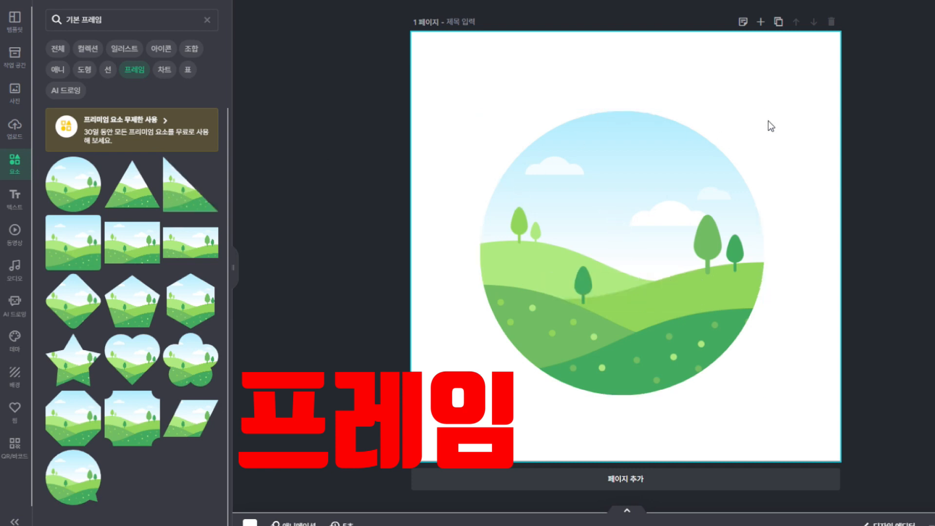
# Shrink the circle, place it upper left, and duplicate it into a two-by-two grid
pyautogui.moveTo(720, 157); pyautogui.dragTo(750, 116)
pyautogui.moveTo(795, 70); pyautogui.dragTo(649, 217)
pyautogui.moveTo(618, 250); pyautogui.dragTo(714, 139)
pyautogui.click(521, 73)
pyautogui.click(677, 76)
pyautogui.moveTo(696, 170); pyautogui.dragTo(714, 318)
pyautogui.click(538, 233)
# Place the fourth circle, then fill the top circles with the tent and fruit-plate photos
pyautogui.click(445, 317)
pyautogui.click(15, 127)
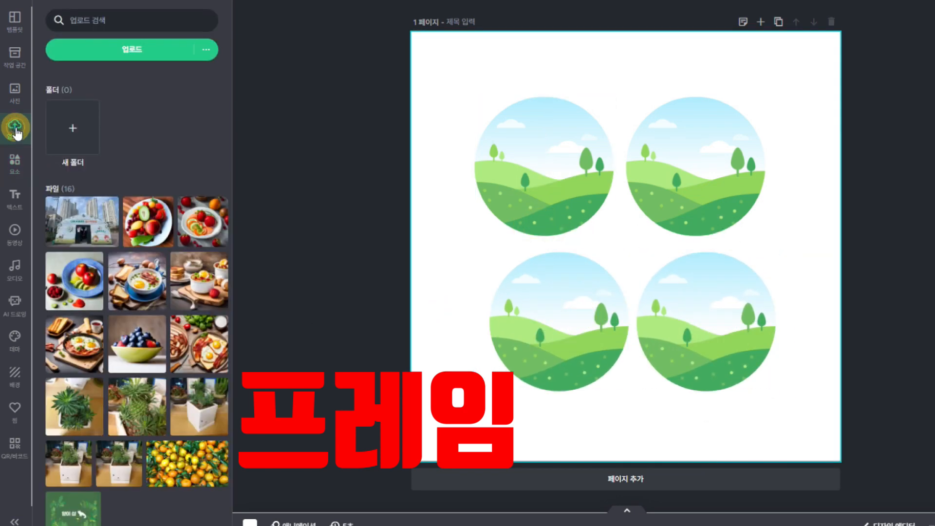
pyautogui.click(76, 228)
pyautogui.moveTo(631, 237); pyautogui.dragTo(592, 178)
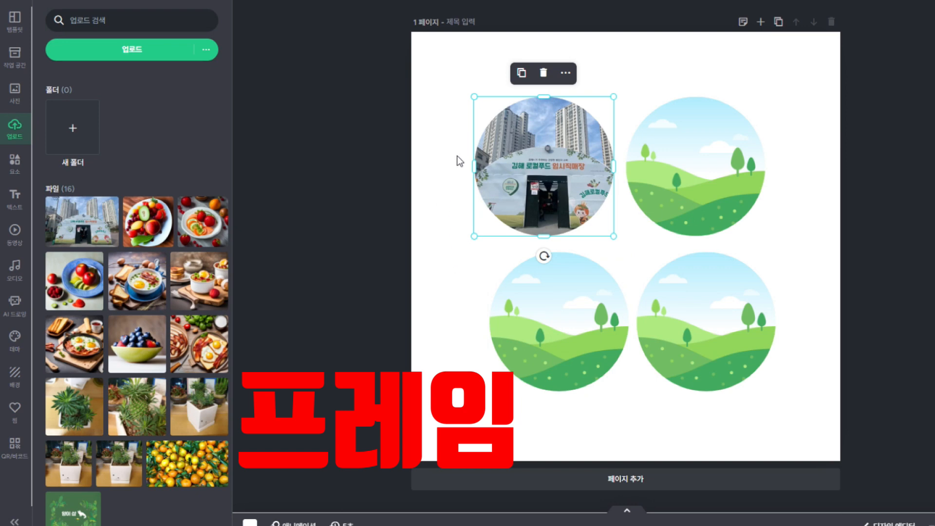
pyautogui.click(201, 229)
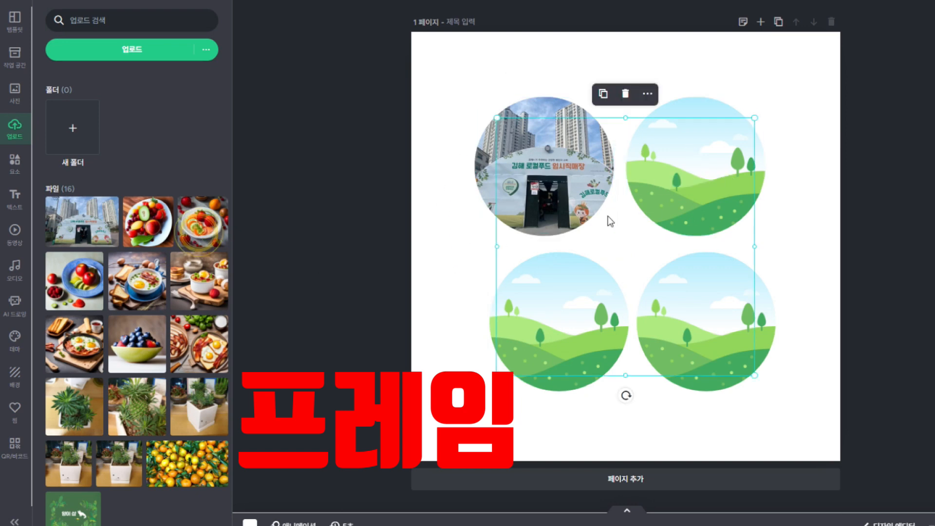
pyautogui.moveTo(659, 241); pyautogui.dragTo(682, 202)
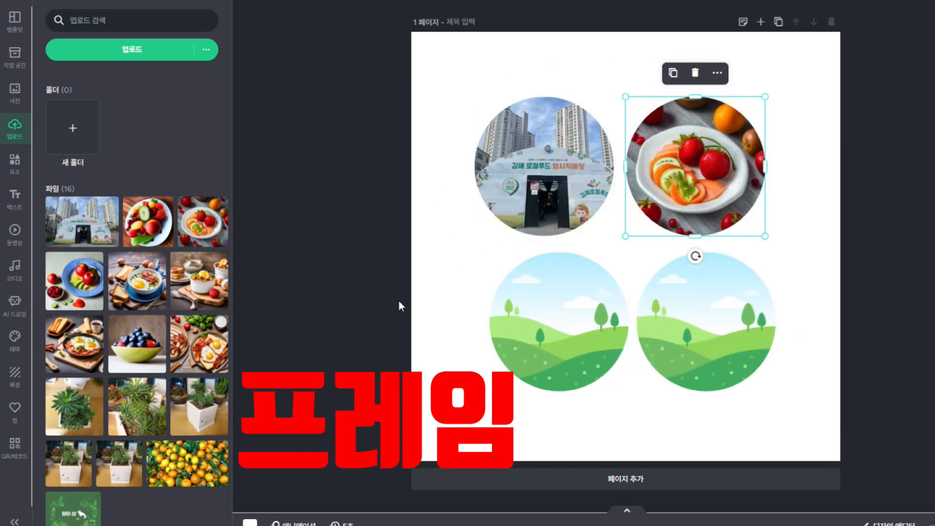
# Fill the bottom circles with the bacon-and-eggs and potted-plant photos
pyautogui.click(200, 352)
pyautogui.moveTo(657, 206); pyautogui.dragTo(584, 298)
pyautogui.click(195, 405)
pyautogui.moveTo(681, 261); pyautogui.dragTo(714, 294)
pyautogui.click(815, 302)
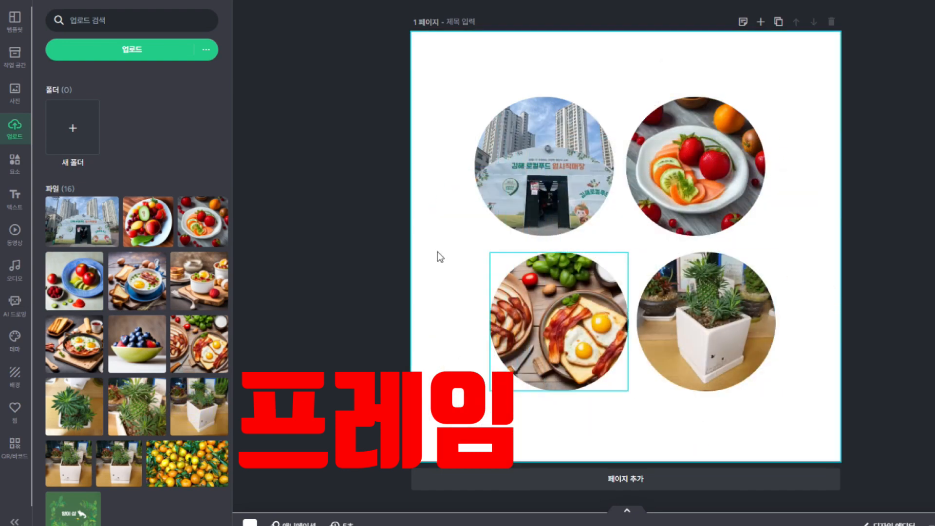
# Add a hexagon frame, shrink it and move it over the bottom-right circle
pyautogui.click(17, 171)
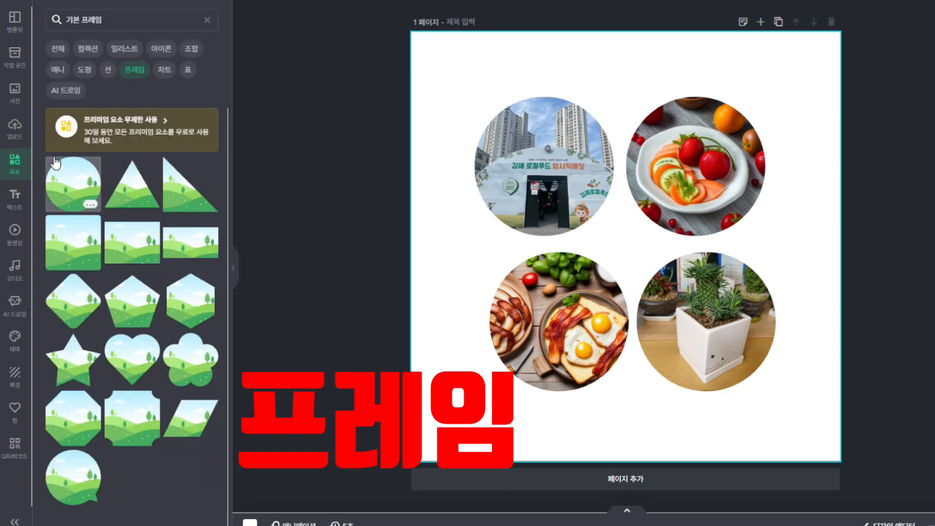
pyautogui.click(191, 307)
pyautogui.moveTo(737, 118); pyautogui.dragTo(678, 185)
pyautogui.moveTo(644, 251); pyautogui.dragTo(770, 326)
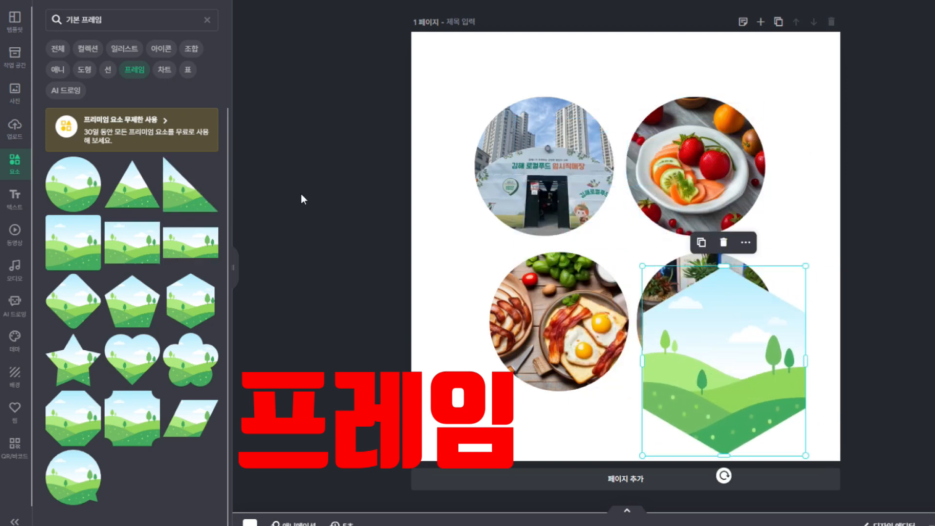
# Fill the hexagon frame with the plant photo and move it to the page centre
pyautogui.click(15, 129)
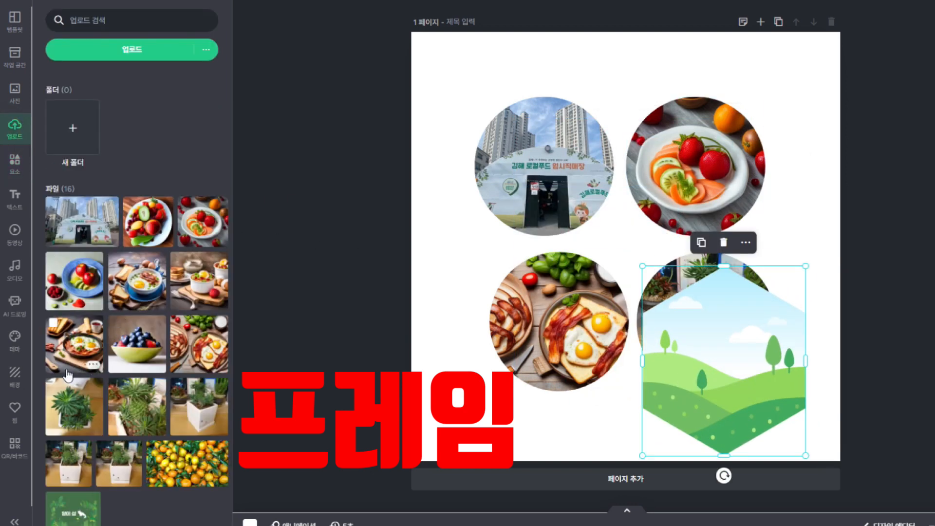
pyautogui.moveTo(68, 407); pyautogui.dragTo(785, 332)
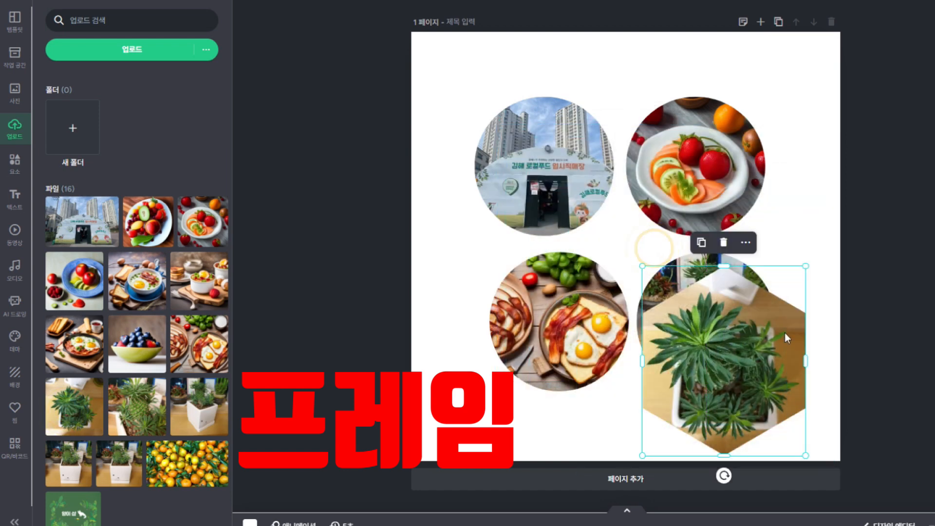
pyautogui.moveTo(717, 360); pyautogui.dragTo(614, 242)
pyautogui.click(804, 225)
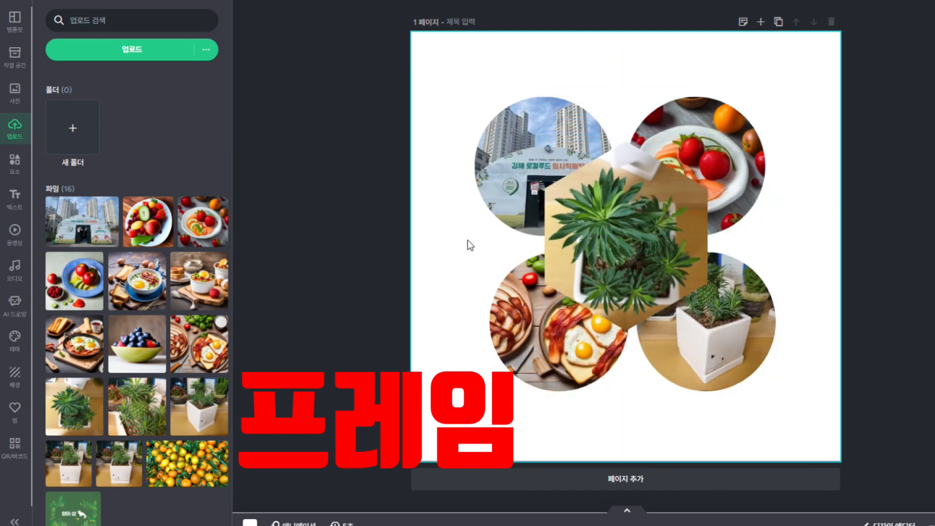
pyautogui.click(14, 164)
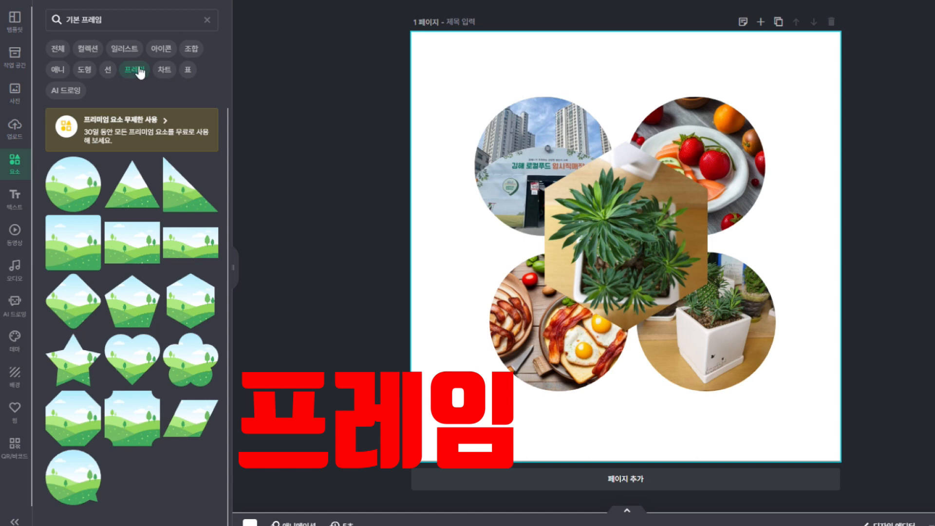
# Add a horizontal bar chart from 차트 and a monthly calendar table from 표
pyautogui.click(207, 20)
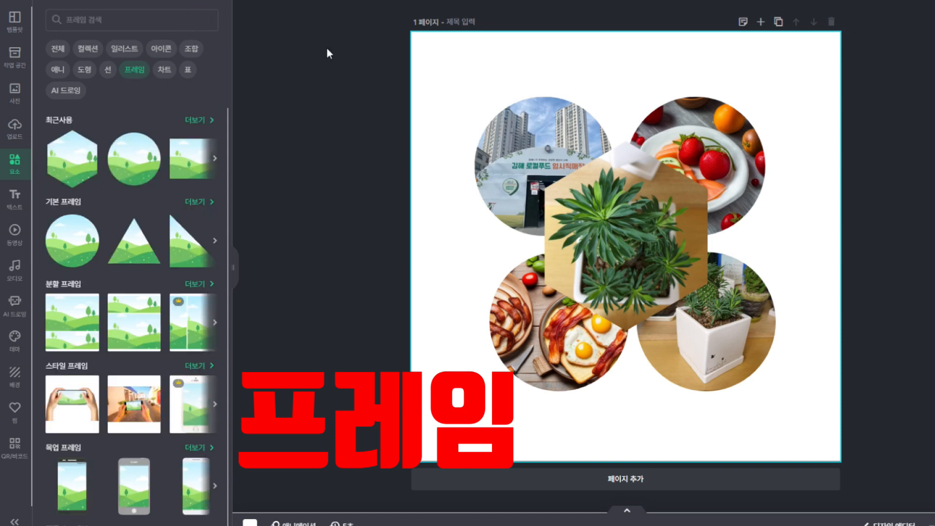
pyautogui.click(165, 71)
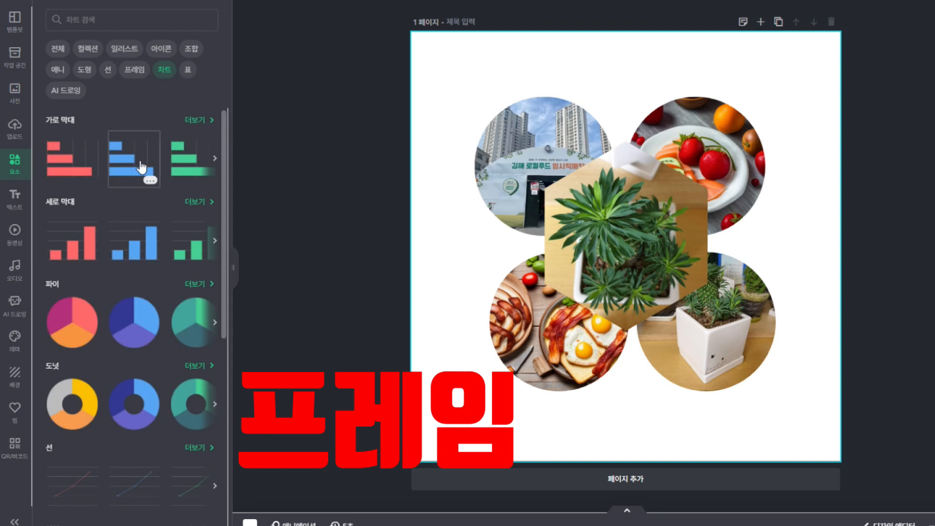
pyautogui.click(138, 160)
pyautogui.click(184, 70)
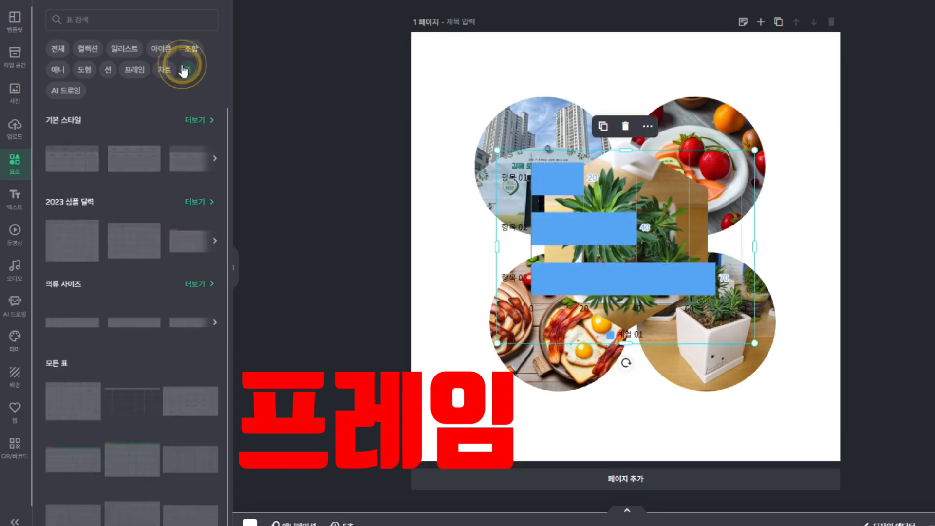
pyautogui.moveTo(615, 223); pyautogui.dragTo(510, 201)
pyautogui.moveTo(550, 224); pyautogui.dragTo(621, 199)
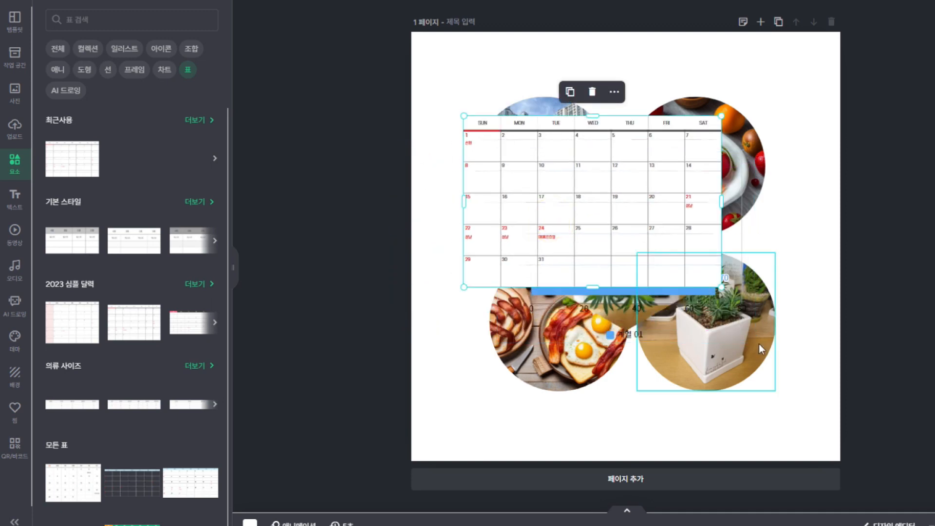
# Enlarge the bar chart toward the bottom right and the calendar up and rightward
pyautogui.click(707, 291)
pyautogui.moveTo(753, 341); pyautogui.dragTo(809, 438)
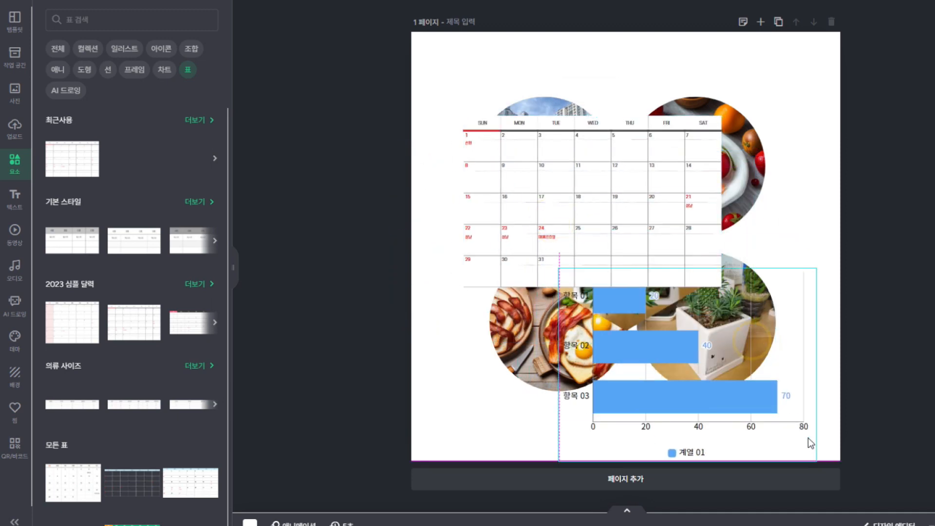
pyautogui.click(670, 219)
pyautogui.moveTo(723, 114); pyautogui.dragTo(810, 57)
pyautogui.click(710, 163)
# Widen the calendar, then marquee-select and delete every element and show the text styles
pyautogui.click(625, 184)
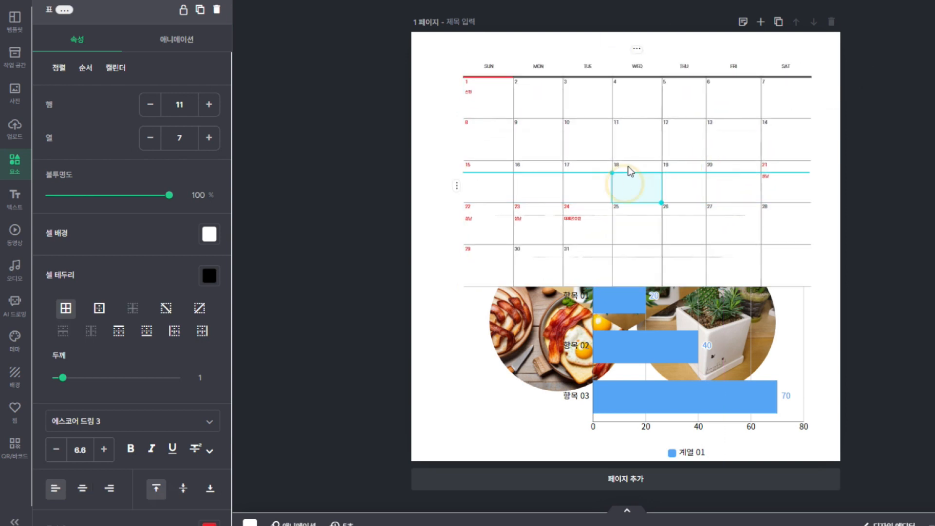
pyautogui.click(13, 166)
pyautogui.moveTo(432, 30); pyautogui.dragTo(834, 460)
pyautogui.press('Delete')
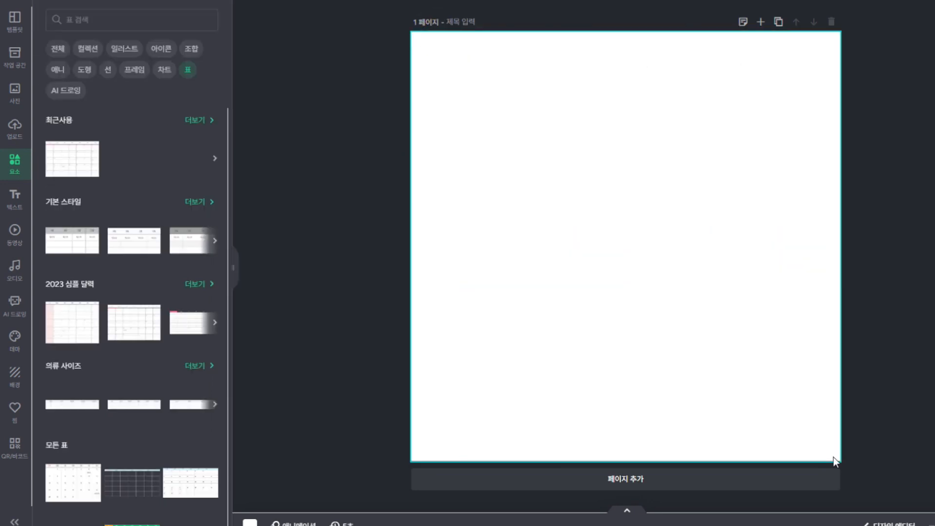
pyautogui.click(15, 200)
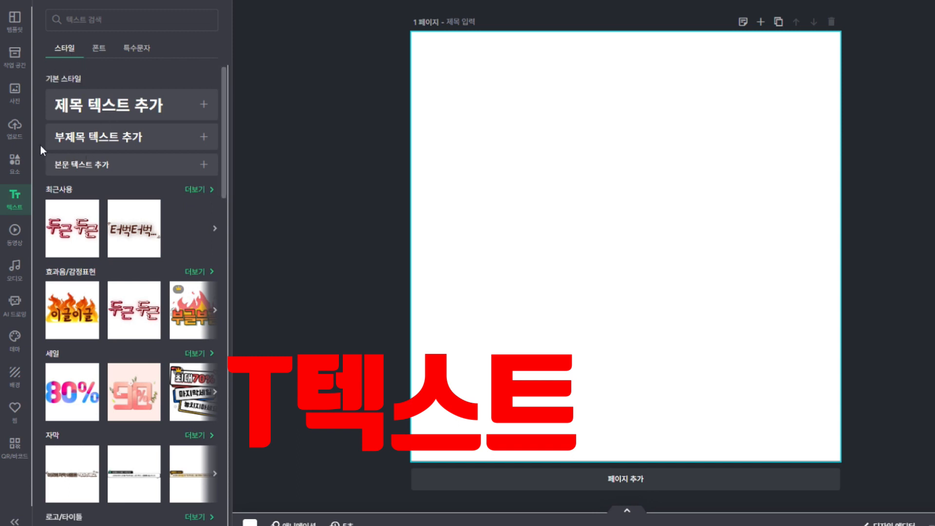
pyautogui.scroll(-1, 68, 195)
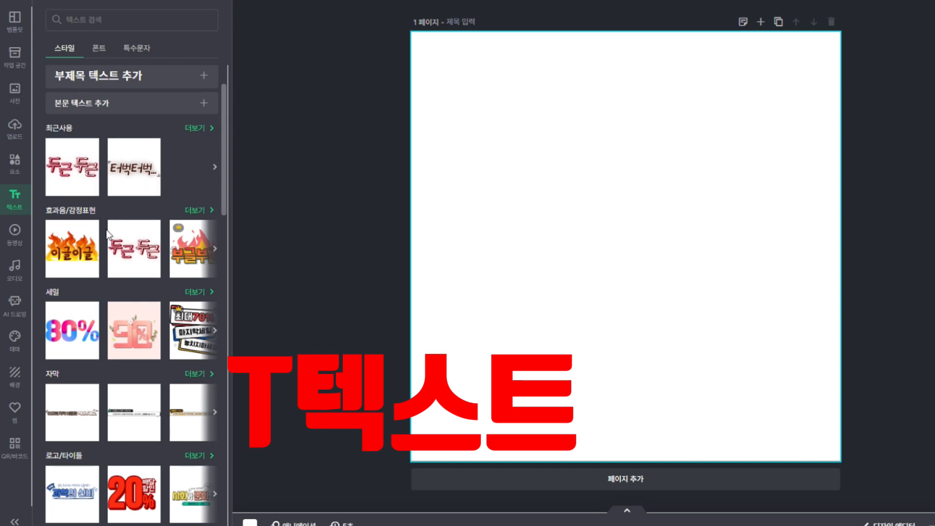
pyautogui.scroll(-1, 110, 231)
pyautogui.scroll(-5, 110, 231)
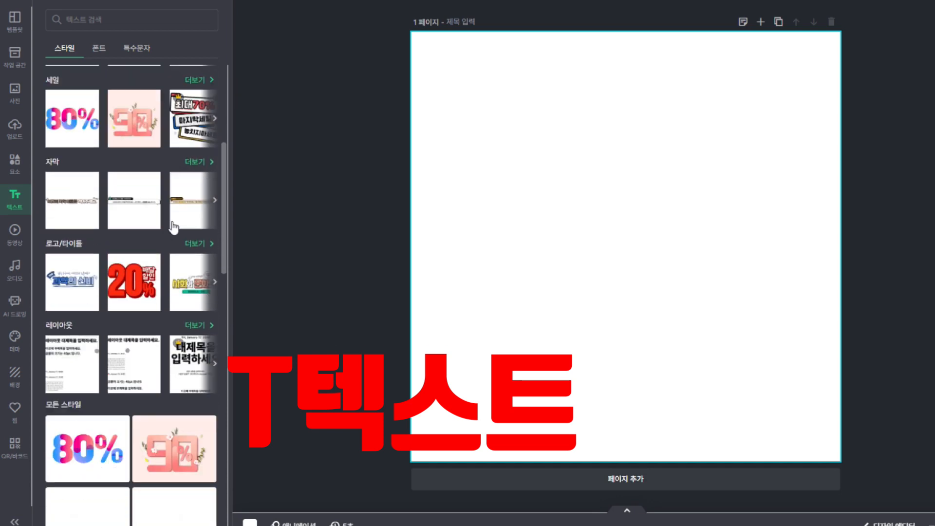
pyautogui.scroll(-4, 145, 276)
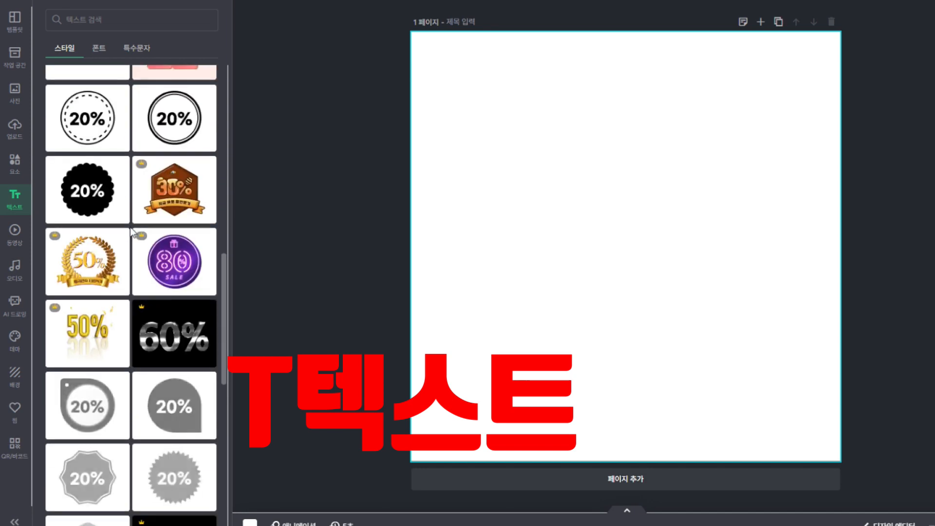
pyautogui.scroll(1, 163, 253)
pyautogui.scroll(9, 160, 251)
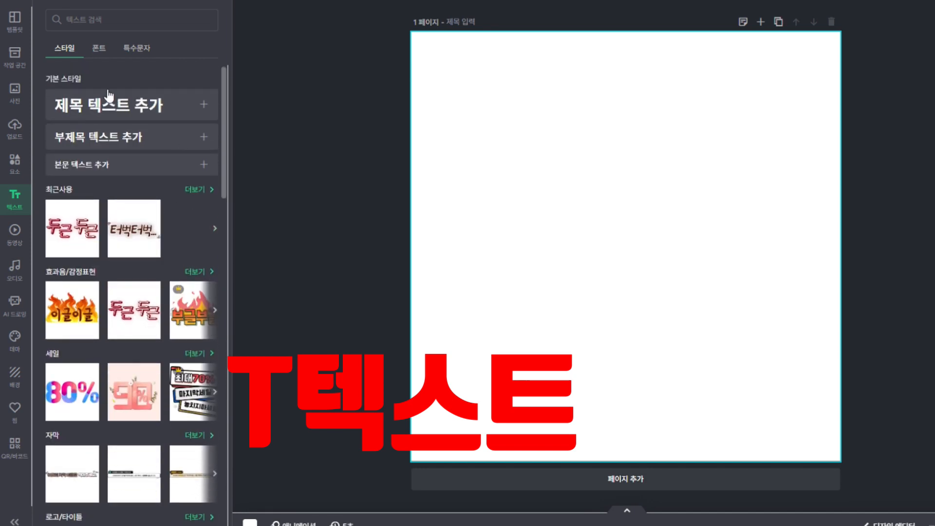
# Add a 제목 title box, replace its placeholder with 김해로컬푸드직매장, and move it near the top centre
pyautogui.click(139, 110)
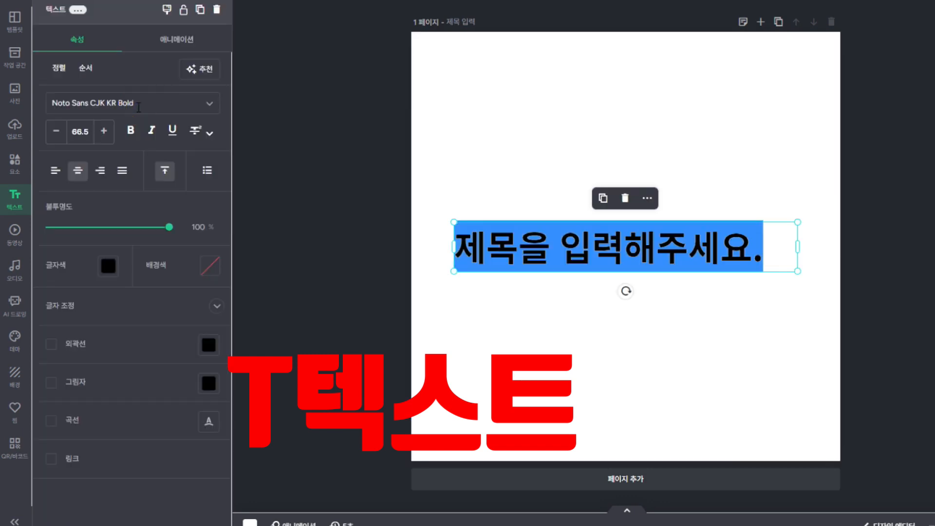
pyautogui.click(668, 113)
pyautogui.click(694, 251)
pyautogui.moveTo(694, 254)
pyautogui.mouseDown()
pyautogui.moveTo(697, 207)
pyautogui.moveTo(700, 256)
pyautogui.moveTo(712, 256)
pyautogui.mouseUp()
pyautogui.click(755, 258)
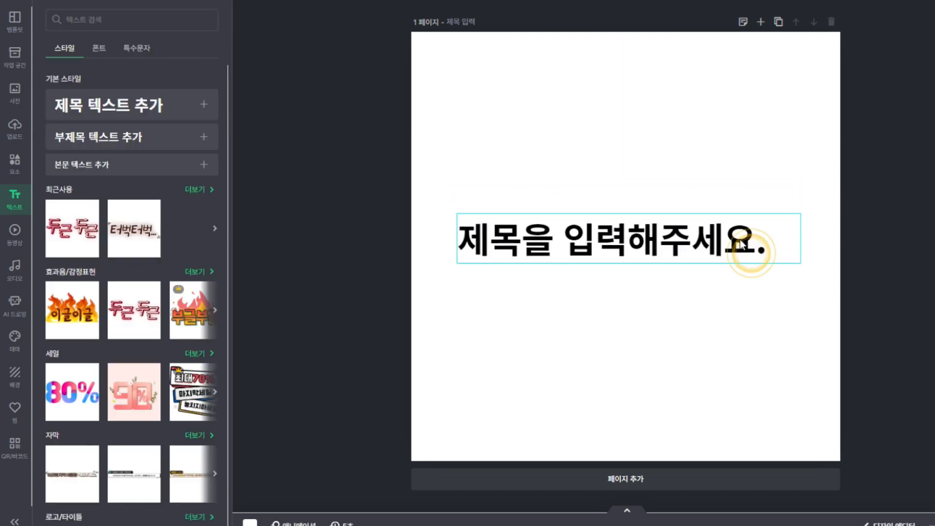
pyautogui.click(756, 258)
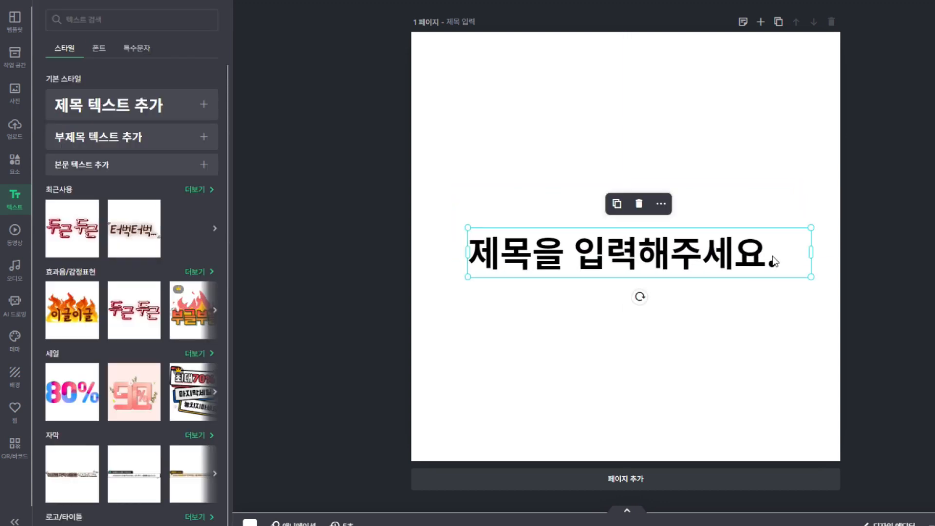
pyautogui.click(774, 258)
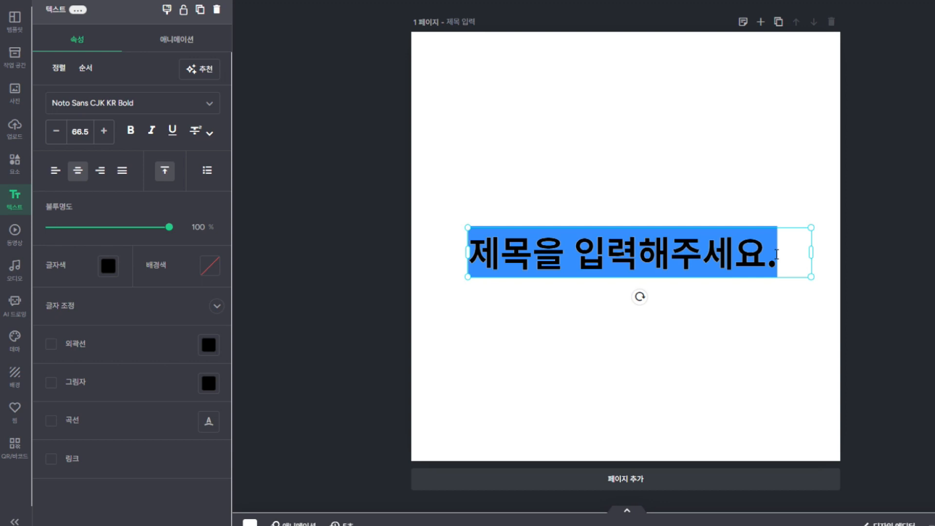
pyautogui.write('김')
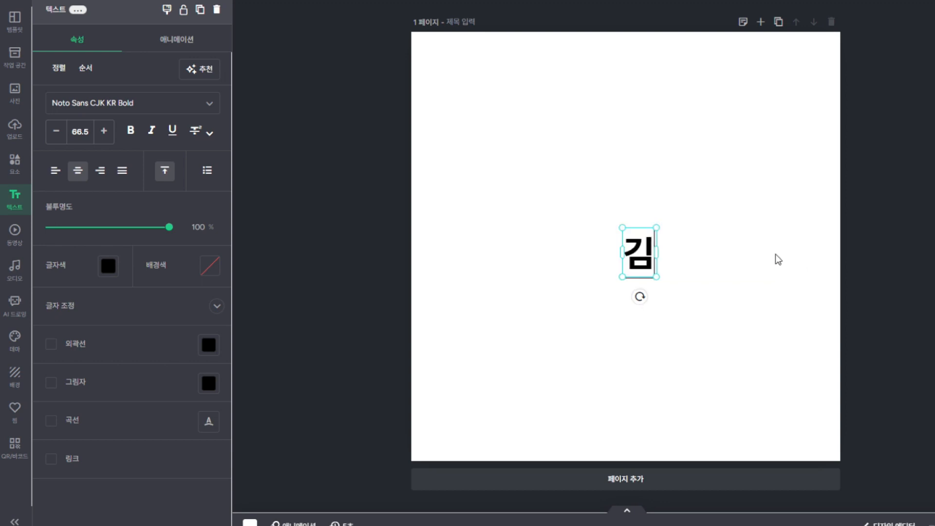
pyautogui.write('해로컬푸드직매장')
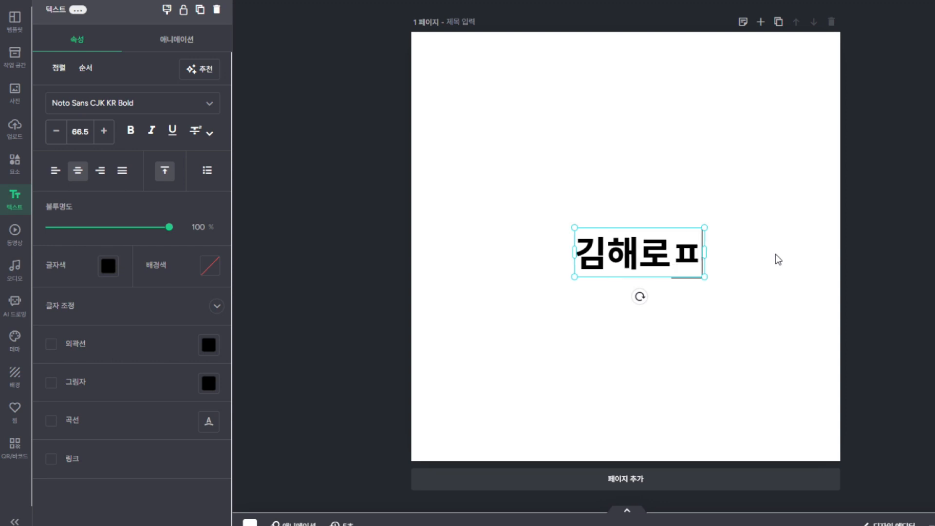
pyautogui.click(788, 322)
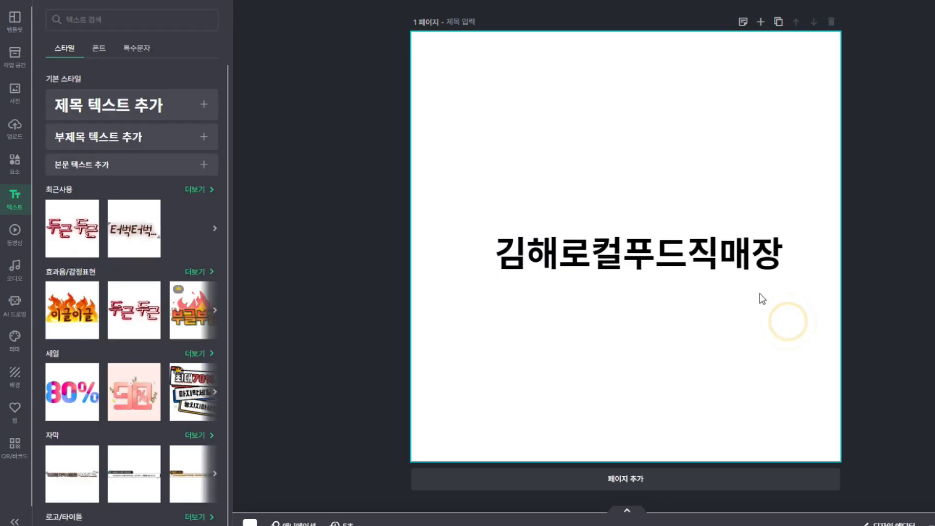
pyautogui.moveTo(735, 266); pyautogui.dragTo(722, 145)
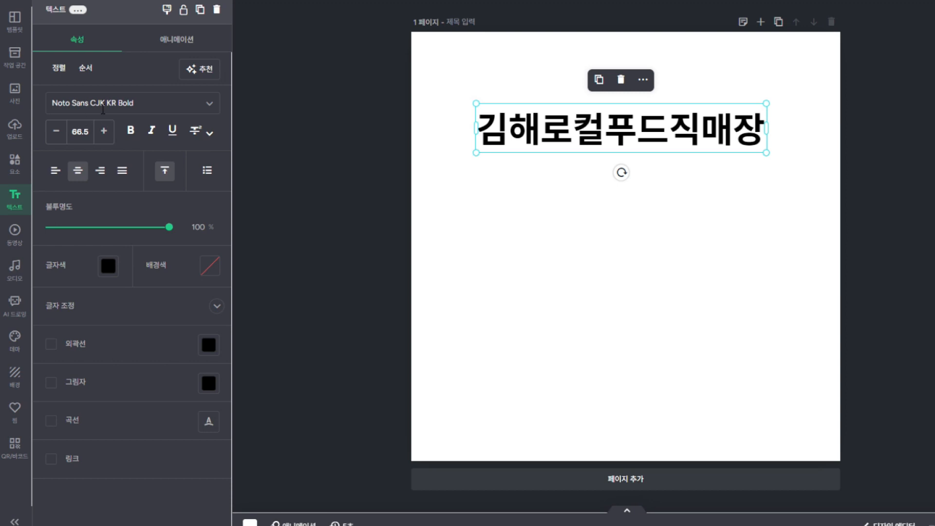
# Try the 횡성한우체 font on the title, then apply 함박눈체
pyautogui.click(208, 103)
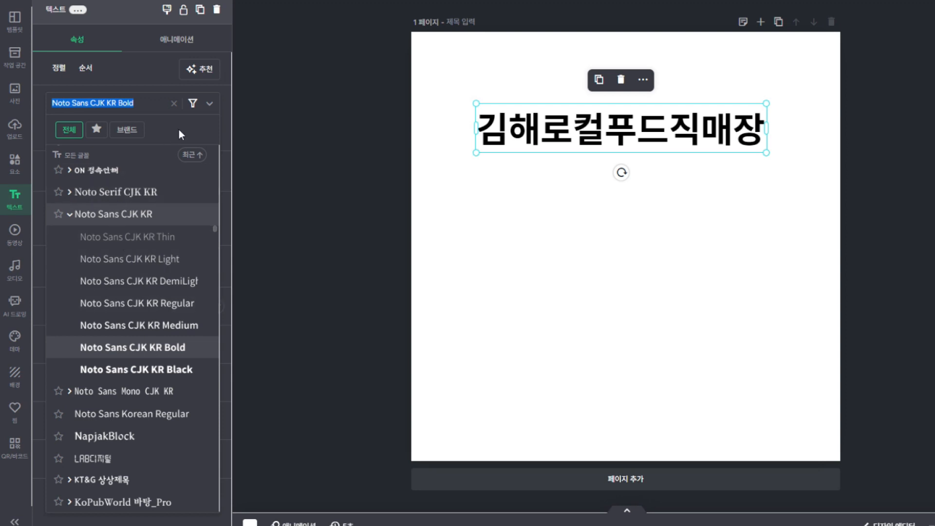
pyautogui.click(210, 105)
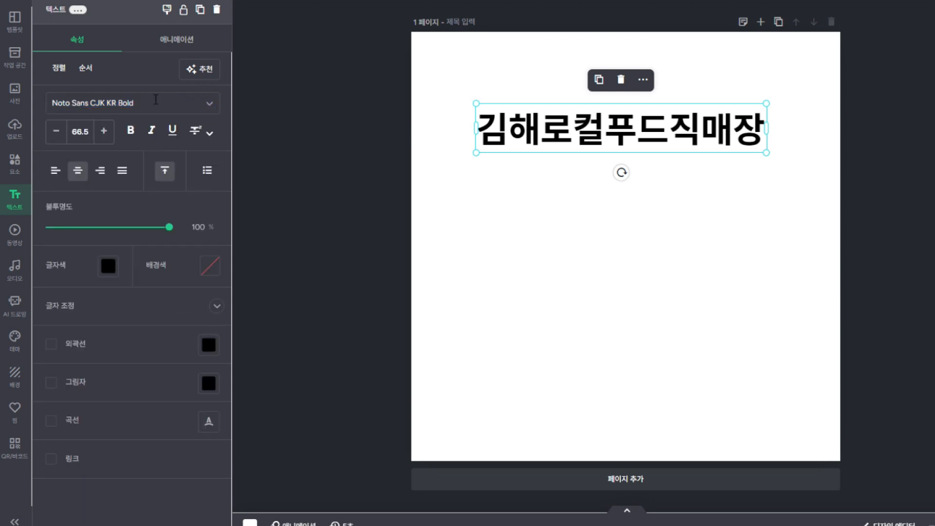
pyautogui.click(209, 106)
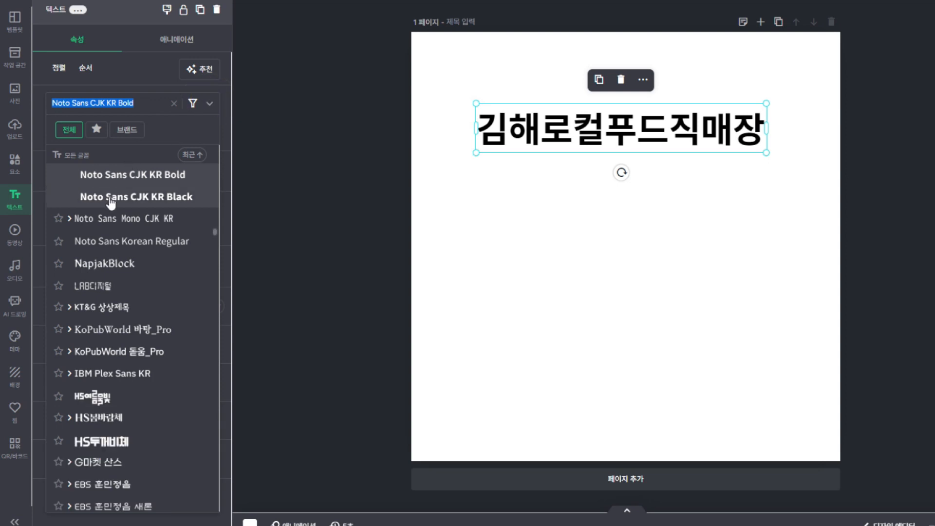
pyautogui.scroll(-2, 143, 266)
pyautogui.scroll(-1, 142, 267)
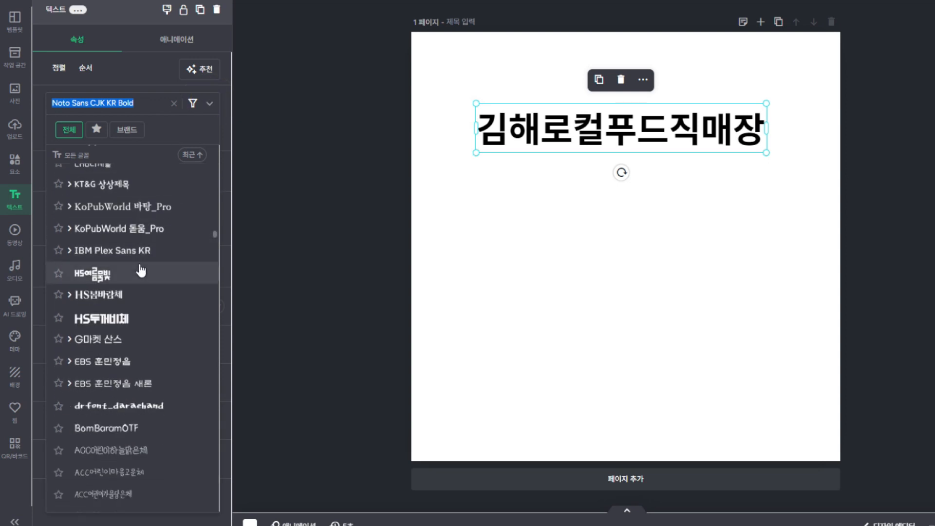
pyautogui.scroll(-7, 122, 279)
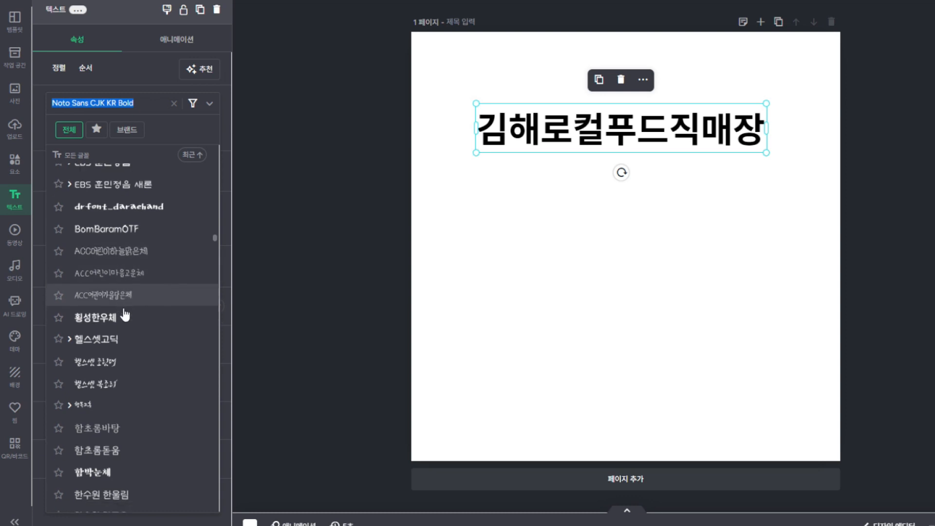
pyautogui.click(99, 212)
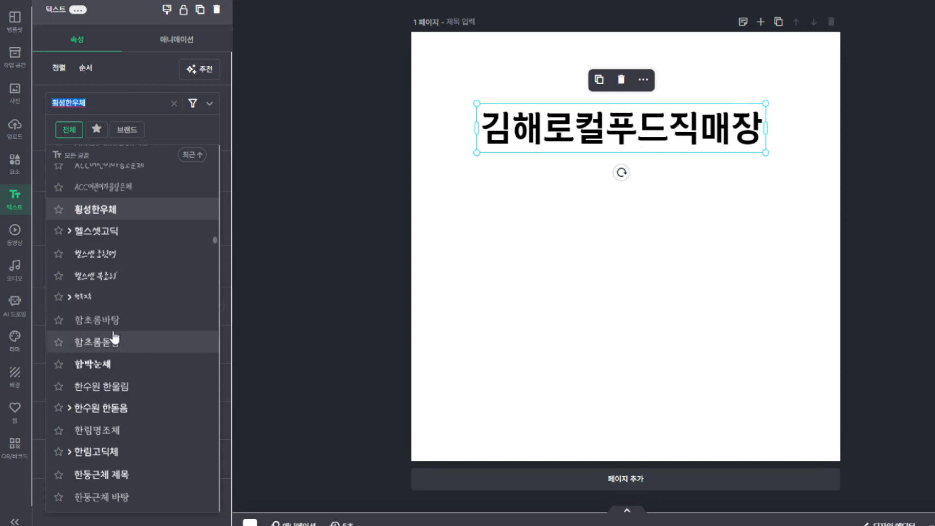
pyautogui.scroll(-1, 115, 334)
pyautogui.click(110, 302)
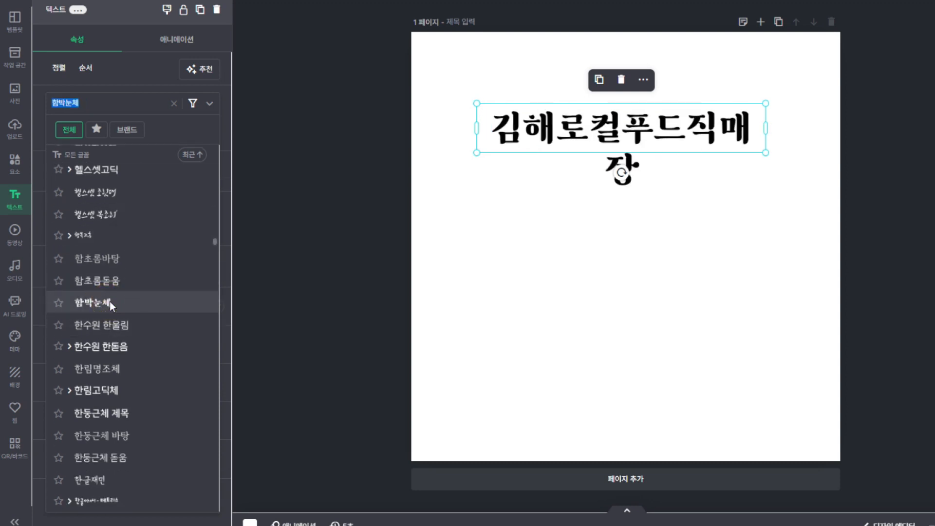
pyautogui.scroll(-4, 76, 402)
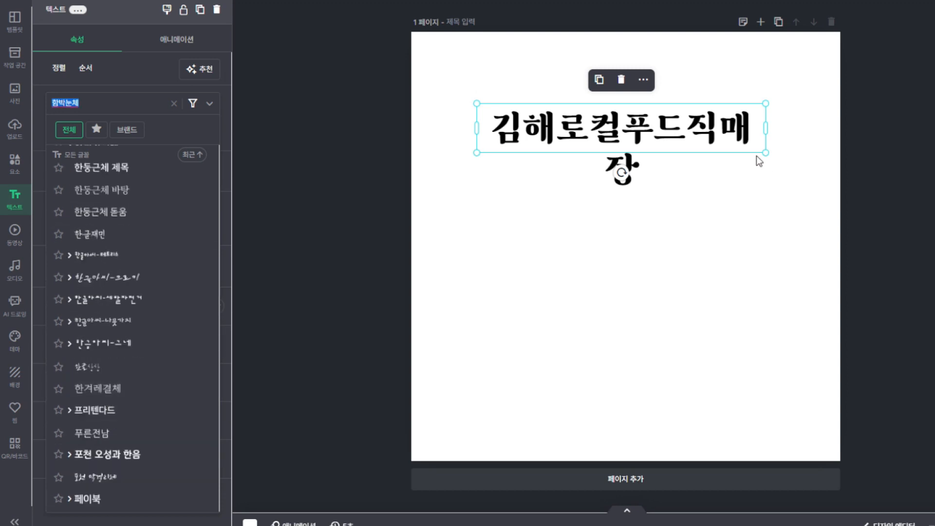
pyautogui.click(790, 221)
# Widen the title box to fit one line and recentre it near the top
pyautogui.click(712, 244)
pyautogui.click(687, 144)
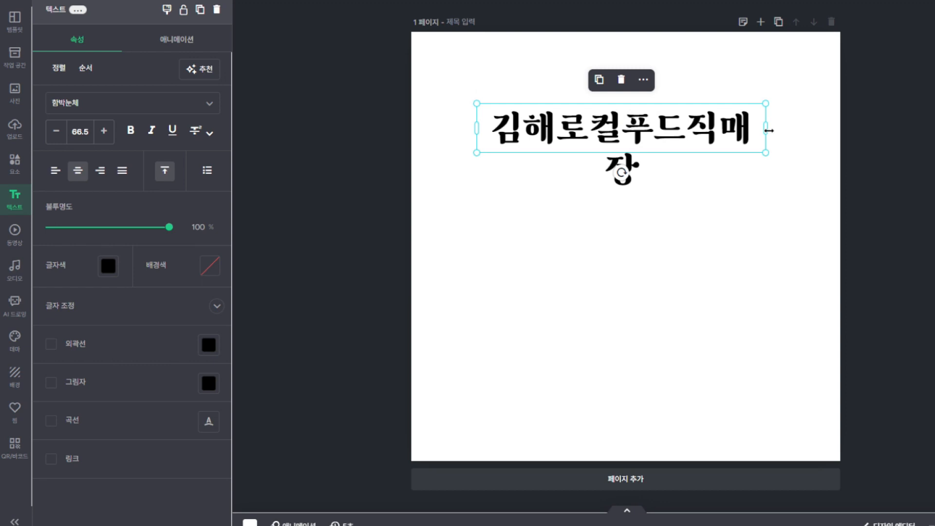
pyautogui.moveTo(769, 131); pyautogui.dragTo(808, 130)
pyautogui.moveTo(698, 125); pyautogui.dragTo(680, 130)
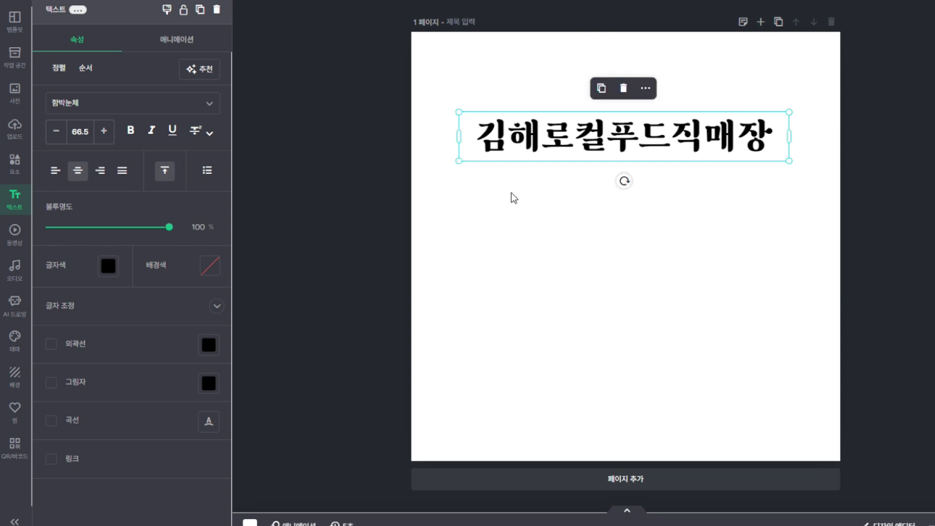
pyautogui.moveTo(695, 147); pyautogui.dragTo(702, 143)
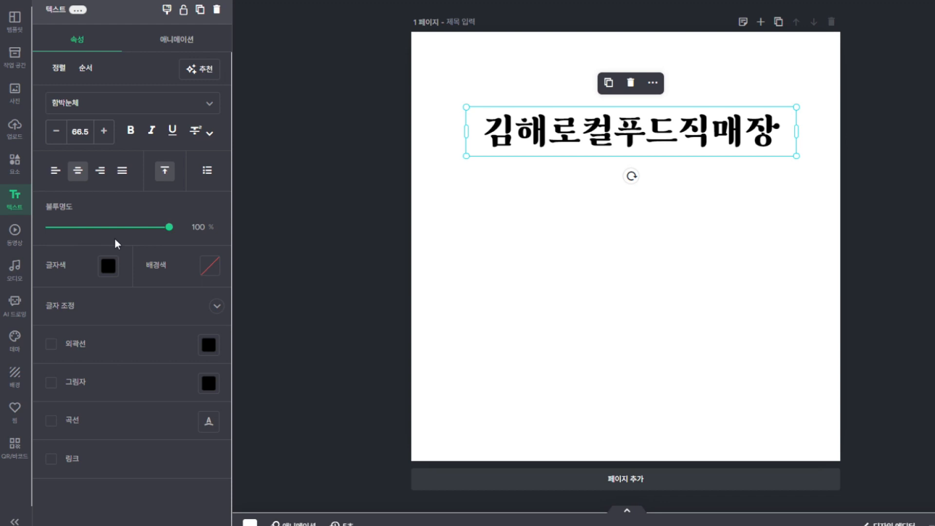
# Colour the title red-orange #FC5230, then try blue, yellow-green and yellow-orange gradients
pyautogui.click(107, 269)
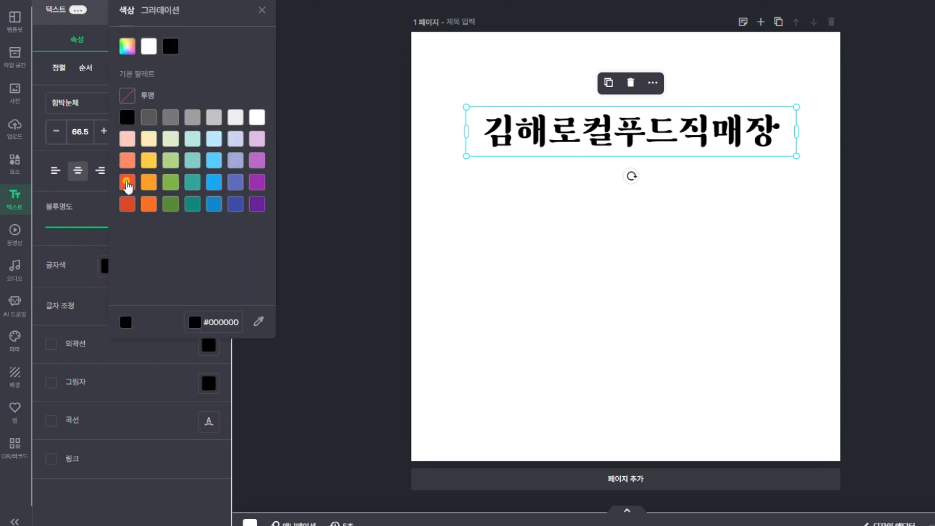
pyautogui.click(127, 185)
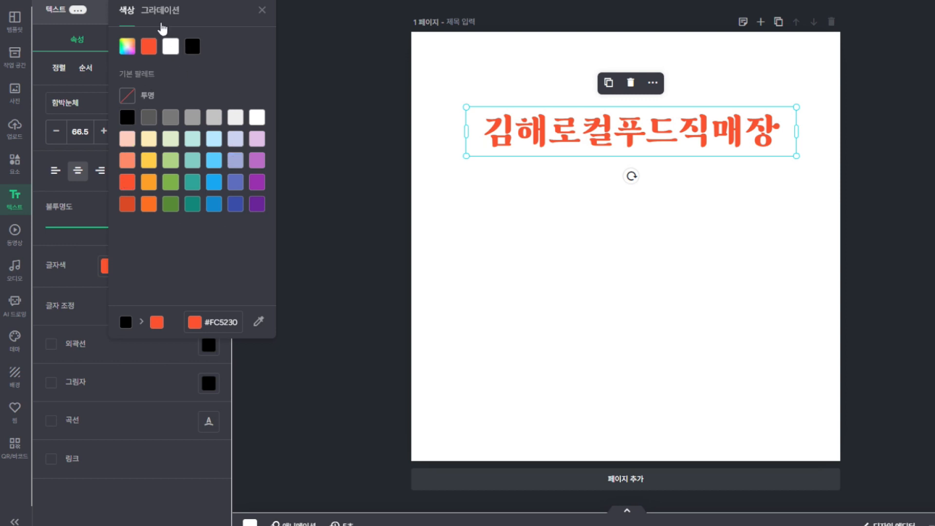
pyautogui.click(161, 14)
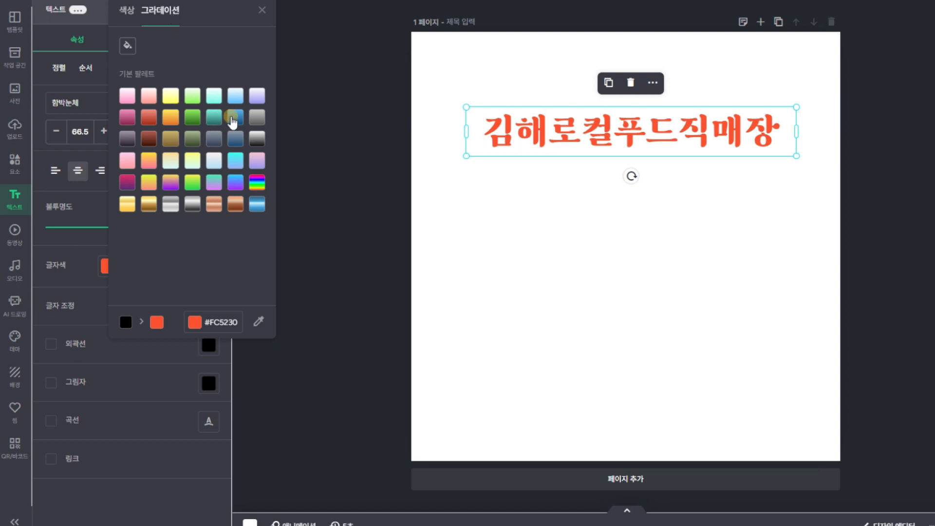
pyautogui.click(233, 121)
pyautogui.click(191, 184)
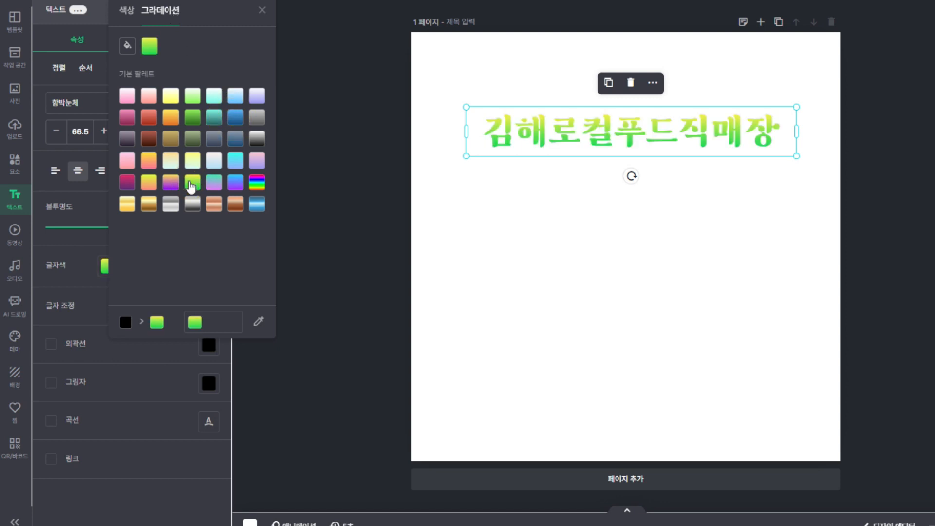
pyautogui.click(149, 182)
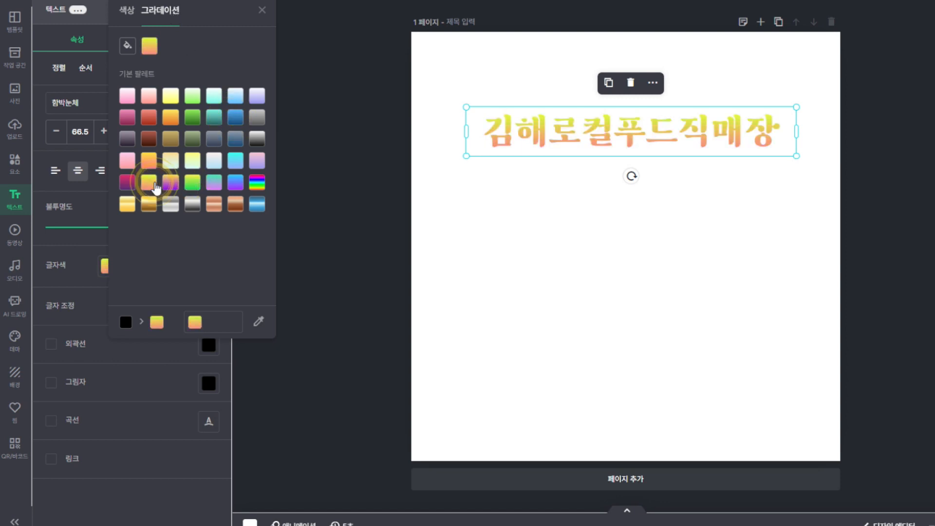
# Compare blue, pink and red gradients and settle on the orange gradient for the title
pyautogui.click(233, 121)
pyautogui.click(172, 118)
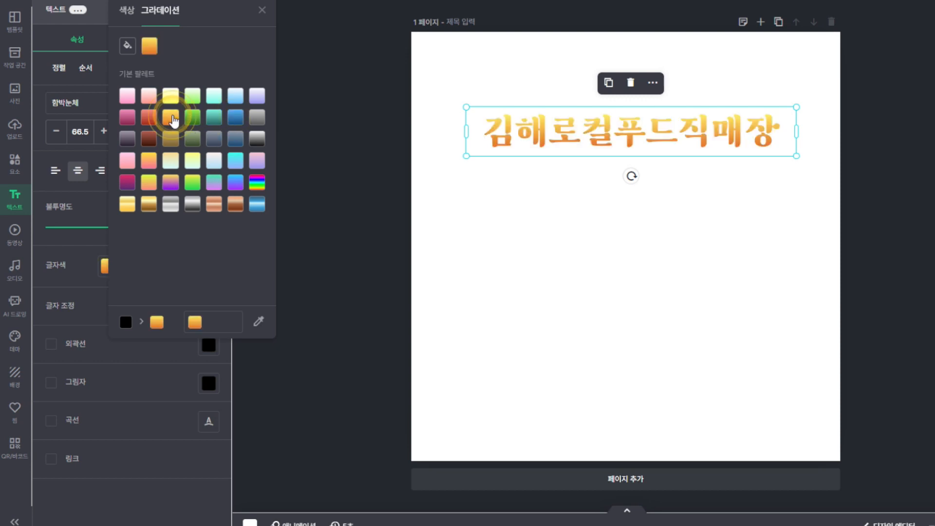
pyautogui.click(130, 118)
pyautogui.click(148, 118)
pyautogui.click(169, 117)
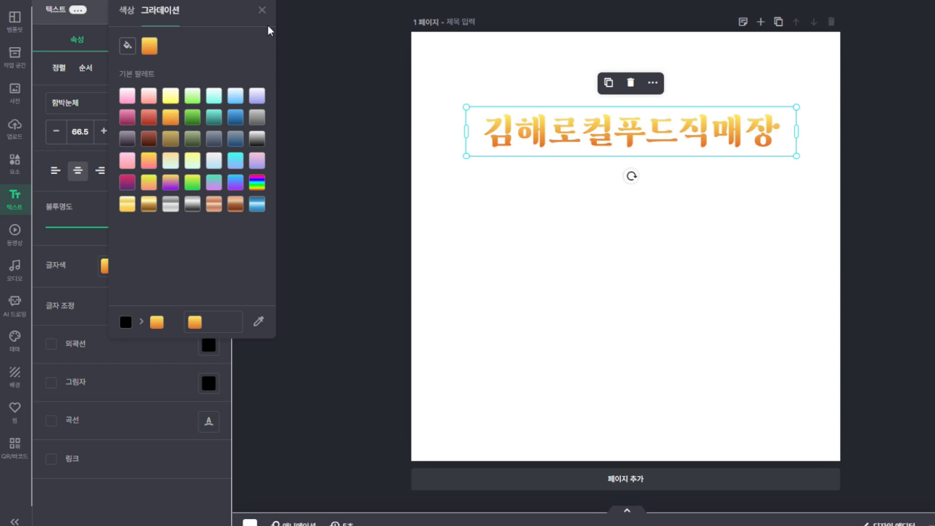
pyautogui.click(263, 10)
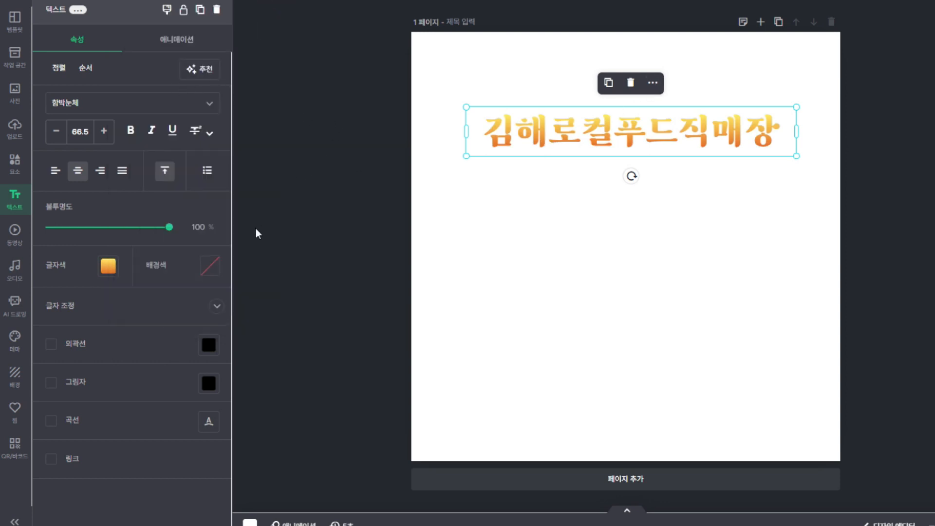
# Give the title a solid black text background and expand its 글자 조정 letter settings
pyautogui.click(212, 267)
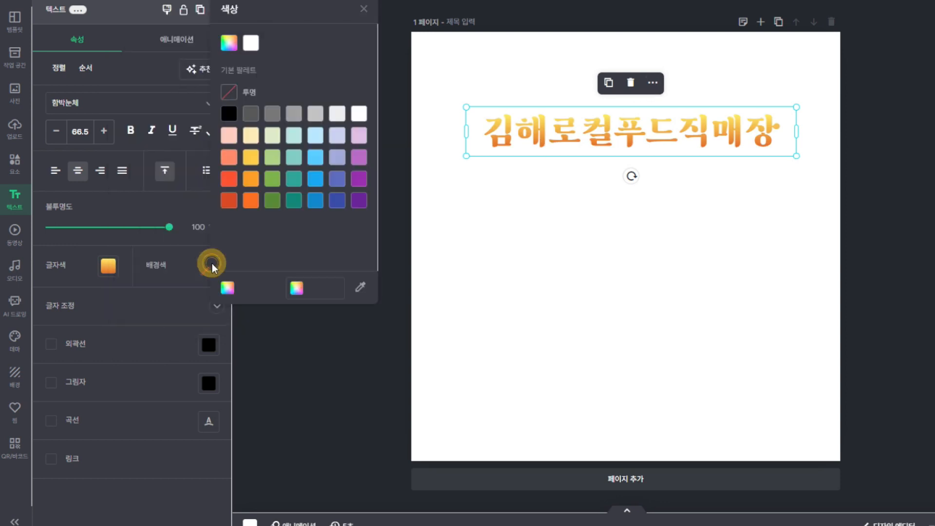
pyautogui.click(229, 114)
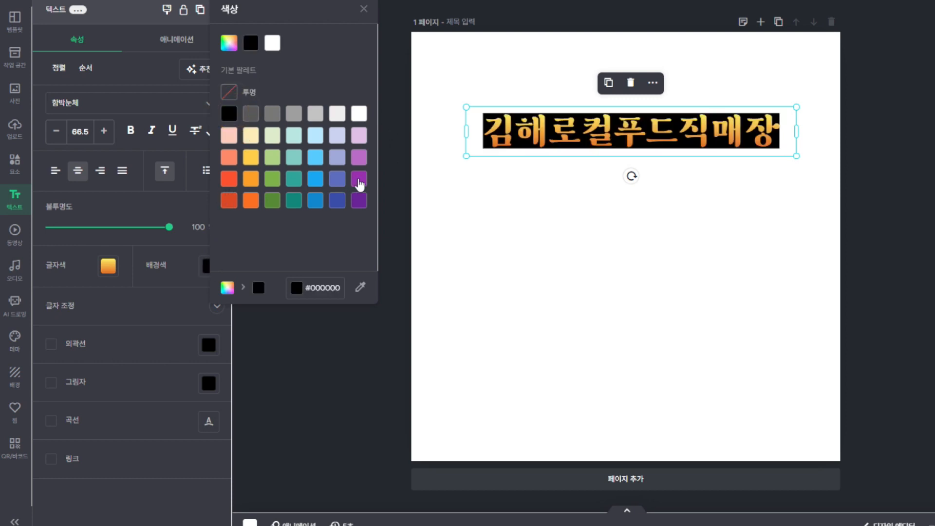
pyautogui.click(394, 157)
pyautogui.click(475, 178)
pyautogui.click(556, 128)
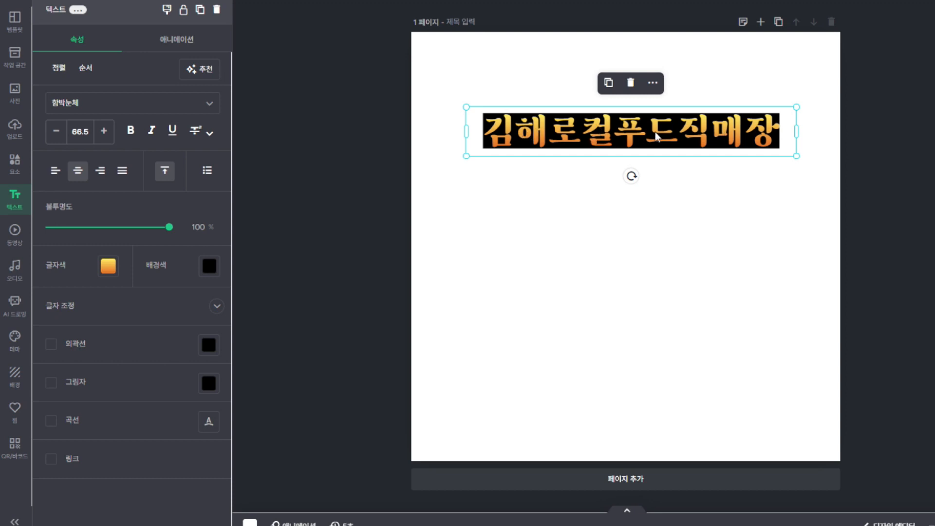
pyautogui.click(217, 306)
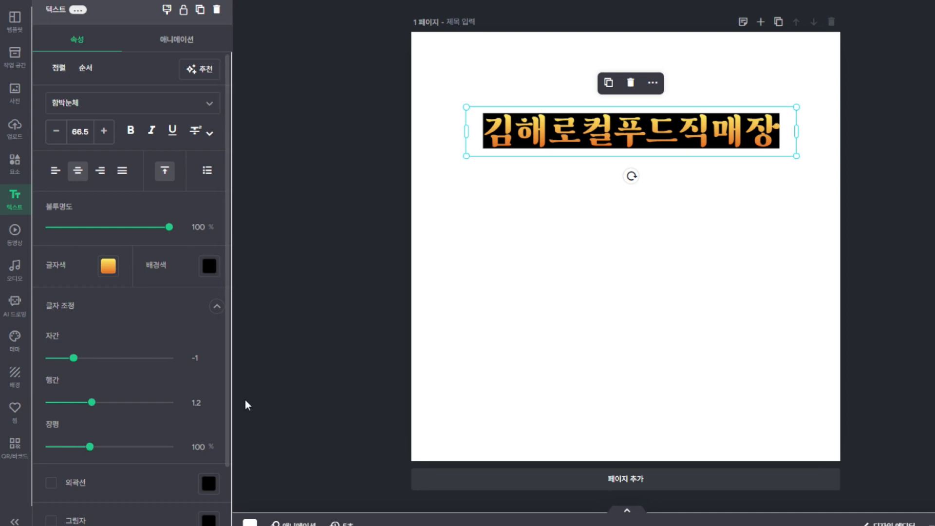
# Add a second title line reading 김해로컬맛집
pyautogui.moveTo(232, 400); pyautogui.dragTo(230, 422)
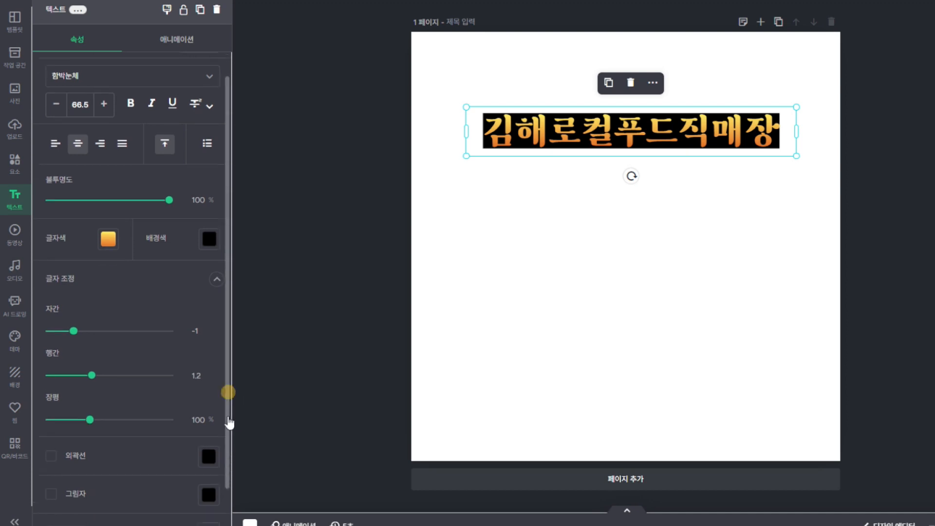
pyautogui.doubleClick(782, 137)
pyautogui.click(782, 136)
pyautogui.press('Return')
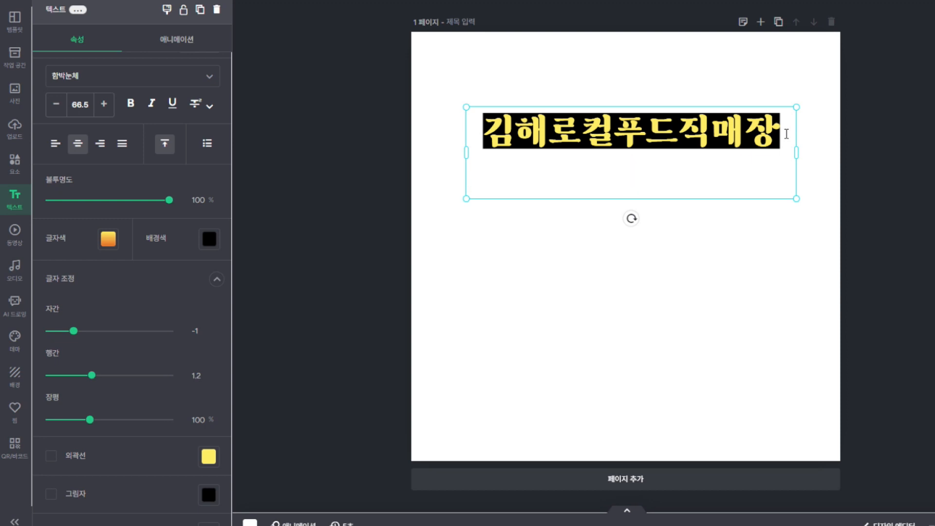
pyautogui.write('김해로컬')
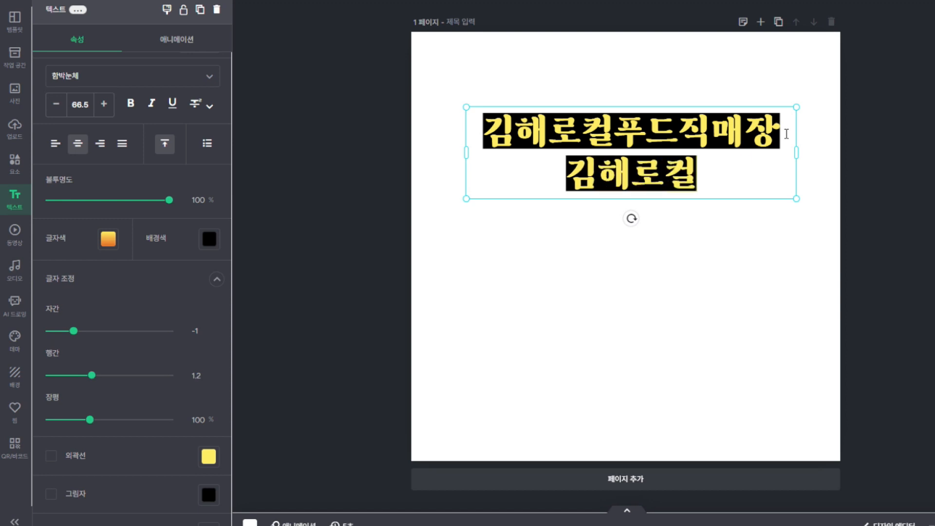
pyautogui.write('맛집')
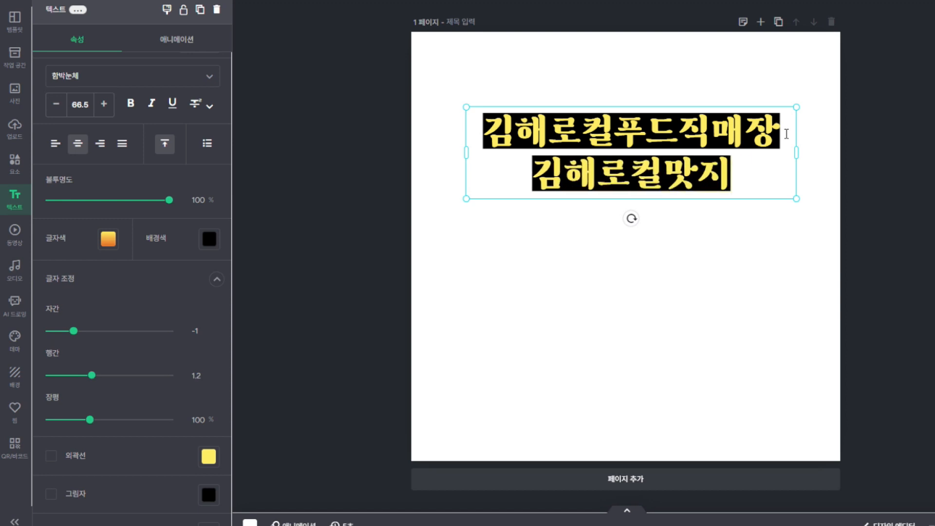
pyautogui.click(782, 248)
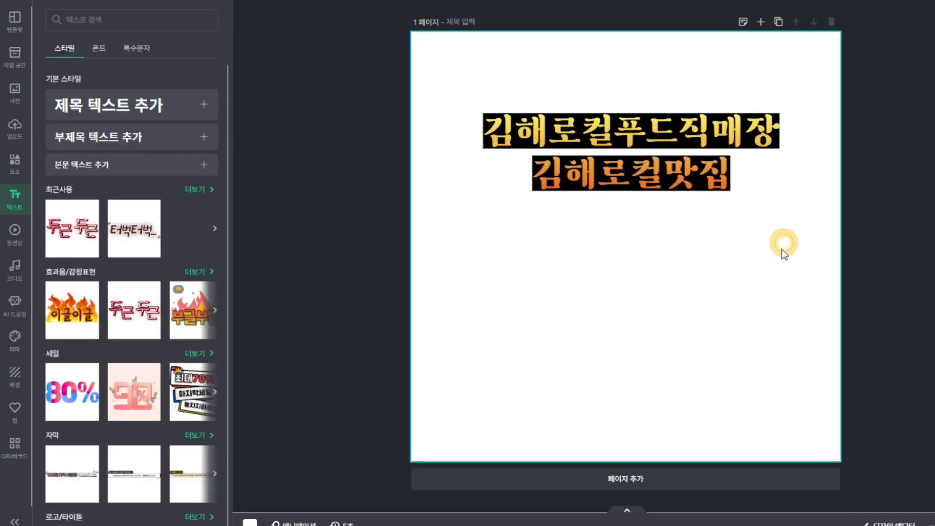
# Set letter spacing 10, line spacing 1.35, character width 107%, and widen the box so lines stay whole
pyautogui.click(729, 195)
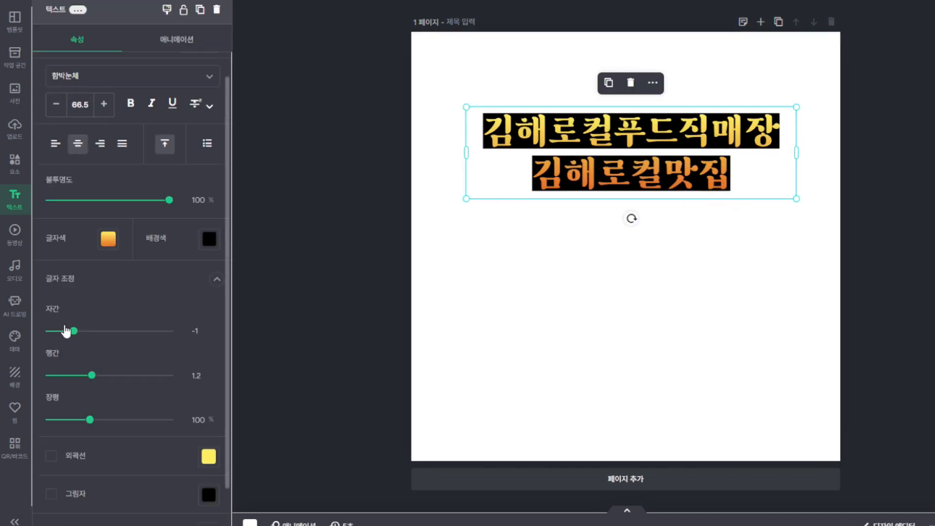
pyautogui.moveTo(73, 335); pyautogui.dragTo(81, 336)
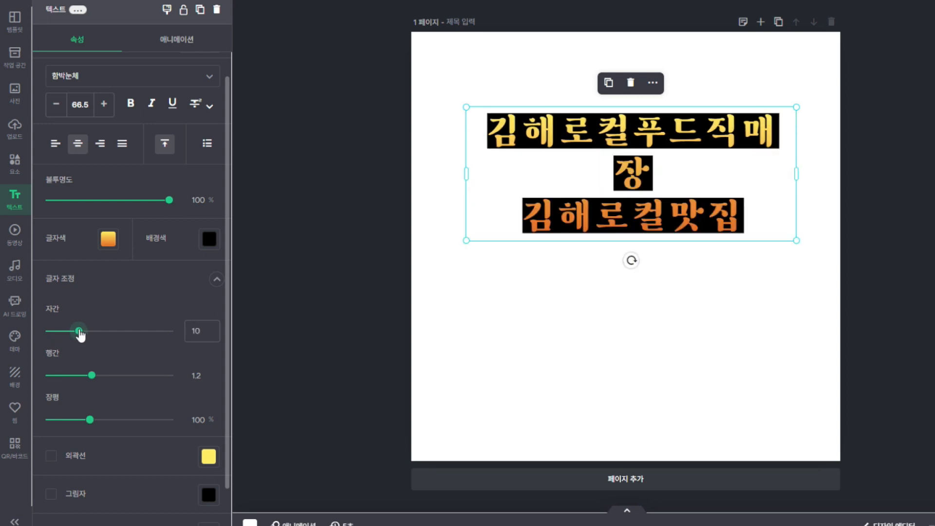
pyautogui.moveTo(797, 174); pyautogui.dragTo(749, 141)
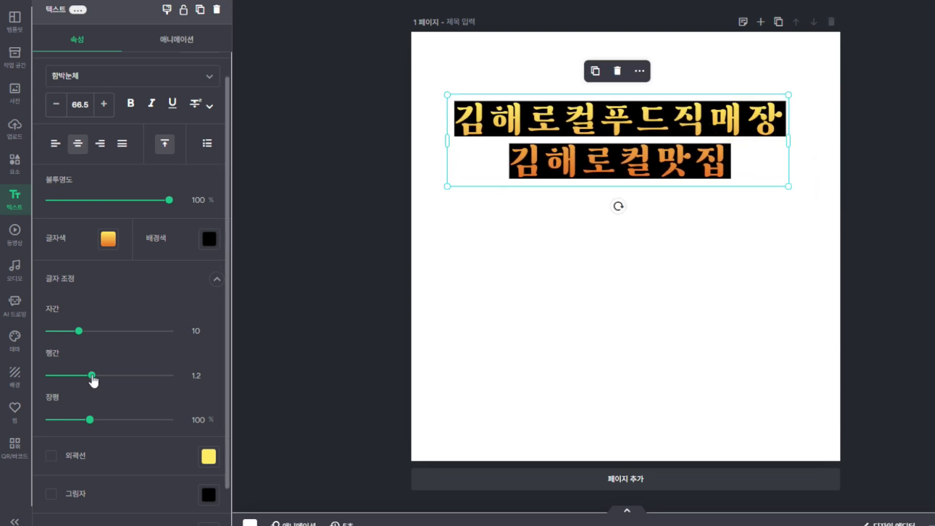
pyautogui.moveTo(93, 380)
pyautogui.mouseDown()
pyautogui.moveTo(125, 376)
pyautogui.moveTo(100, 375)
pyautogui.mouseUp()
pyautogui.moveTo(95, 420); pyautogui.dragTo(101, 420)
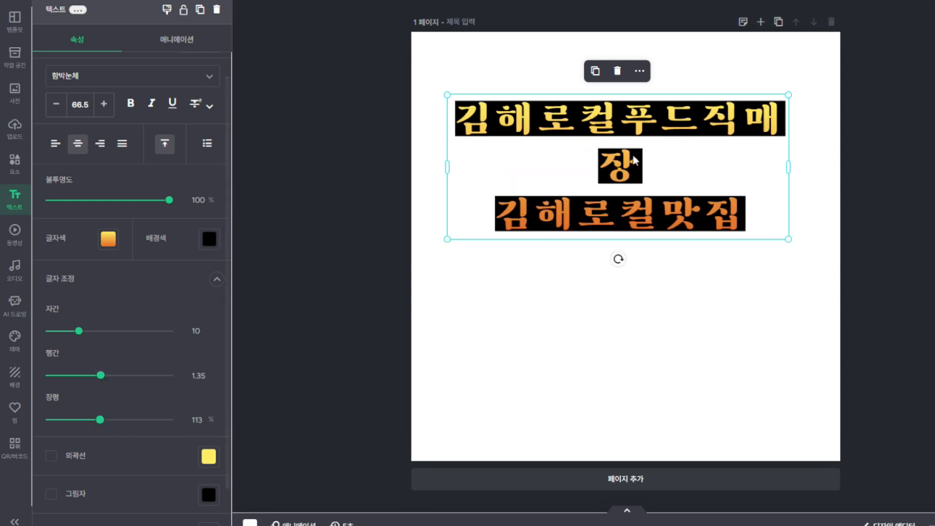
pyautogui.moveTo(788, 167); pyautogui.dragTo(839, 158)
pyautogui.moveTo(750, 134); pyautogui.dragTo(733, 122)
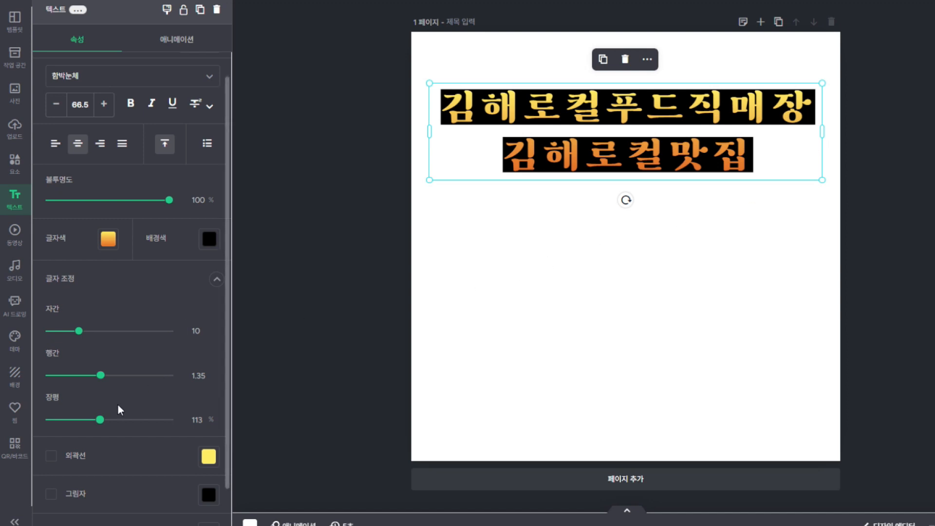
pyautogui.moveTo(99, 420); pyautogui.dragTo(96, 420)
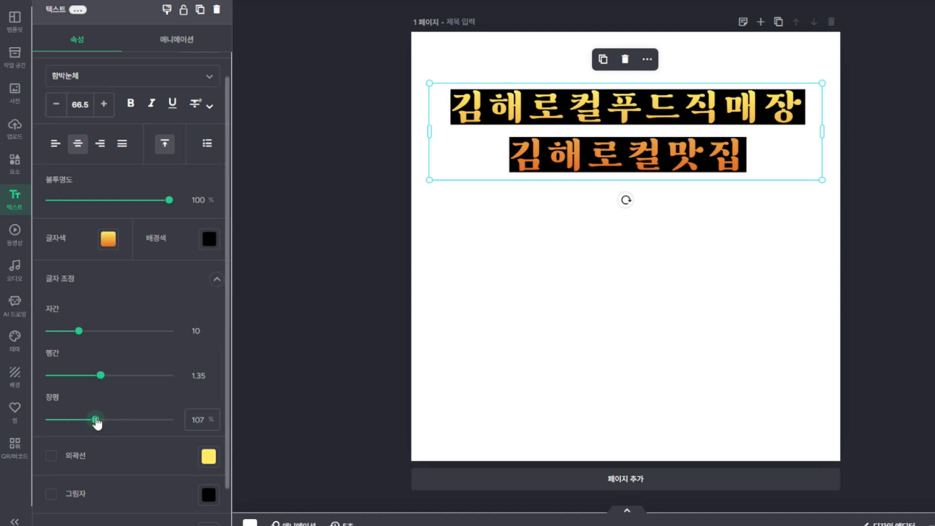
pyautogui.click(217, 282)
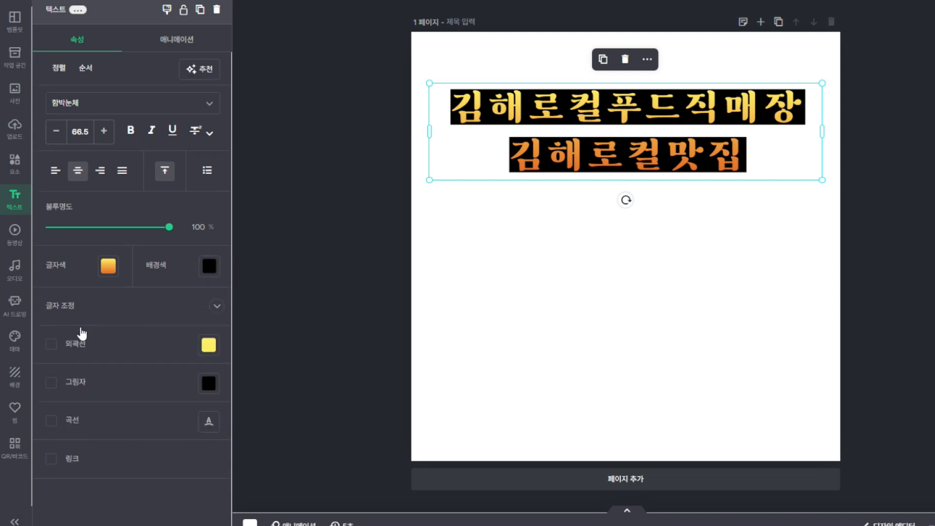
pyautogui.click(52, 346)
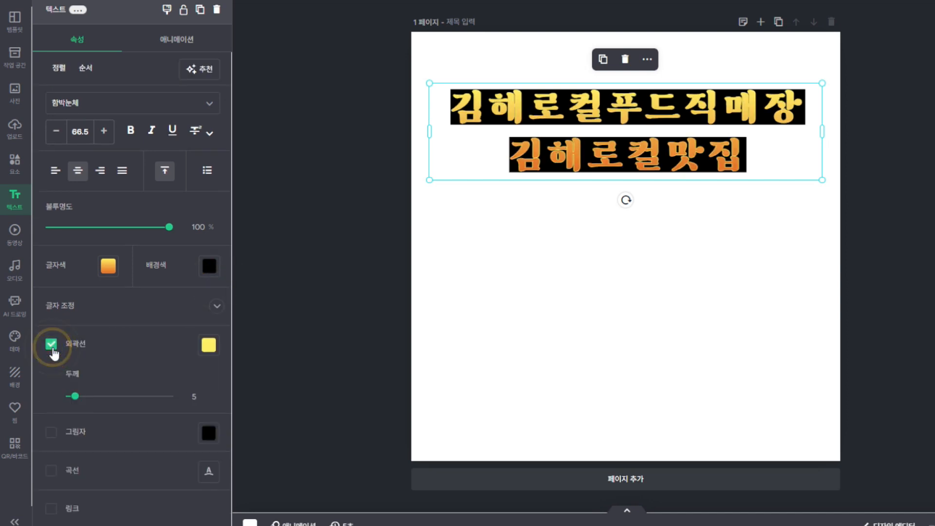
pyautogui.click(51, 347)
pyautogui.click(52, 384)
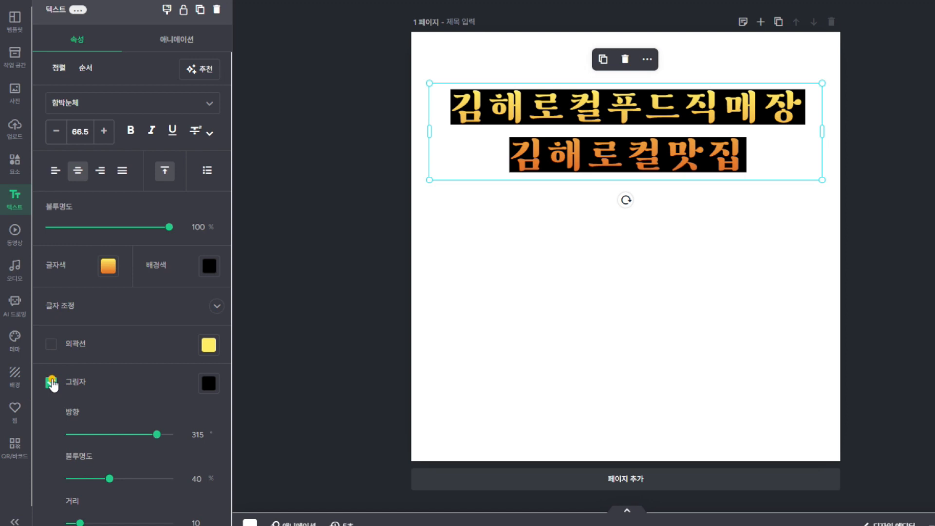
pyautogui.click(51, 384)
pyautogui.click(50, 427)
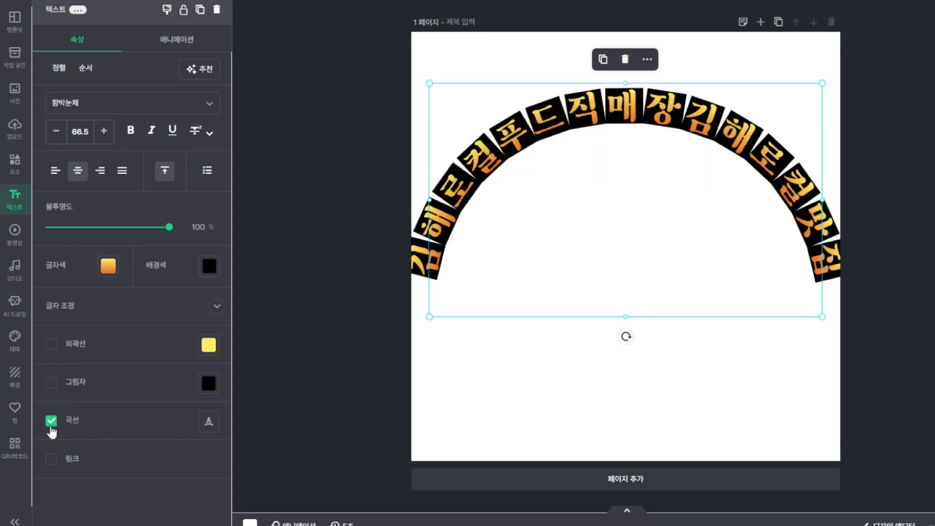
pyautogui.click(51, 428)
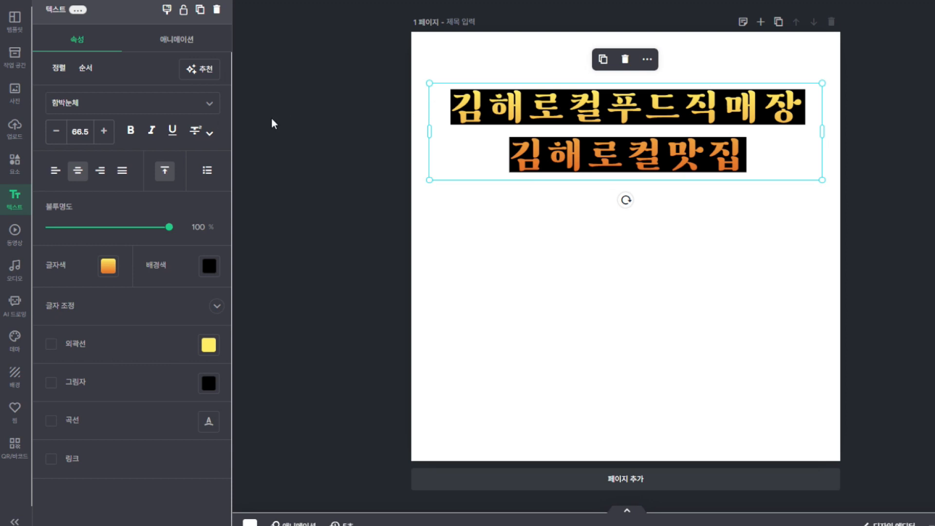
# Add 함박눈체 to favourite fonts, briefly try 레코체, then keep the title in 함박눈체
pyautogui.click(207, 101)
pyautogui.click(208, 106)
pyautogui.click(207, 107)
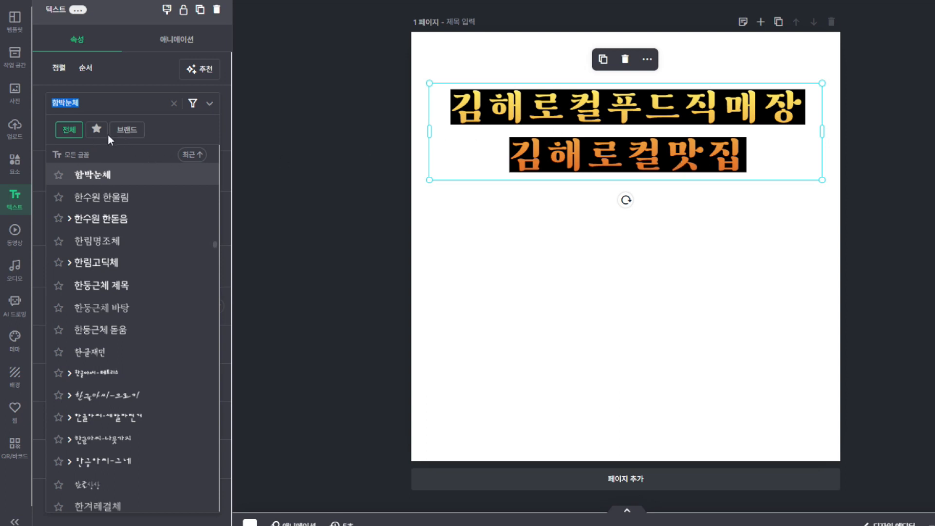
pyautogui.click(59, 176)
pyautogui.click(96, 131)
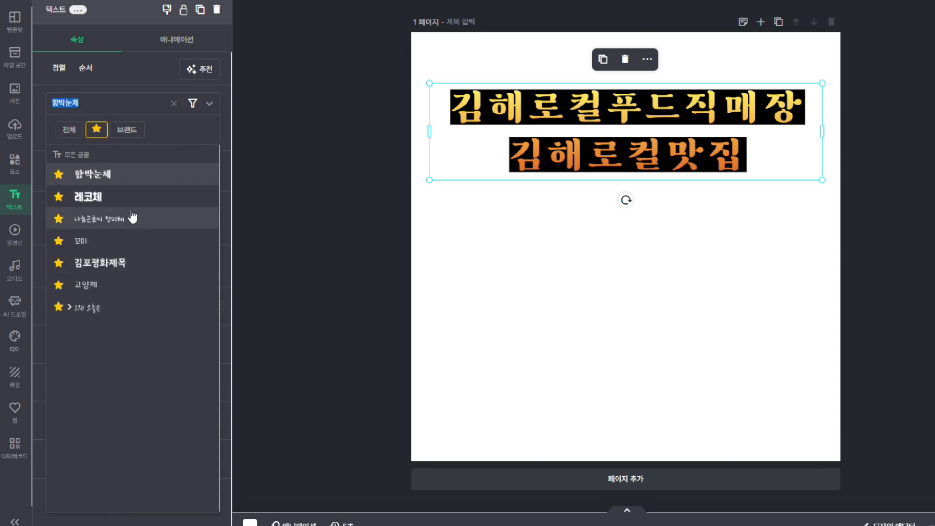
pyautogui.click(104, 199)
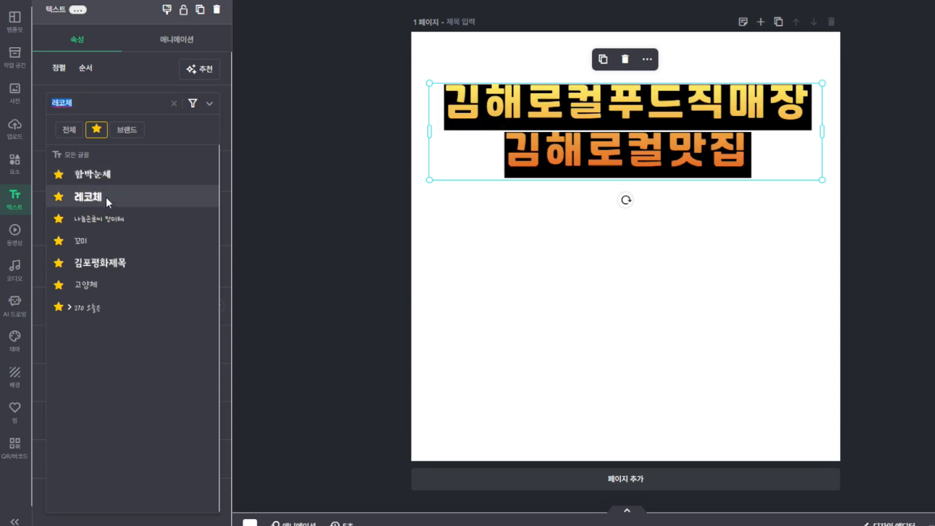
pyautogui.click(98, 180)
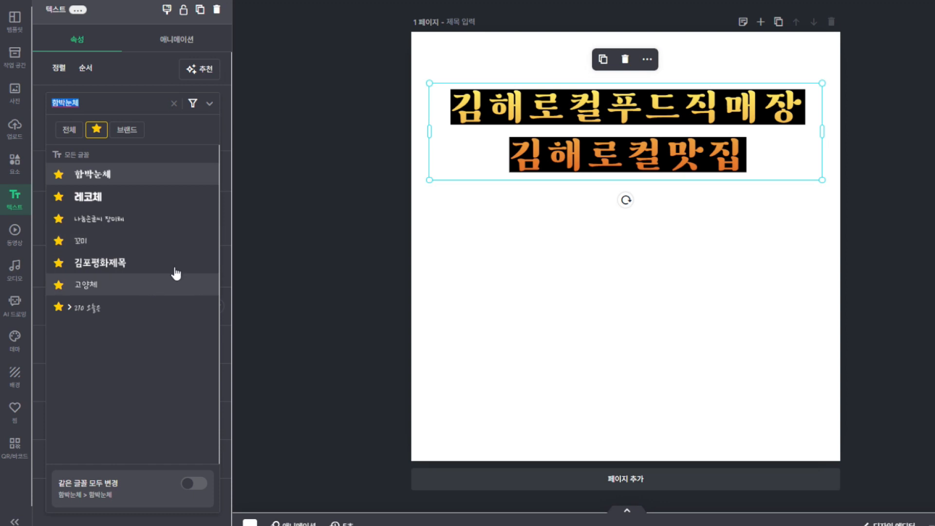
pyautogui.click(209, 102)
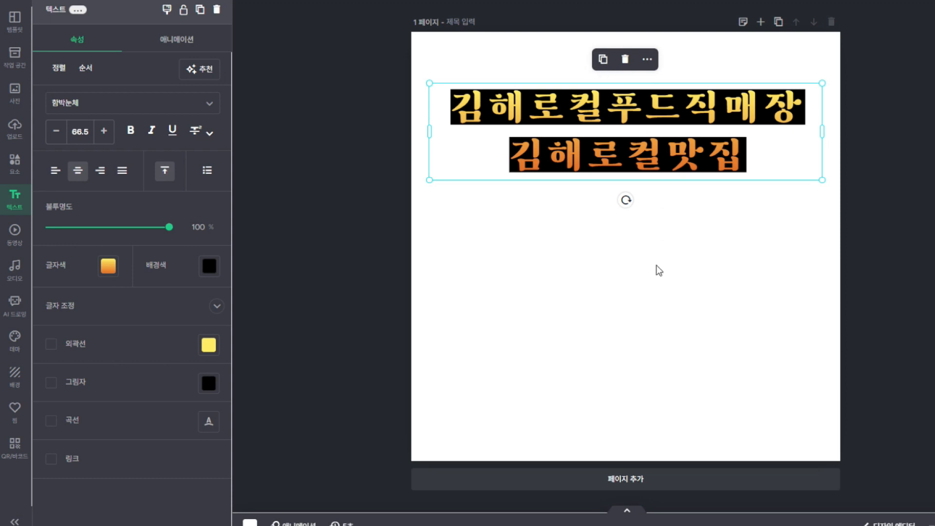
# Duplicate the two-line title and move the copy below the original
pyautogui.click(714, 265)
pyautogui.click(701, 118)
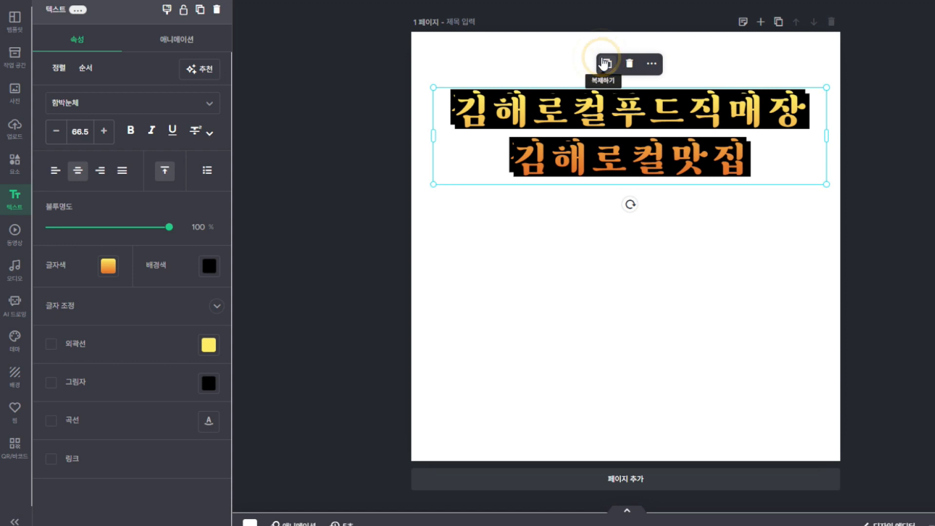
pyautogui.click(603, 60)
pyautogui.moveTo(694, 91); pyautogui.dragTo(698, 207)
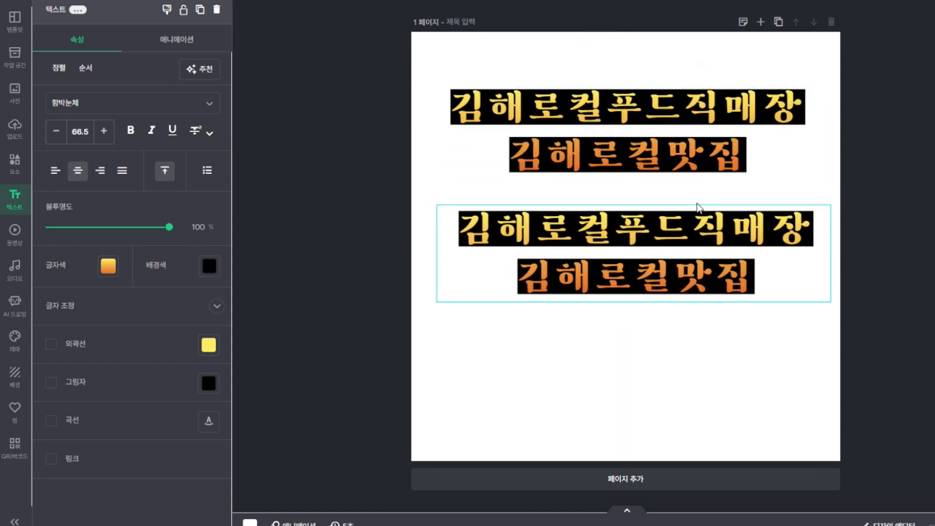
# Replace the copy's text with the placeholder letters ㄹㅀㅀㅀ
pyautogui.doubleClick(758, 281)
pyautogui.write('ㄹㅀㅀㅀ')
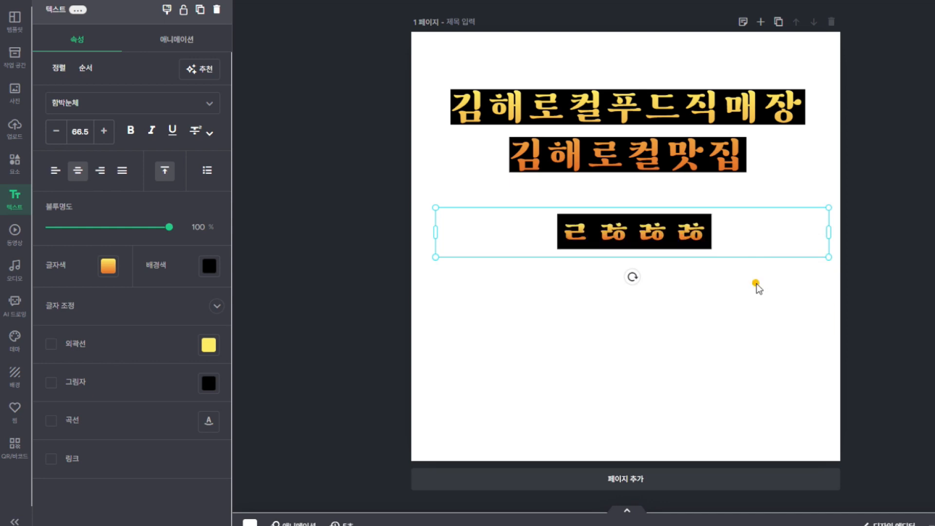
pyautogui.click(756, 283)
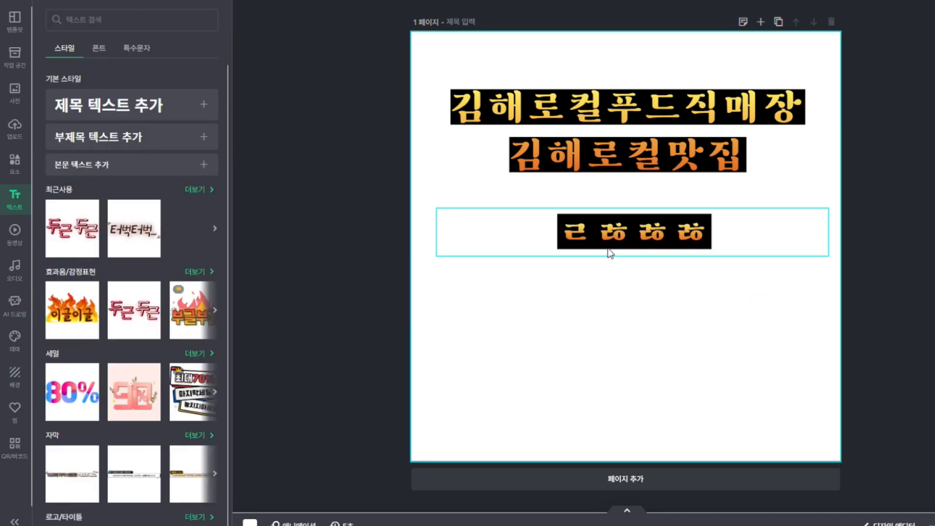
# Delete the two-line title and the placeholder text box from the page
pyautogui.click(14, 232)
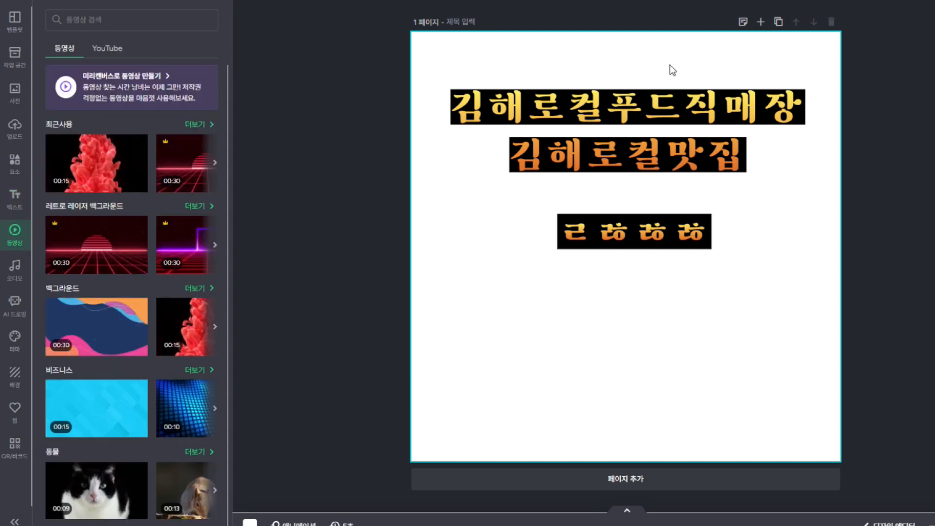
pyautogui.click(674, 99)
pyautogui.press('Delete')
pyautogui.click(688, 215)
pyautogui.press('Delete')
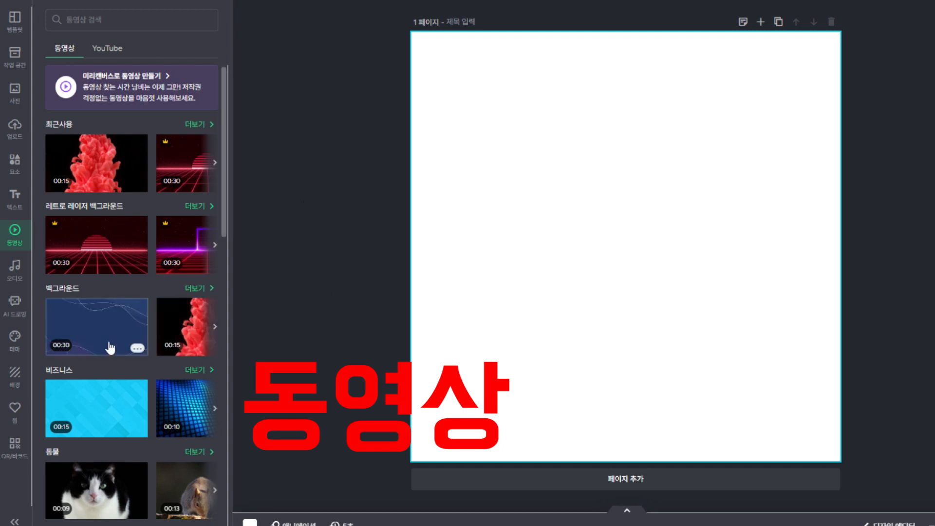
# Add the cat video, pause and resume it, delete it, then show the background music list
pyautogui.scroll(-2, 115, 341)
pyautogui.scroll(-4, 114, 331)
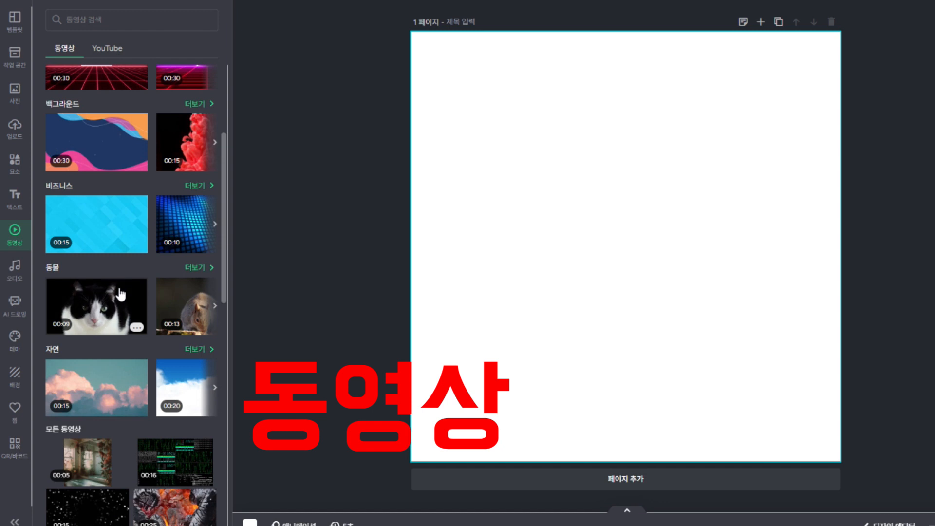
pyautogui.click(98, 308)
pyautogui.click(625, 243)
pyautogui.click(624, 241)
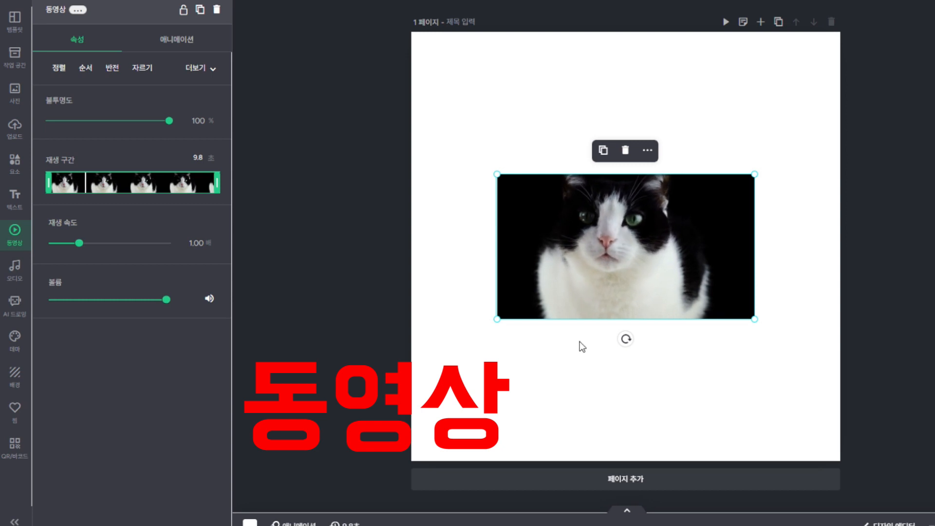
pyautogui.click(626, 150)
pyautogui.click(15, 271)
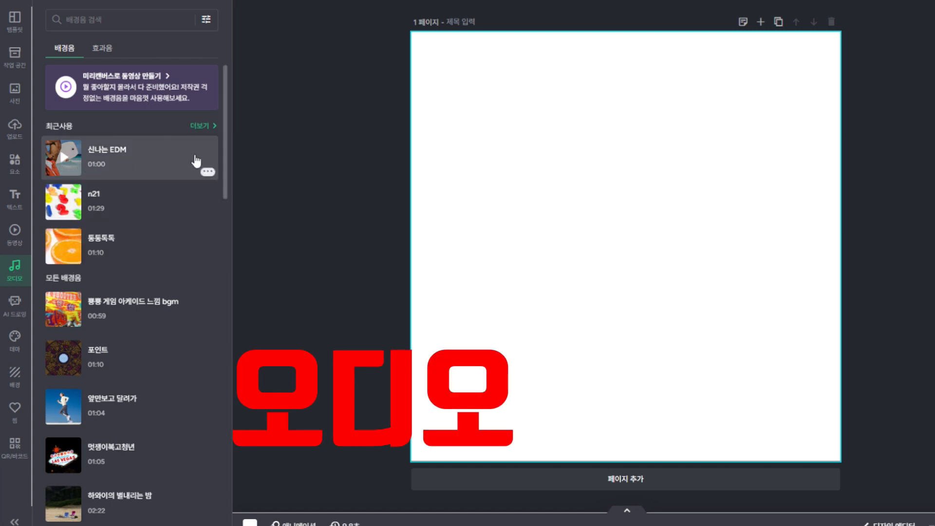
pyautogui.click(104, 50)
pyautogui.click(64, 51)
pyautogui.click(63, 161)
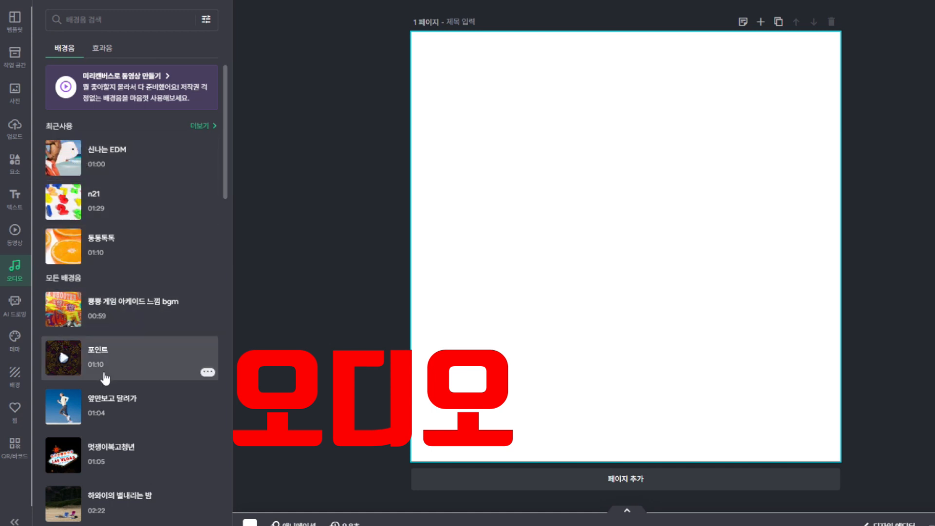
pyautogui.scroll(-5, 113, 371)
pyautogui.scroll(-7, 111, 372)
pyautogui.scroll(8, 109, 372)
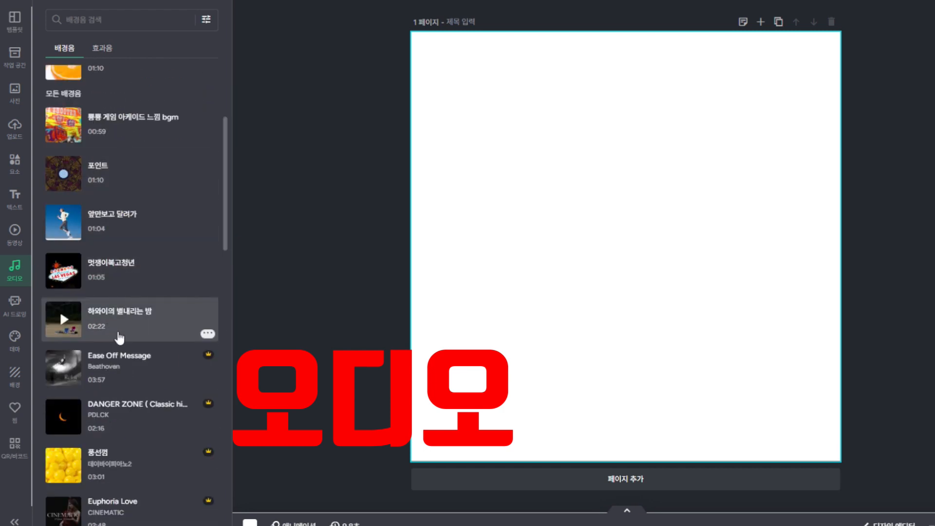
pyautogui.scroll(-4, 118, 273)
pyautogui.scroll(8, 120, 288)
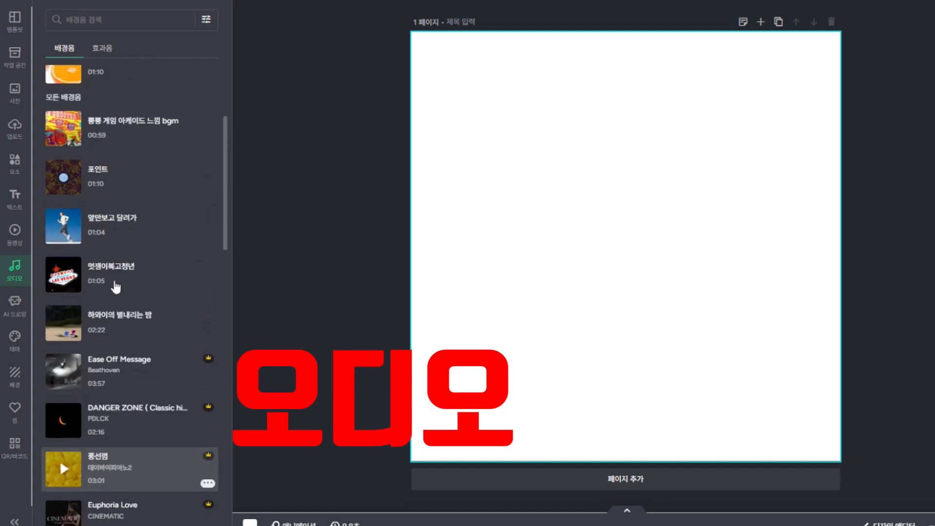
# Dismiss the AI drawing promotion and move via 테마 to the 배경 photo library
pyautogui.click(17, 312)
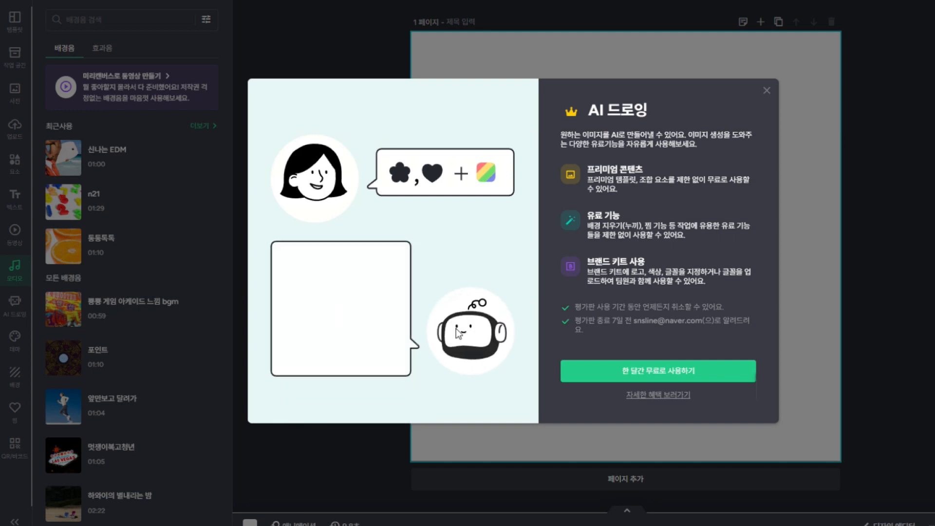
pyautogui.click(768, 91)
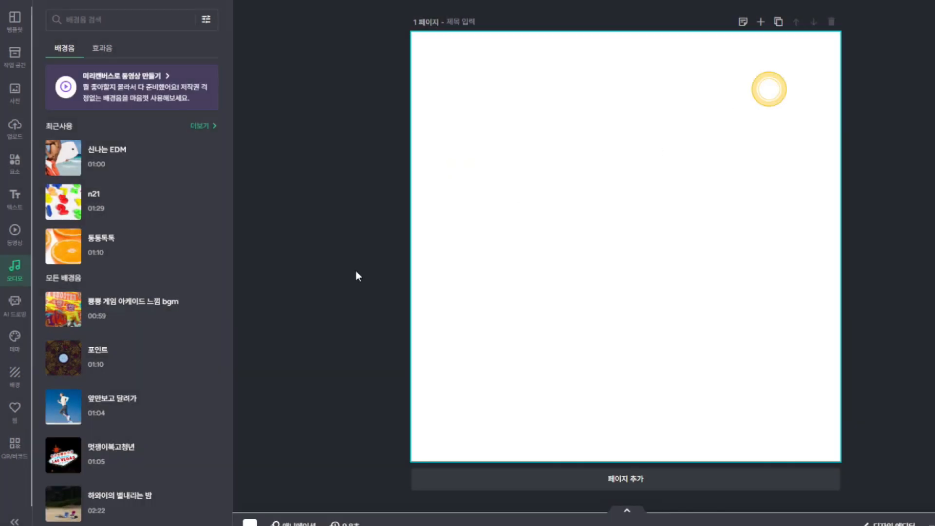
pyautogui.click(19, 347)
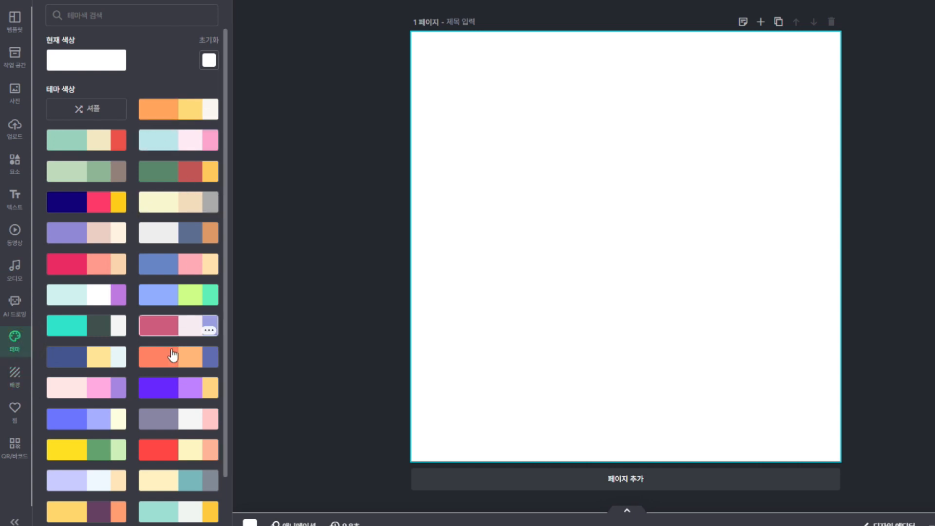
pyautogui.click(14, 383)
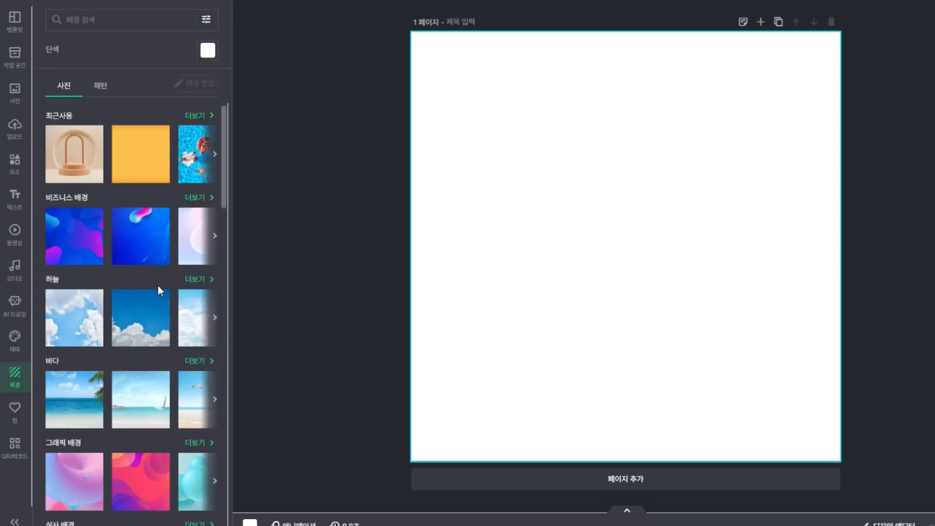
# Try orange and cloudy-sky backgrounds, then settle on the blue sky over green hills photo
pyautogui.click(152, 166)
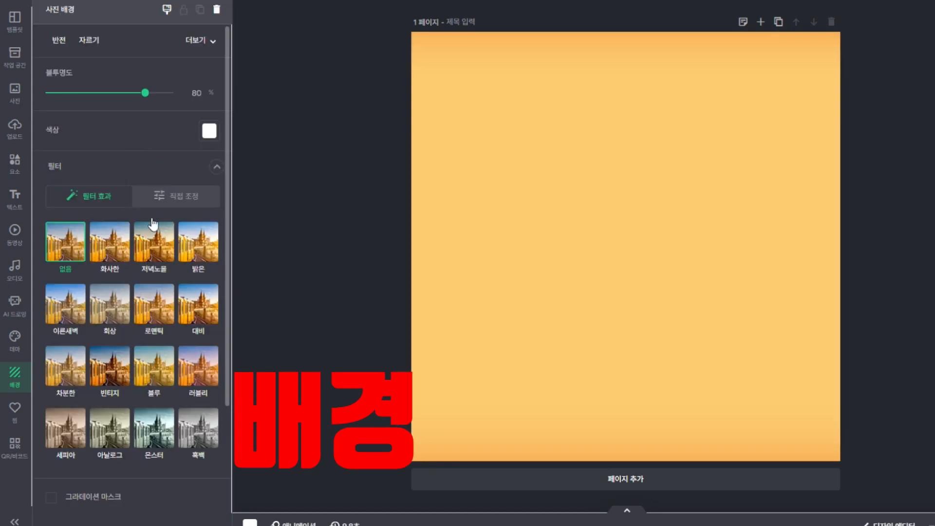
pyautogui.click(549, 201)
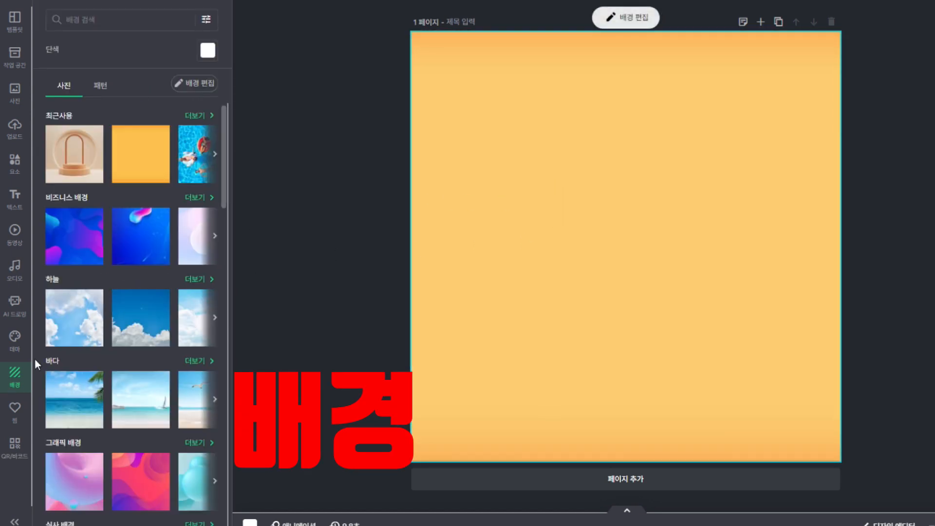
pyautogui.click(86, 328)
pyautogui.click(17, 384)
pyautogui.scroll(-4, 139, 428)
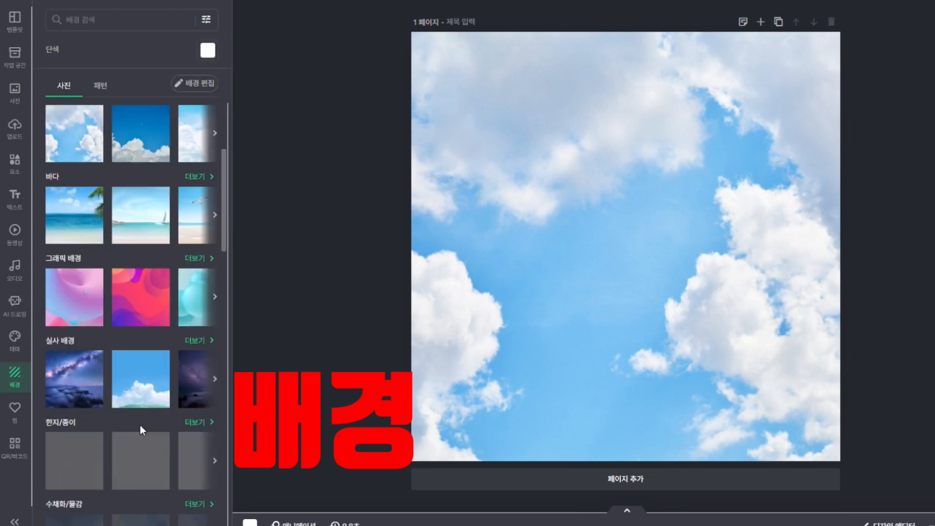
pyautogui.click(154, 389)
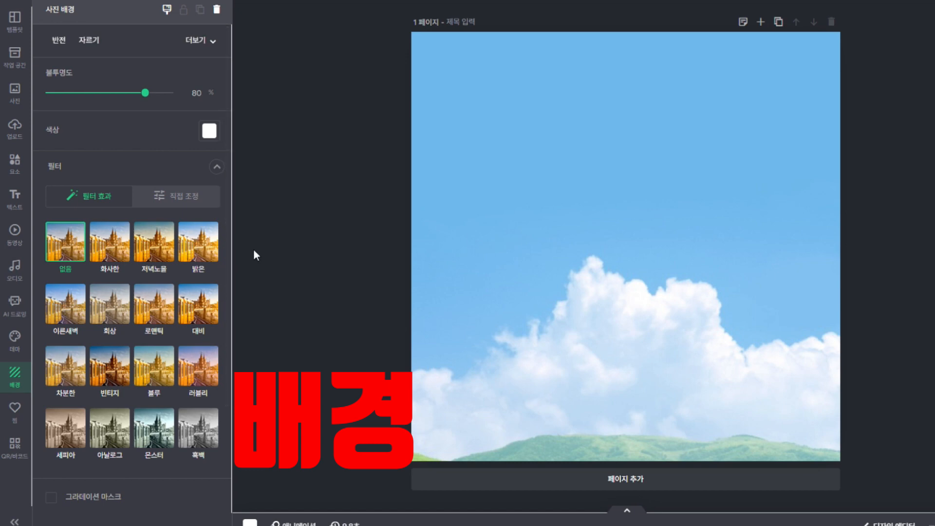
# Search the backgrounds for 로컬 and show the photo results
pyautogui.click(16, 385)
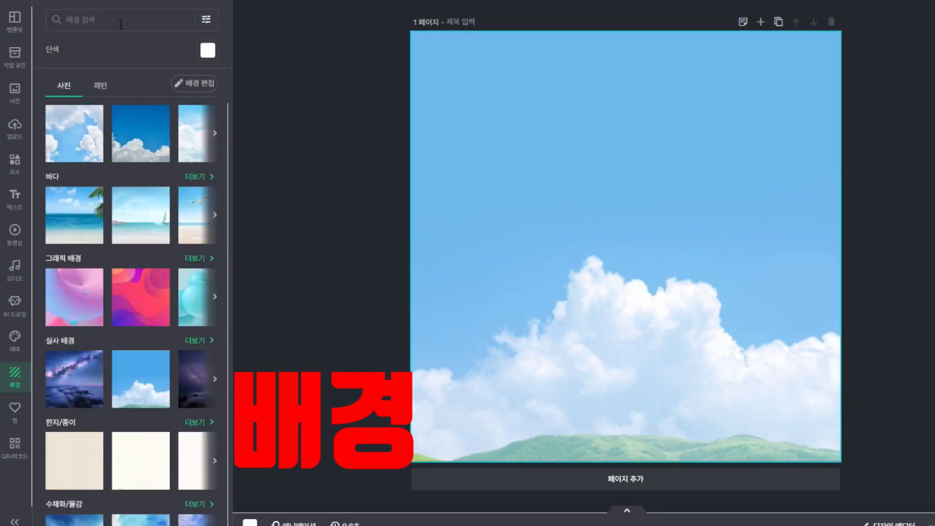
pyautogui.click(105, 23)
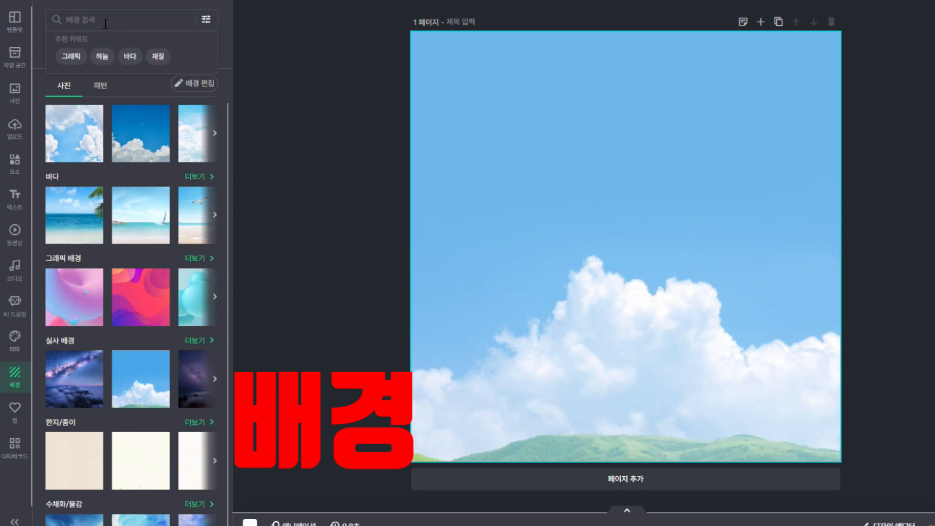
pyautogui.write('로')
pyautogui.write('컬')
pyautogui.press('Return')
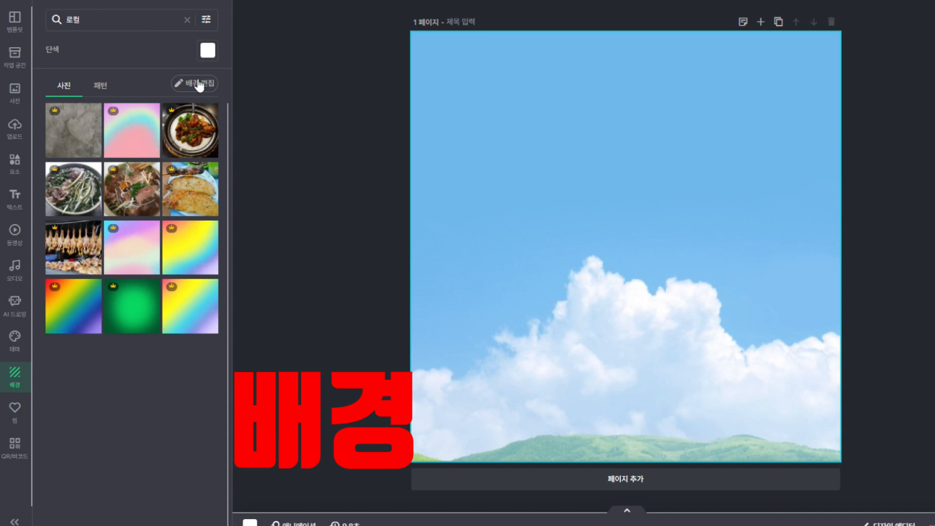
pyautogui.click(17, 98)
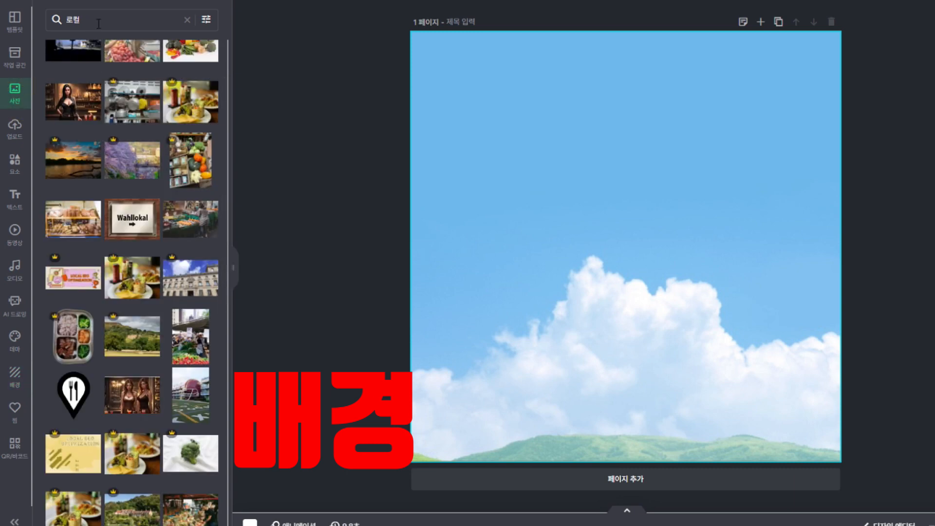
# Try purple, indigo, blue and teal, settle on solid green #7DB249, and clear the 로컬 search
pyautogui.click(15, 377)
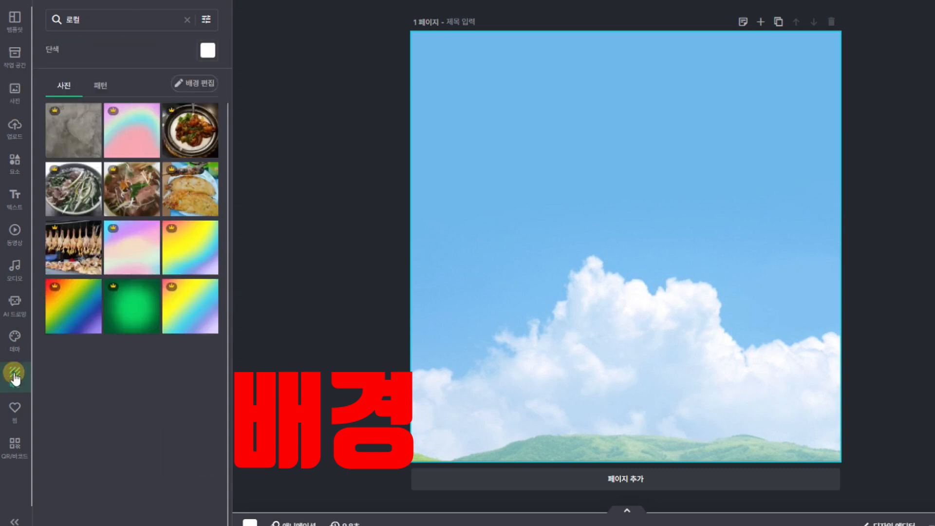
pyautogui.click(210, 50)
pyautogui.click(356, 202)
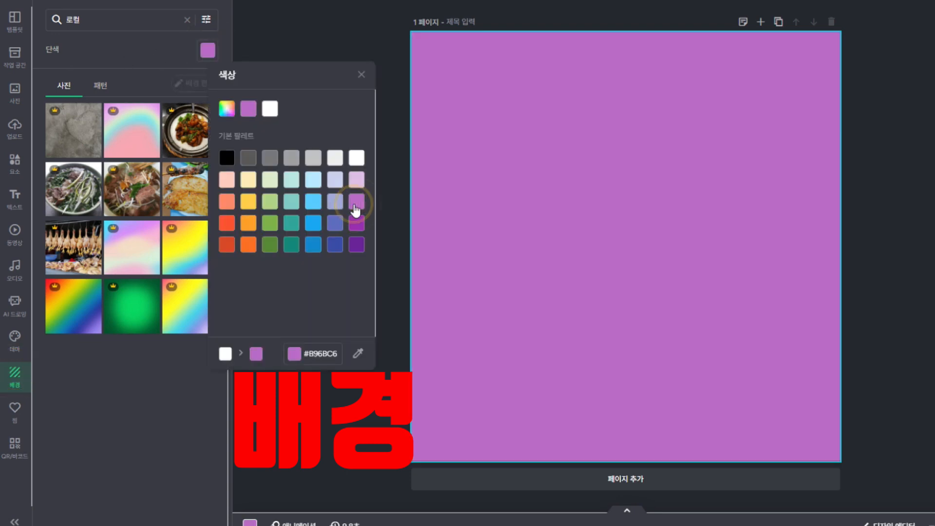
pyautogui.click(356, 222)
pyautogui.click(335, 222)
pyautogui.click(310, 223)
pyautogui.click(292, 222)
pyautogui.click(270, 223)
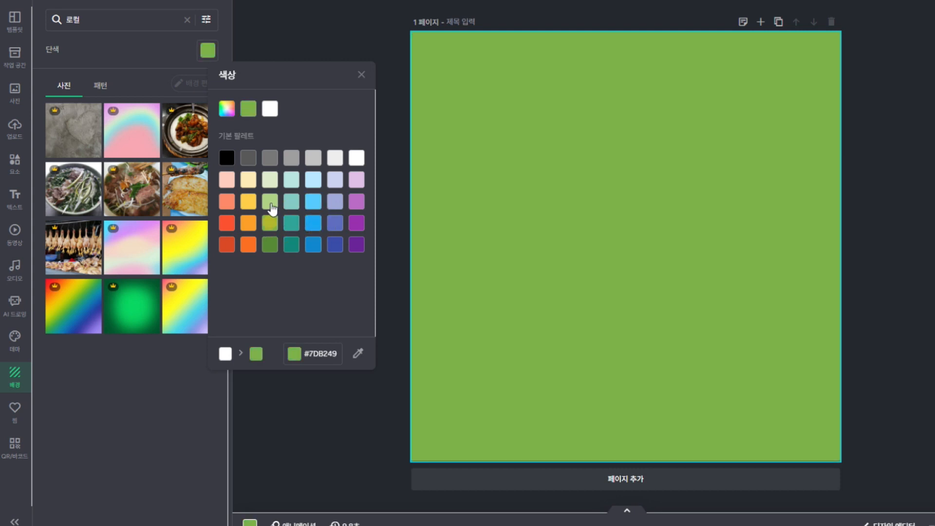
pyautogui.click(362, 74)
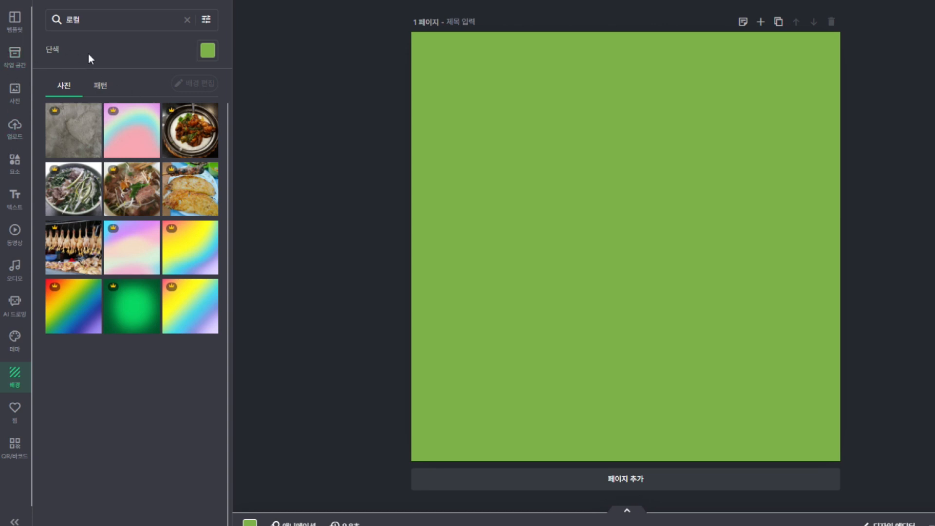
pyautogui.click(186, 20)
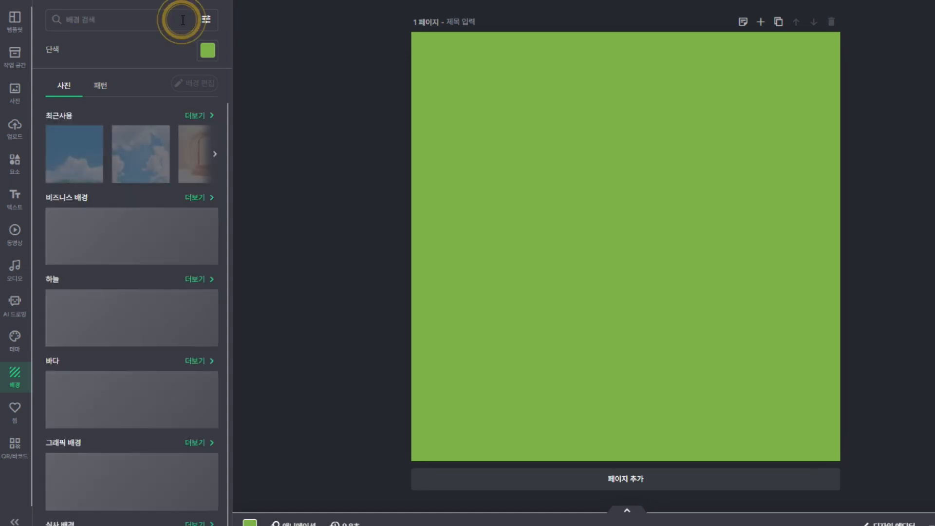
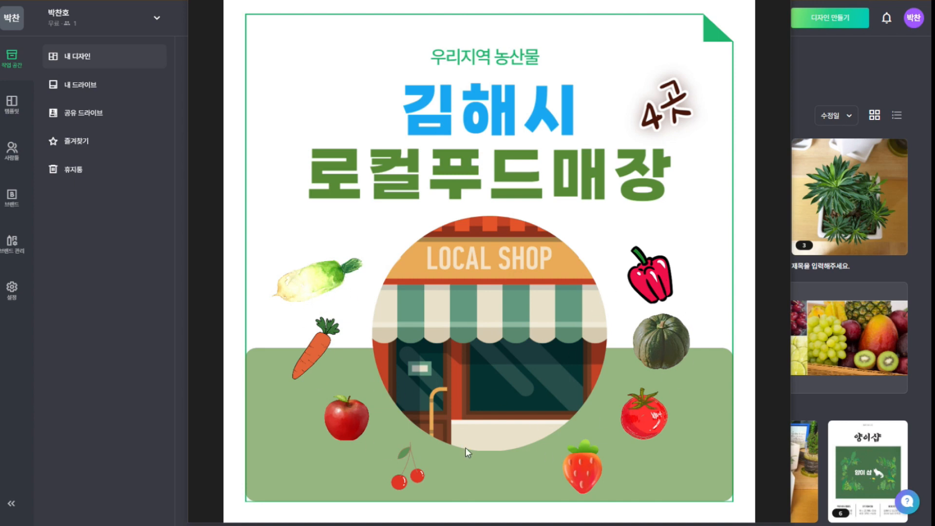
# Advance the card-news preview through slides #1–#4 to the four circular store photos
pyautogui.click(779, 257)
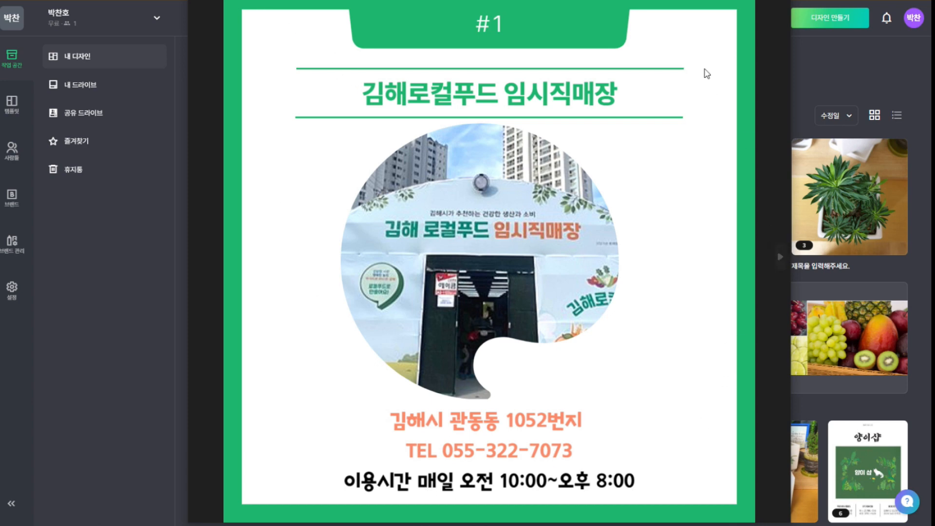
pyautogui.click(781, 257)
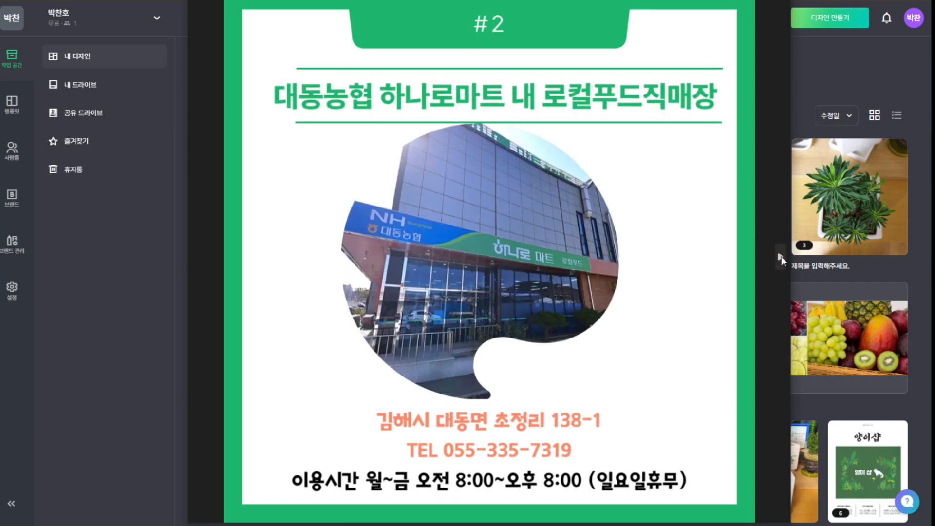
pyautogui.click(781, 257)
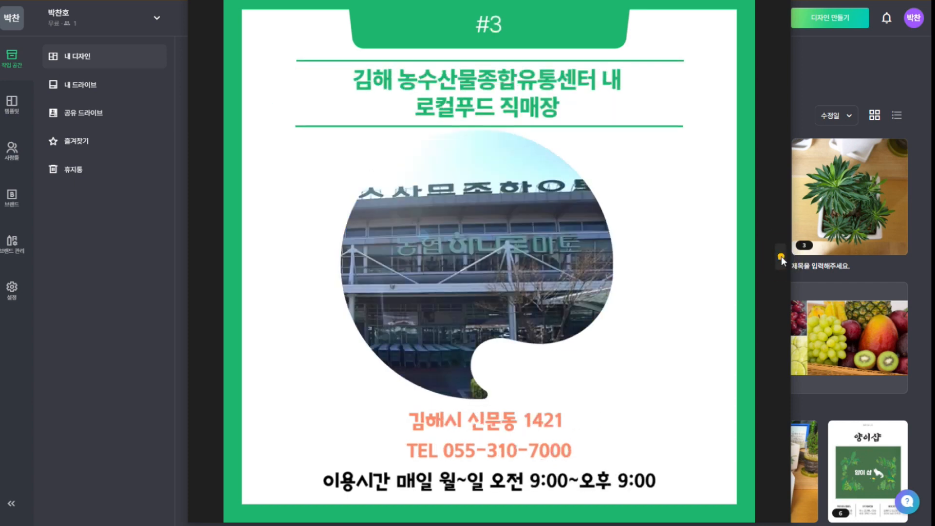
pyautogui.click(781, 256)
pyautogui.click(781, 257)
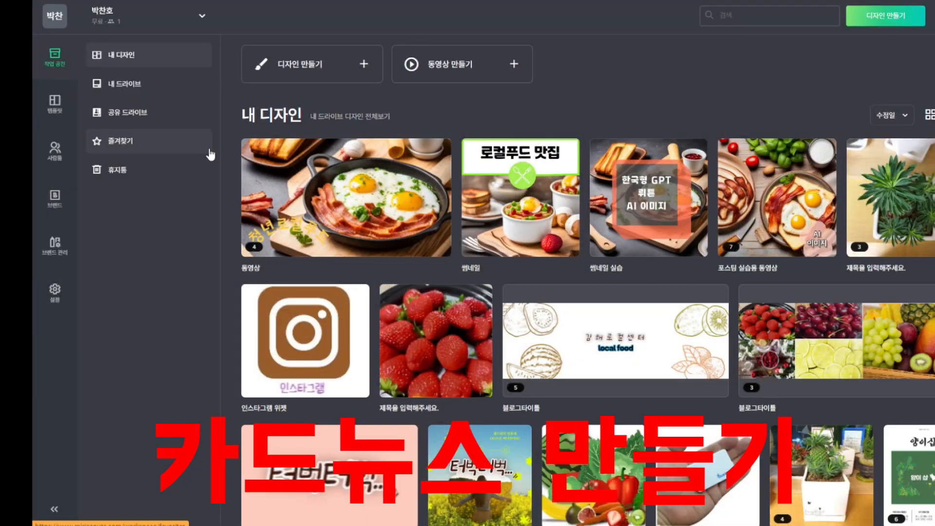
# Create a new design using the 카드뉴스 1080 × 1080 px size
pyautogui.click(324, 65)
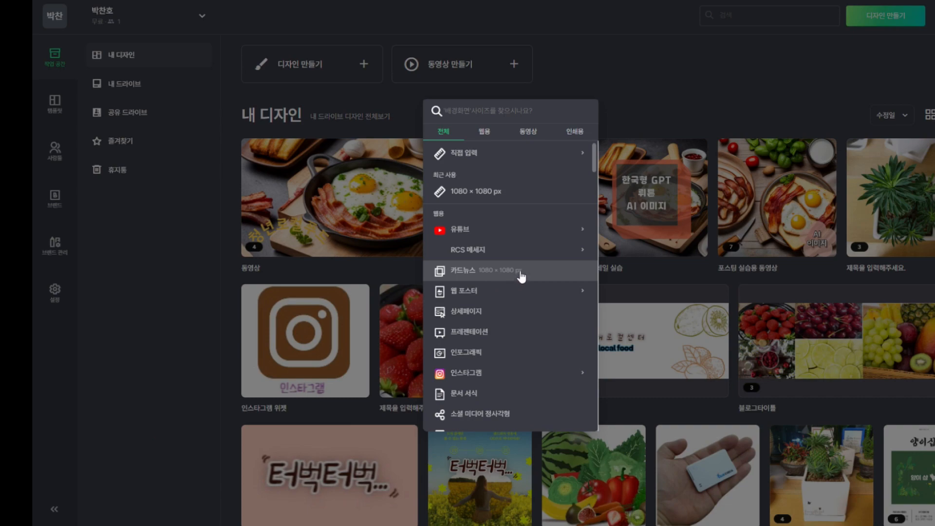
pyautogui.click(490, 270)
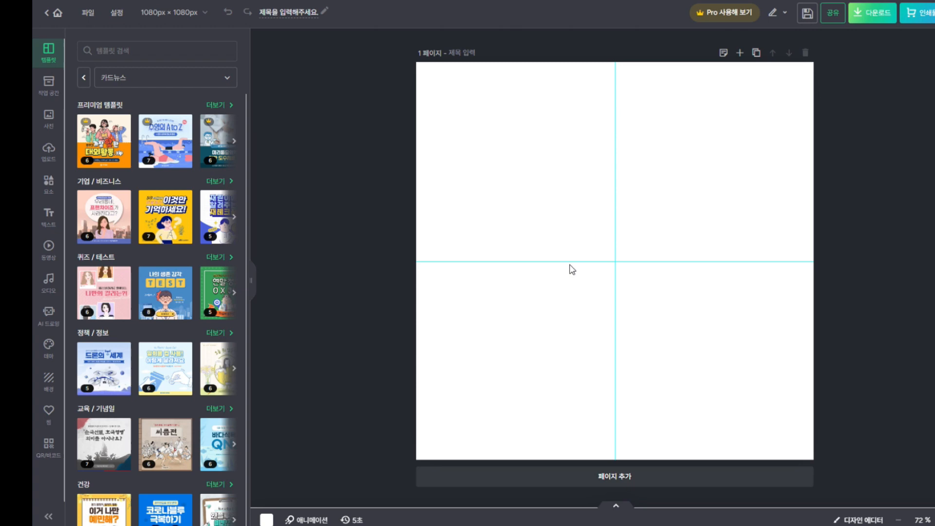
# Retitle the new design '로컬푸드 카드뉴스' so it saves to My Drive
pyautogui.click(292, 12)
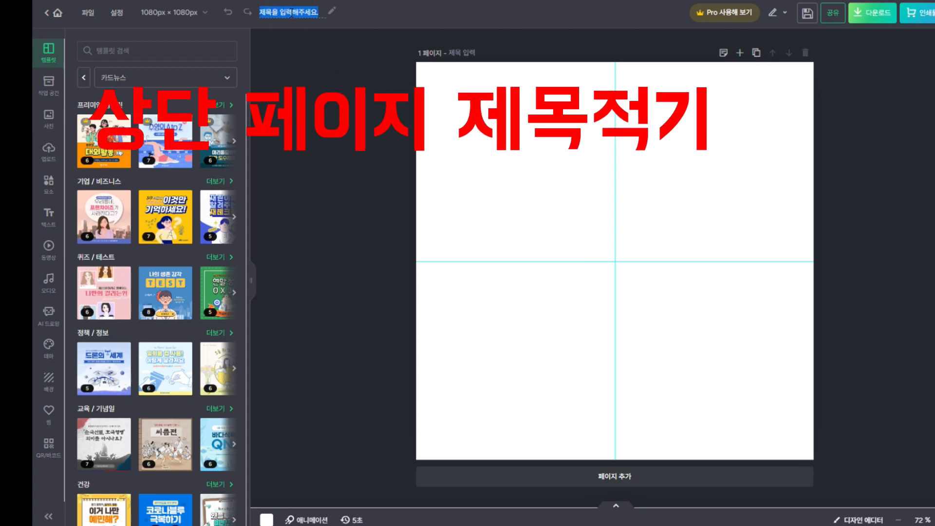
pyautogui.write('뢰')
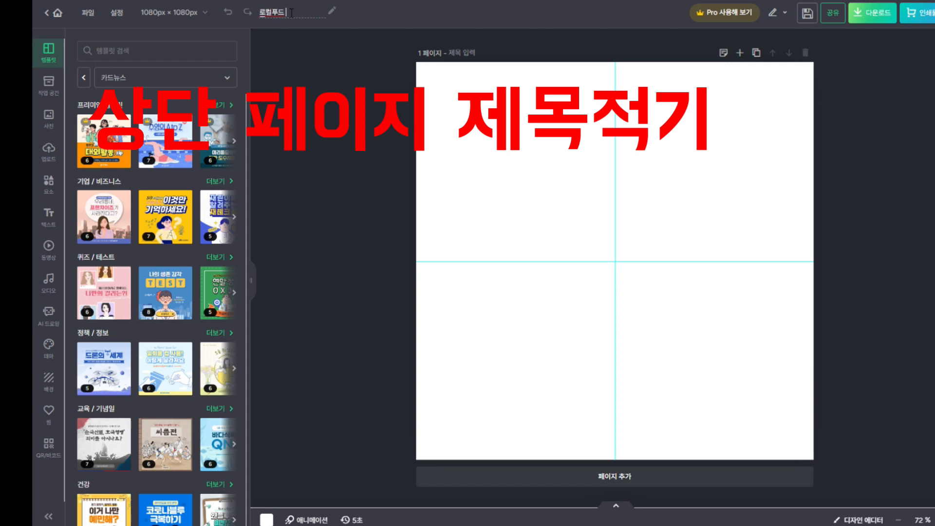
pyautogui.write('컬푸드 카드뉴스')
pyautogui.press('BackSpace')
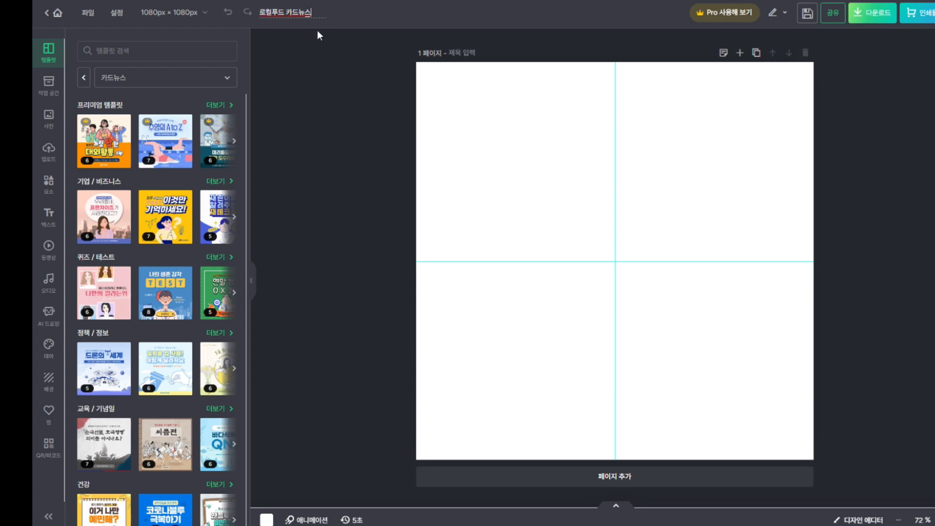
pyautogui.click(368, 42)
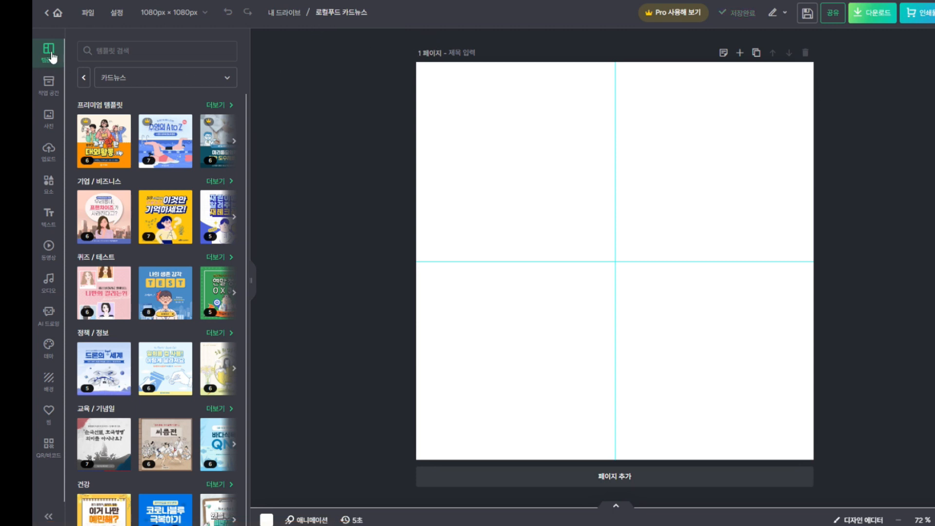
# Search the card-news templates for 비즈니스
pyautogui.click(151, 52)
pyautogui.click(307, 58)
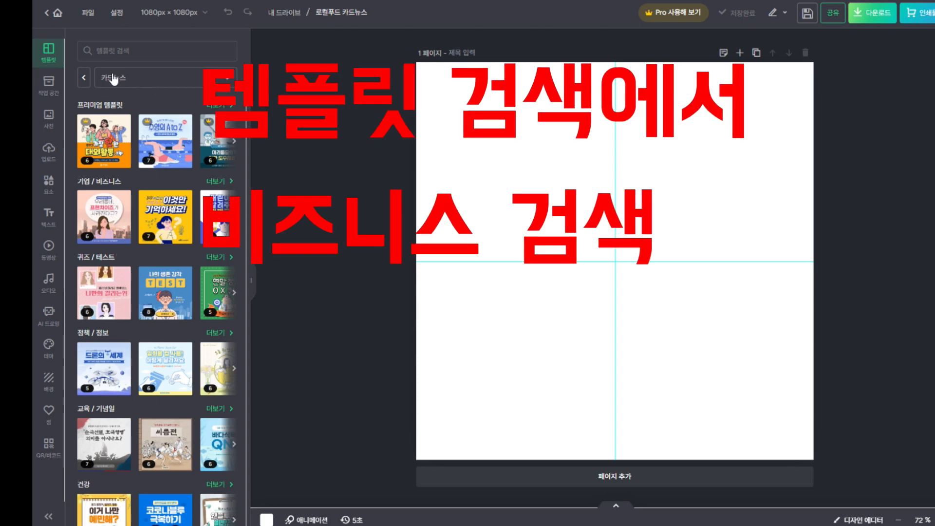
pyautogui.click(154, 53)
pyautogui.write('비즈니식')
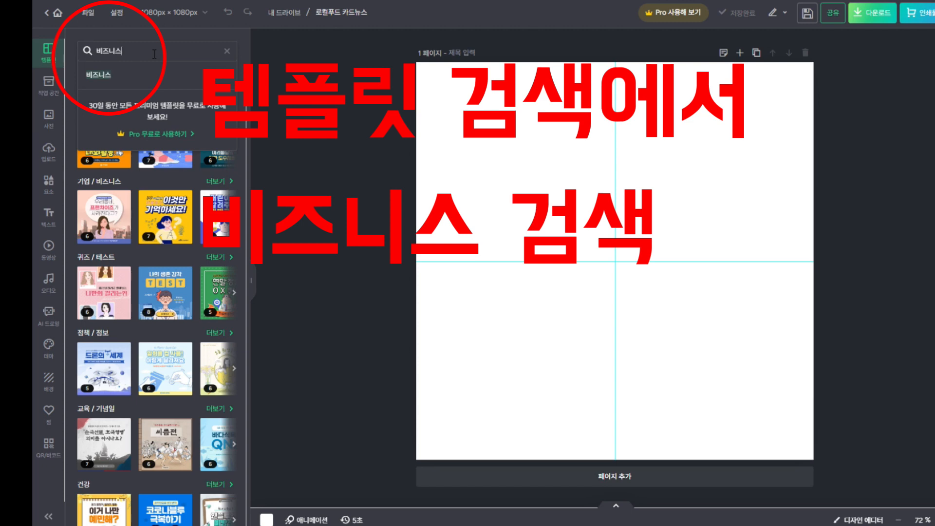
pyautogui.write('스')
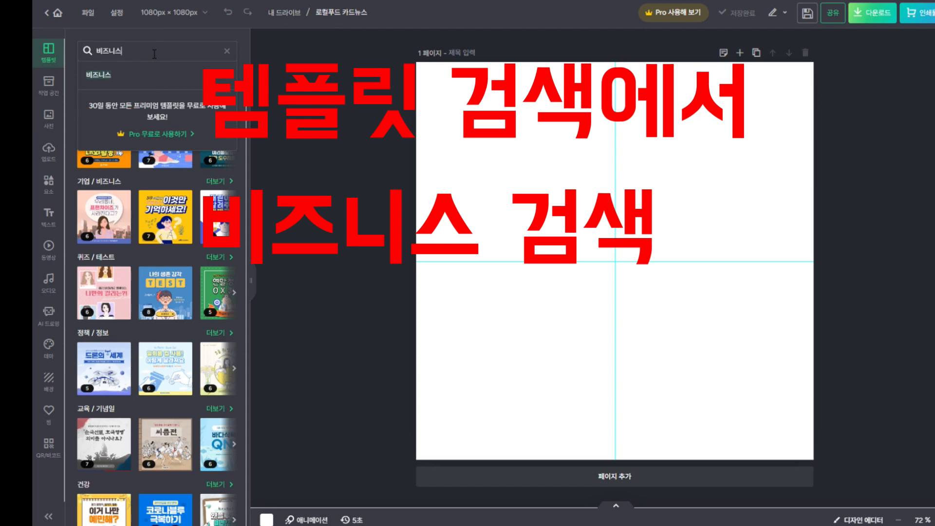
pyautogui.click(154, 74)
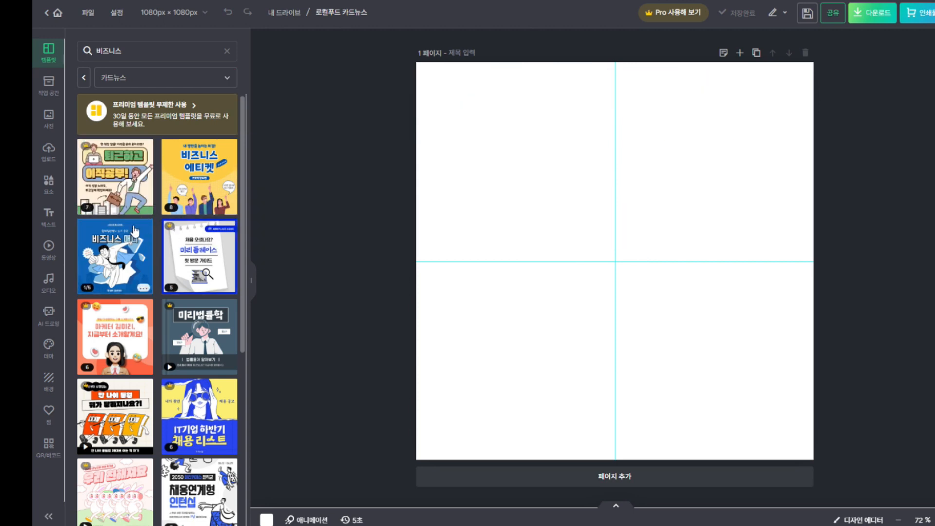
# Find the green-and-white ESG strategy template in the results and show its seven pages
pyautogui.scroll(-3, 135, 230)
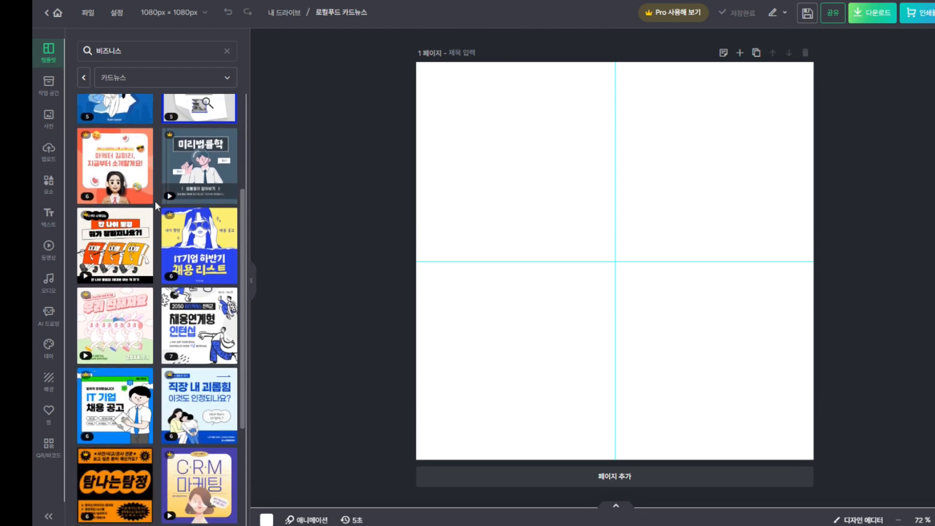
pyautogui.scroll(-1, 154, 203)
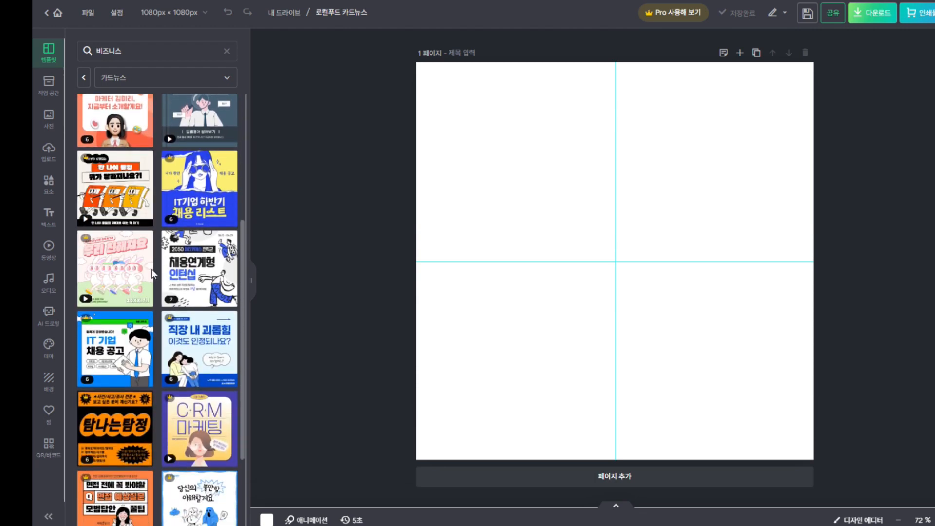
pyautogui.scroll(-9, 146, 274)
pyautogui.scroll(-9, 142, 279)
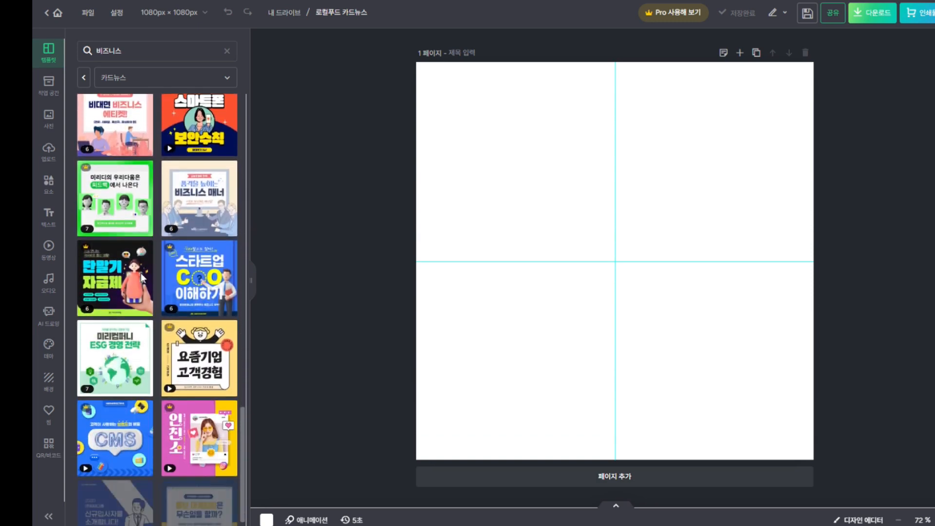
pyautogui.scroll(-1, 146, 278)
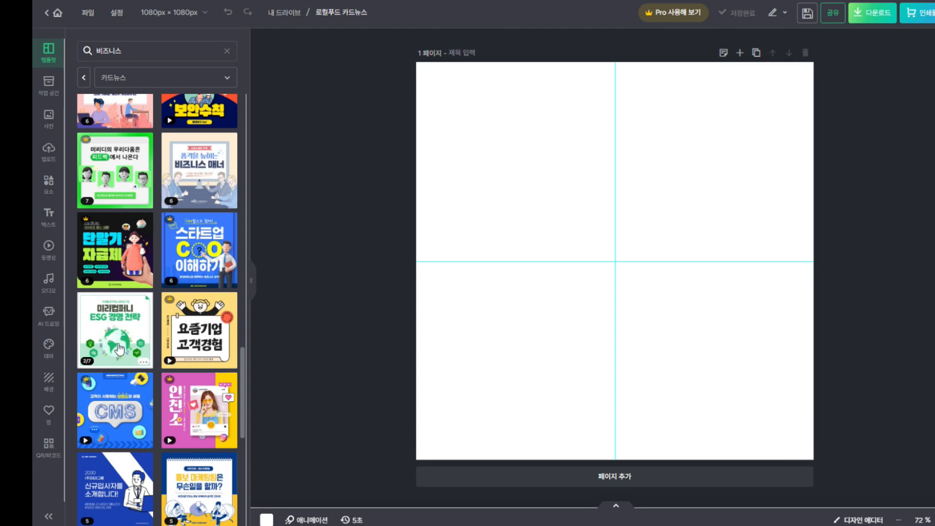
pyautogui.scroll(-2, 129, 222)
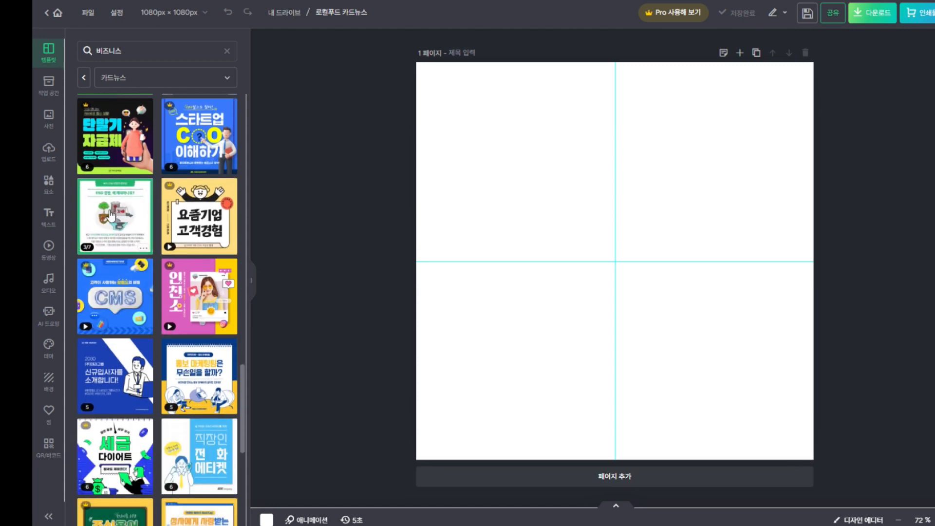
pyautogui.click(112, 217)
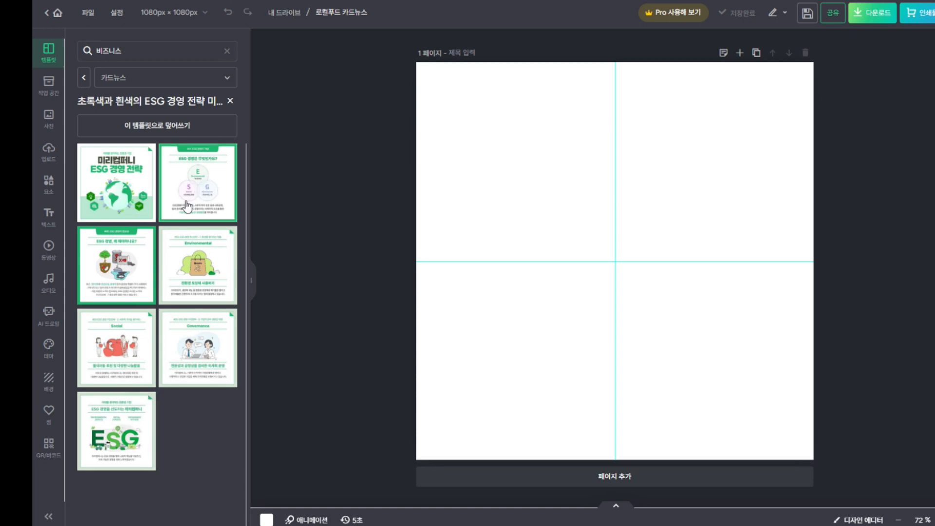
# Overwrite the blank design with the ESG strategy template and review its pages
pyautogui.click(161, 133)
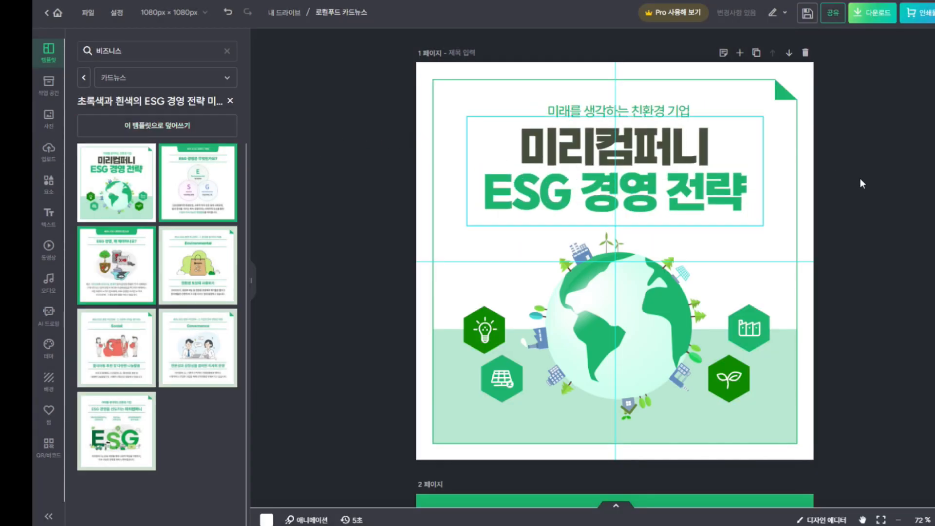
pyautogui.scroll(-20, 847, 215)
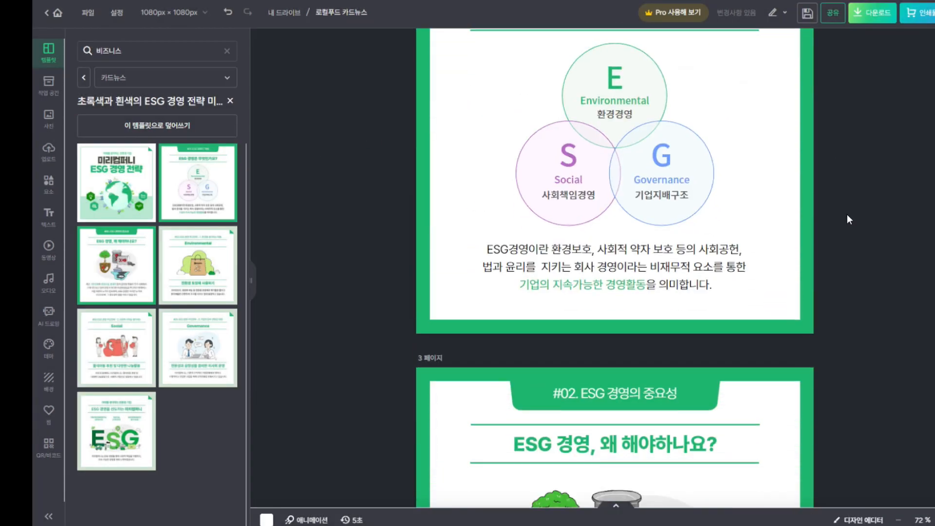
pyautogui.scroll(-15, 848, 226)
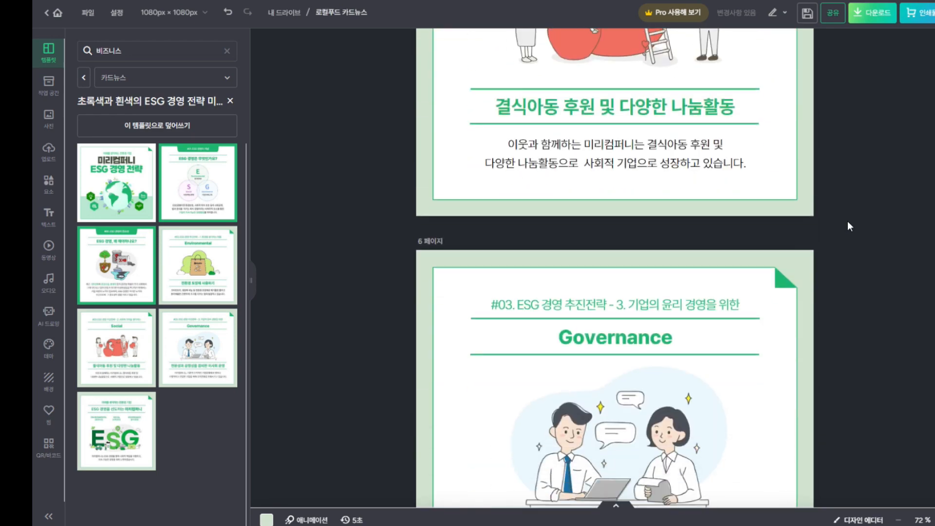
pyautogui.scroll(-8, 848, 226)
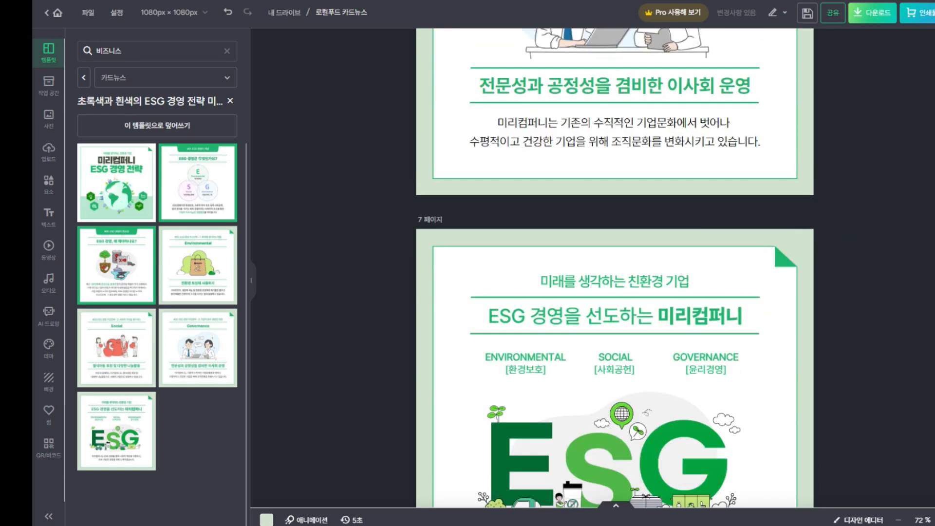
pyautogui.scroll(12, 848, 226)
pyautogui.scroll(18, 615, 268)
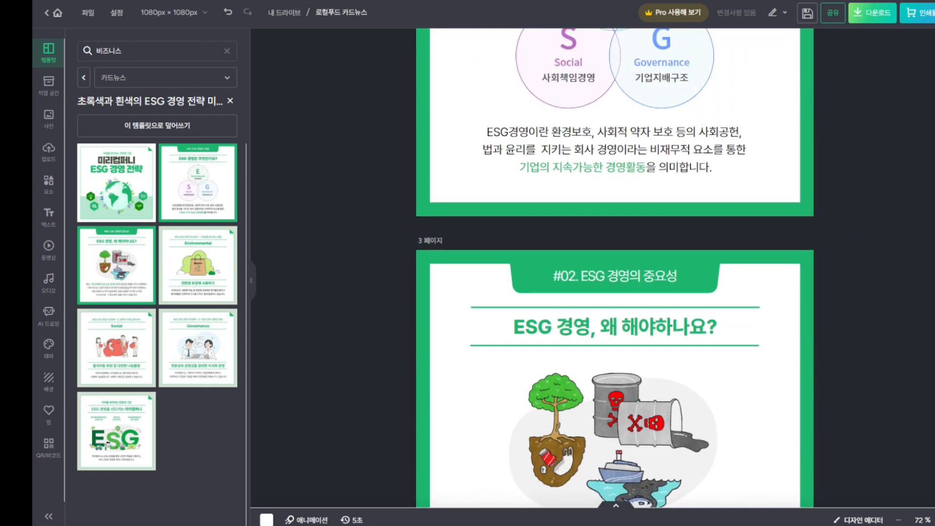
pyautogui.scroll(7, 615, 268)
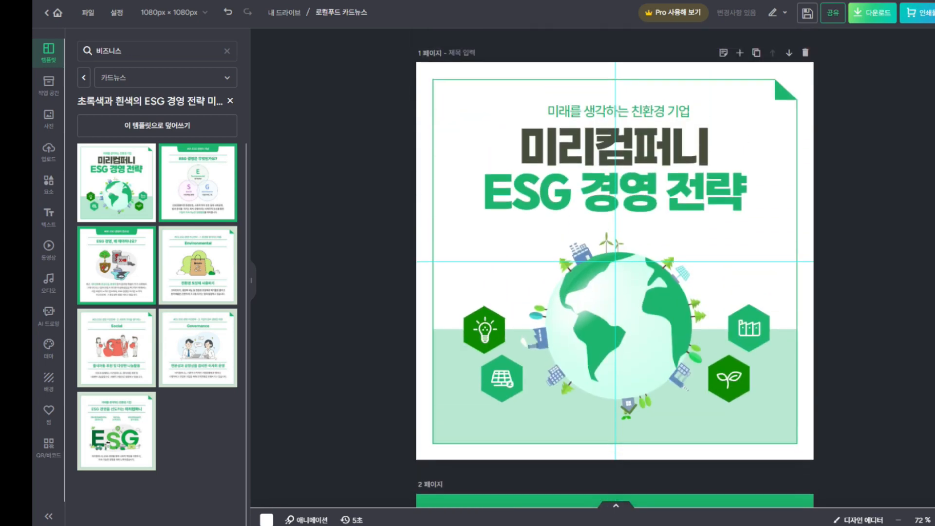
pyautogui.scroll(-20, 615, 268)
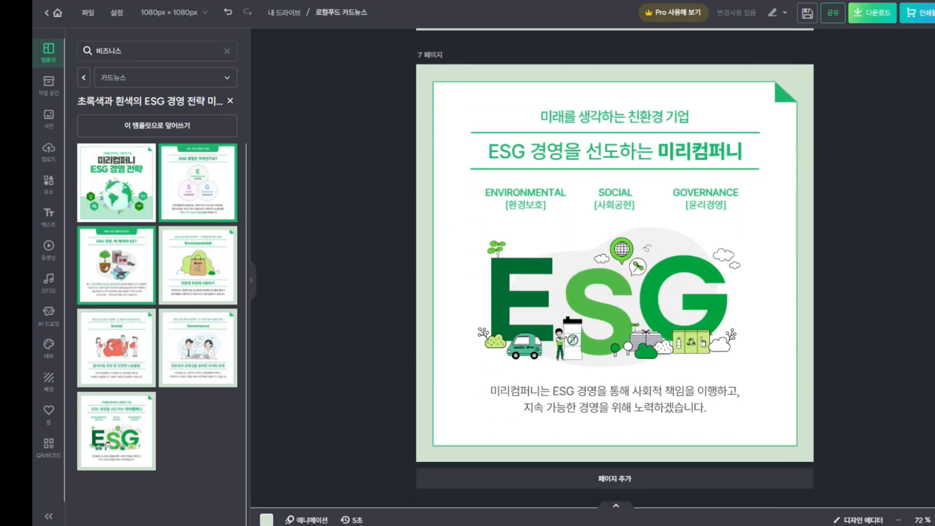
pyautogui.scroll(2, 808, 121)
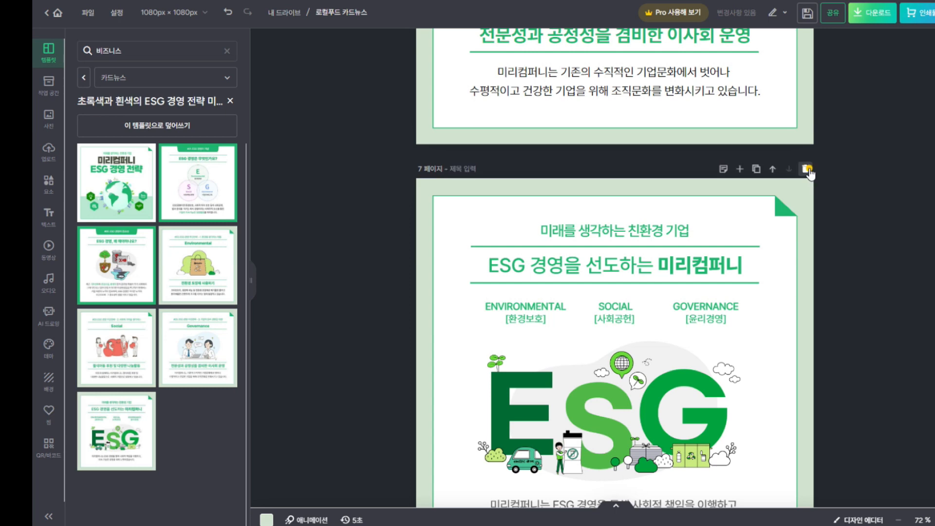
# Delete template pages 7 down to 2, keeping only the cover page
pyautogui.click(805, 168)
pyautogui.scroll(3, 784, 211)
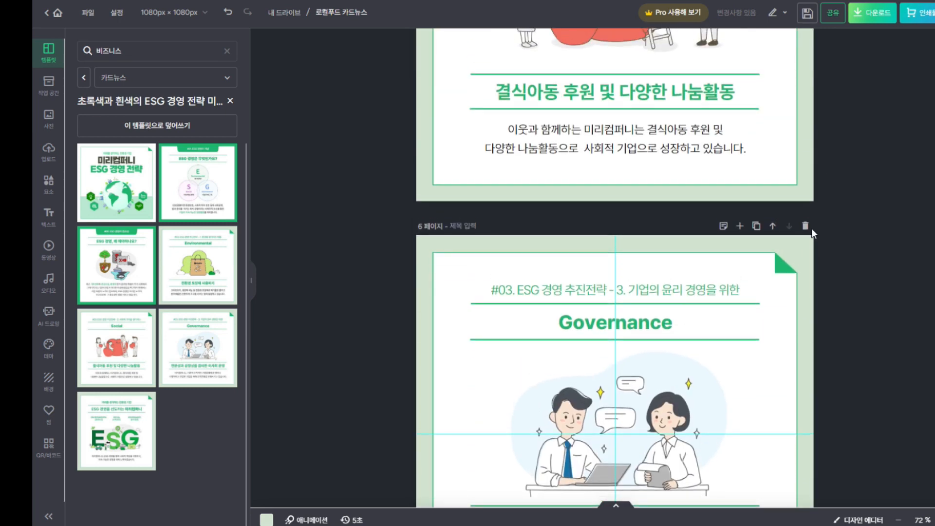
pyautogui.click(806, 225)
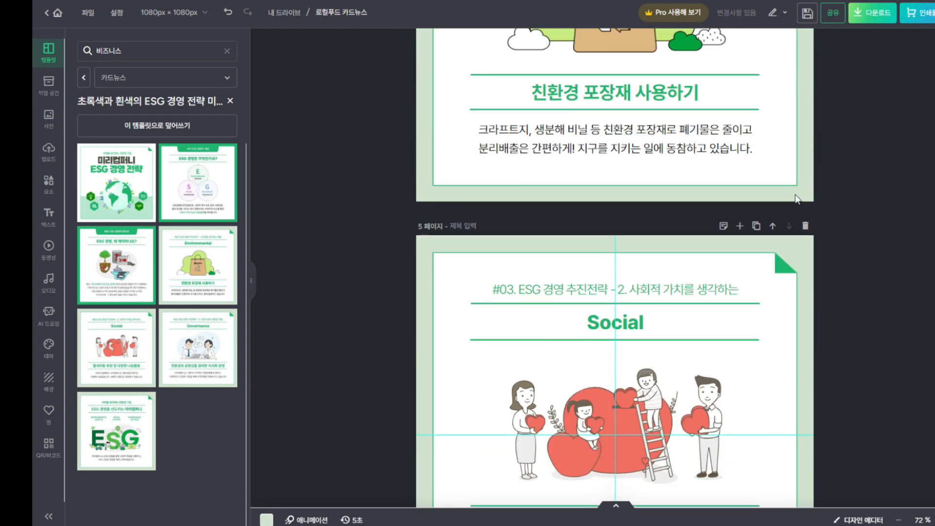
pyautogui.click(806, 226)
pyautogui.scroll(2, 811, 229)
pyautogui.click(805, 172)
pyautogui.scroll(3, 802, 205)
pyautogui.click(806, 226)
pyautogui.scroll(3, 804, 254)
pyautogui.click(806, 147)
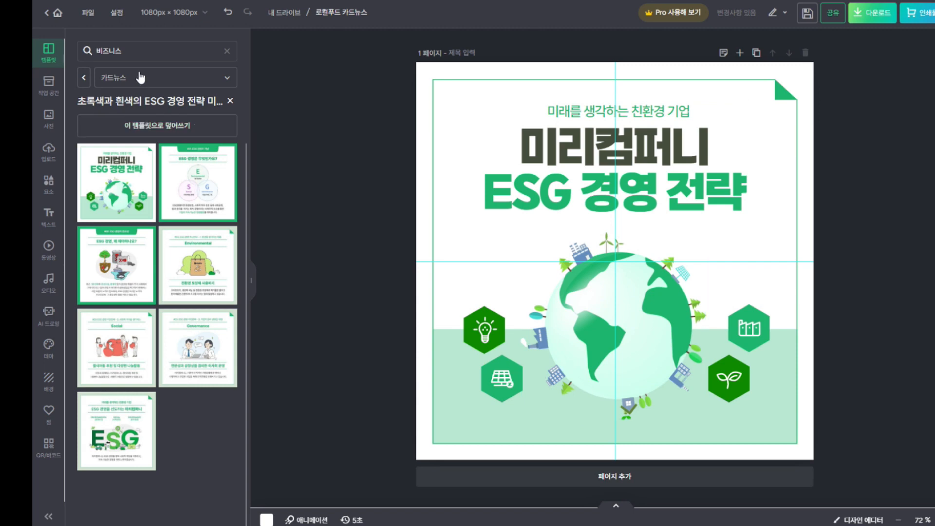
pyautogui.click(148, 51)
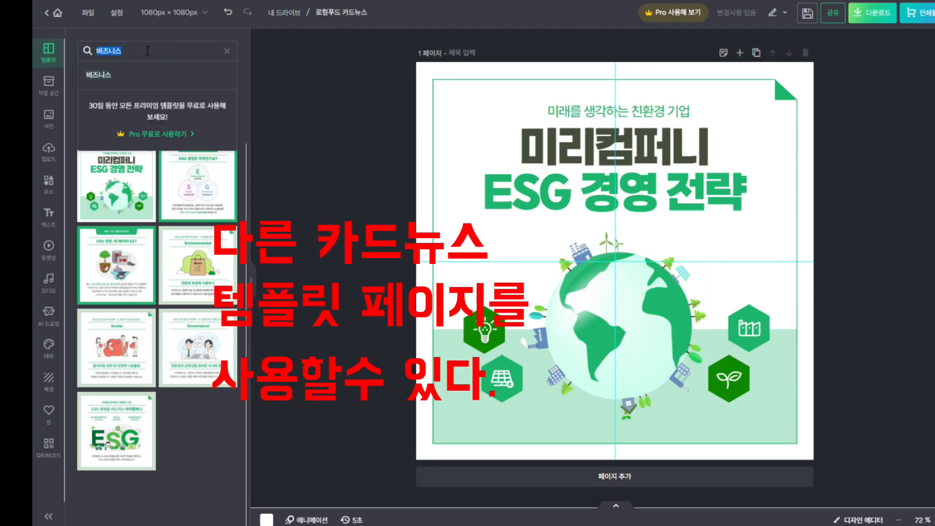
pyautogui.write('로컬')
pyautogui.press('Return')
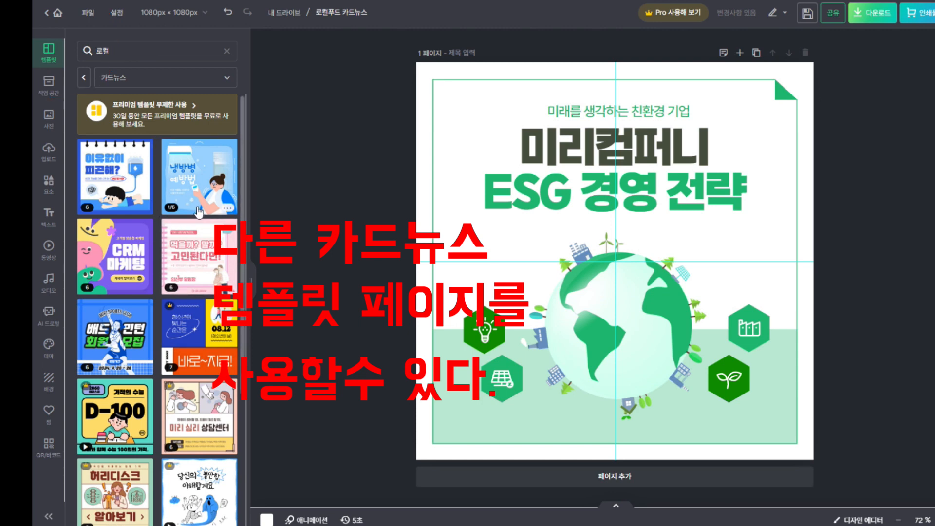
pyautogui.click(190, 187)
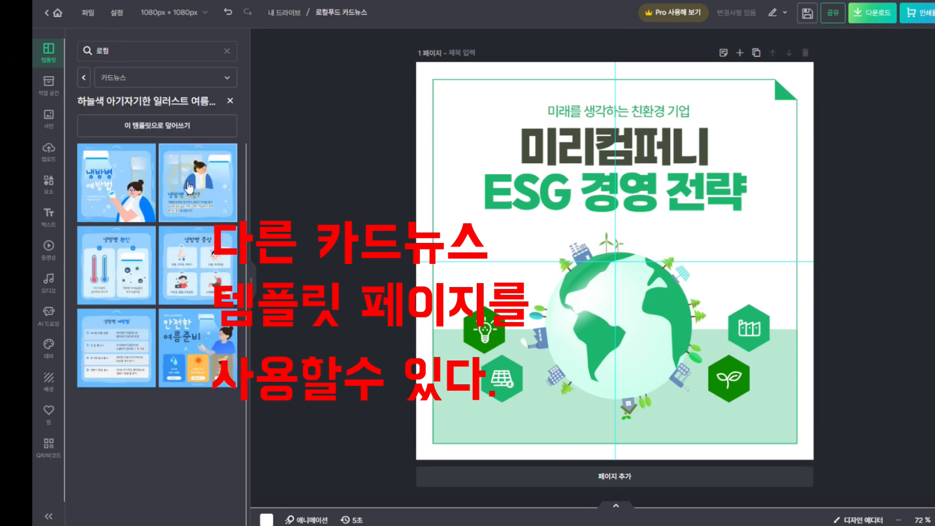
pyautogui.click(615, 477)
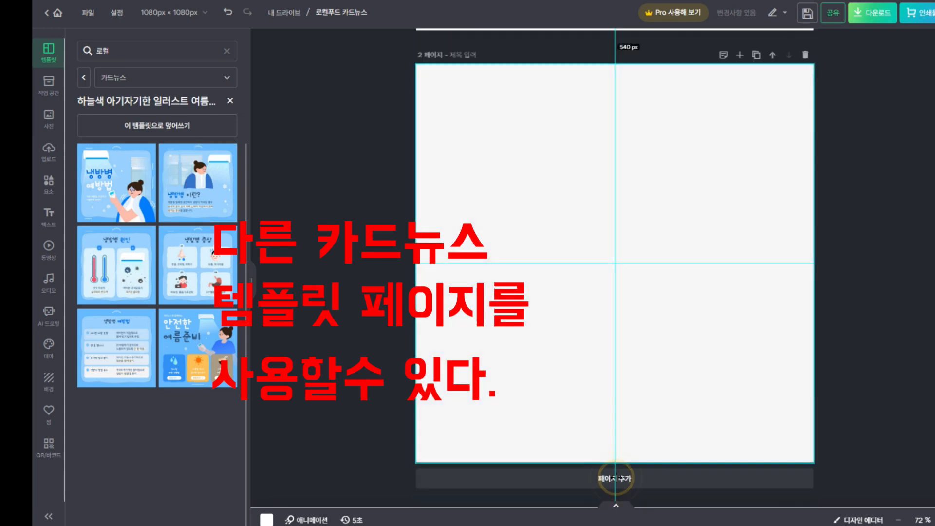
pyautogui.click(201, 265)
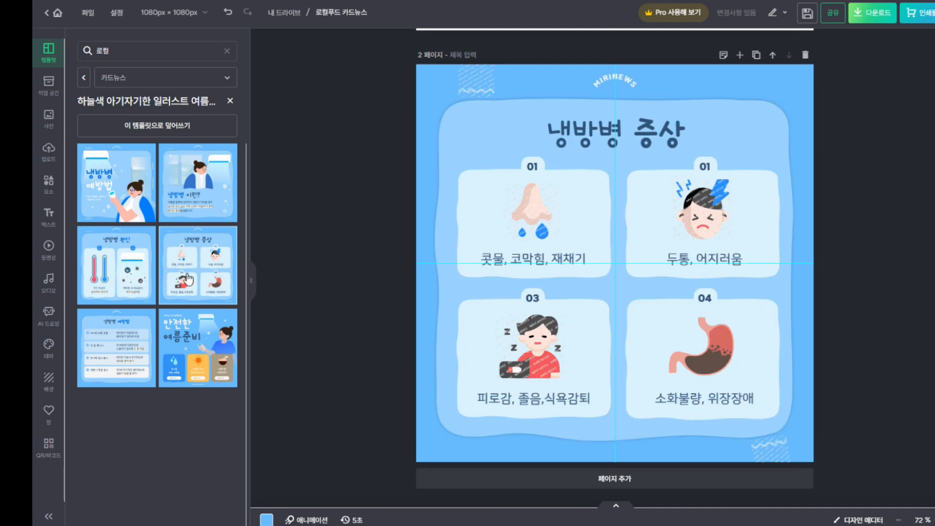
pyautogui.scroll(5, 780, 224)
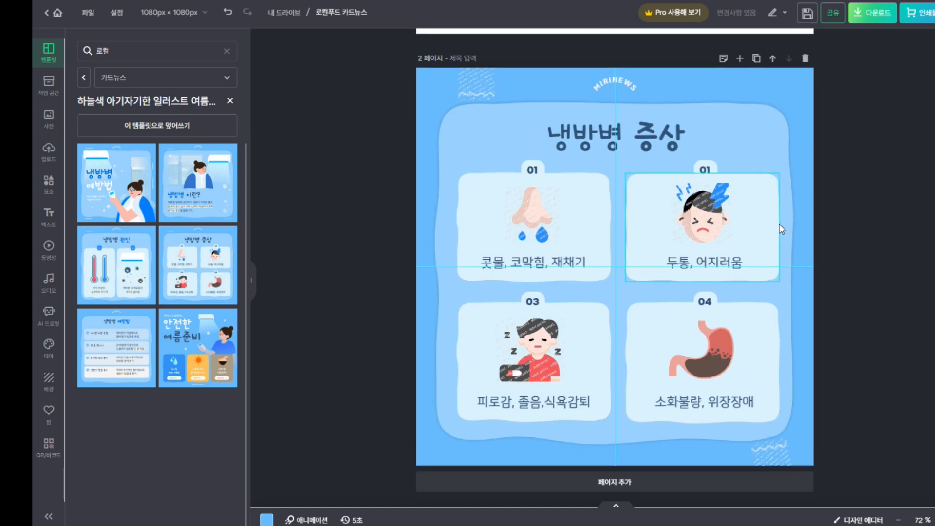
pyautogui.scroll(-5, 779, 236)
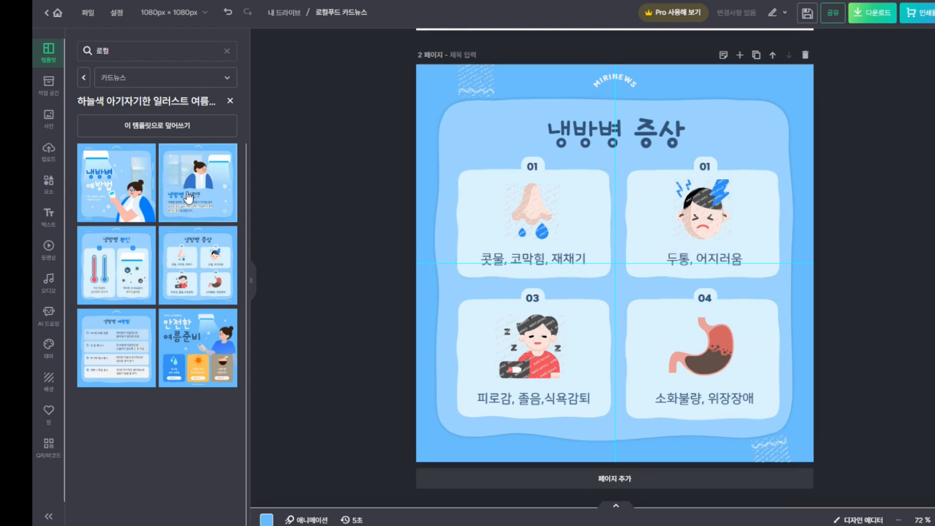
pyautogui.scroll(4, 417, 291)
pyautogui.scroll(2, 417, 291)
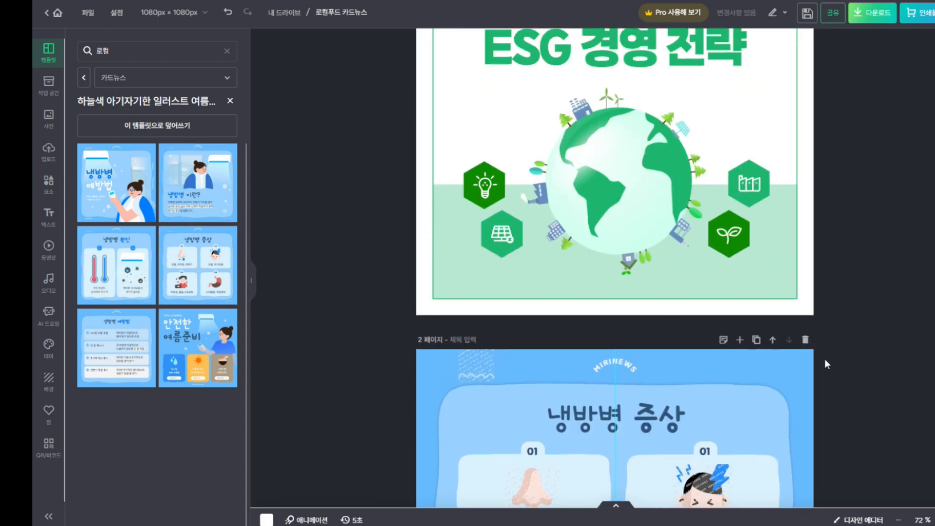
pyautogui.click(806, 337)
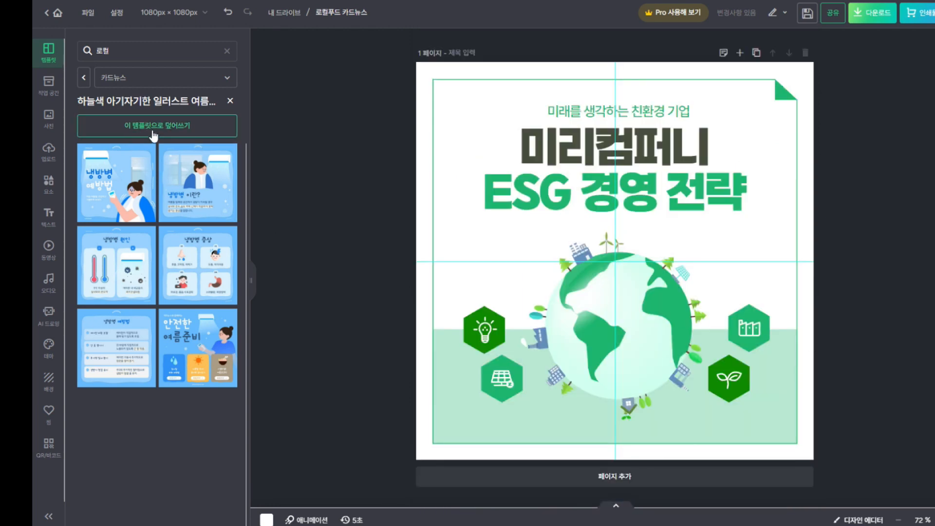
pyautogui.click(120, 51)
pyautogui.write('비즈니식')
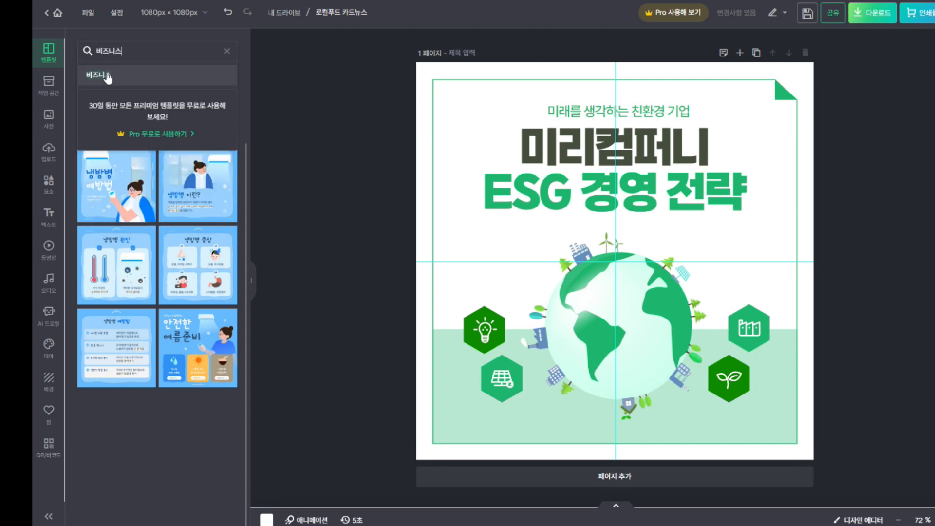
pyautogui.click(107, 76)
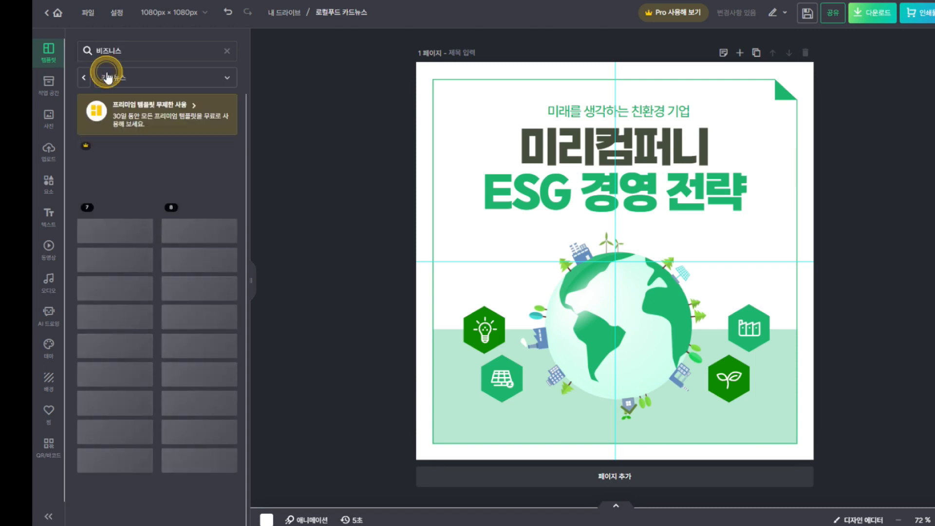
pyautogui.scroll(-4, 166, 254)
pyautogui.scroll(-15, 150, 309)
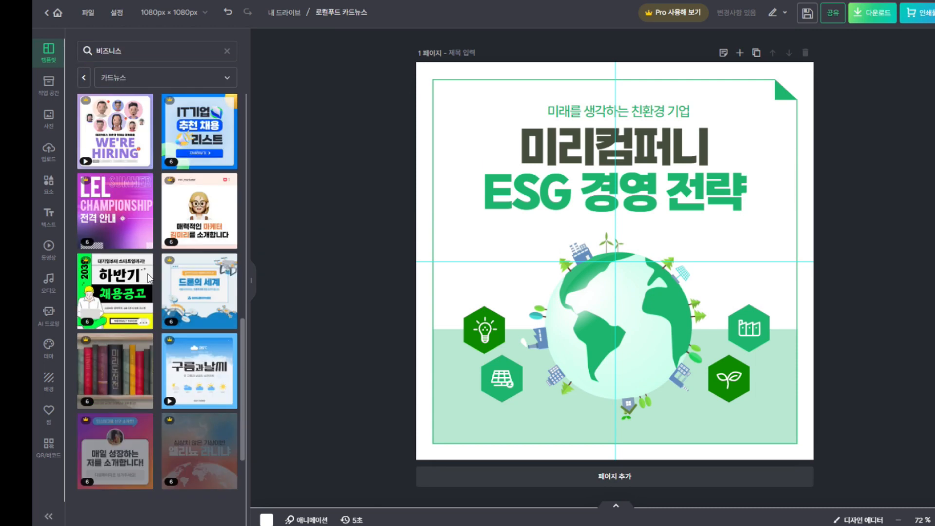
pyautogui.scroll(-1, 146, 292)
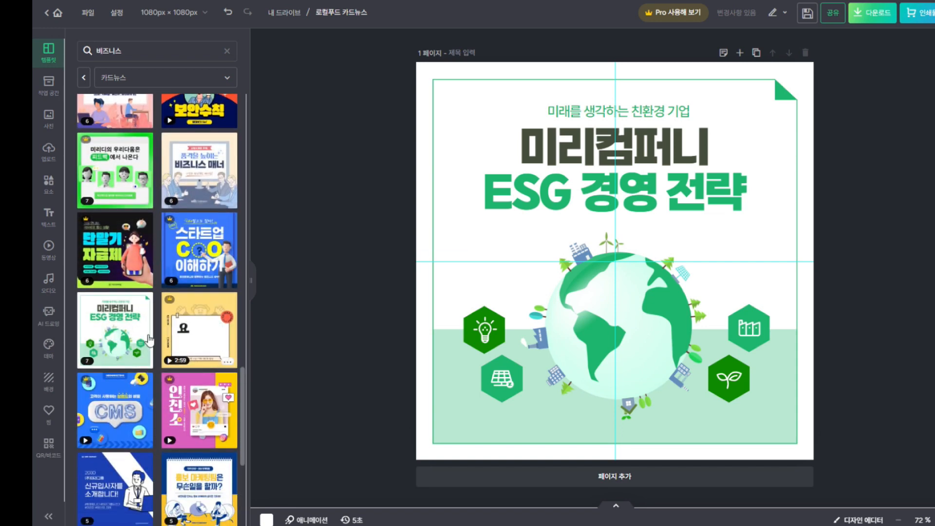
pyautogui.click(112, 331)
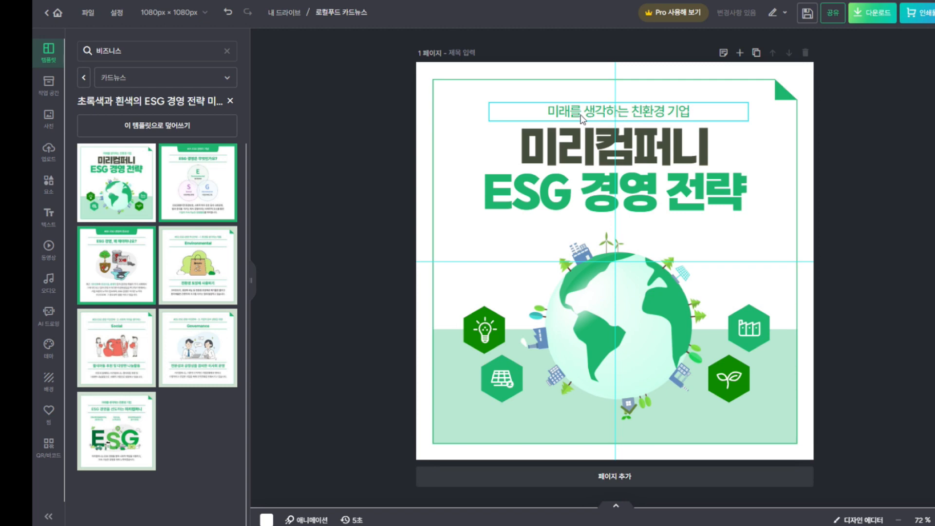
# Replace the small subtitle above the main title with '우리지역 농산물'
pyautogui.doubleClick(664, 112)
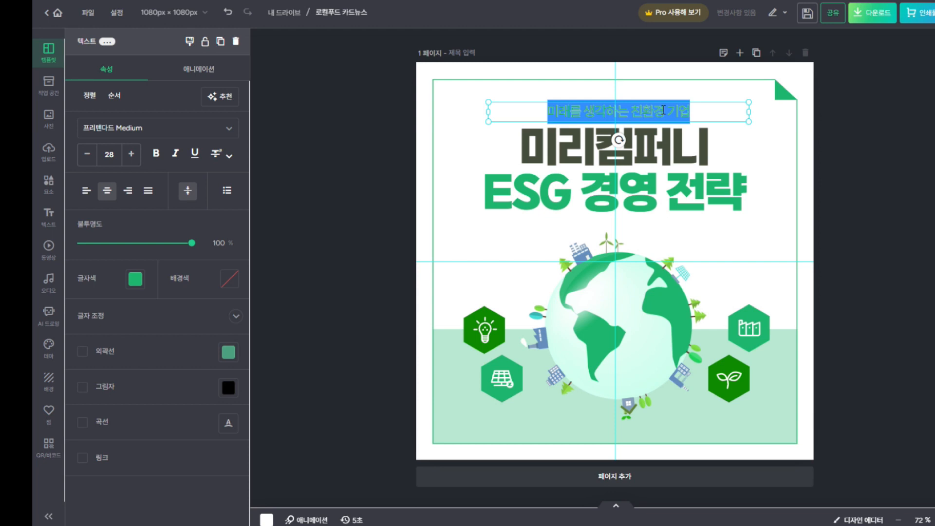
pyautogui.write('우리지역')
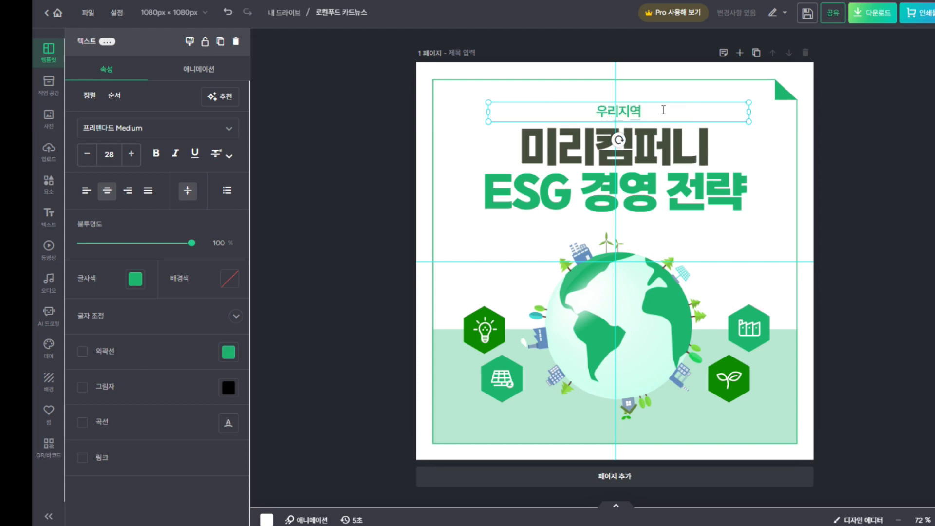
pyautogui.write(' 농사')
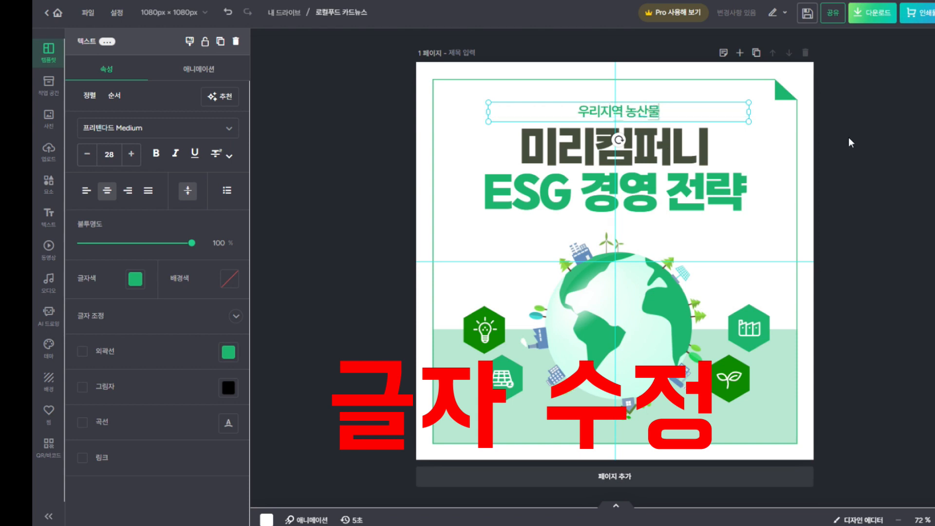
pyautogui.click(849, 137)
pyautogui.click(646, 116)
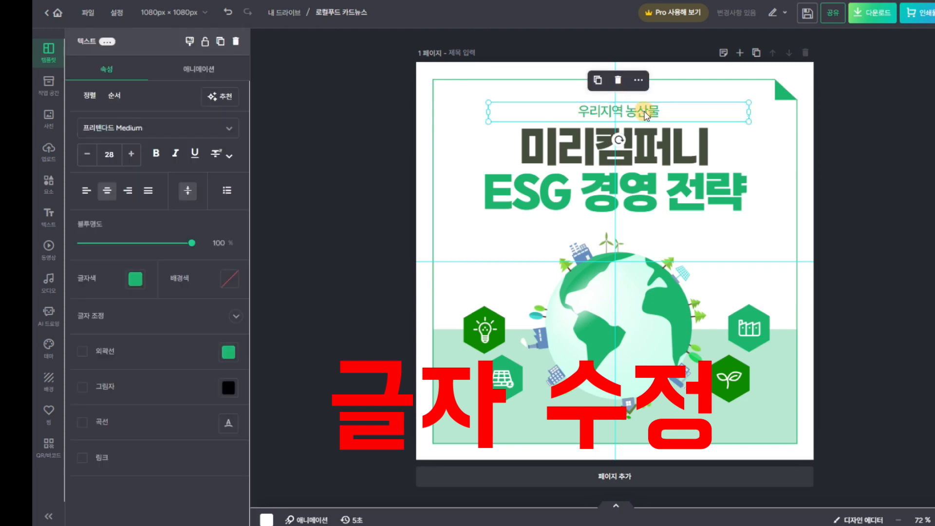
pyautogui.click(656, 159)
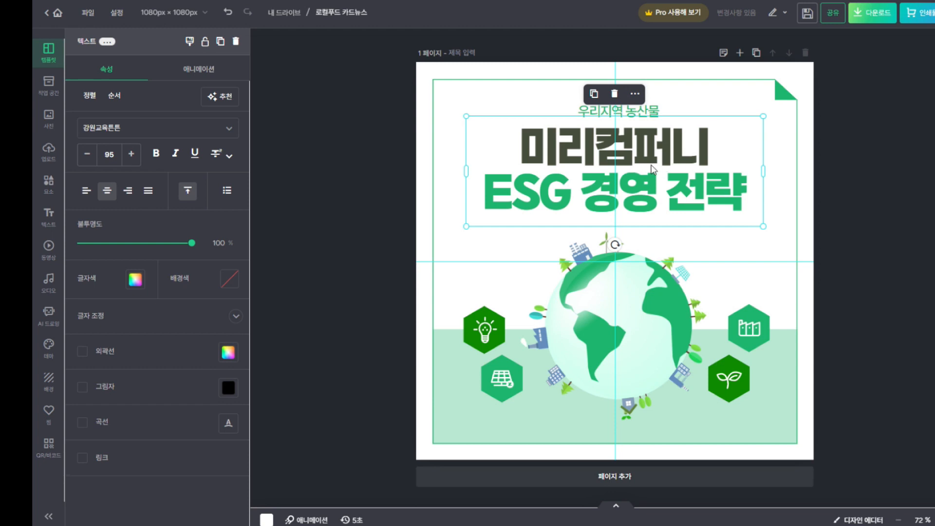
# Retype the main title as '김해시' on line one and '로컬푸드매장' on line two
pyautogui.doubleClick(649, 169)
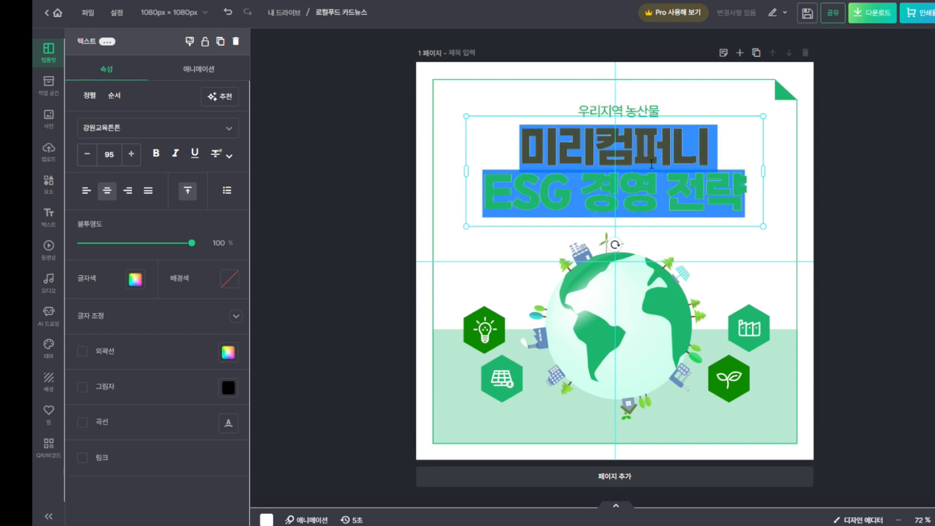
pyautogui.write('김해시')
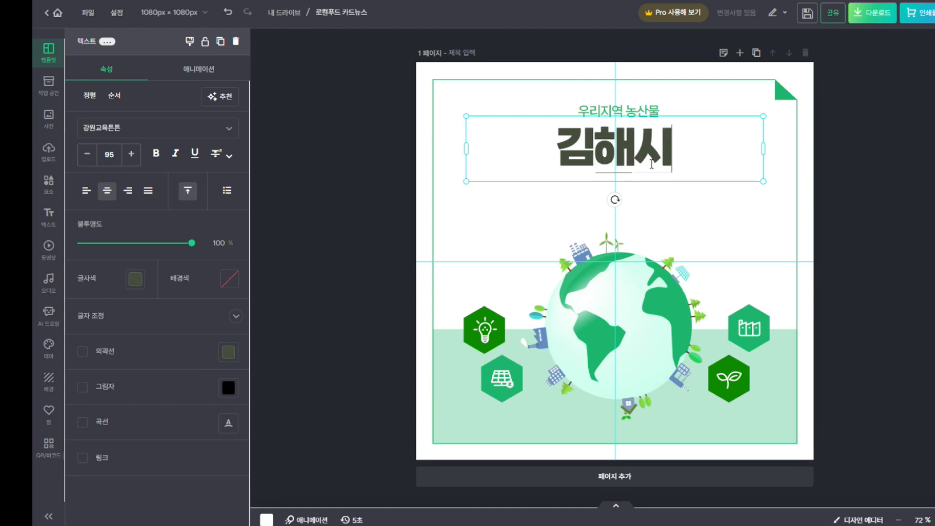
pyautogui.press('Return')
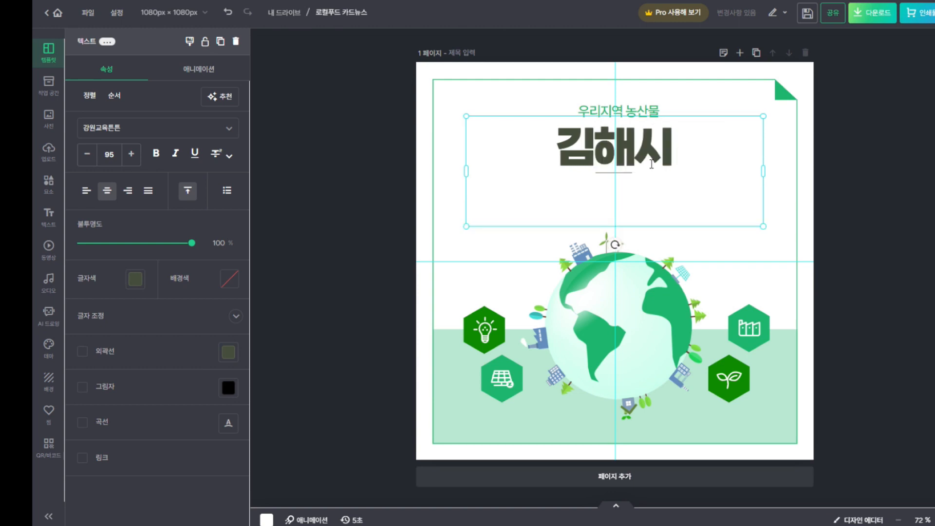
pyautogui.write('로컬푸')
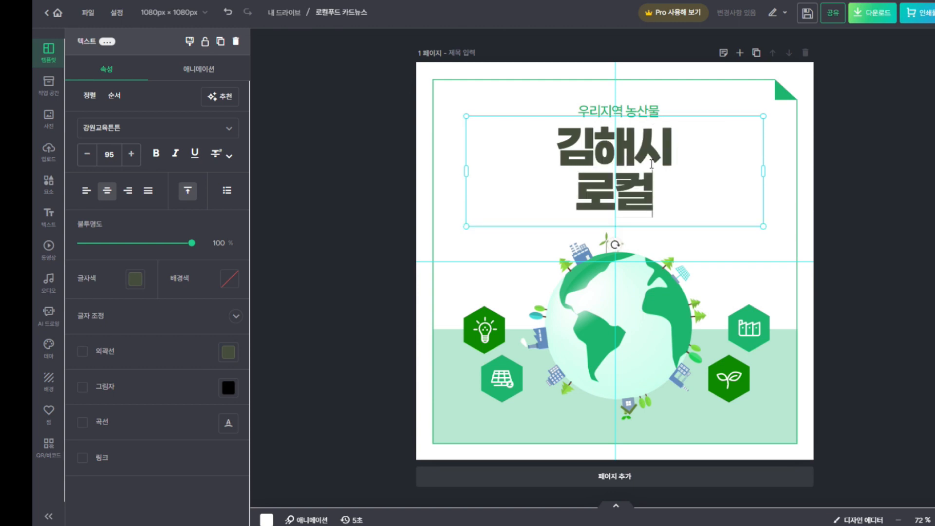
pyautogui.press('BackSpace')
pyautogui.press('BackSpace')
pyautogui.press('BackSpace')
pyautogui.write('컬푸')
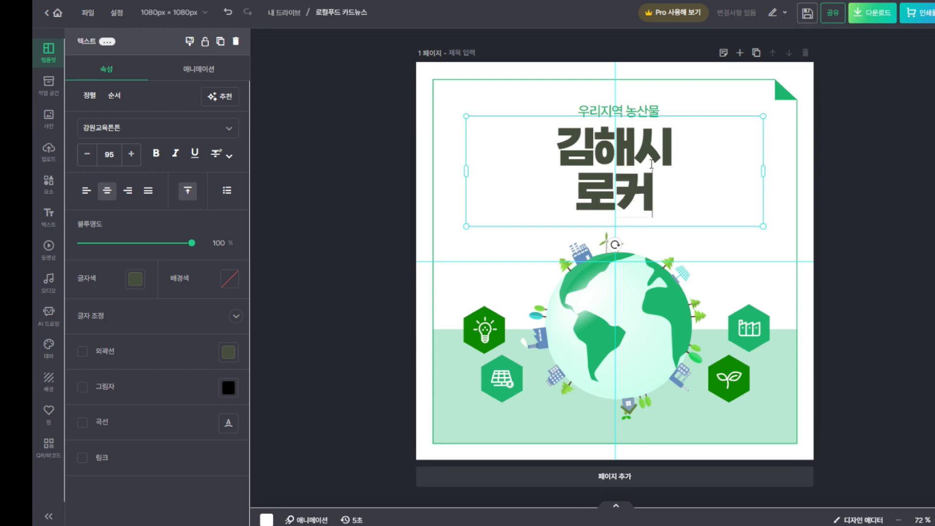
pyautogui.write('드매장')
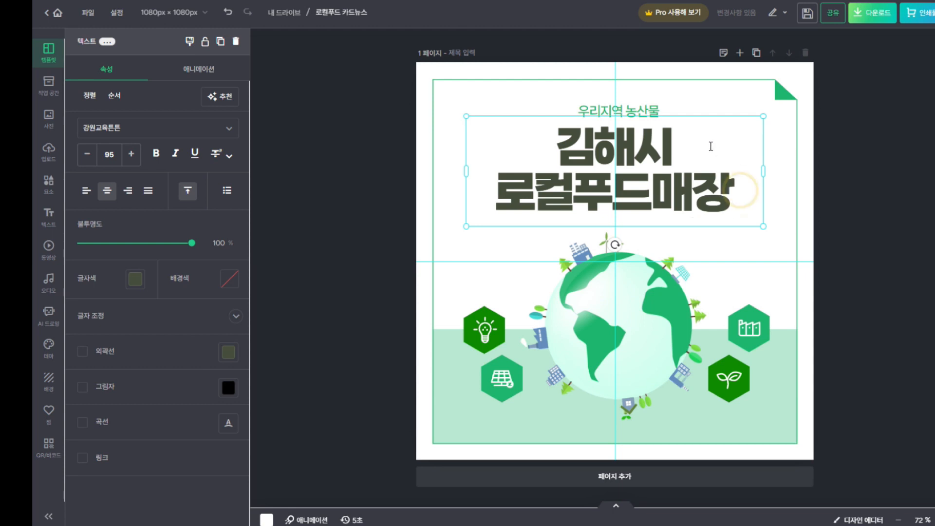
pyautogui.click(887, 150)
# Select the word 김해시 on the title's first line
pyautogui.click(670, 148)
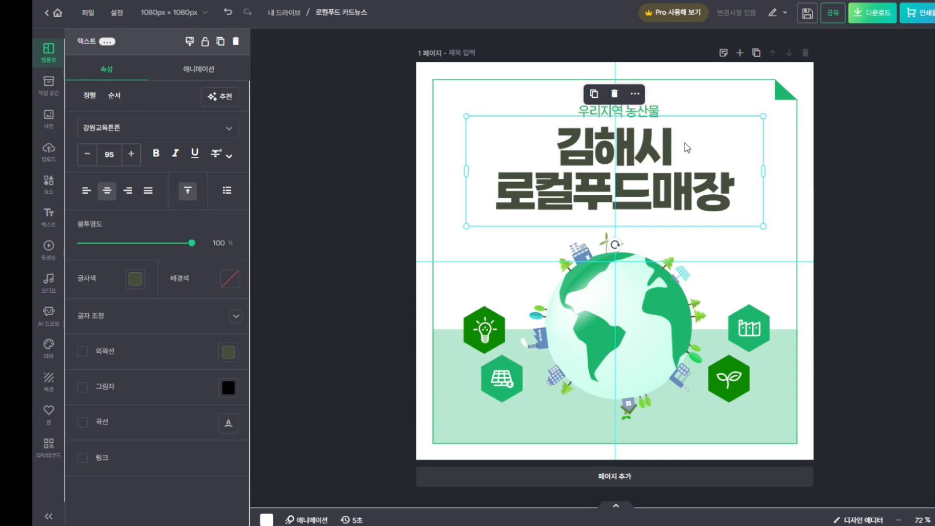
pyautogui.click(672, 149)
pyautogui.click(671, 146)
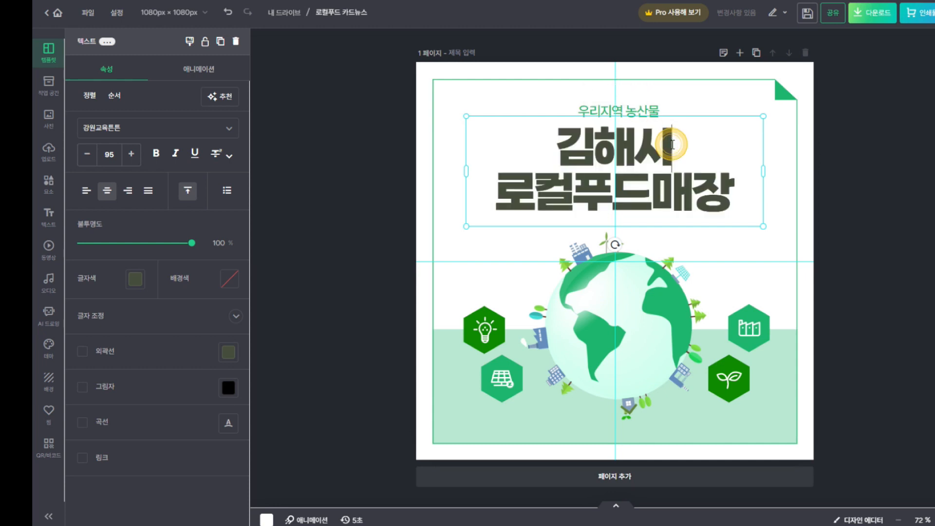
pyautogui.moveTo(671, 146); pyautogui.dragTo(556, 148)
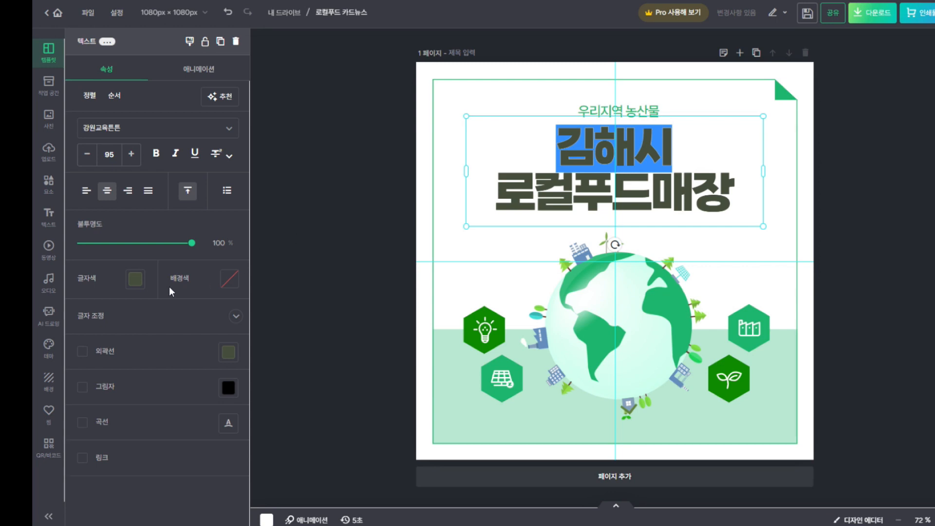
# Colour the title word 김해시 blue
pyautogui.click(137, 278)
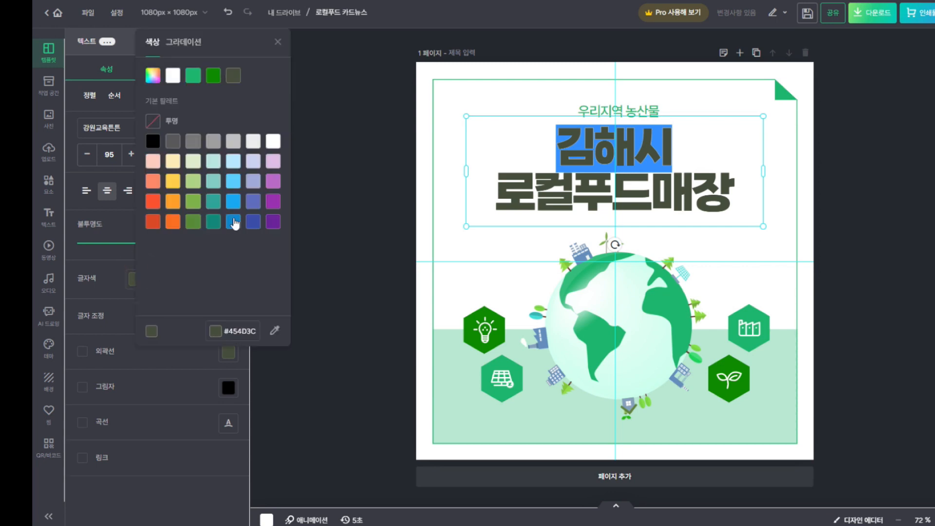
pyautogui.click(233, 202)
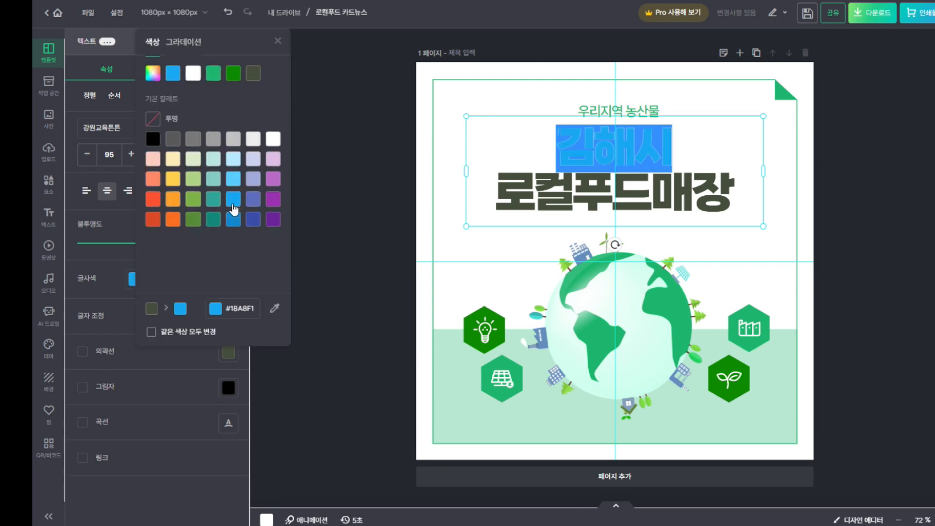
pyautogui.click(493, 150)
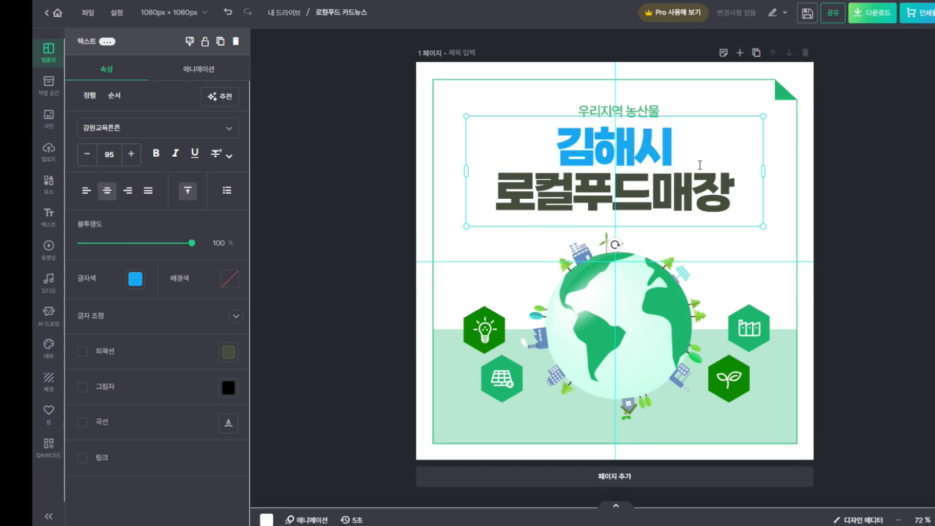
# Colour the second title line 로컬푸드매장 green (#568A35)
pyautogui.click(732, 182)
pyautogui.moveTo(731, 181); pyautogui.dragTo(492, 186)
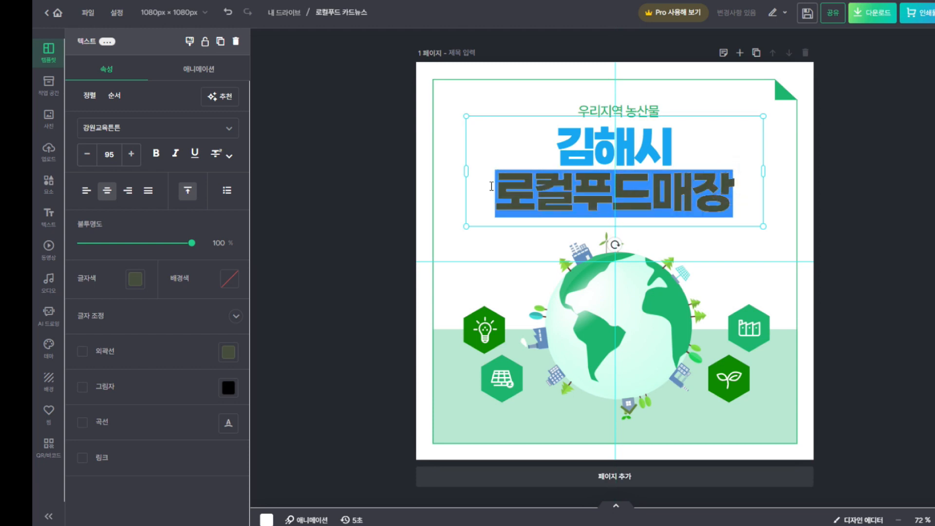
pyautogui.click(138, 287)
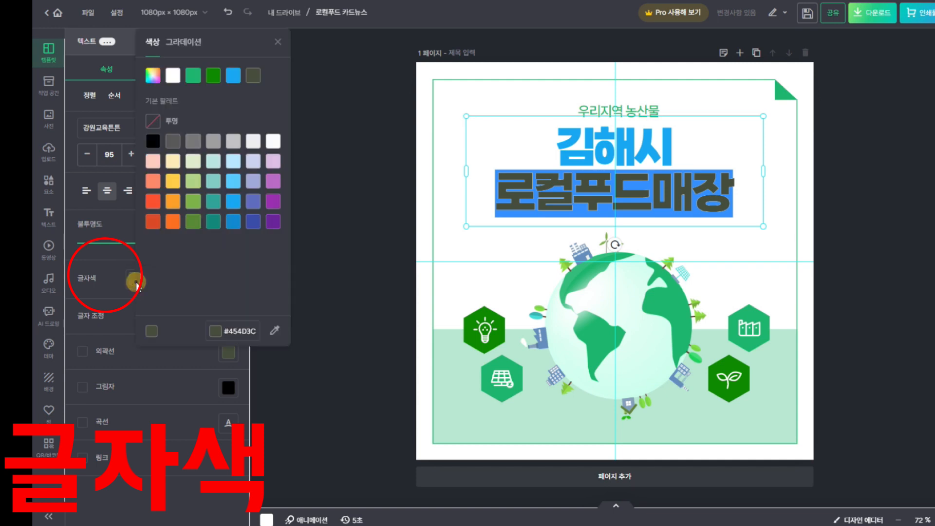
pyautogui.click(193, 223)
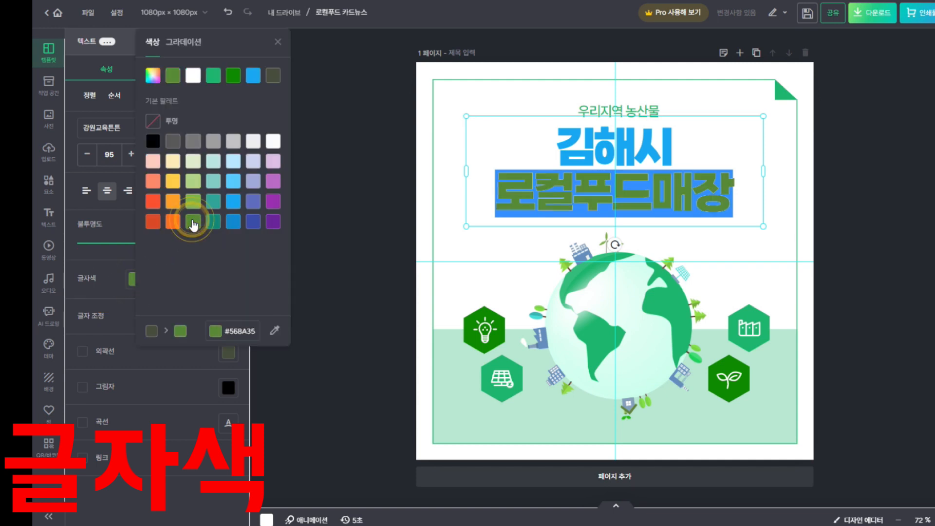
pyautogui.click(346, 205)
pyautogui.click(447, 207)
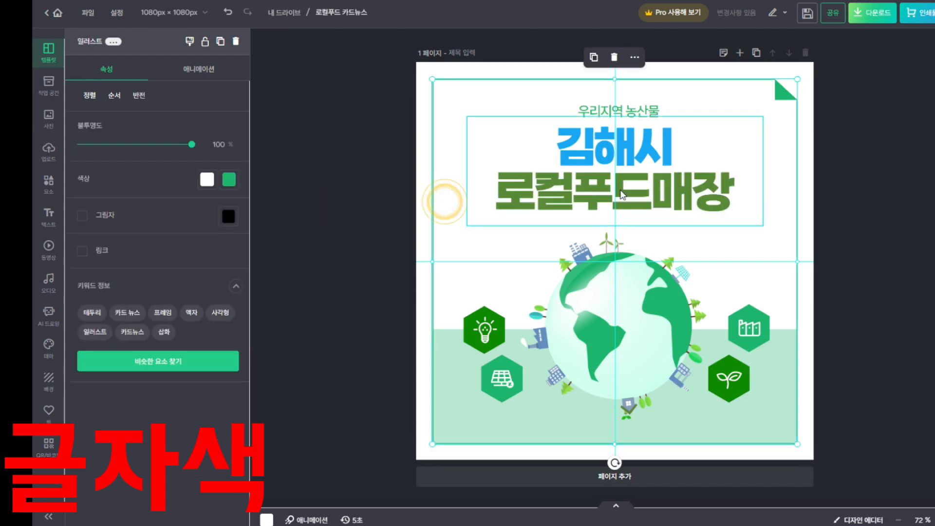
pyautogui.click(663, 168)
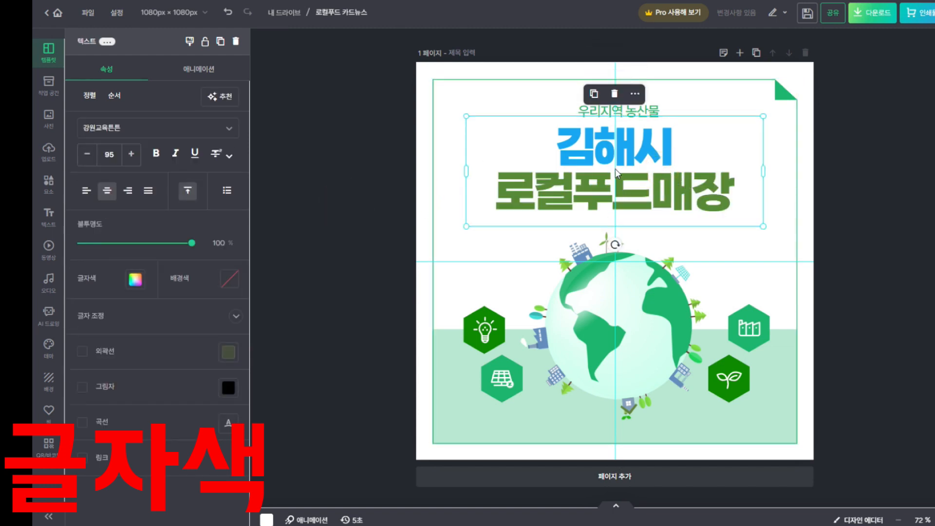
# Give the title letter spacing 14 and line spacing 1.13, then nudge it lower
pyautogui.click(235, 317)
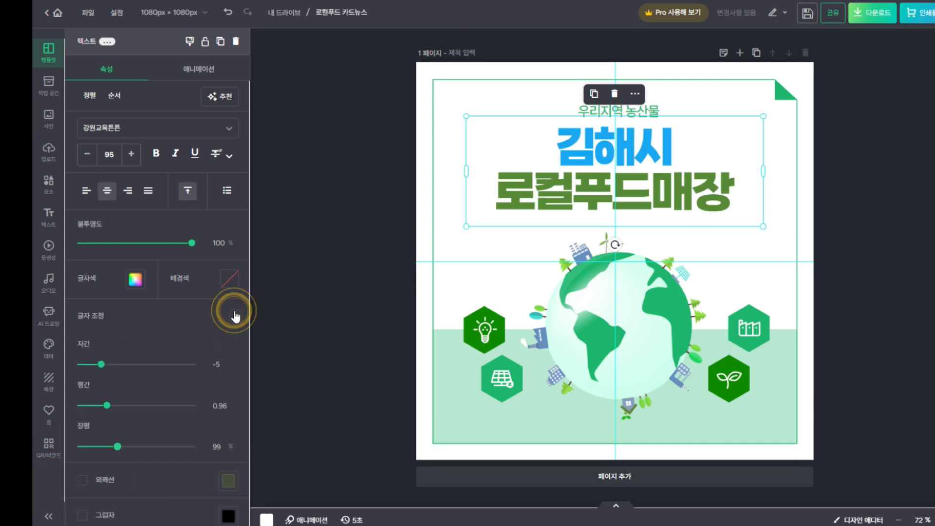
pyautogui.scroll(-1, 188, 337)
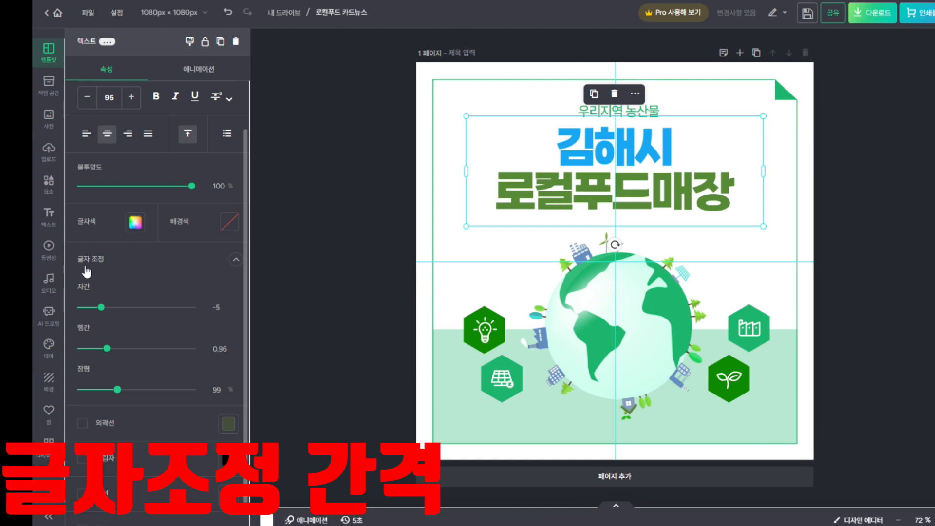
pyautogui.moveTo(103, 309); pyautogui.dragTo(111, 311)
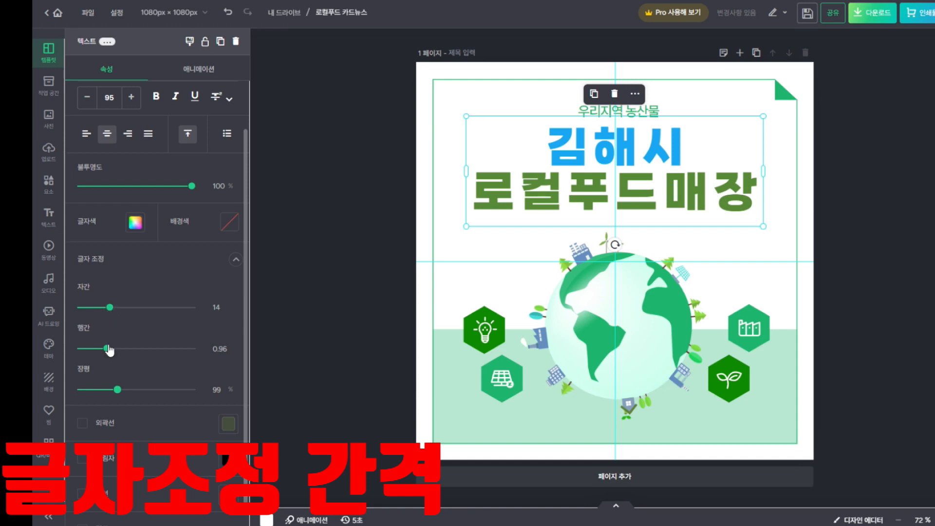
pyautogui.moveTo(108, 349); pyautogui.dragTo(116, 349)
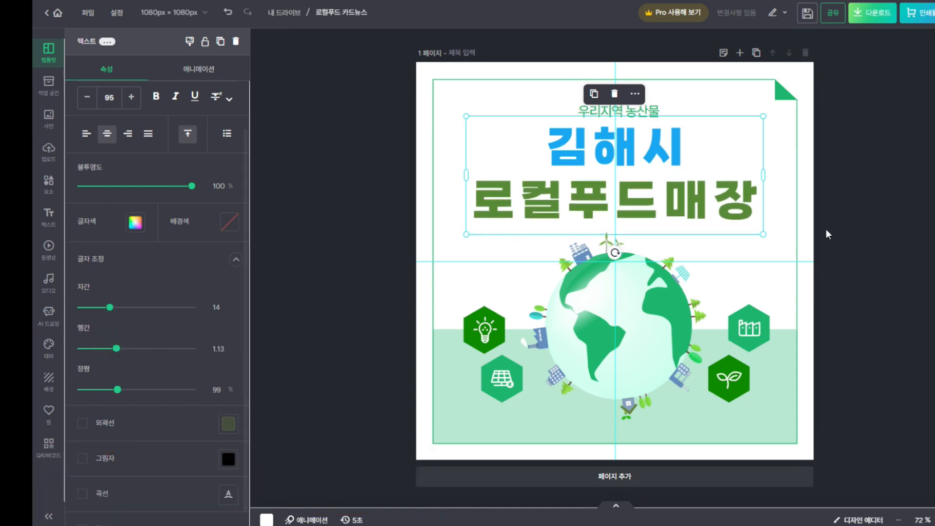
pyautogui.click(863, 213)
pyautogui.moveTo(654, 188); pyautogui.dragTo(660, 198)
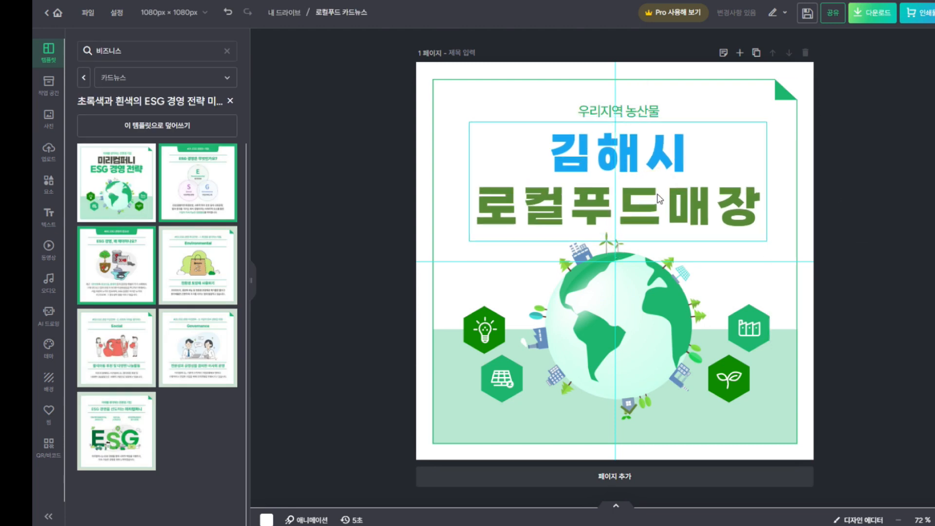
pyautogui.click(864, 163)
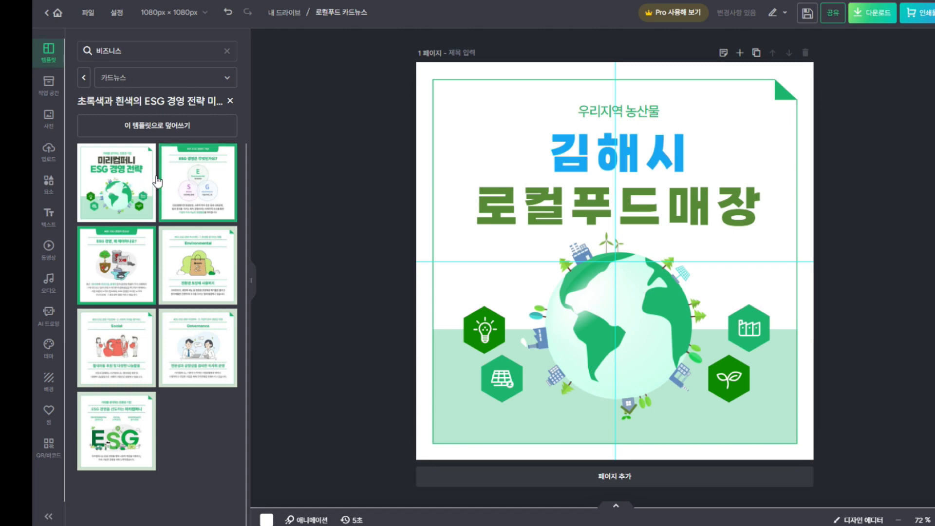
# Delete the globe illustration from the cover using its right-click 삭제 action
pyautogui.click(651, 285)
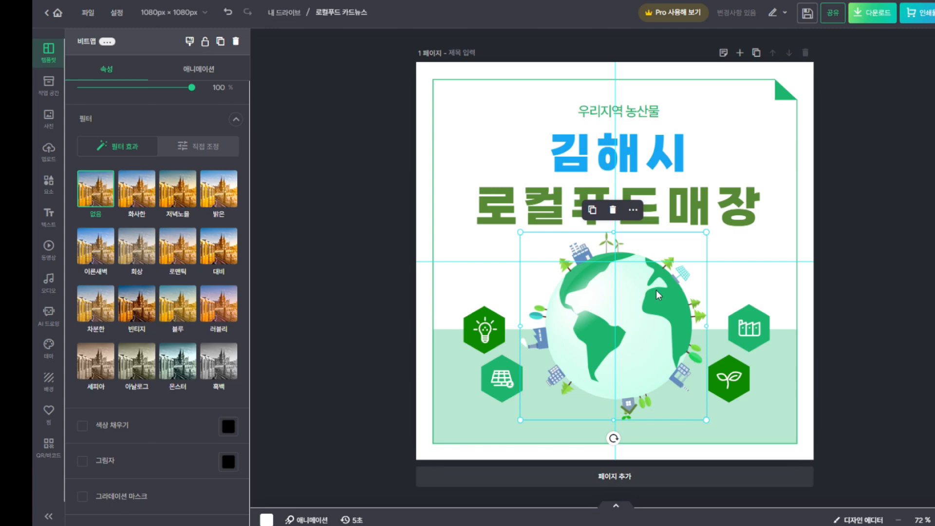
pyautogui.rightClick(650, 293)
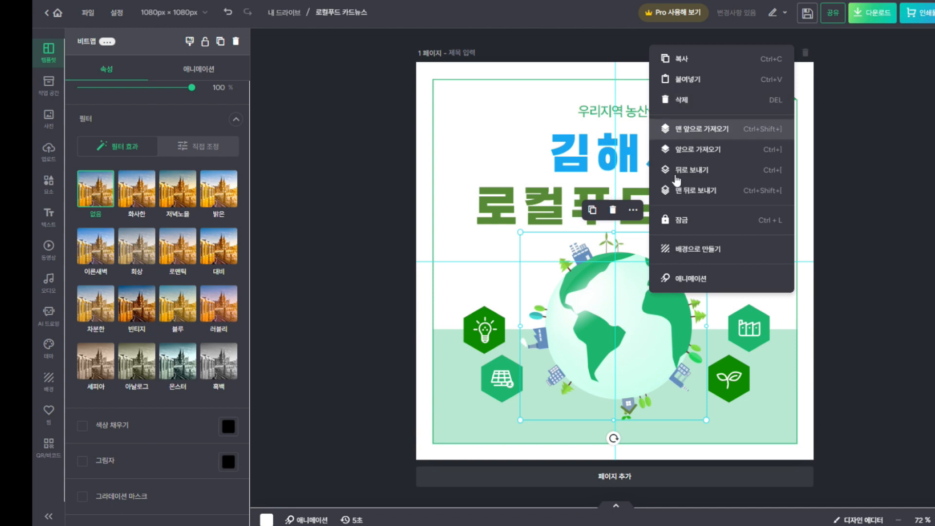
pyautogui.click(653, 322)
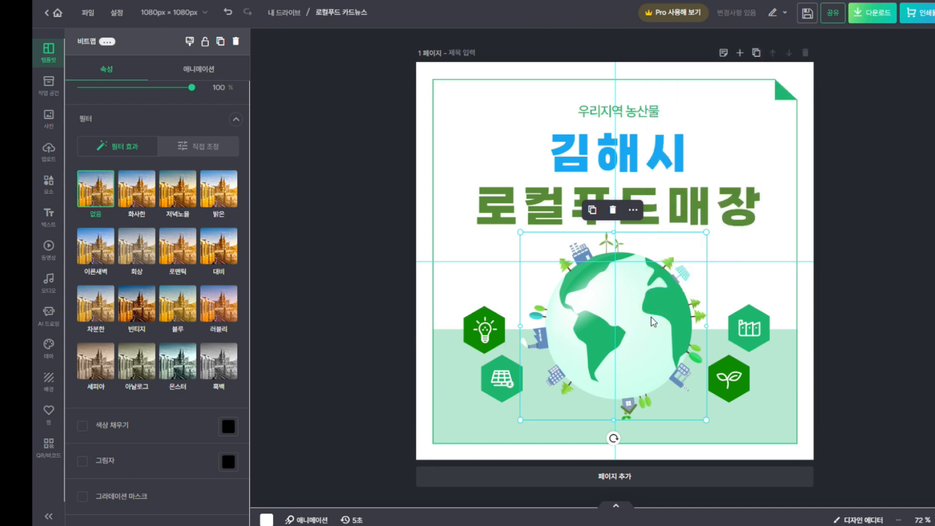
pyautogui.rightClick(653, 322)
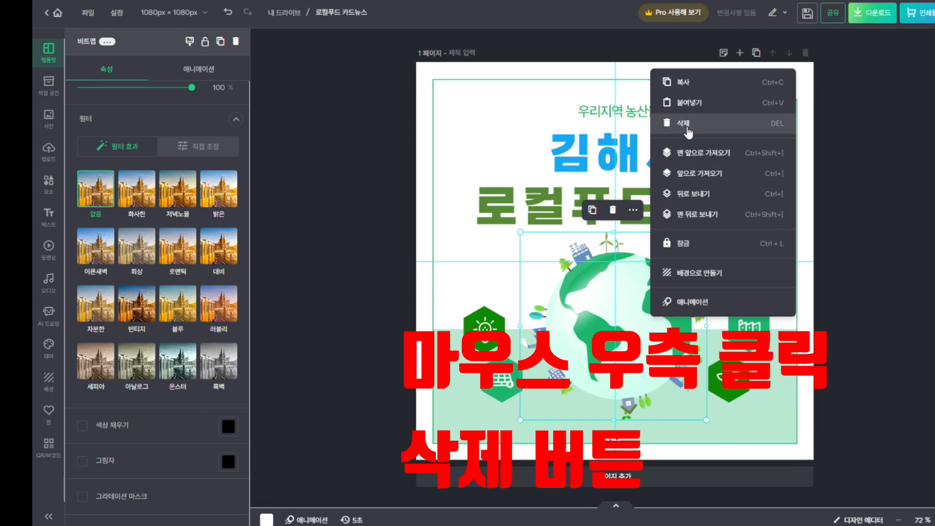
pyautogui.click(561, 287)
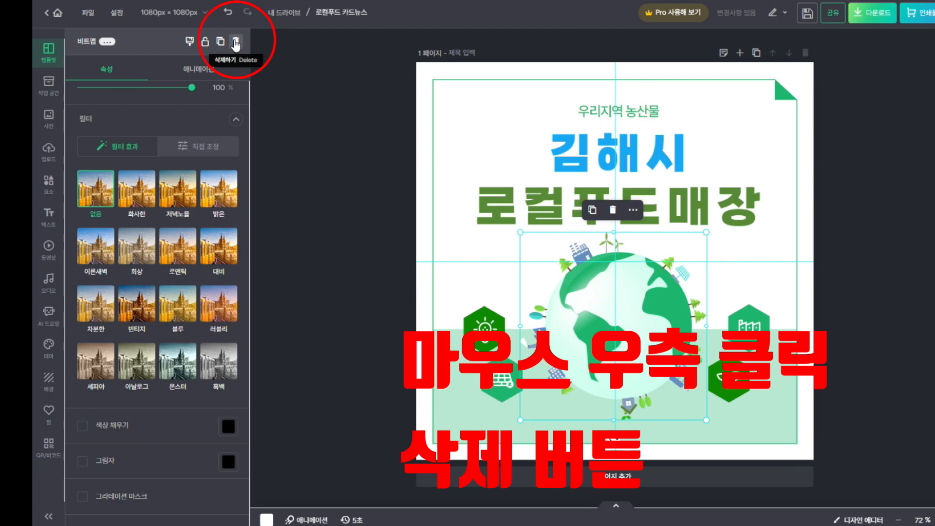
pyautogui.rightClick(647, 294)
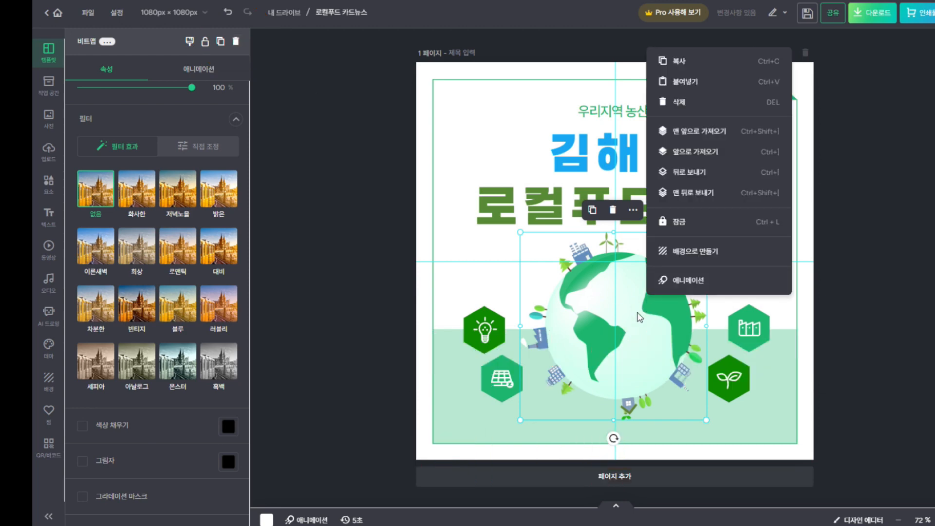
pyautogui.click(669, 109)
# Show the 요소 elements library and close its TIP popup
pyautogui.click(367, 279)
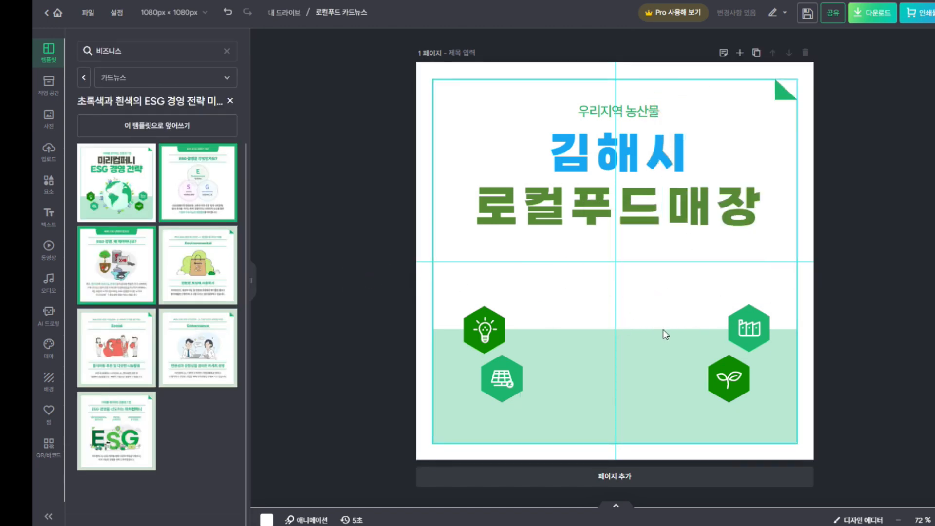
pyautogui.click(49, 194)
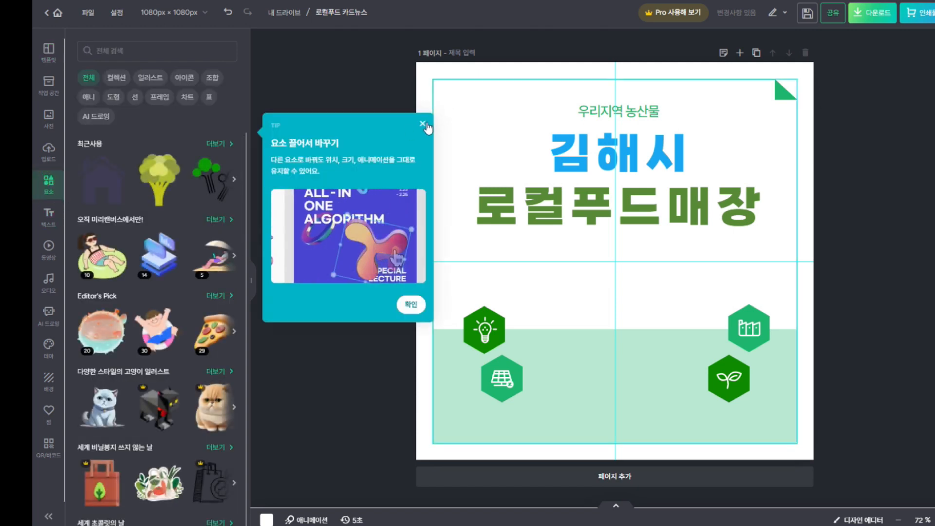
pyautogui.click(423, 124)
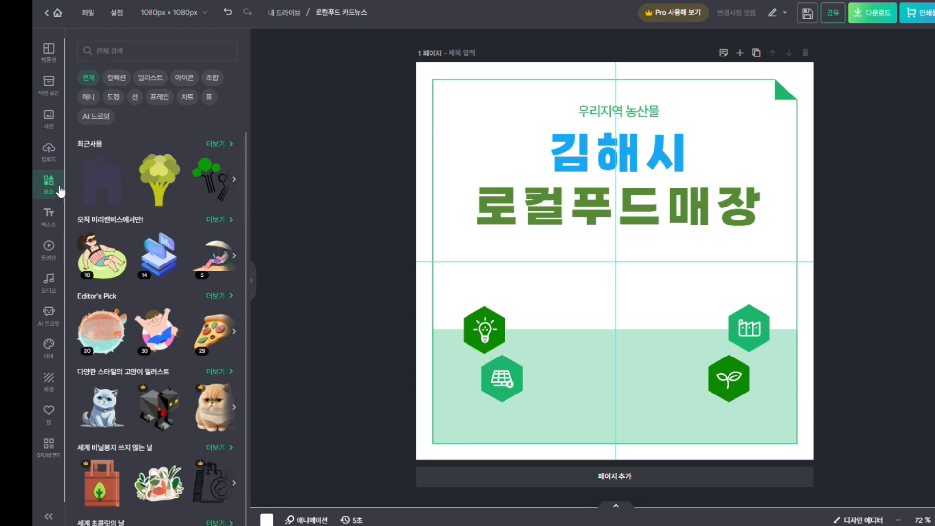
# Filter elements to frames and add a circle frame from the basic frames category
pyautogui.click(156, 98)
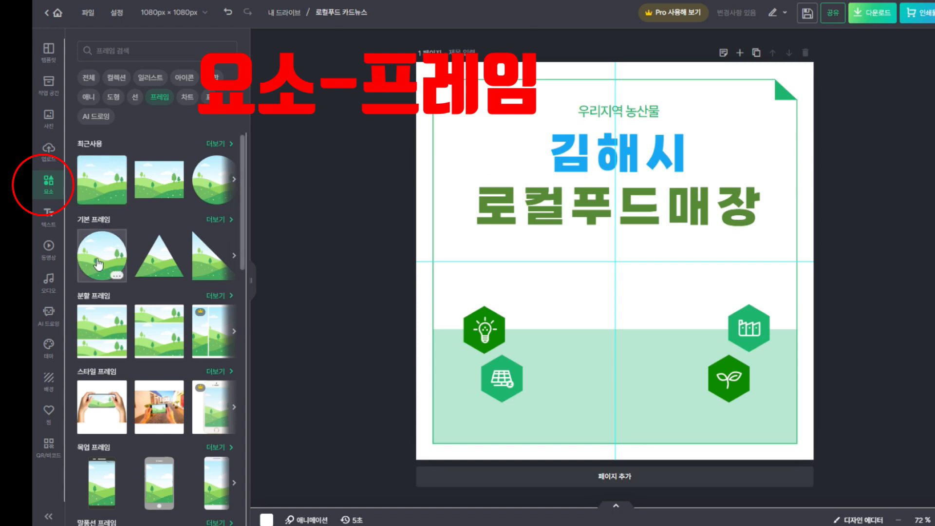
pyautogui.click(217, 144)
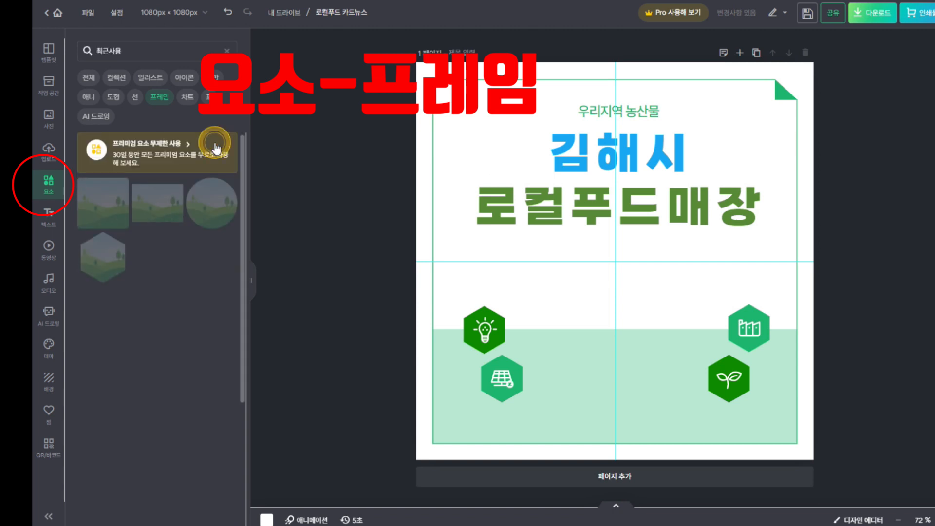
pyautogui.click(223, 50)
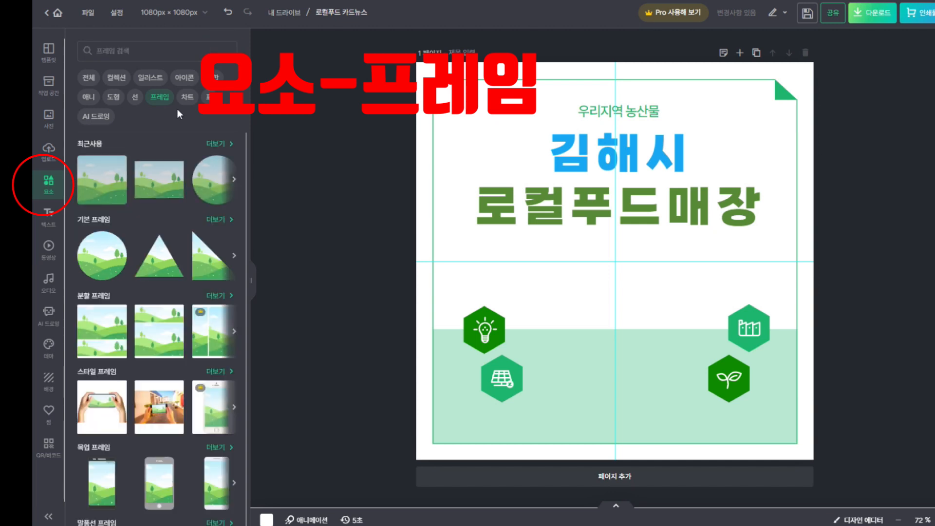
pyautogui.click(91, 222)
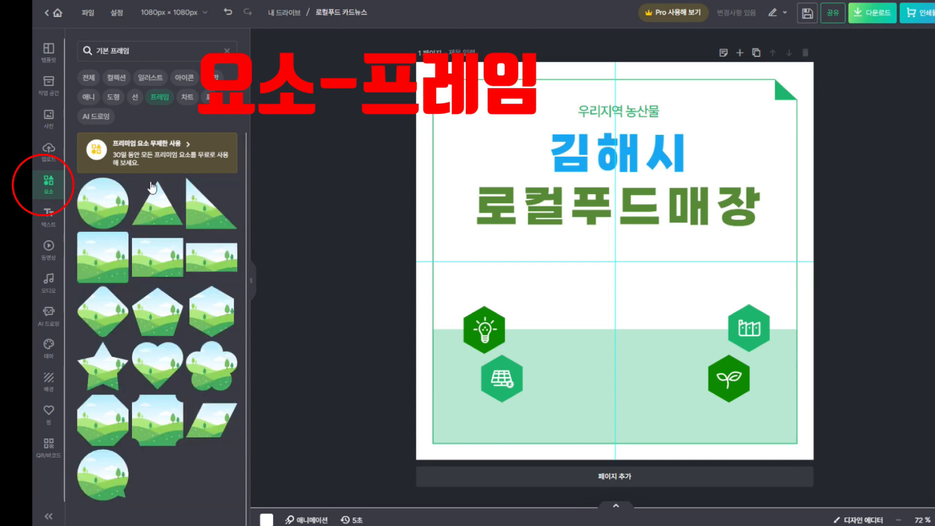
pyautogui.click(100, 210)
# Shrink the circle frame and centre it below the title between the hexagon icons
pyautogui.moveTo(799, 117); pyautogui.dragTo(694, 182)
pyautogui.moveTo(652, 207); pyautogui.dragTo(667, 254)
pyautogui.moveTo(716, 232); pyautogui.dragTo(704, 245)
pyautogui.moveTo(664, 280)
pyautogui.mouseDown()
pyautogui.moveTo(679, 290)
pyautogui.moveTo(674, 282)
pyautogui.mouseUp()
pyautogui.click(852, 265)
pyautogui.click(378, 286)
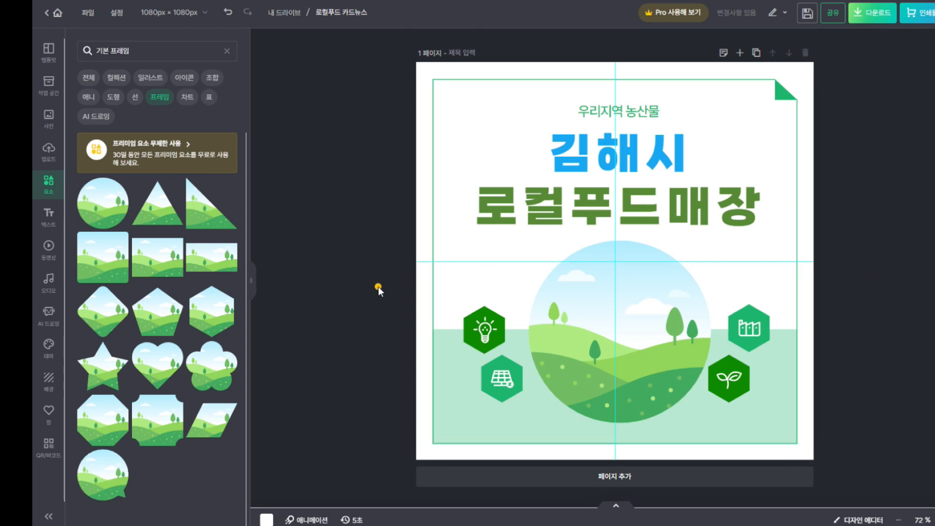
pyautogui.moveTo(668, 314); pyautogui.dragTo(668, 313)
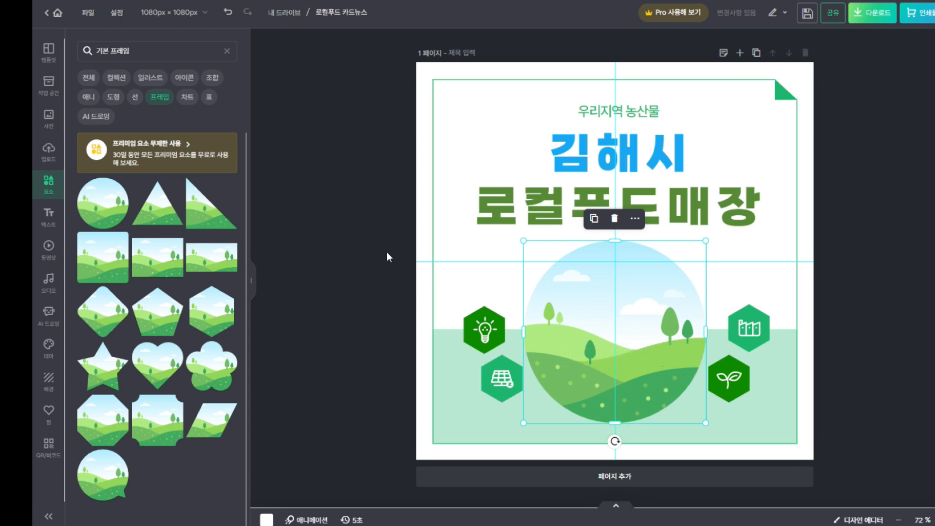
# Upload the store-interior photo from the computer and place it in the circle frame
pyautogui.click(54, 162)
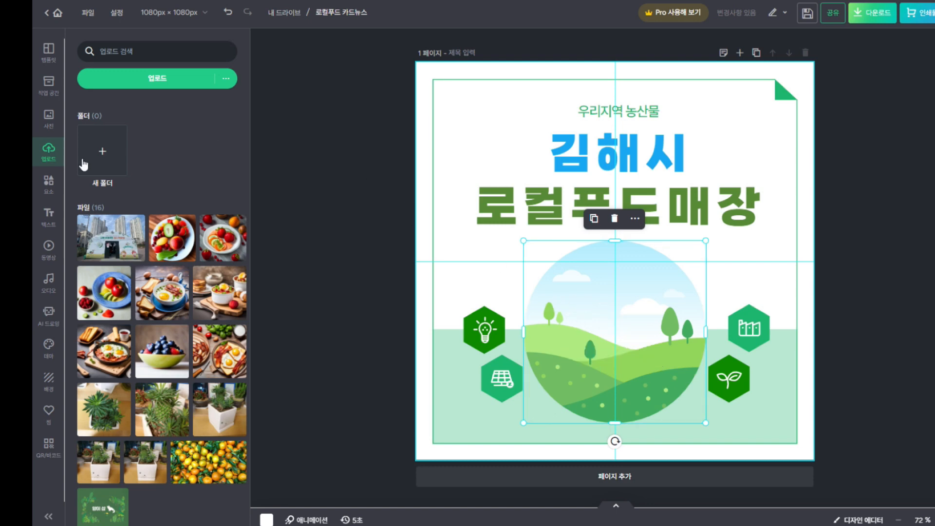
pyautogui.click(159, 81)
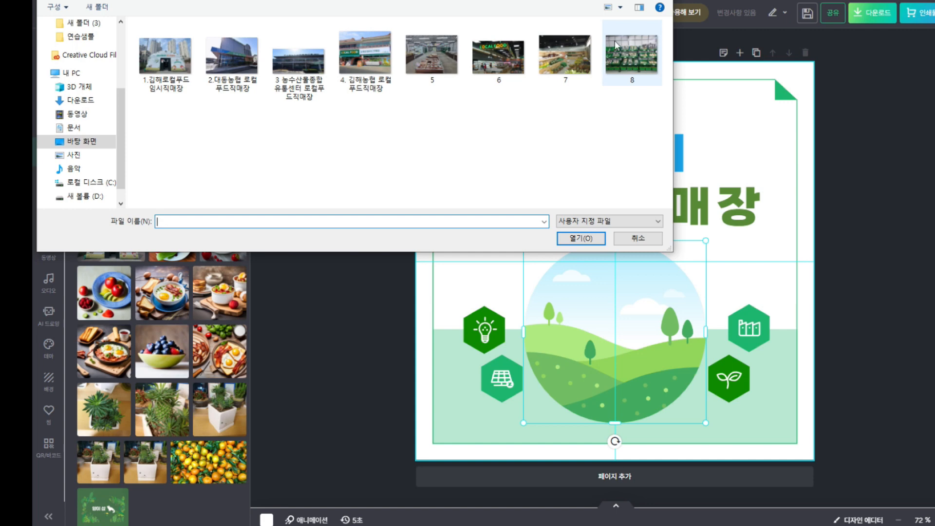
pyautogui.doubleClick(566, 64)
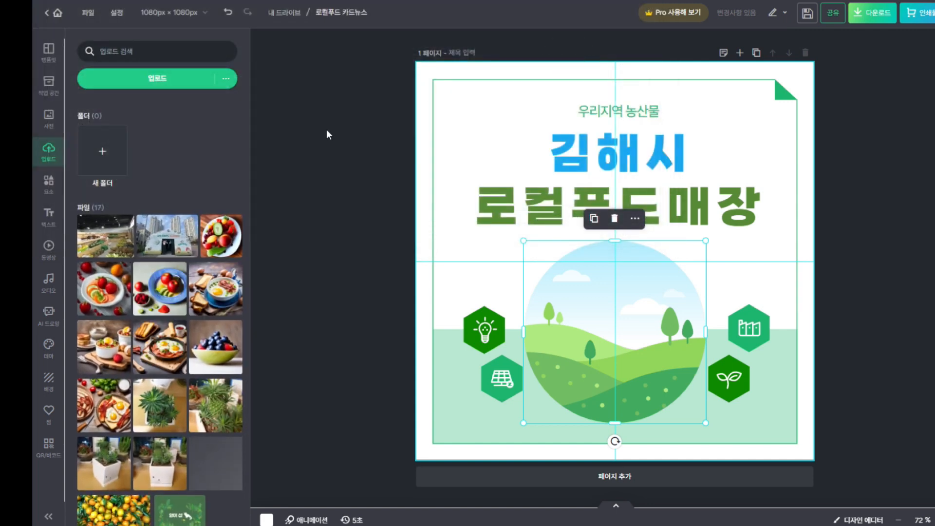
pyautogui.click(105, 243)
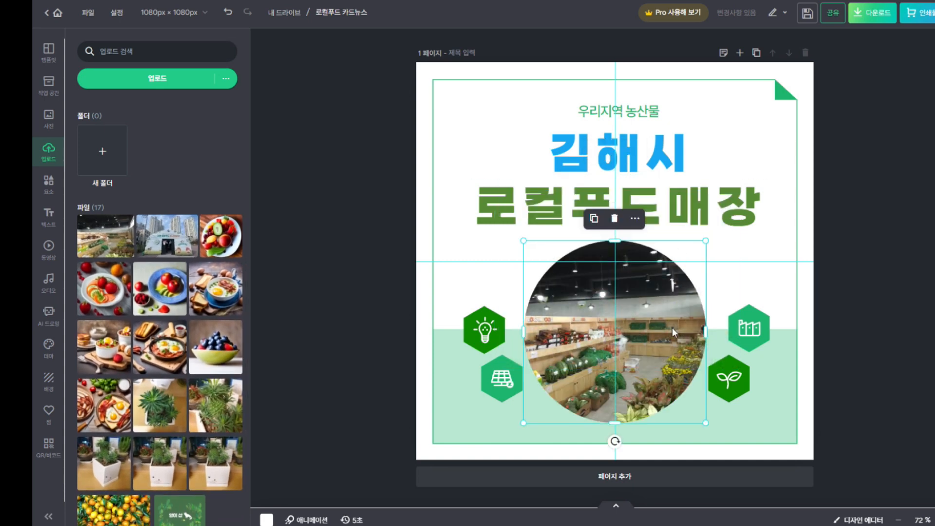
pyautogui.click(841, 285)
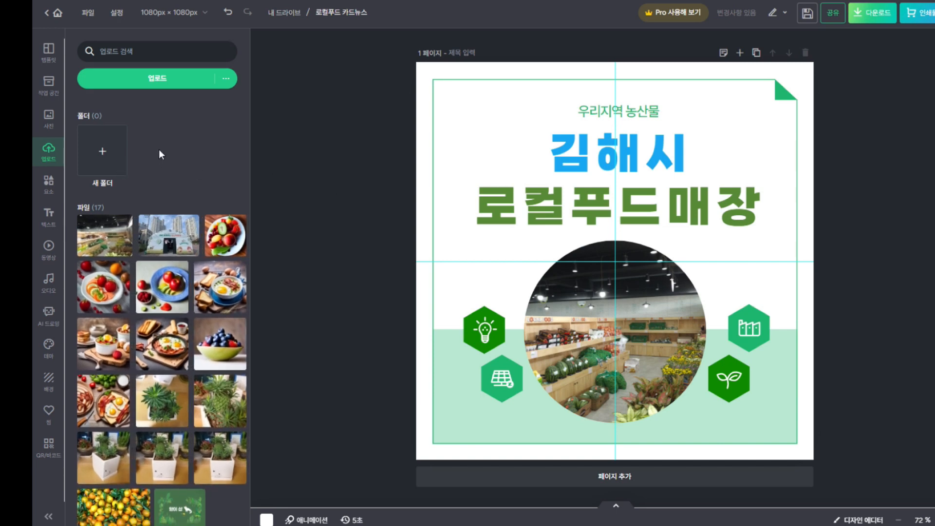
# Search stock photos for '로컬' and drop the supermarket produce photo into the circle frame
pyautogui.click(48, 117)
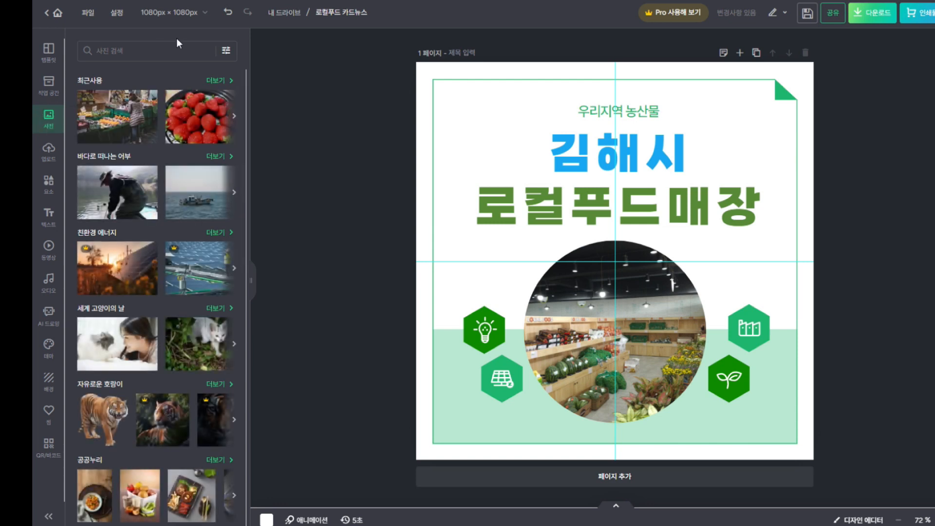
pyautogui.click(153, 56)
pyautogui.write('로컬')
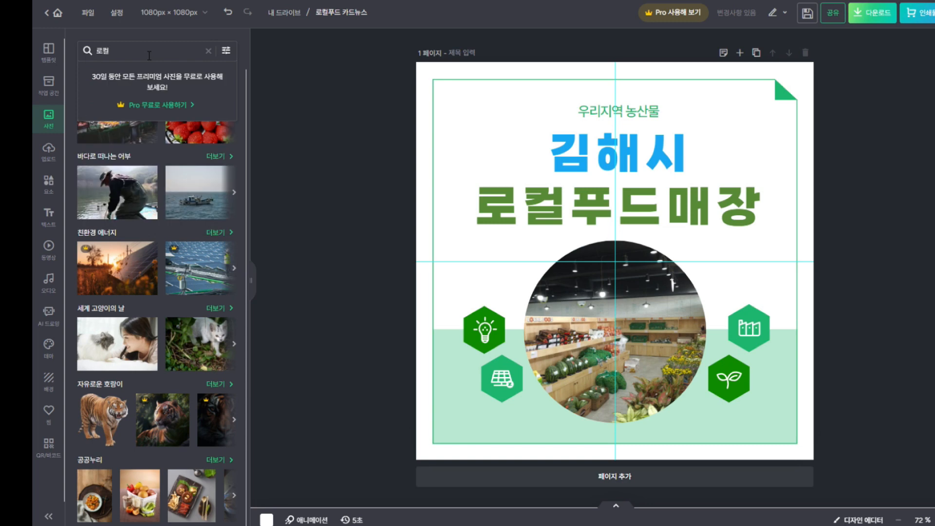
pyautogui.press('Return')
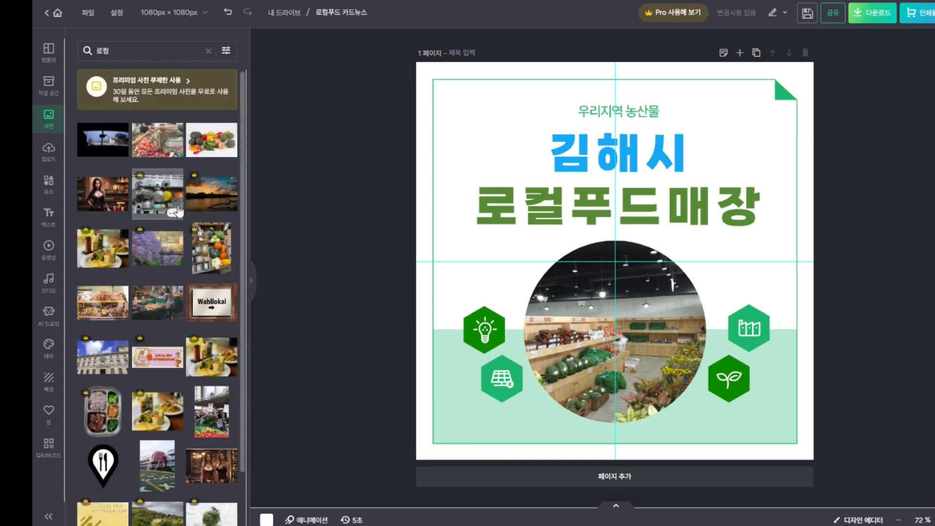
pyautogui.scroll(-2, 161, 312)
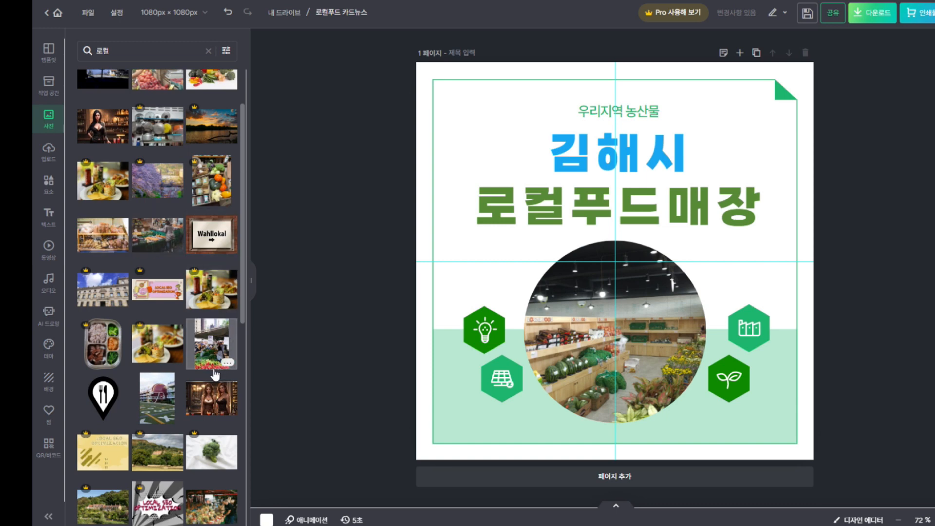
pyautogui.scroll(-5, 215, 375)
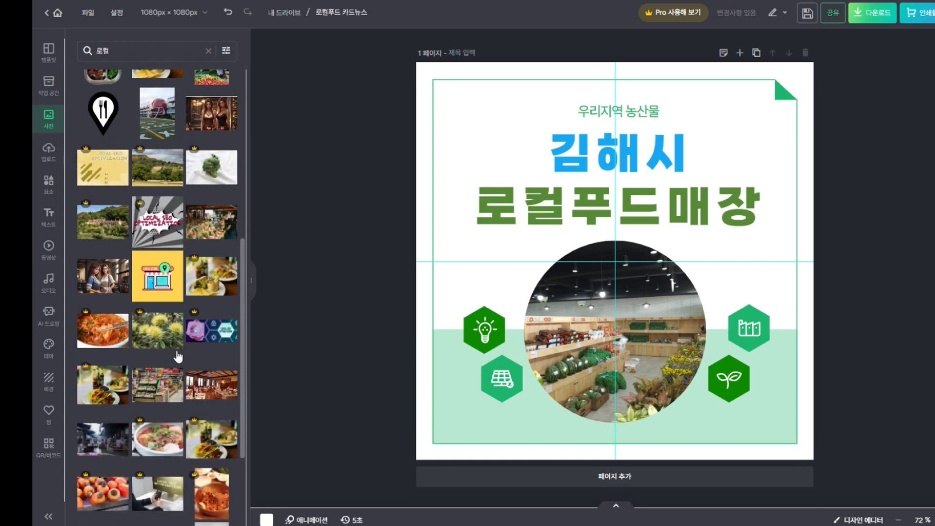
pyautogui.click(154, 395)
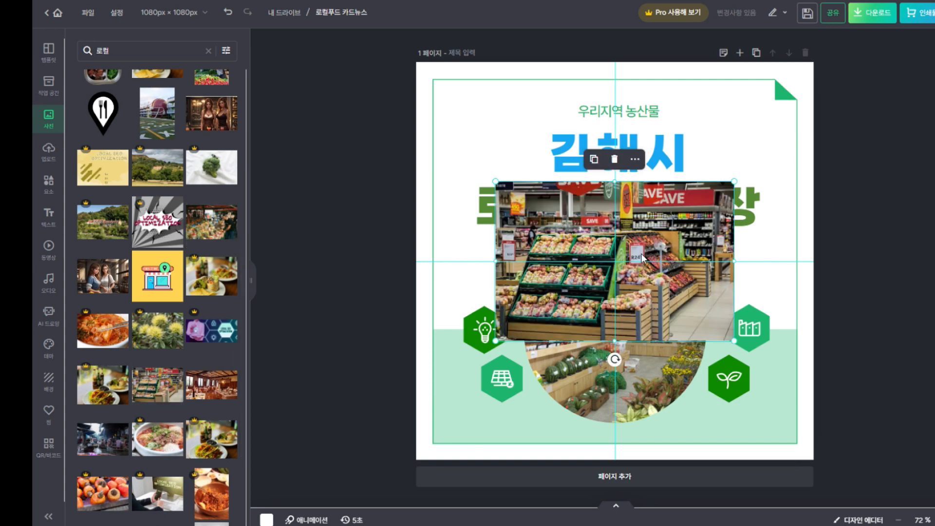
pyautogui.moveTo(642, 257); pyautogui.dragTo(645, 286)
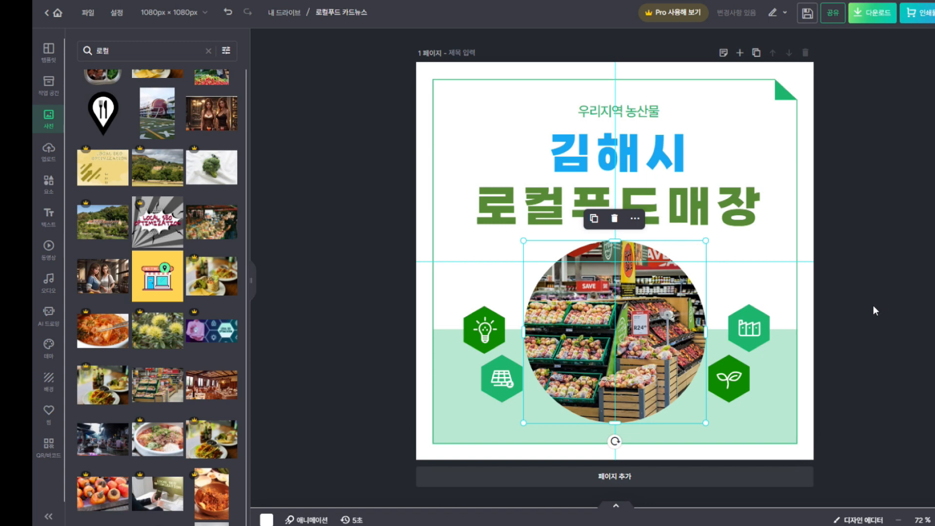
pyautogui.click(315, 293)
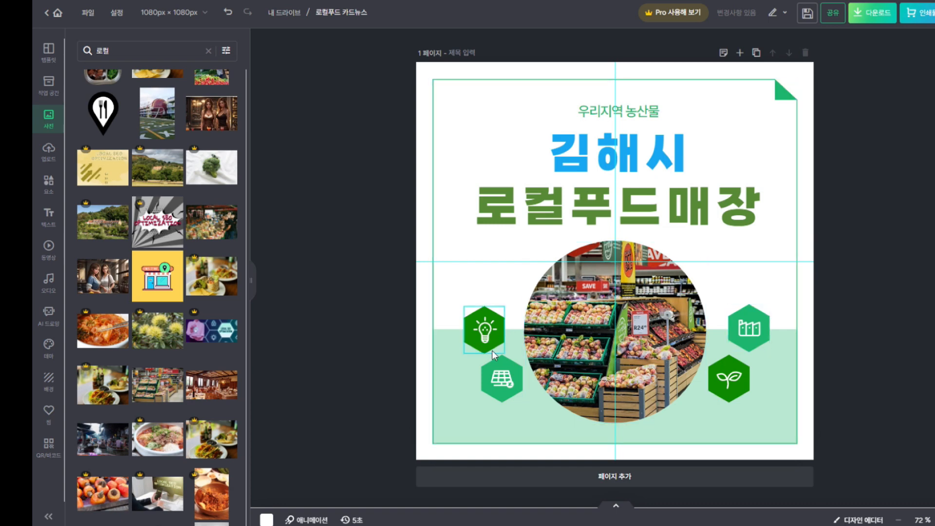
# Inspect the building, lightbulb, solar-panel and sprout hexagon icons one by one
pyautogui.click(761, 328)
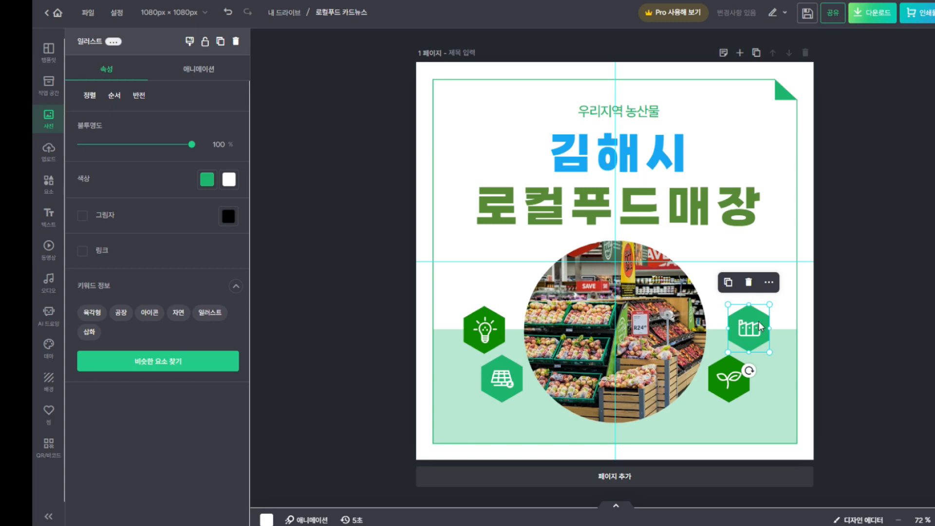
pyautogui.click(487, 332)
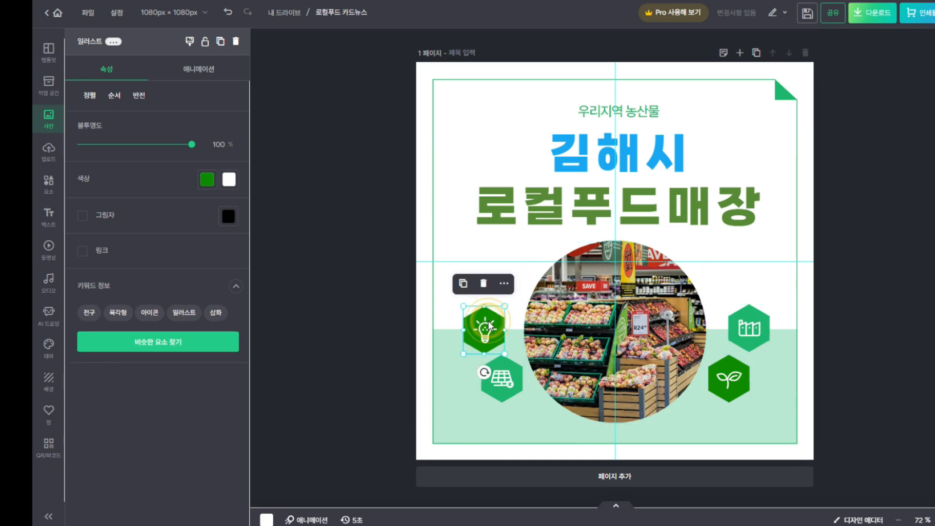
pyautogui.click(518, 384)
pyautogui.click(729, 379)
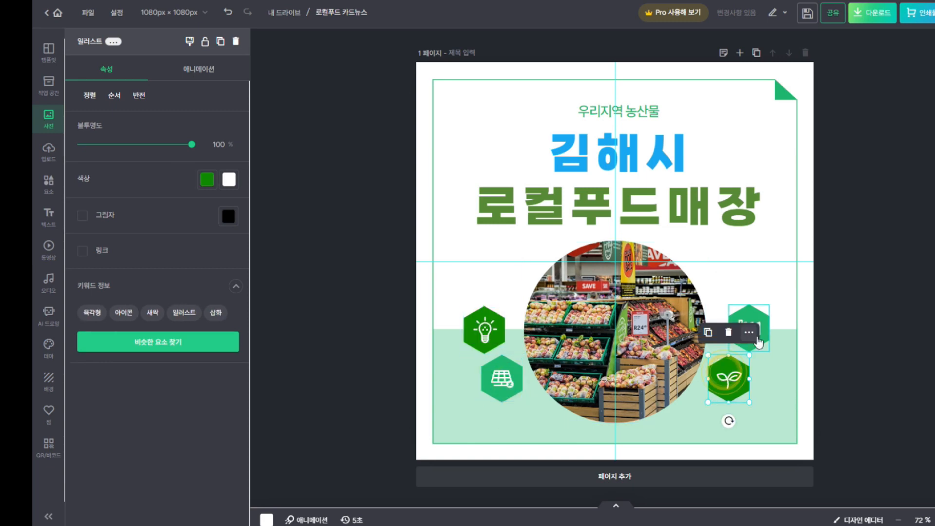
pyautogui.click(755, 321)
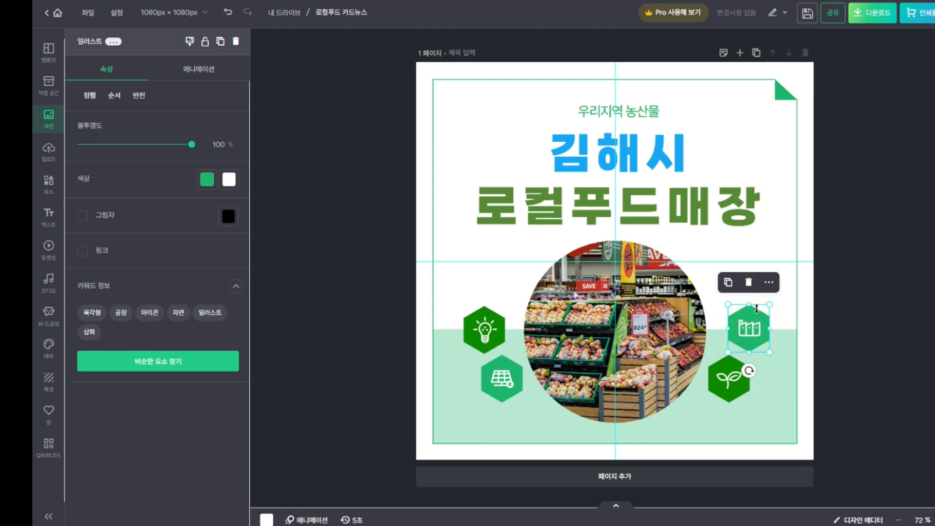
# Search elements for '로컬' and narrow the results to illustrations
pyautogui.click(54, 190)
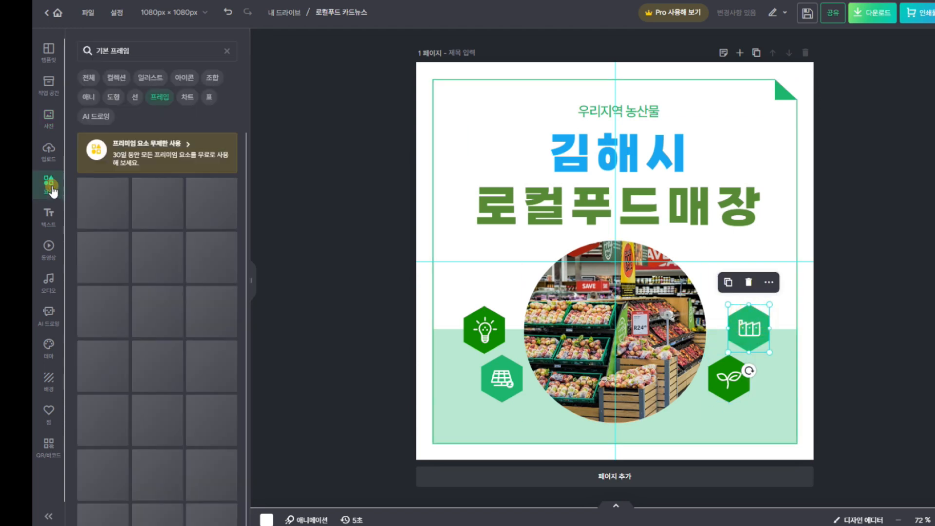
pyautogui.click(227, 51)
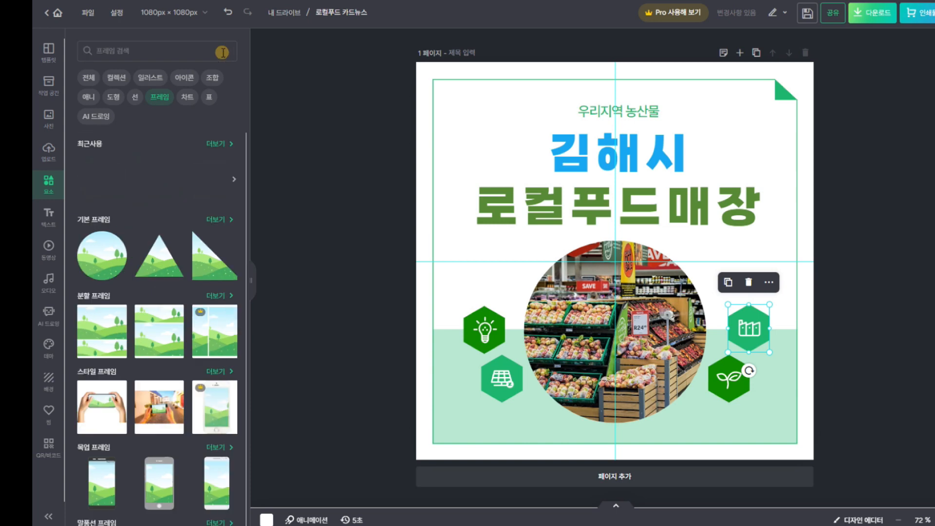
pyautogui.click(140, 52)
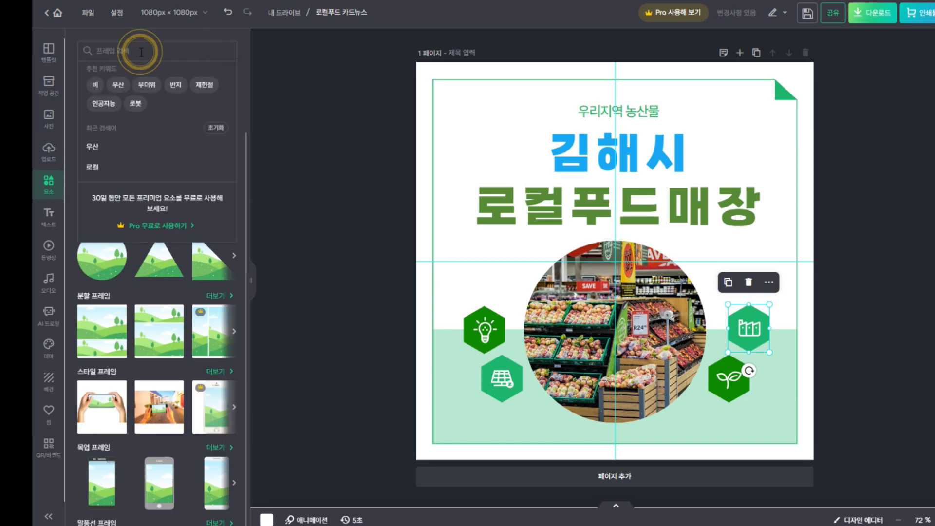
pyautogui.write('로')
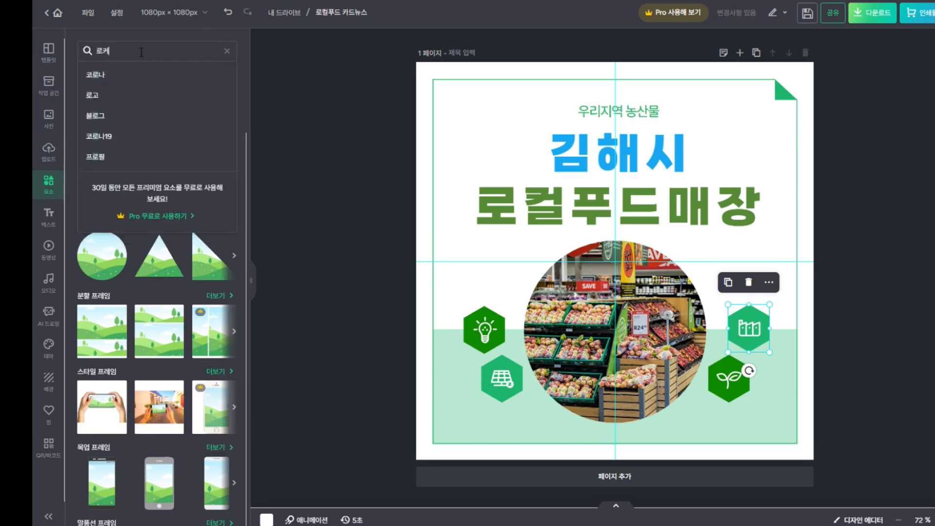
pyautogui.write('컬')
pyautogui.press('Return')
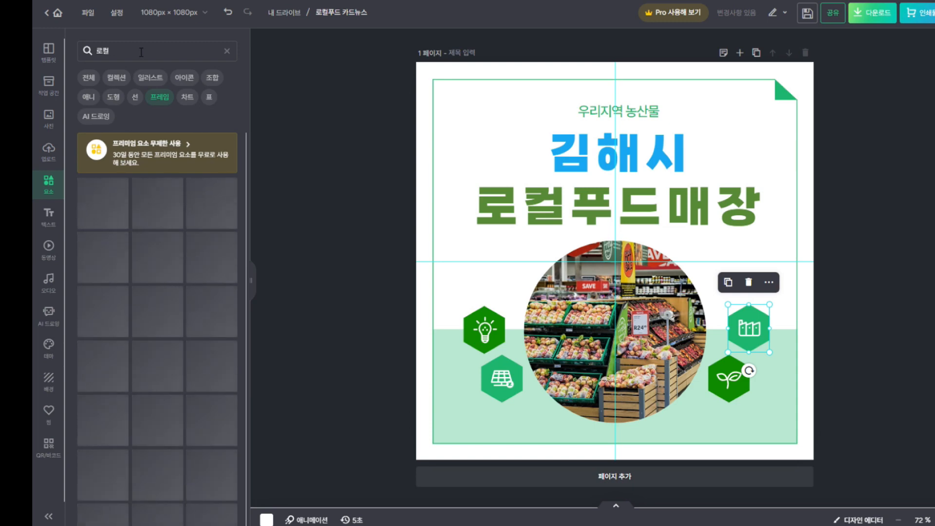
pyautogui.click(89, 79)
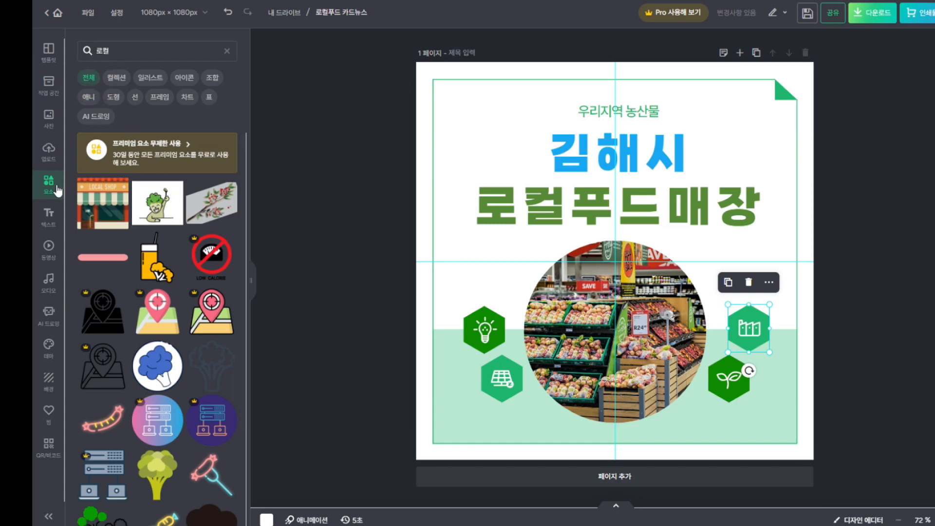
pyautogui.scroll(-3, 181, 268)
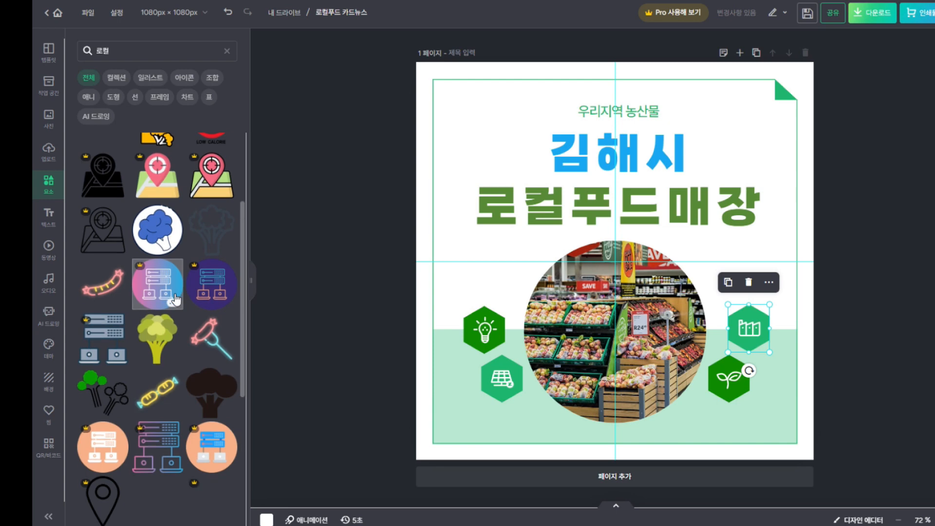
pyautogui.scroll(-4, 194, 351)
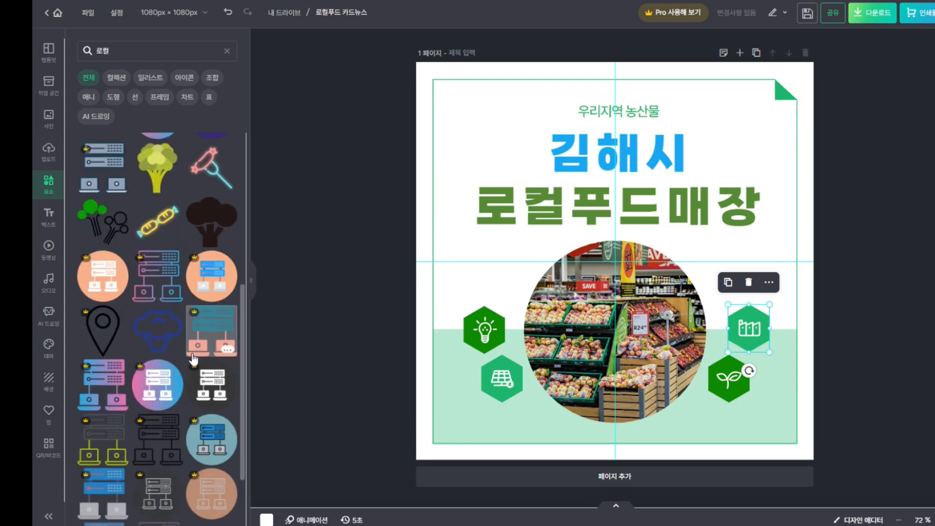
pyautogui.scroll(-1, 193, 359)
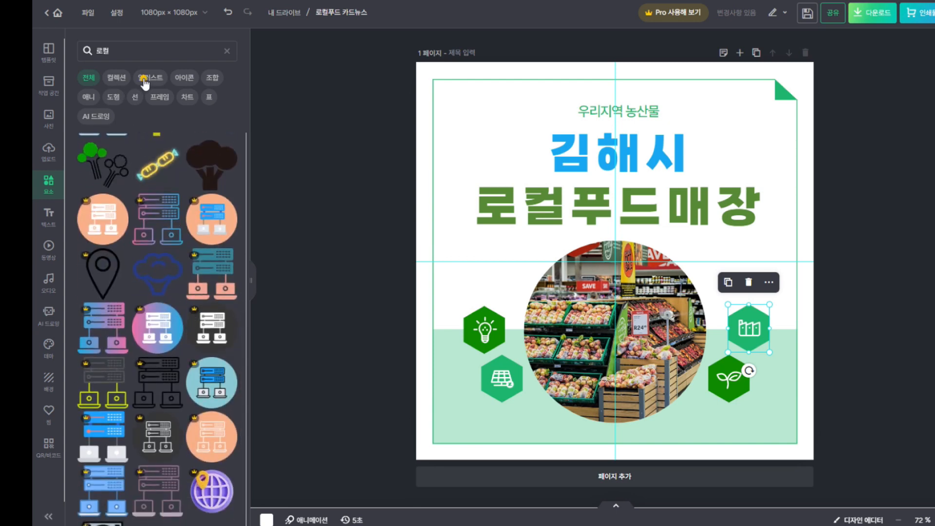
pyautogui.click(144, 79)
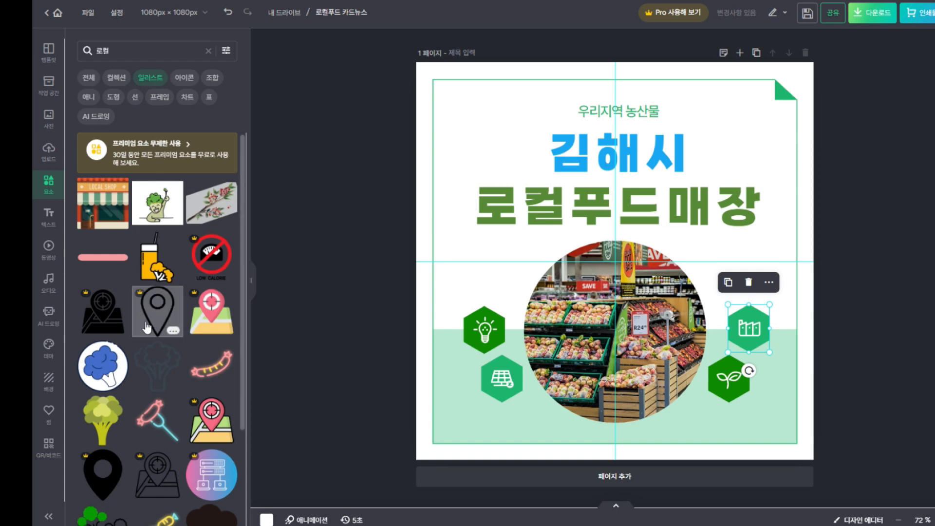
pyautogui.scroll(-3, 156, 311)
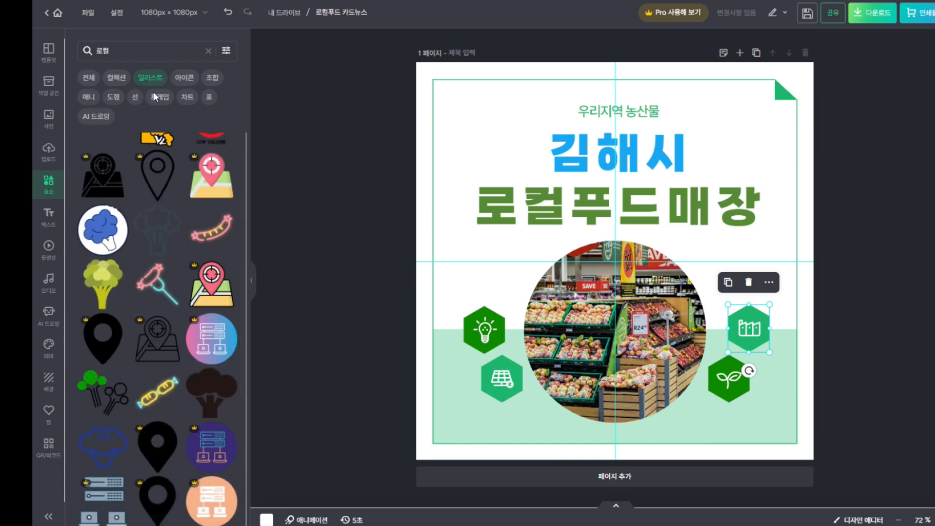
# Swap the lightbulb hexagon for a small broccoli illustration tilted about 27 degrees
pyautogui.click(103, 290)
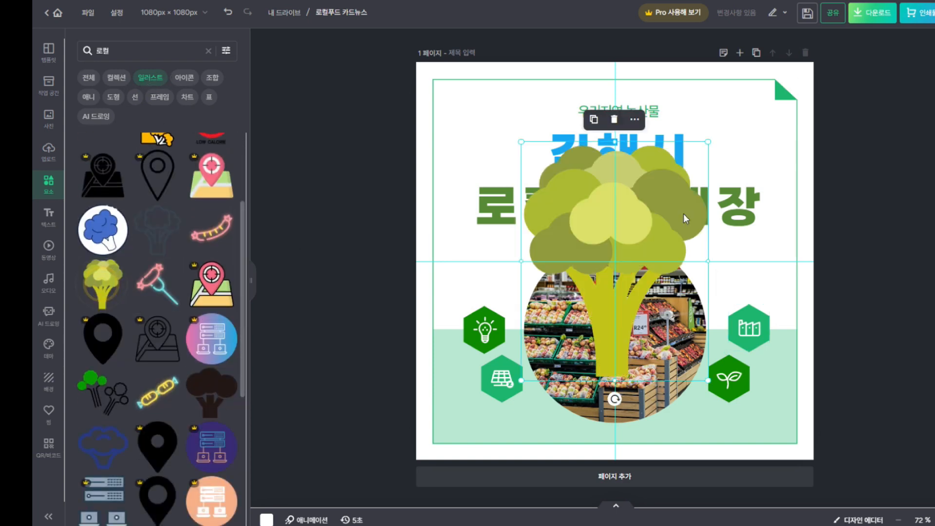
pyautogui.moveTo(704, 144); pyautogui.dragTo(493, 280)
pyautogui.click(482, 343)
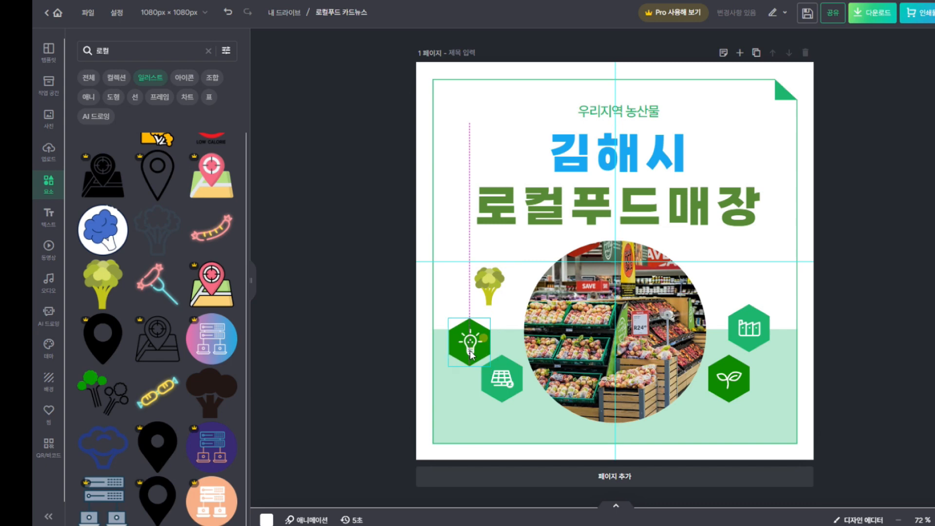
pyautogui.click(463, 293)
pyautogui.moveTo(495, 285); pyautogui.dragTo(486, 328)
pyautogui.moveTo(484, 370); pyautogui.dragTo(499, 364)
pyautogui.moveTo(480, 321); pyautogui.dragTo(487, 324)
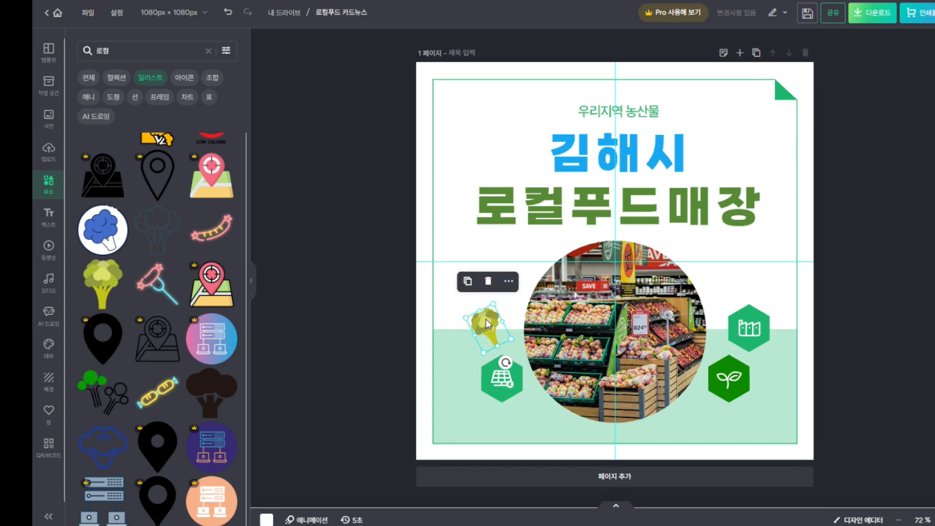
# Search illustrations for '야채' and dismiss the colour-editing tip
pyautogui.click(121, 51)
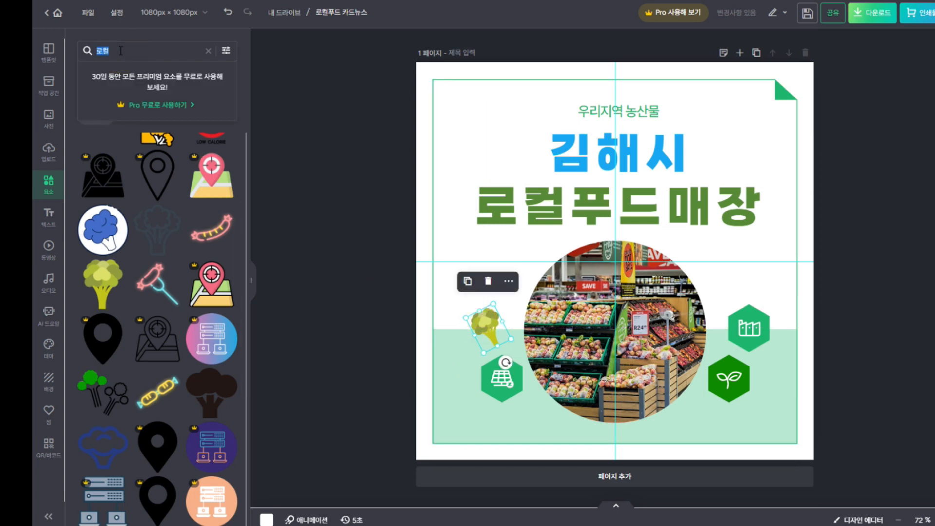
pyautogui.write('야채')
pyautogui.press('Return')
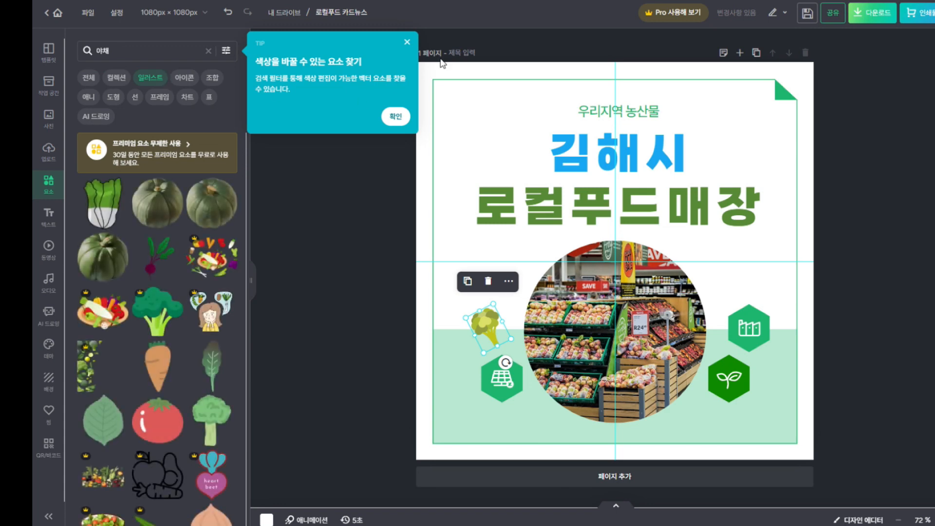
pyautogui.click(402, 38)
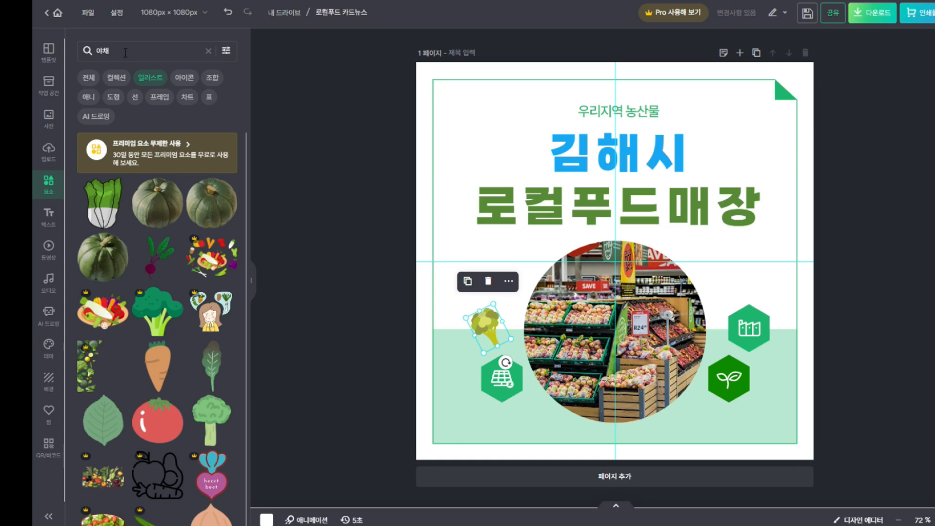
# Add a small onion illustration to the mint area at the card's lower left
pyautogui.scroll(-3, 171, 302)
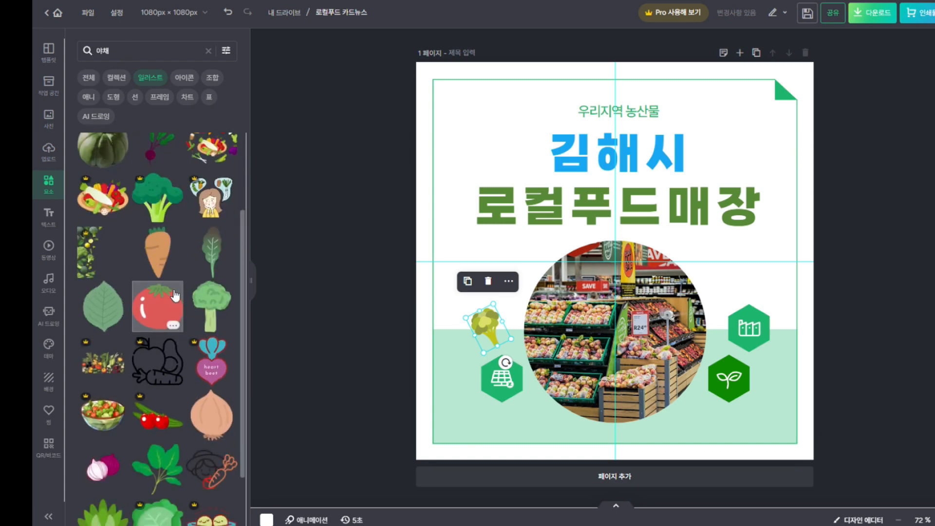
pyautogui.scroll(-6, 174, 295)
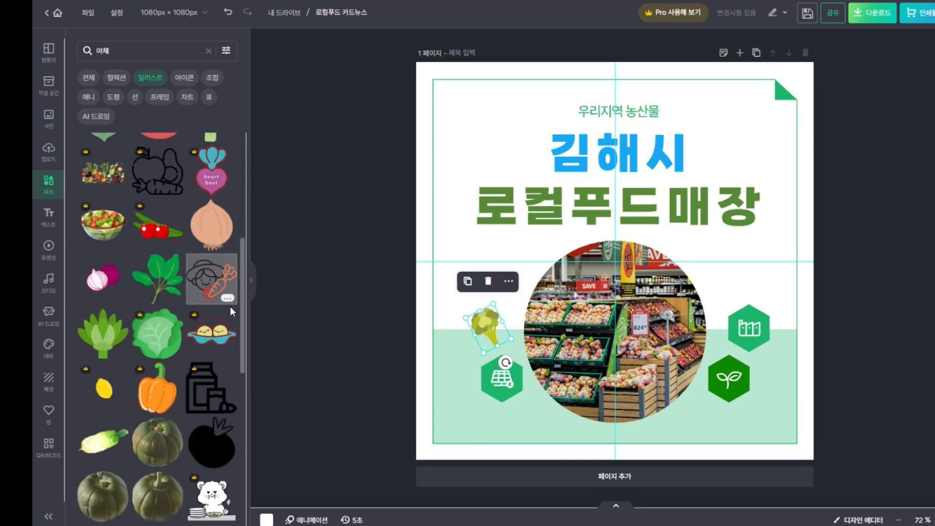
pyautogui.scroll(-4, 223, 306)
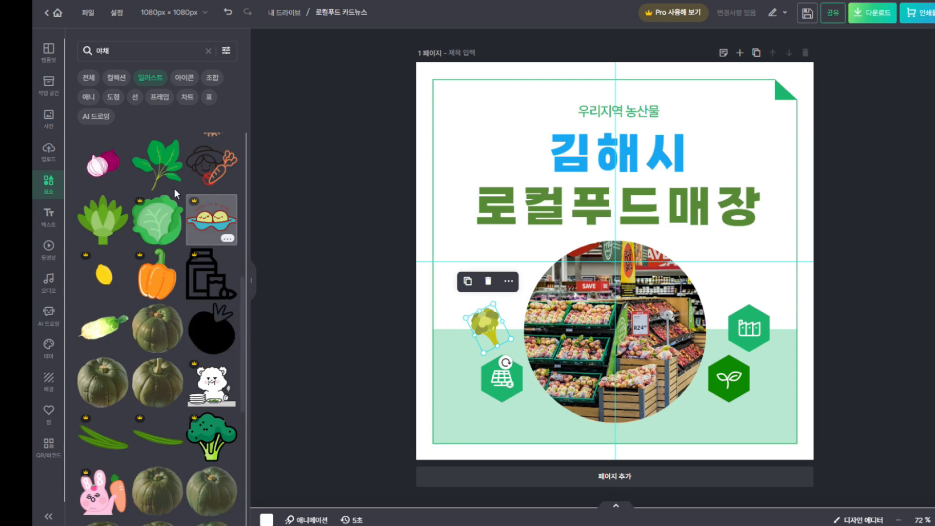
pyautogui.click(108, 171)
pyautogui.moveTo(731, 146); pyautogui.dragTo(610, 266)
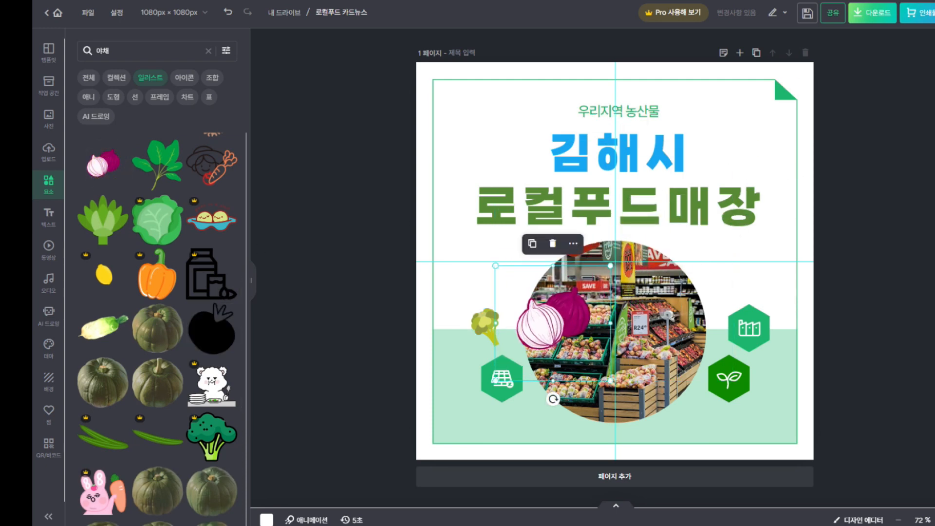
pyautogui.moveTo(549, 324); pyautogui.dragTo(452, 387)
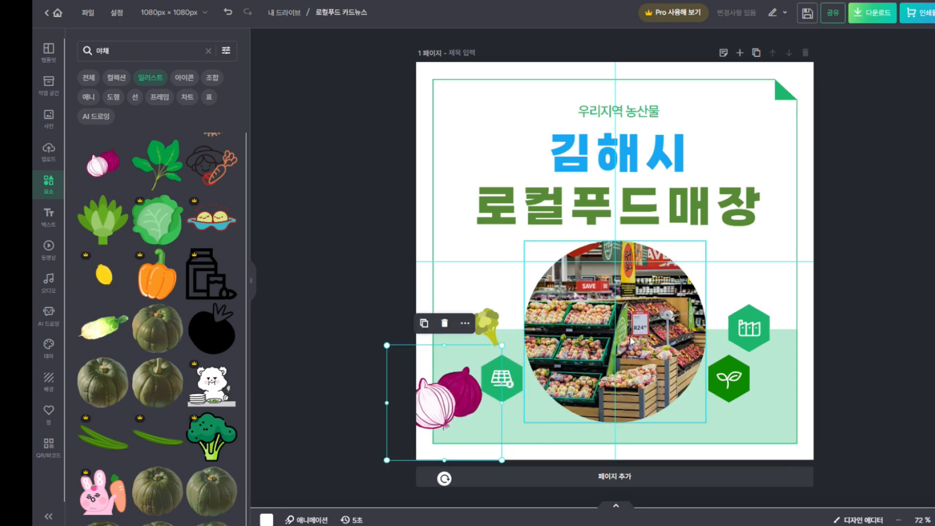
pyautogui.moveTo(441, 400)
pyautogui.mouseDown()
pyautogui.moveTo(498, 359)
pyautogui.moveTo(497, 369)
pyautogui.moveTo(534, 360)
pyautogui.moveTo(455, 412)
pyautogui.moveTo(439, 413)
pyautogui.mouseUp()
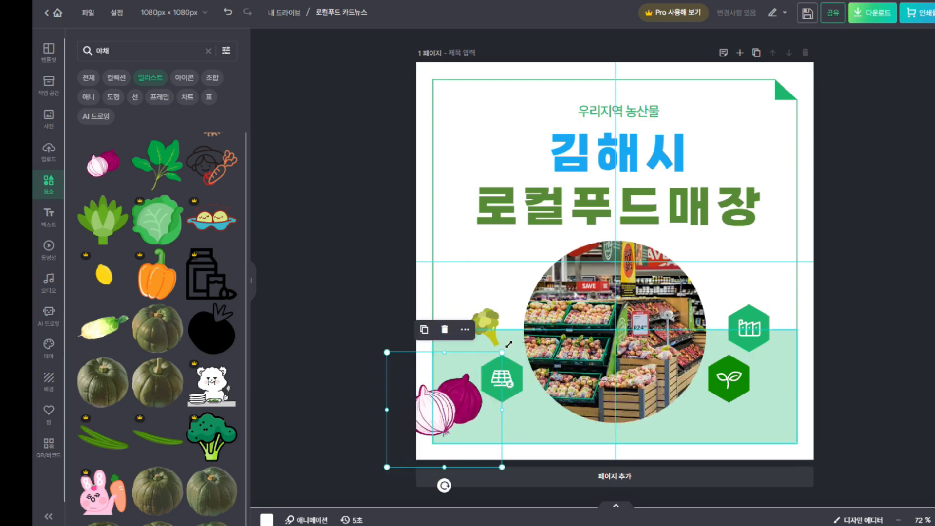
pyautogui.moveTo(502, 351); pyautogui.dragTo(469, 384)
pyautogui.moveTo(440, 421); pyautogui.dragTo(470, 426)
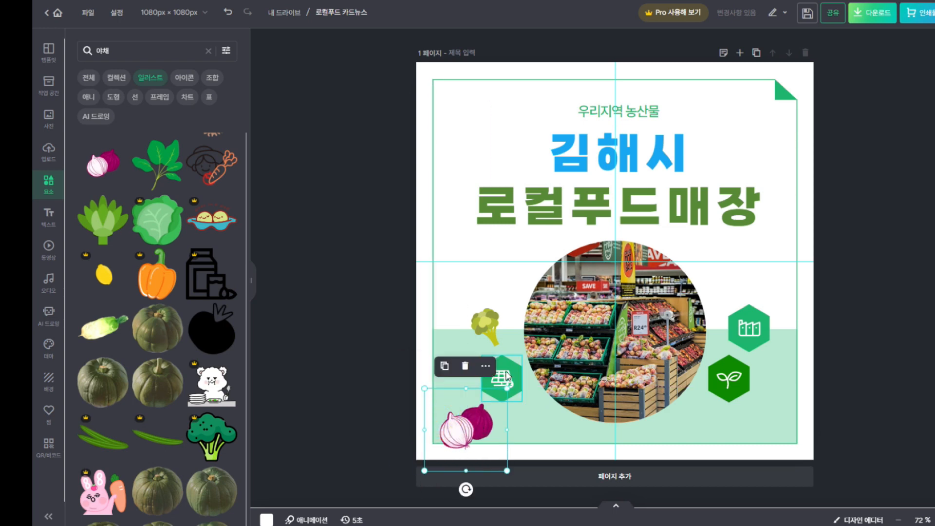
pyautogui.click(506, 376)
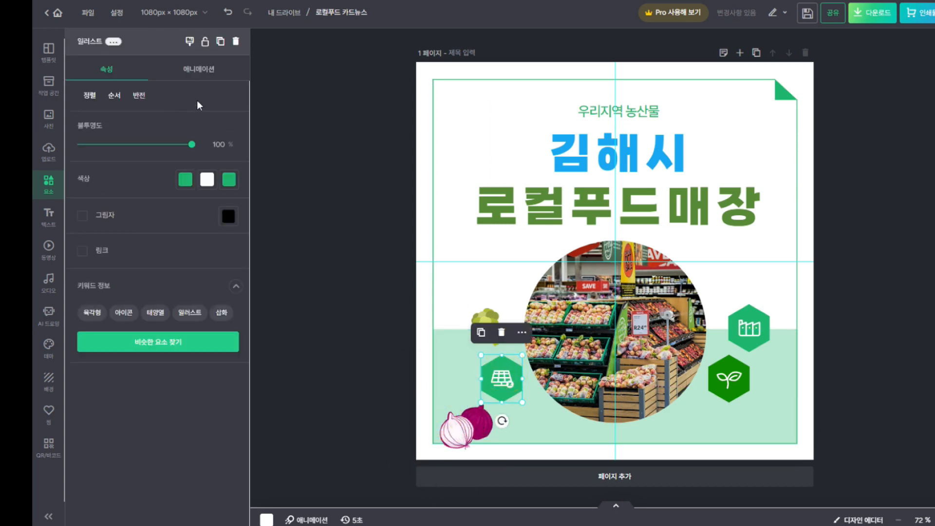
# Delete the solar-panel hexagon and shrink the onion, aligning it to the guide
pyautogui.click(235, 41)
pyautogui.moveTo(470, 423); pyautogui.dragTo(498, 400)
pyautogui.moveTo(536, 355); pyautogui.dragTo(512, 388)
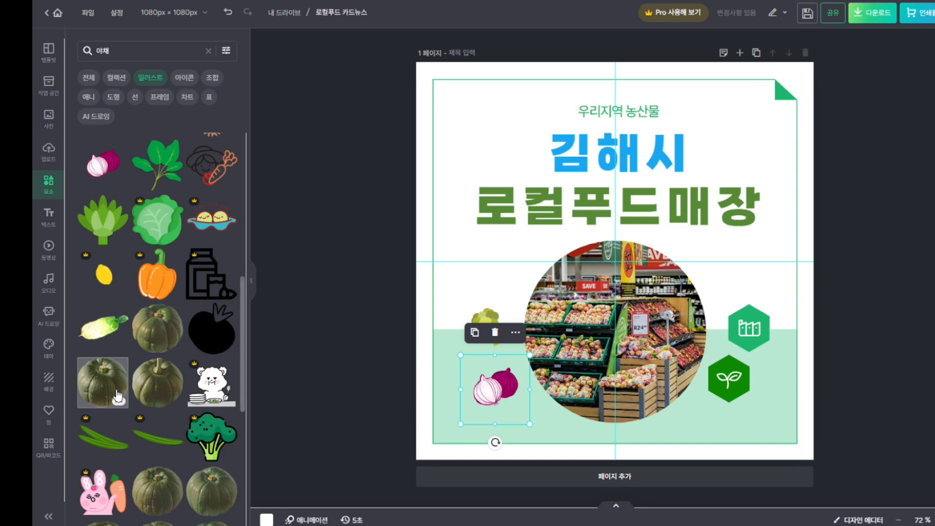
# Add a tilted 171 × 93 px radish right of the photo and delete the factory and sprout hexagons
pyautogui.click(105, 328)
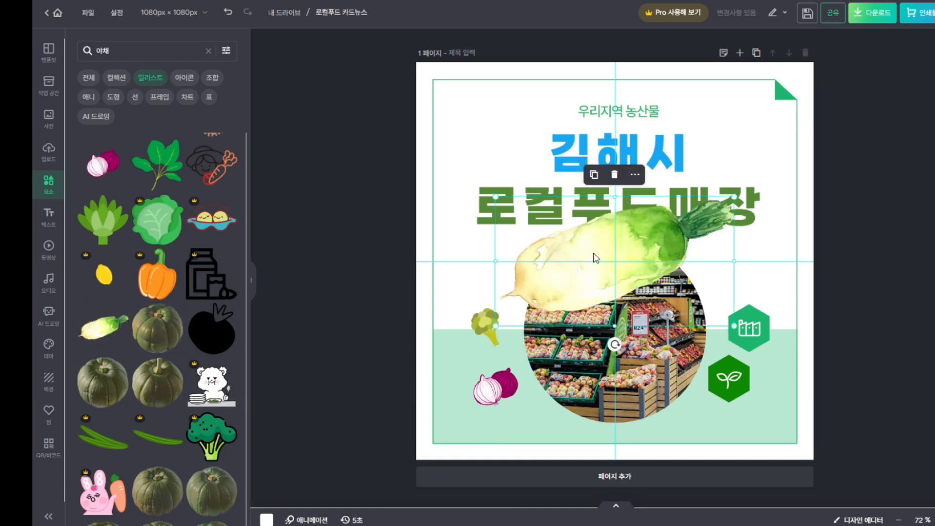
pyautogui.moveTo(625, 255); pyautogui.dragTo(532, 249)
pyautogui.moveTo(604, 208); pyautogui.dragTo(774, 275)
pyautogui.moveTo(824, 246); pyautogui.dragTo(795, 261)
pyautogui.moveTo(756, 286); pyautogui.dragTo(755, 268)
pyautogui.click(756, 340)
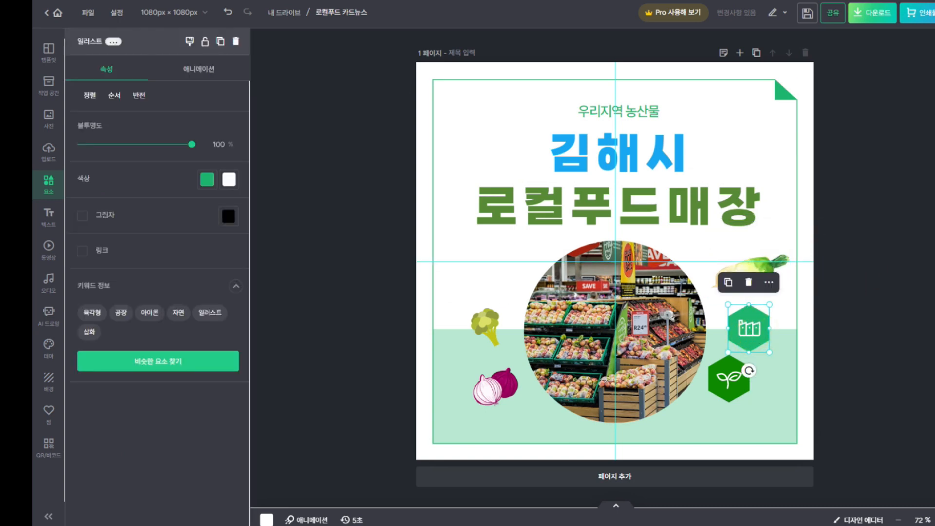
pyautogui.click(748, 287)
pyautogui.moveTo(748, 287); pyautogui.dragTo(768, 344)
pyautogui.moveTo(789, 273)
pyautogui.mouseDown()
pyautogui.moveTo(777, 289)
pyautogui.moveTo(774, 282)
pyautogui.mouseUp()
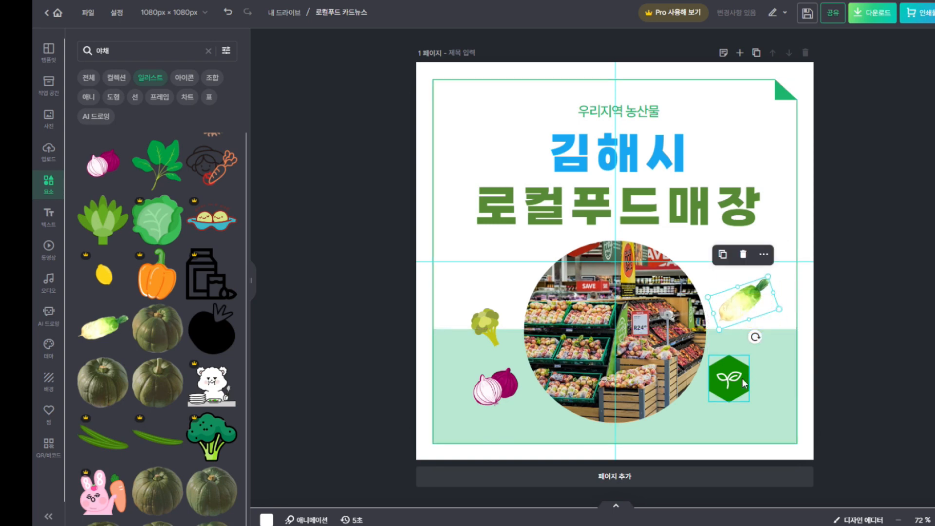
pyautogui.click(741, 379)
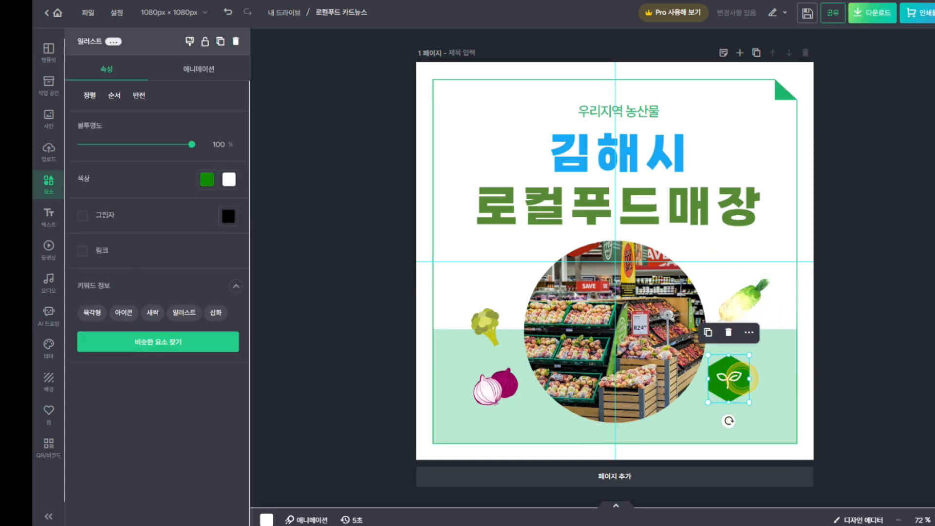
pyautogui.click(729, 332)
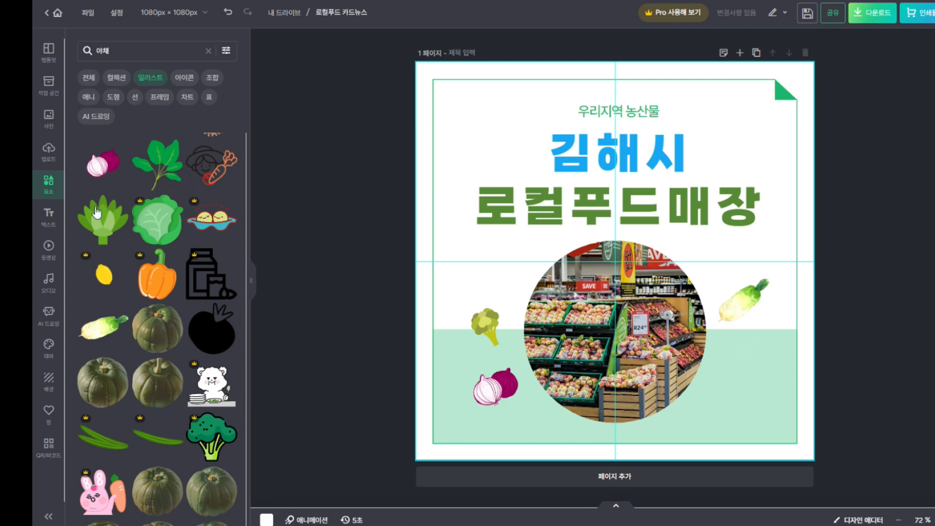
# Add a pumpkin illustration, shrink it, and place it at the lower right of the photo
pyautogui.scroll(-3, 136, 345)
pyautogui.scroll(-1, 136, 345)
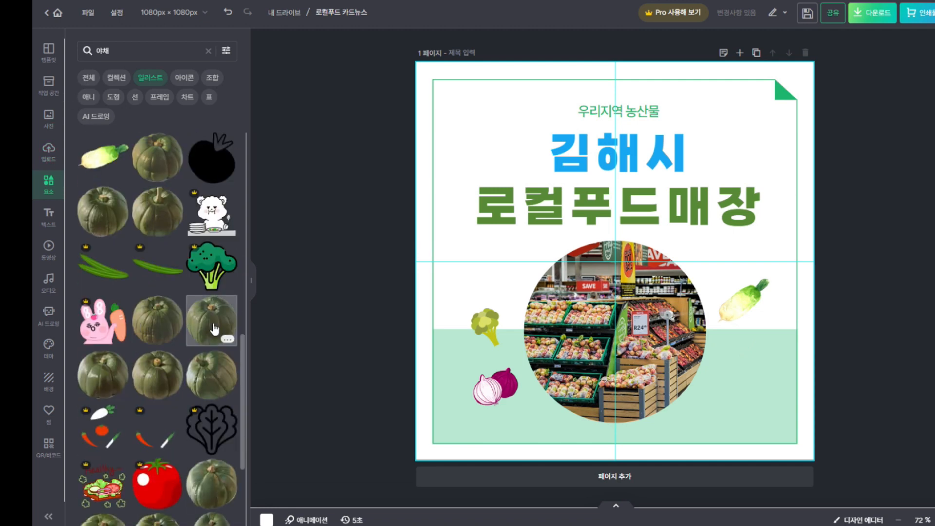
pyautogui.scroll(-3, 212, 350)
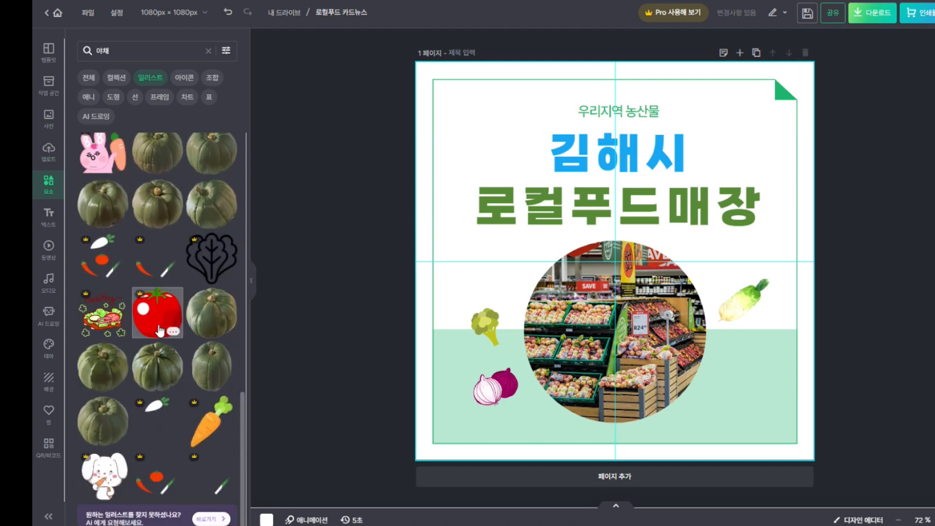
pyautogui.scroll(-1, 220, 395)
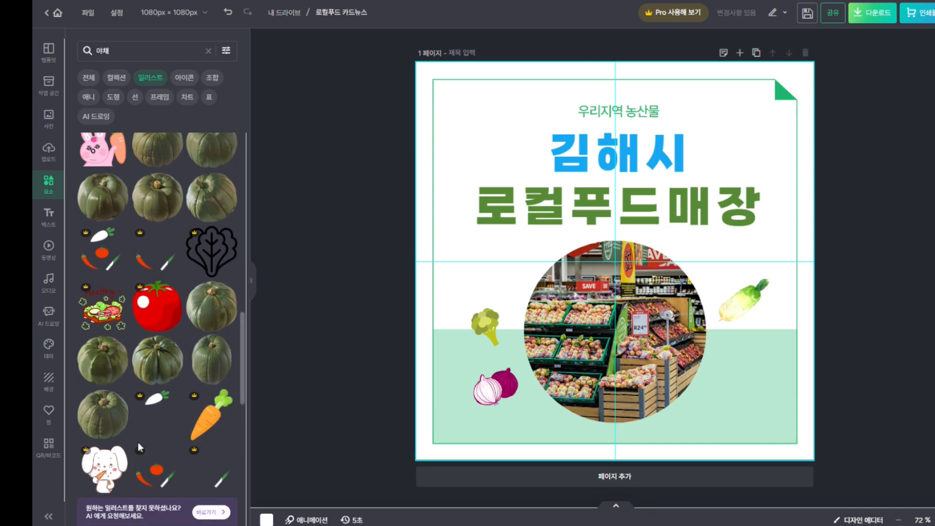
pyautogui.scroll(-5, 138, 442)
pyautogui.scroll(-4, 205, 401)
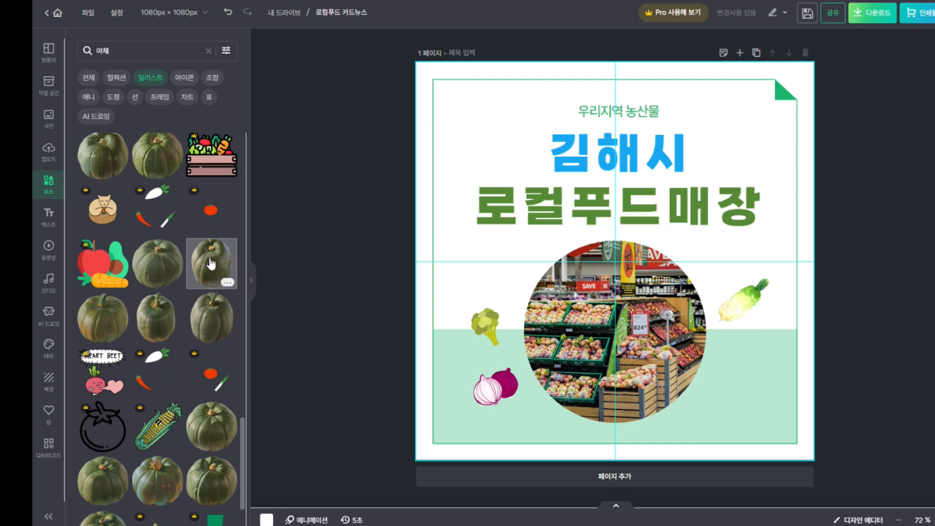
pyautogui.click(211, 263)
pyautogui.moveTo(615, 234); pyautogui.dragTo(494, 229)
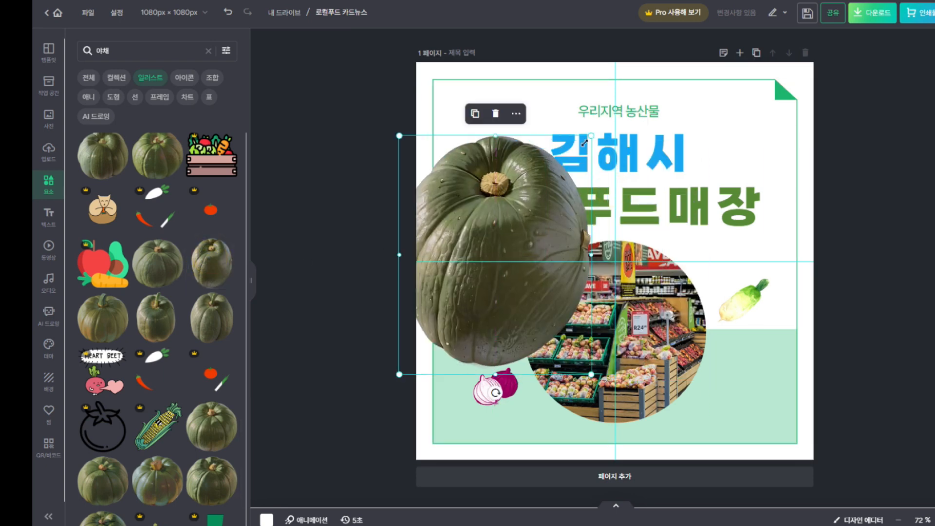
pyautogui.moveTo(592, 135); pyautogui.dragTo(485, 267)
pyautogui.moveTo(462, 312); pyautogui.dragTo(789, 390)
pyautogui.moveTo(814, 348); pyautogui.dragTo(747, 367)
# Shift the broccoli and onion up and left, and nudge the radish slightly
pyautogui.moveTo(487, 327); pyautogui.dragTo(482, 306)
pyautogui.moveTo(495, 397); pyautogui.dragTo(484, 374)
pyautogui.click(749, 310)
pyautogui.moveTo(749, 309); pyautogui.dragTo(749, 306)
# Add a red pepper illustration shrunk to 179 × 179 px in the lower-left area
pyautogui.scroll(-5, 183, 387)
pyautogui.scroll(-10, 195, 385)
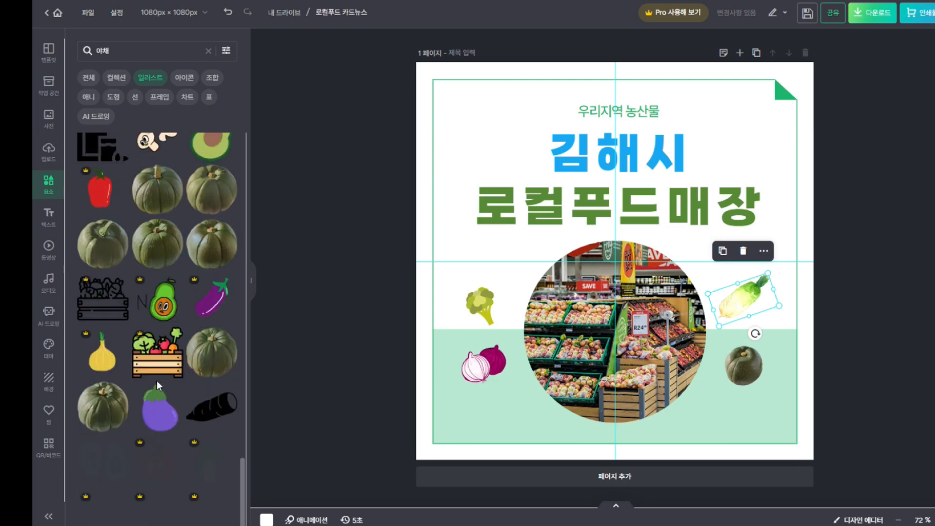
pyautogui.scroll(-3, 157, 381)
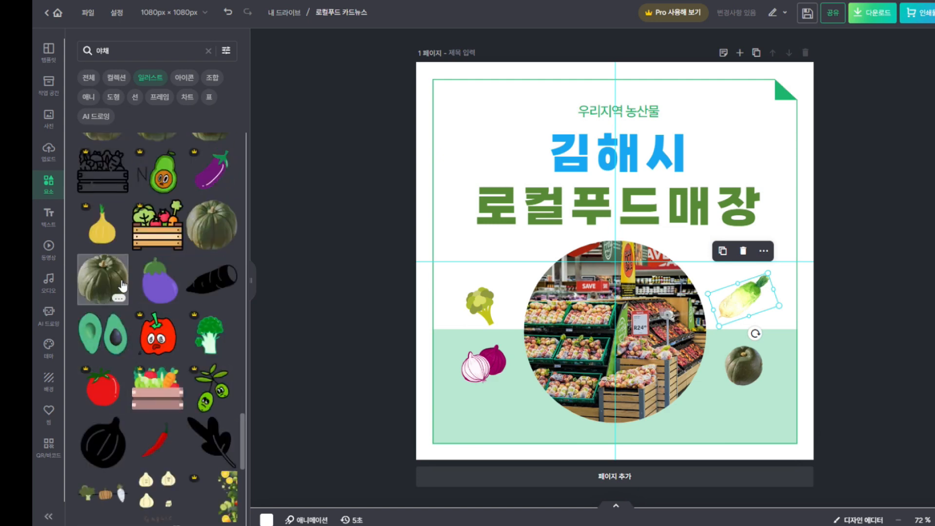
pyautogui.click(165, 443)
pyautogui.moveTo(678, 235); pyautogui.dragTo(483, 290)
pyautogui.moveTo(552, 184); pyautogui.dragTo(461, 276)
pyautogui.moveTo(443, 315); pyautogui.dragTo(490, 281)
pyautogui.moveTo(507, 247); pyautogui.dragTo(470, 290)
pyautogui.moveTo(444, 334); pyautogui.dragTo(521, 411)
pyautogui.moveTo(547, 366); pyautogui.dragTo(504, 415)
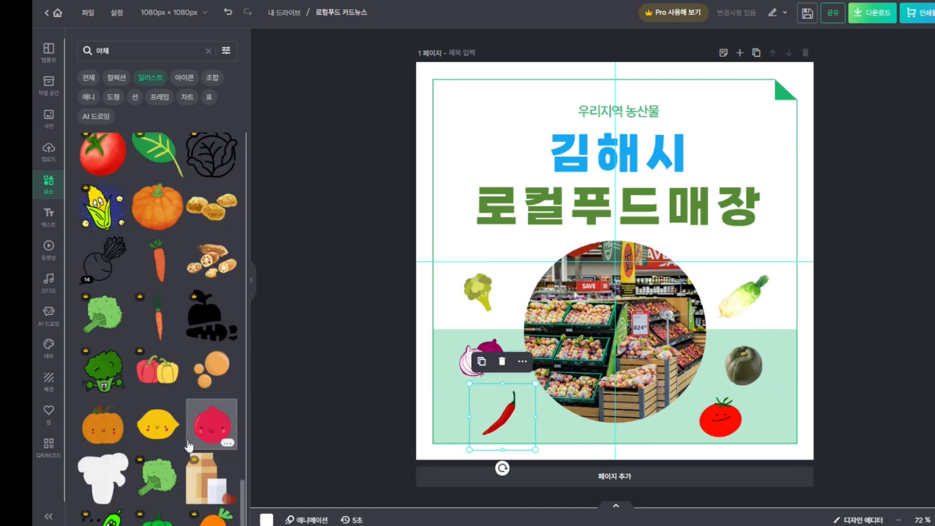
# Deselect the red pepper and save the vegetable-decorated design
pyautogui.scroll(-1, 156, 373)
pyautogui.click(924, 335)
pyautogui.click(516, 422)
pyautogui.click(506, 428)
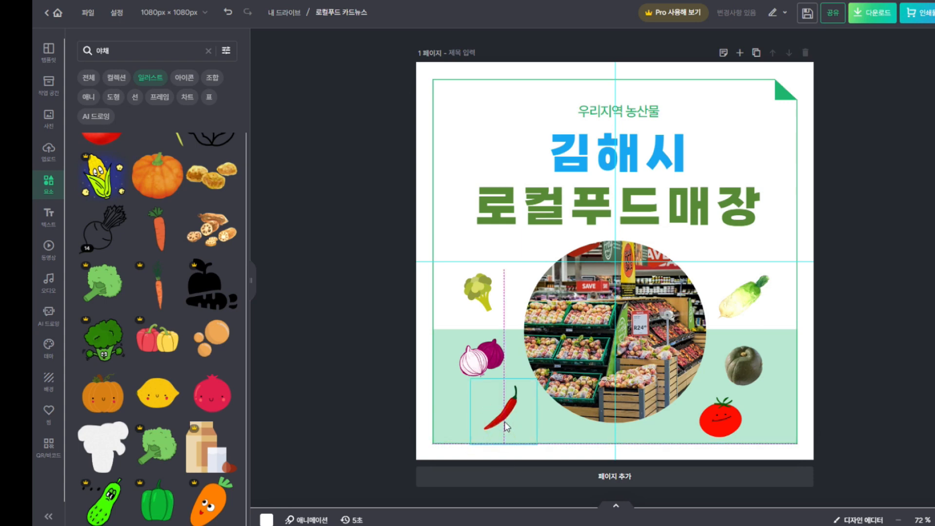
pyautogui.click(921, 289)
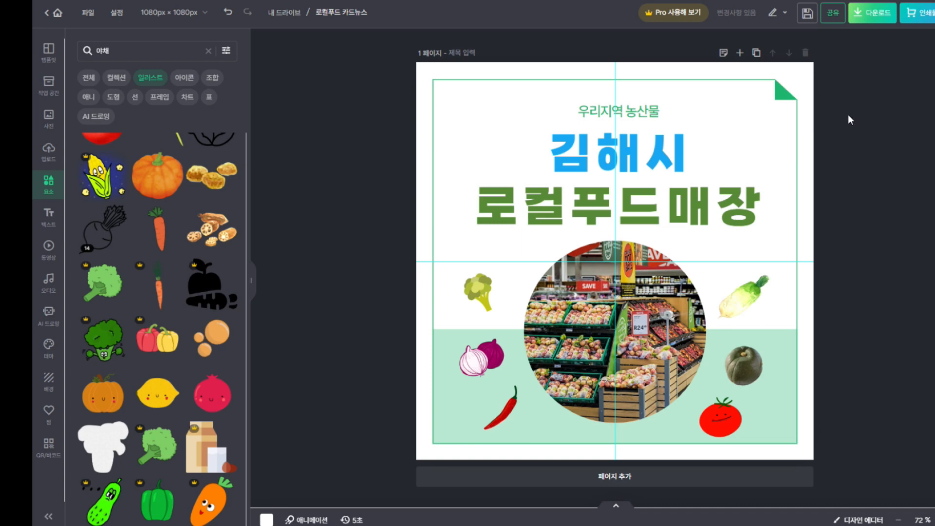
pyautogui.click(807, 17)
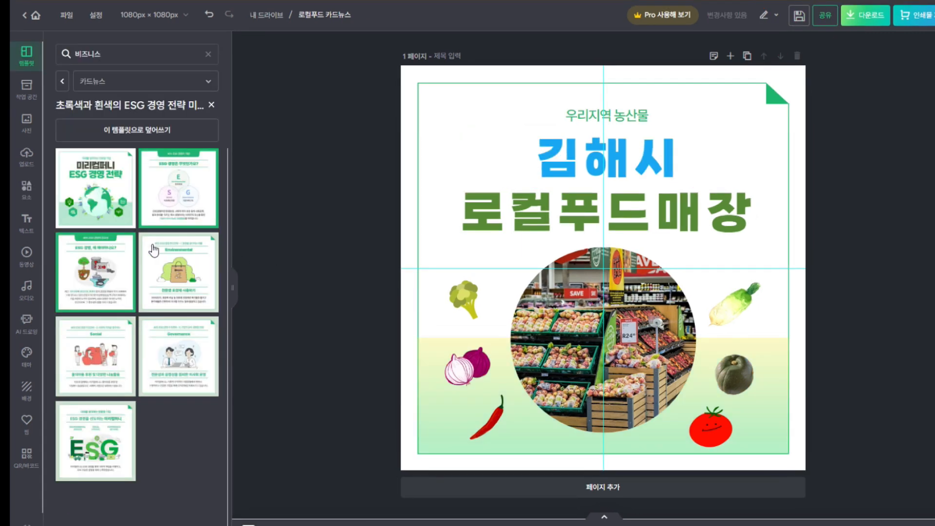
# Add a blank page 2 after the vegetable cover and scroll to view it
pyautogui.click(613, 493)
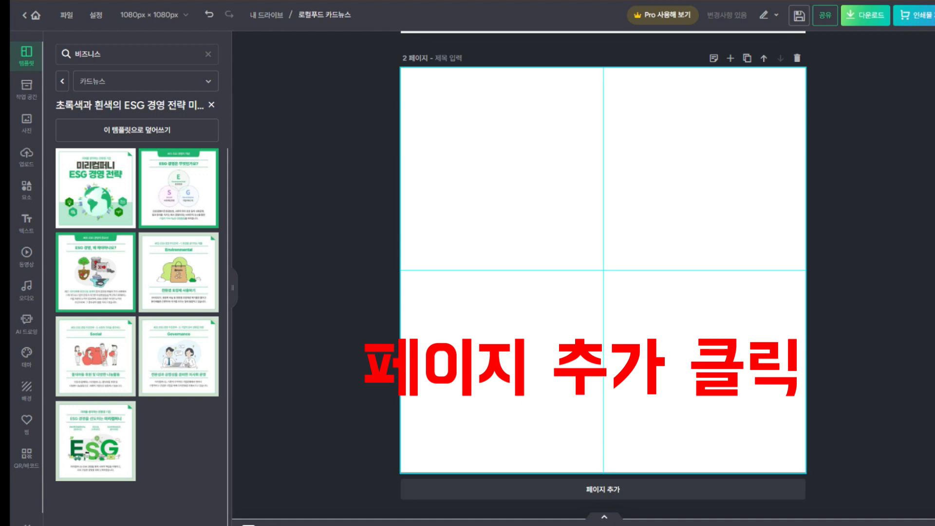
pyautogui.scroll(6, 603, 233)
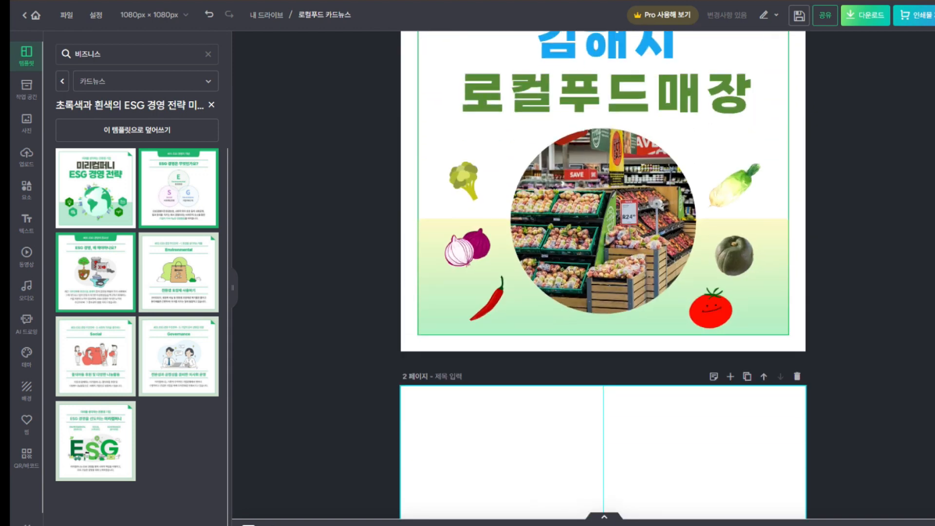
pyautogui.scroll(-5, 603, 273)
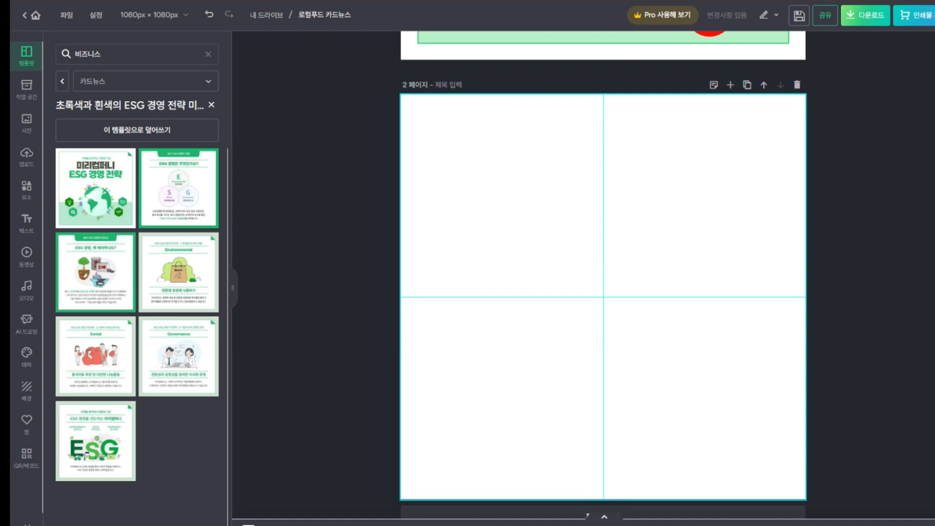
pyautogui.scroll(6, 794, 277)
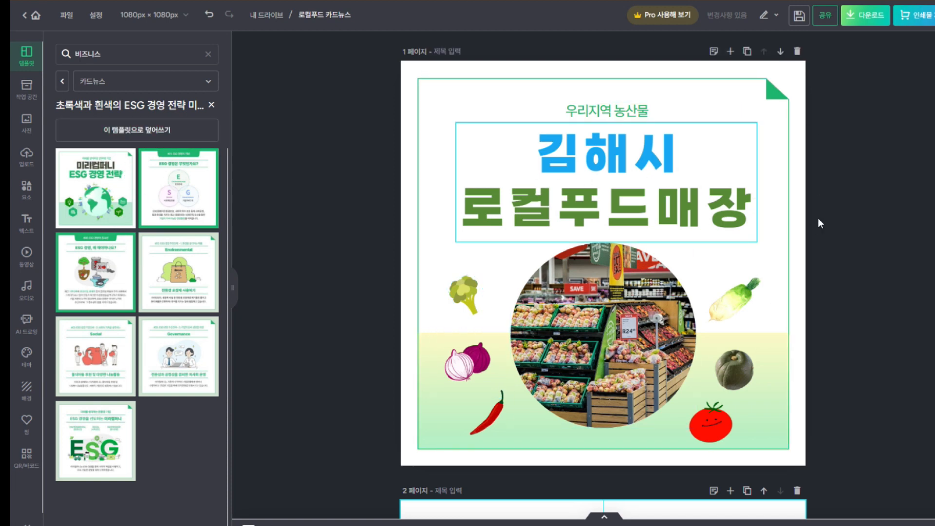
pyautogui.scroll(-8, 604, 275)
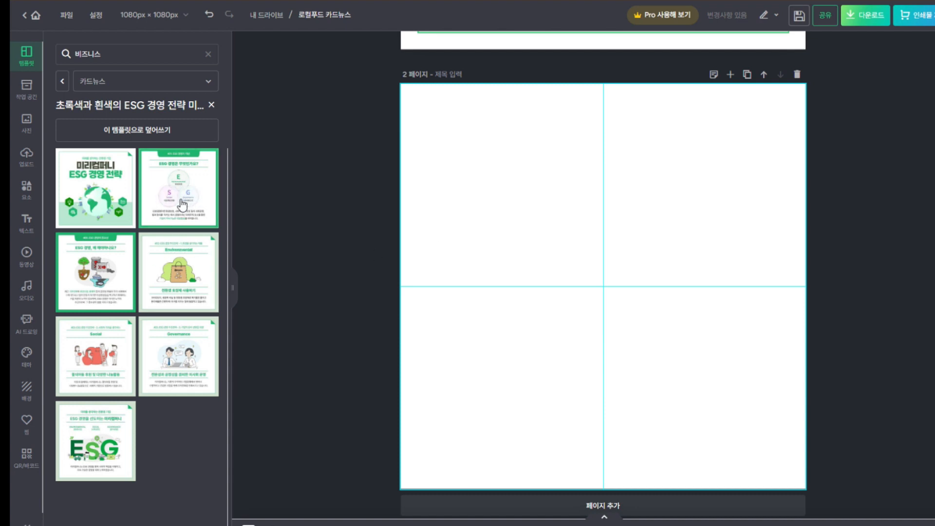
# Apply the green ESG concept card template to page 2 and select its '#01. ESG 경영의 개념' tab title
pyautogui.click(175, 188)
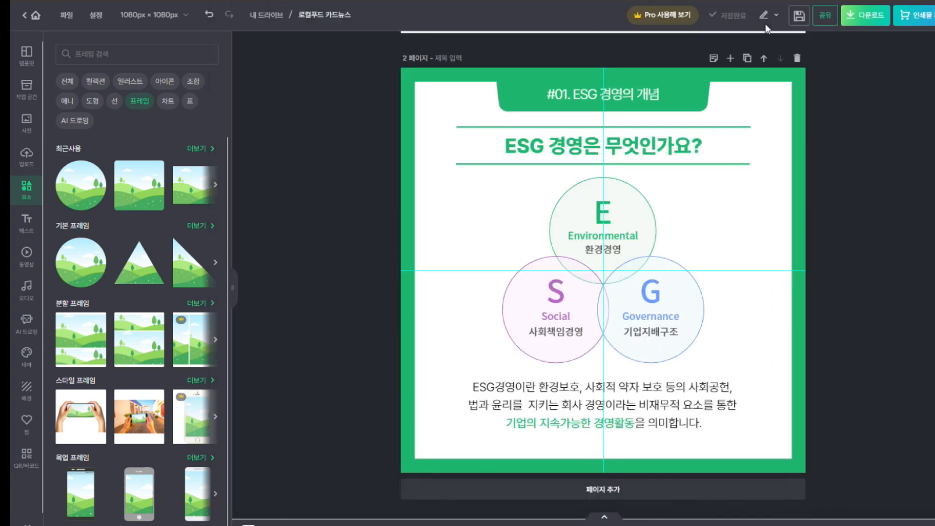
pyautogui.click(648, 147)
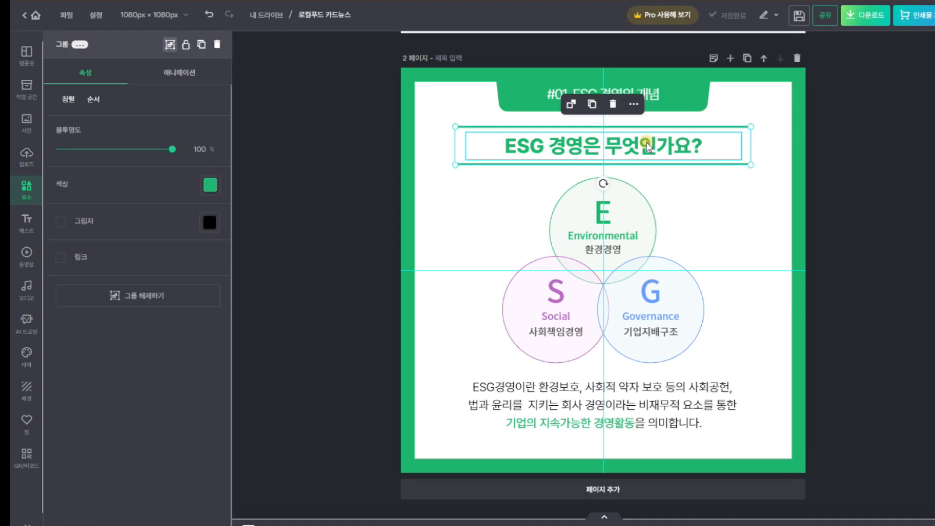
pyautogui.click(656, 95)
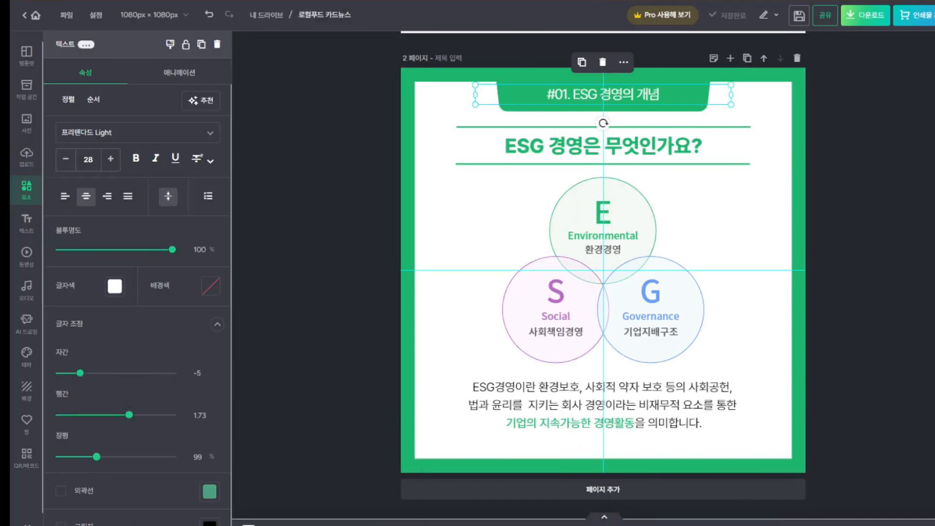
# Shorten the tab title from '#01. ESG 경영의 개념' to '#1'
pyautogui.click(655, 94)
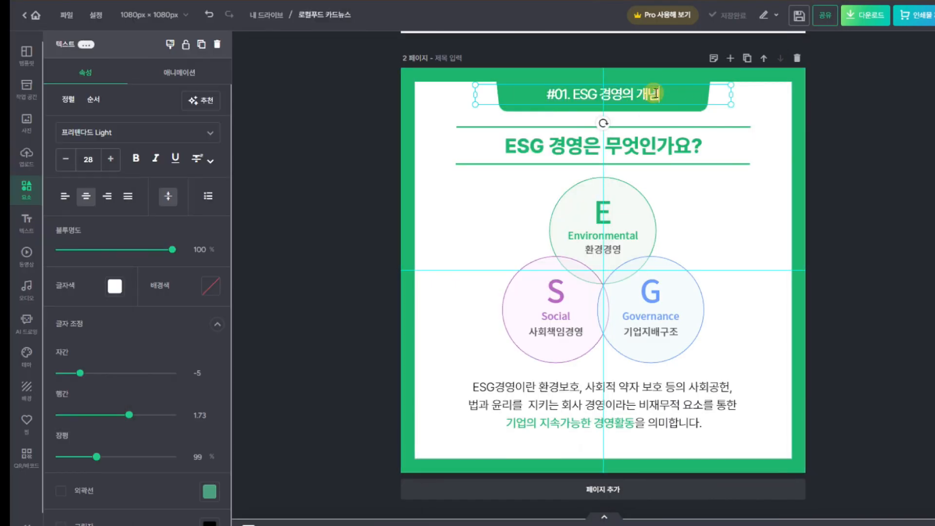
pyautogui.press('BackSpace')
pyautogui.press('BackSpace')
pyautogui.press('BackSpace')
pyautogui.press('BackSpace')
pyautogui.press('BackSpace')
pyautogui.press('BackSpace')
pyautogui.press('BackSpace')
pyautogui.press('BackSpace')
pyautogui.press('BackSpace')
pyautogui.press('BackSpace')
pyautogui.press('BackSpace')
pyautogui.press('BackSpace')
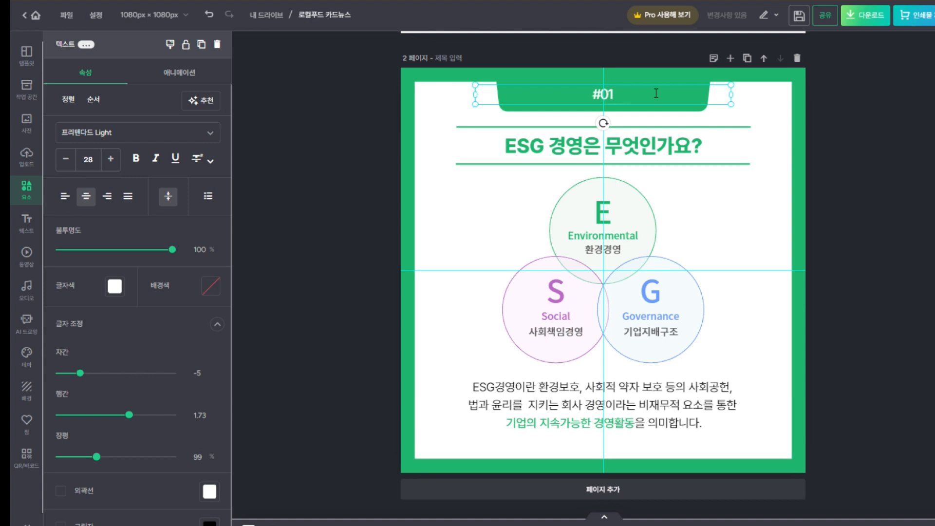
pyautogui.press('BackSpace')
pyautogui.press('BackSpace')
pyautogui.write('1')
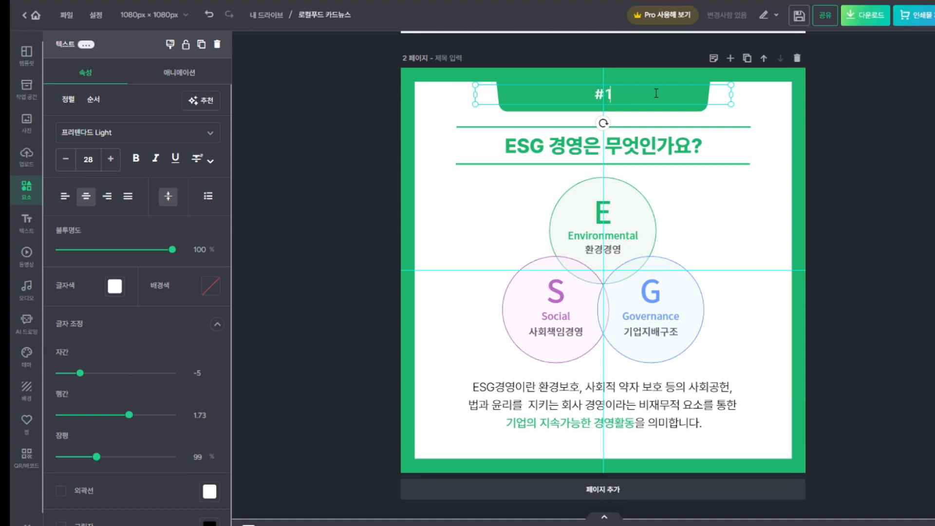
# Replace the main heading with '김해로컬푸드 임시매장'
pyautogui.click(671, 146)
pyautogui.click(668, 146)
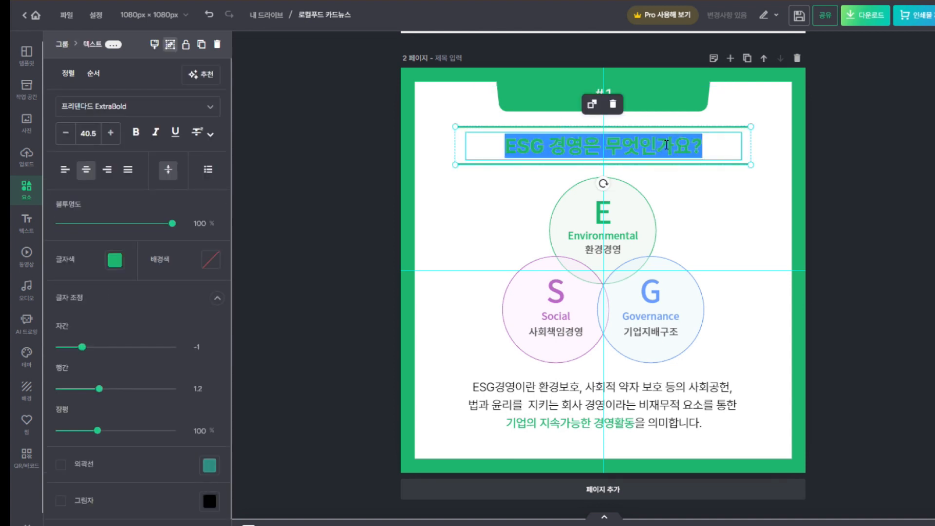
pyautogui.write('김해')
pyautogui.write('로컲ㄷ')
pyautogui.write('ㅡ 이')
pyautogui.press('BackSpace')
pyautogui.press('BackSpace')
pyautogui.press('BackSpace')
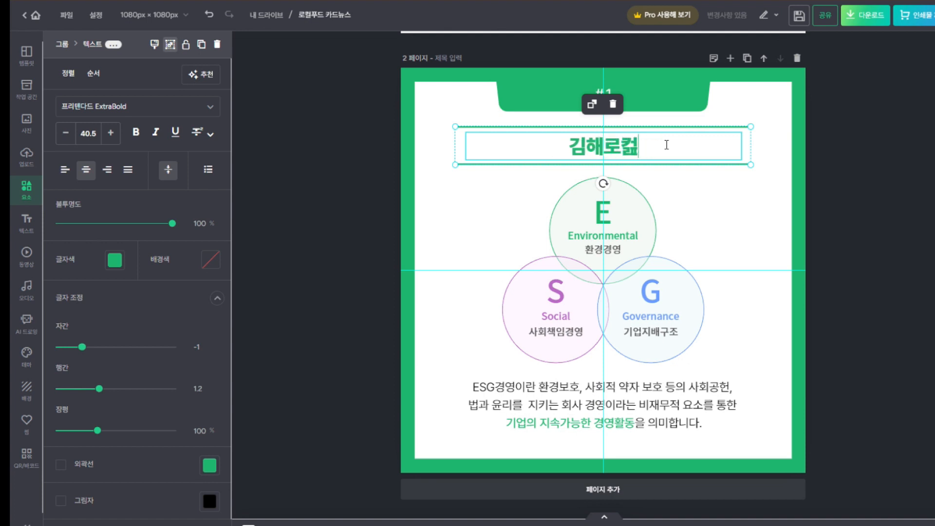
pyautogui.write('컬푸드 ')
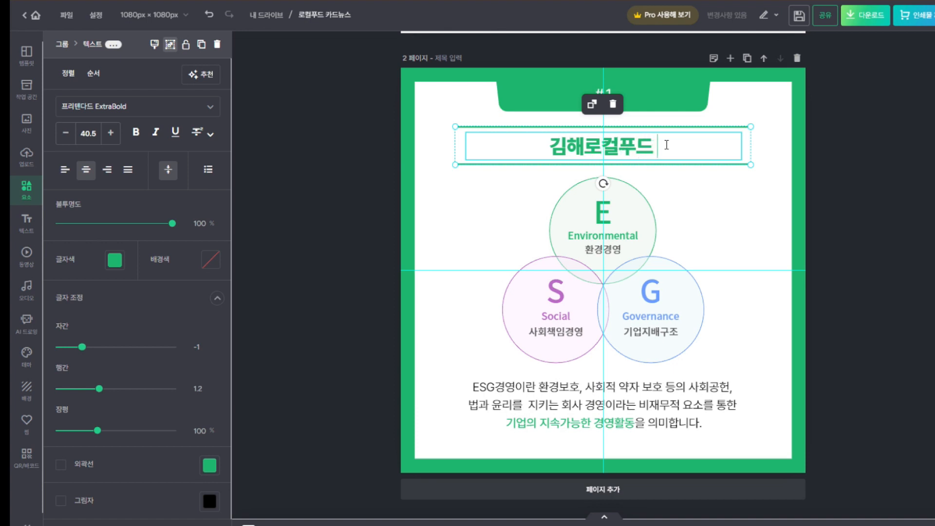
pyautogui.write('임심매장')
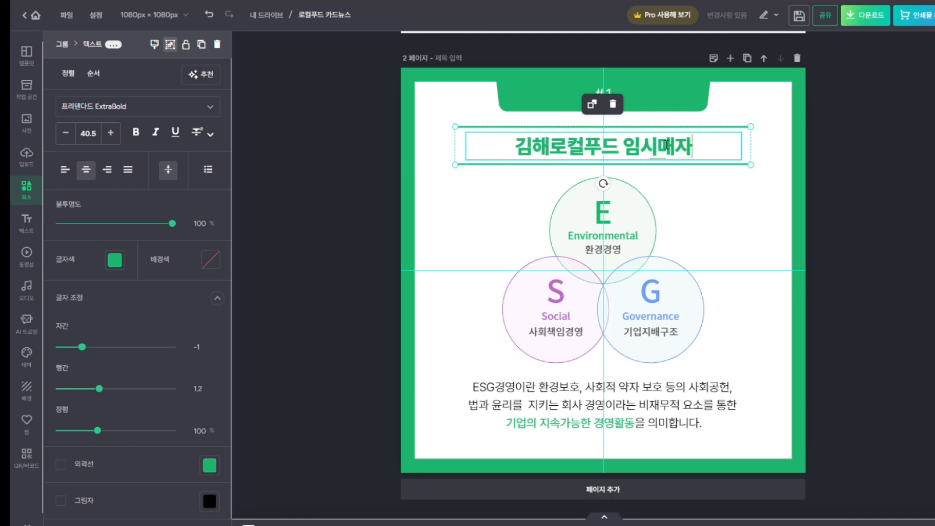
pyautogui.click(887, 205)
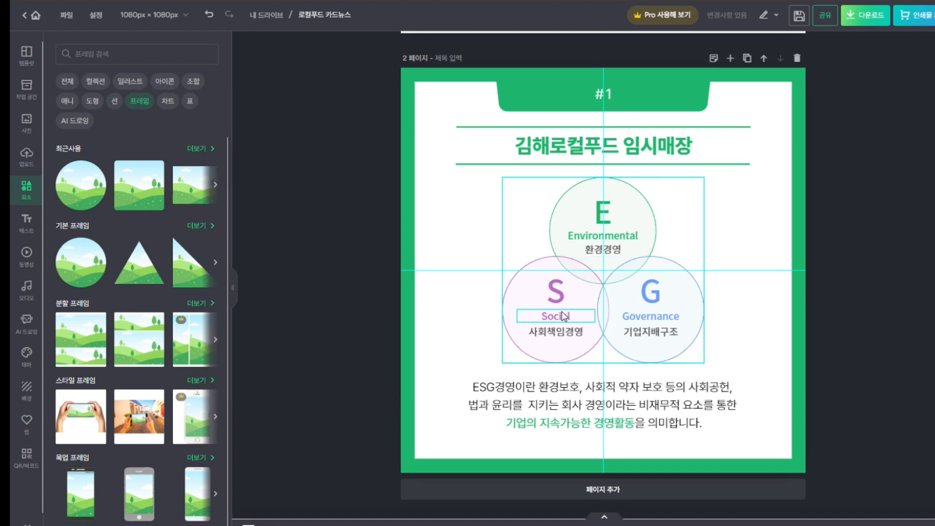
pyautogui.rightClick(581, 214)
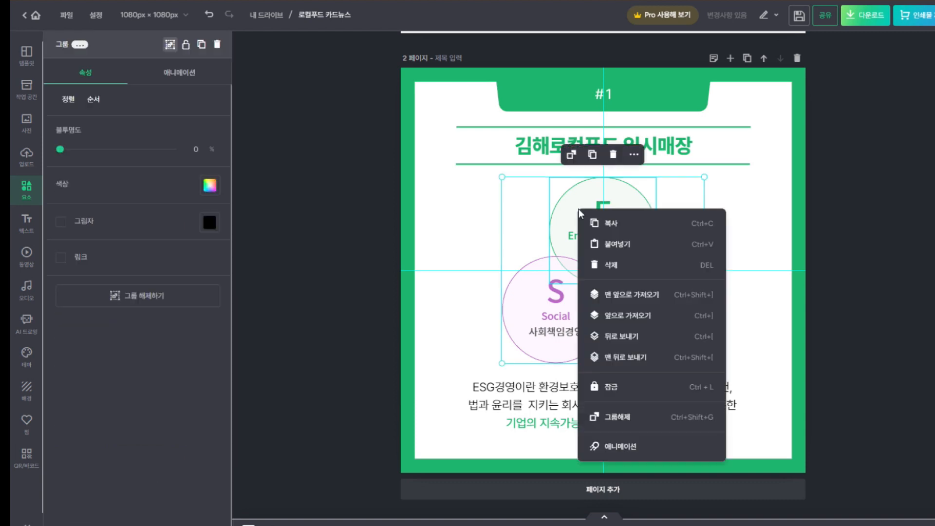
# Choose 삭제 to delete the three-circle E/S/G diagram from the middle of page 2
pyautogui.click(609, 267)
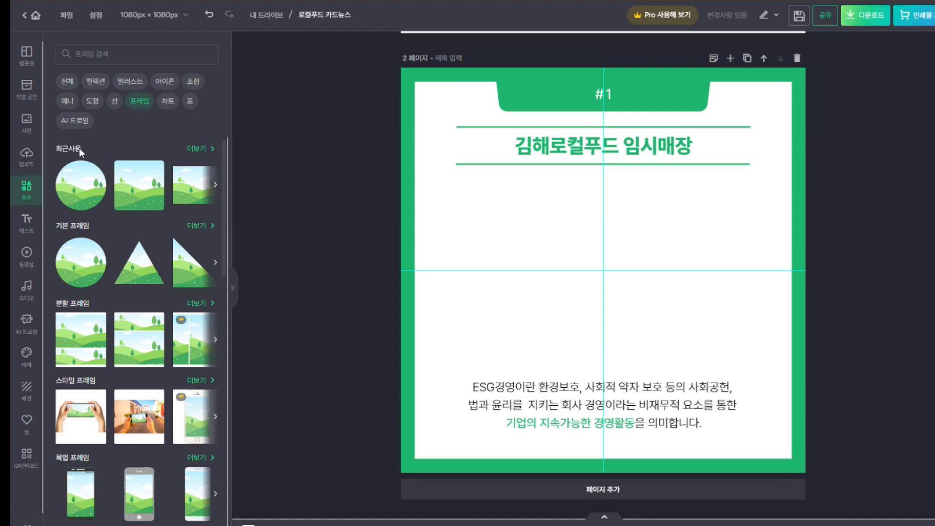
# Browse the 말풍선 프레임 frames and add a circular speech-bubble frame, discarding a first one tried
pyautogui.click(69, 226)
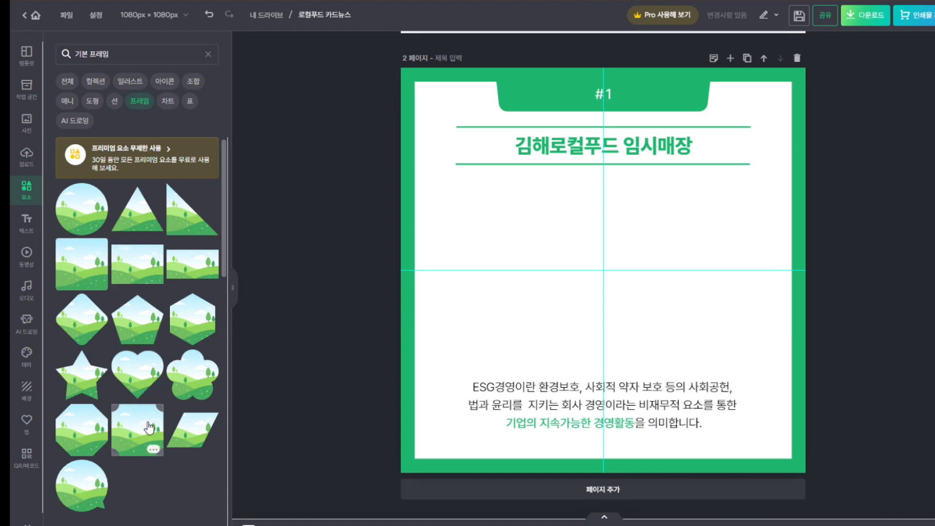
pyautogui.click(208, 55)
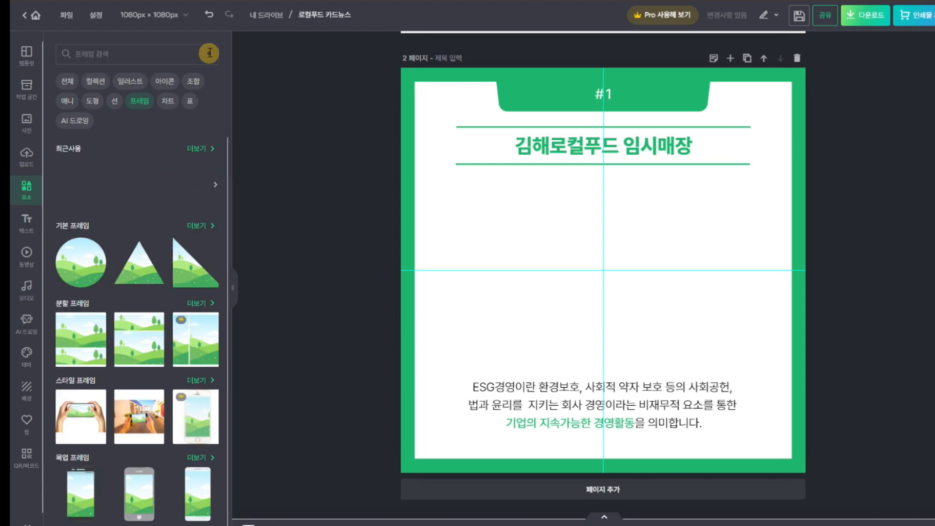
pyautogui.scroll(-5, 145, 284)
pyautogui.scroll(-1, 145, 283)
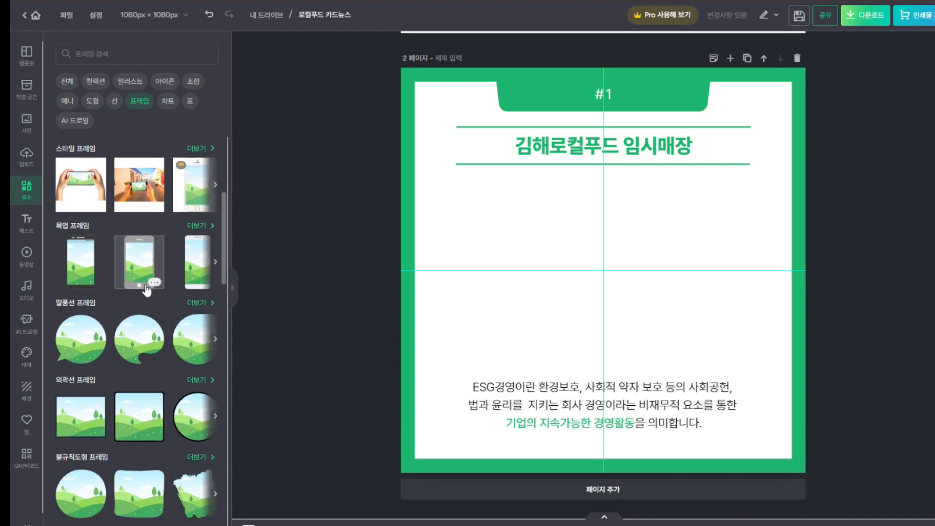
pyautogui.click(69, 305)
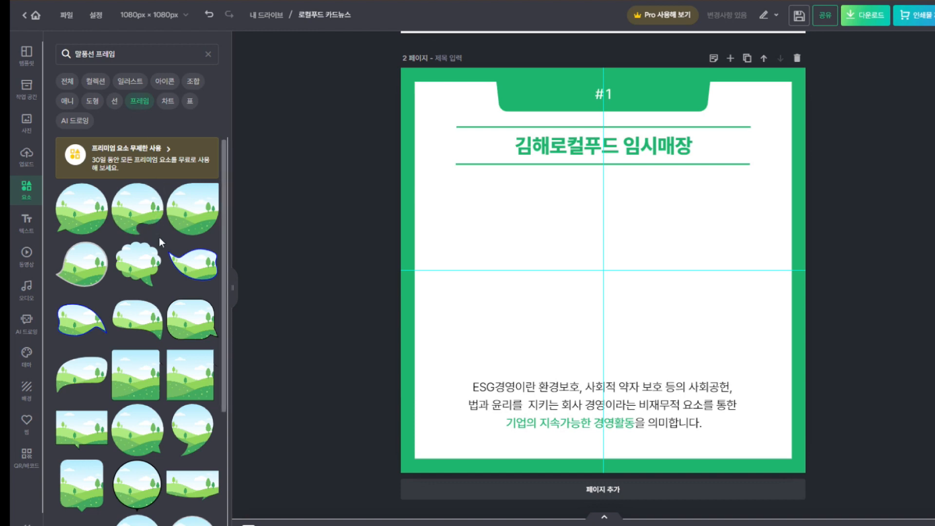
pyautogui.scroll(-1, 161, 263)
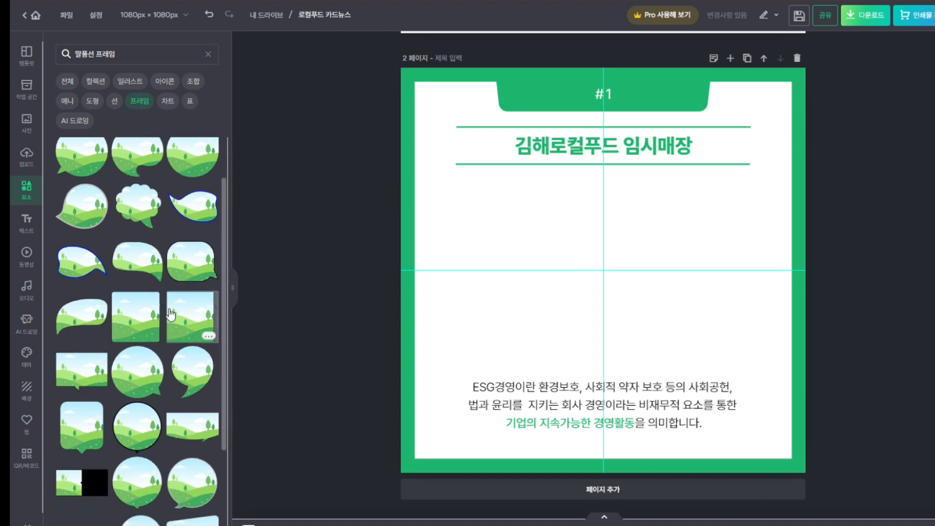
pyautogui.scroll(-1, 180, 302)
pyautogui.click(194, 320)
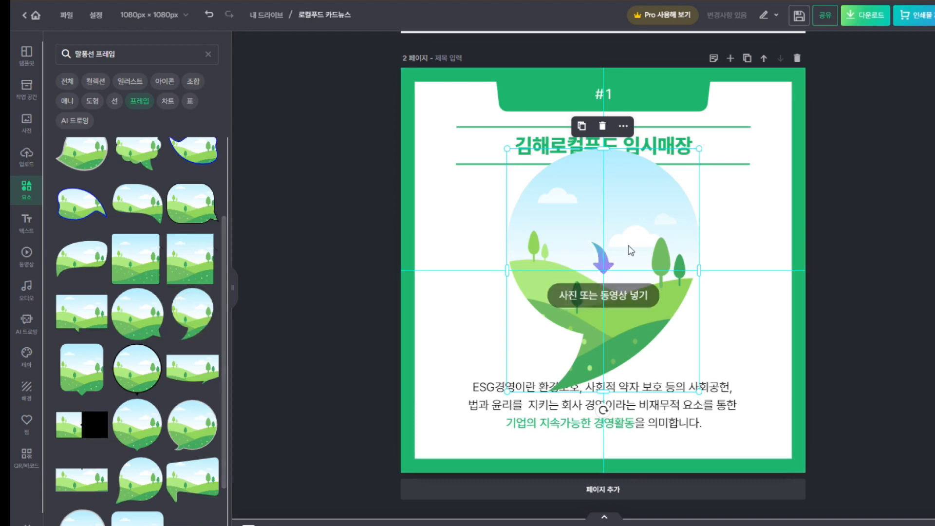
pyautogui.click(604, 125)
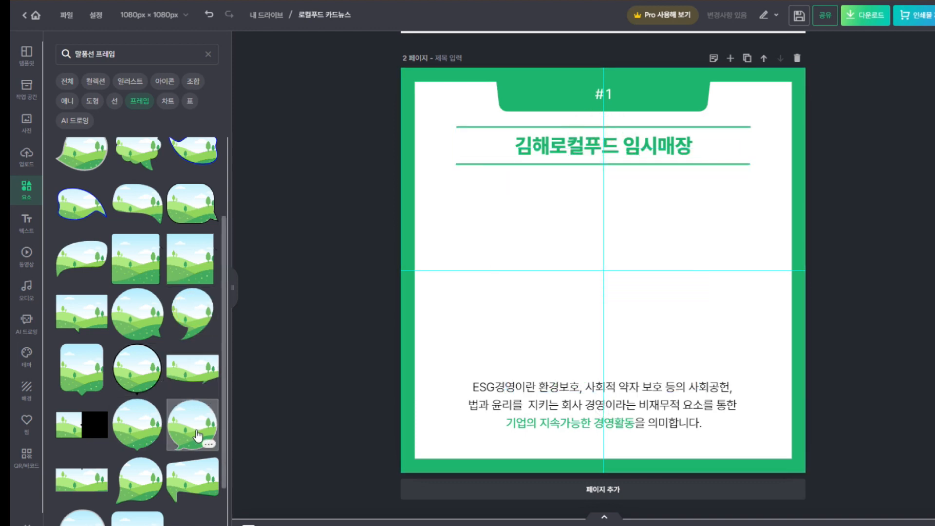
pyautogui.scroll(1, 197, 435)
pyautogui.scroll(1, 170, 386)
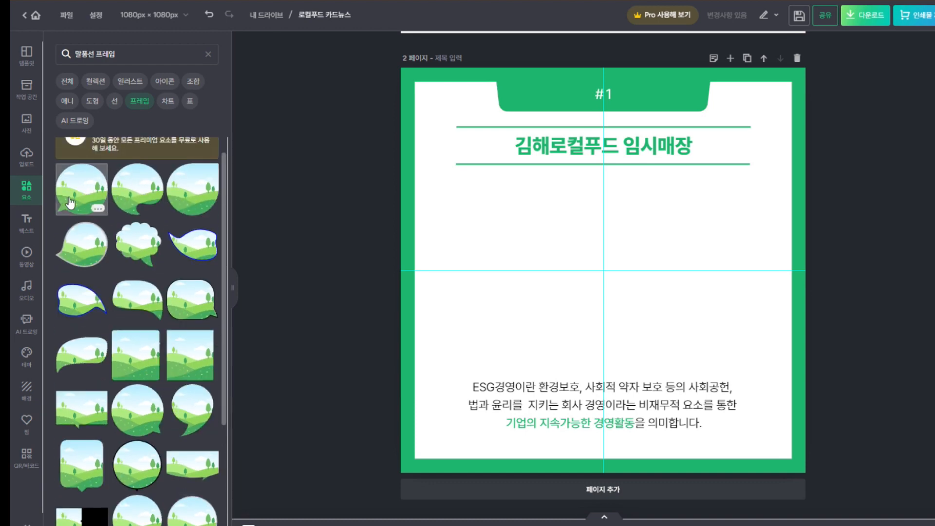
pyautogui.scroll(1, 78, 204)
pyautogui.click(152, 210)
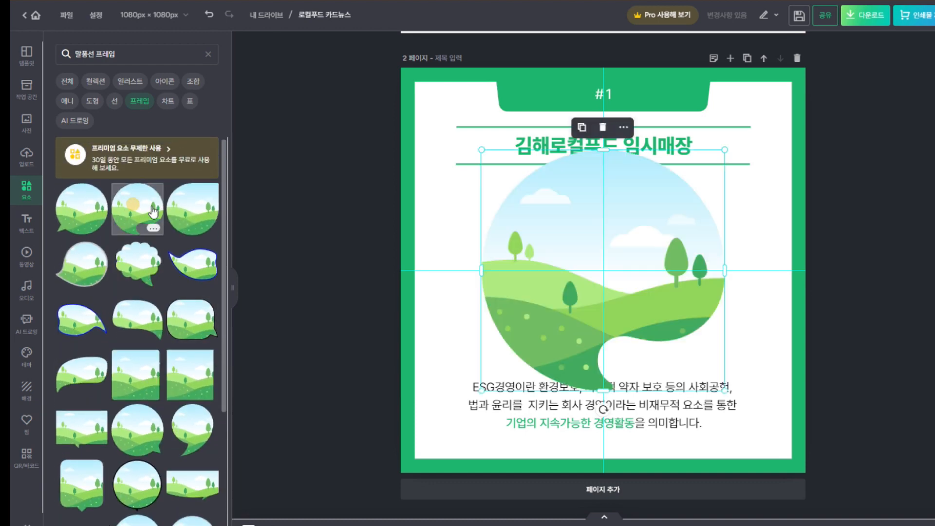
# Resize the bubble frame to about 545 x 540 px and centre it between heading and paragraph
pyautogui.moveTo(725, 150); pyautogui.dragTo(689, 185)
pyautogui.moveTo(654, 246); pyautogui.dragTo(669, 229)
pyautogui.moveTo(705, 169); pyautogui.dragTo(700, 185)
pyautogui.moveTo(647, 236); pyautogui.dragTo(650, 225)
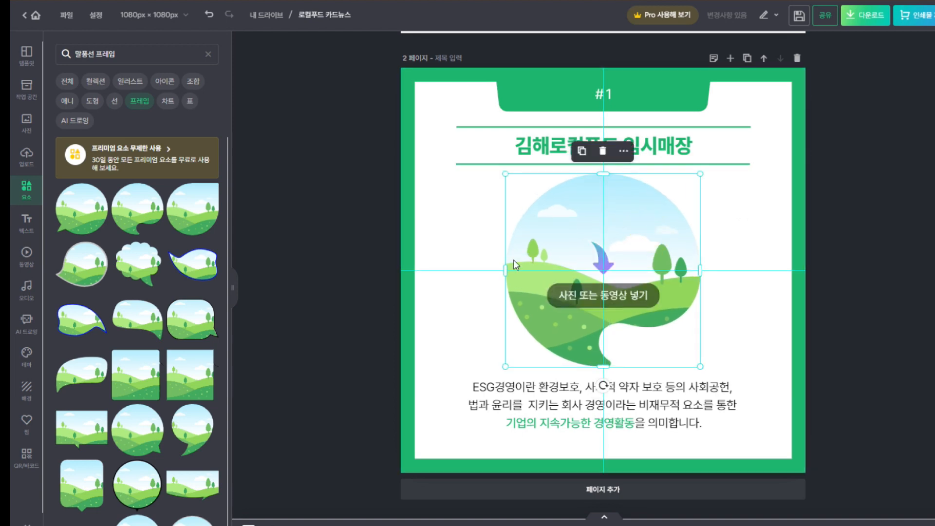
pyautogui.click(463, 271)
pyautogui.click(541, 249)
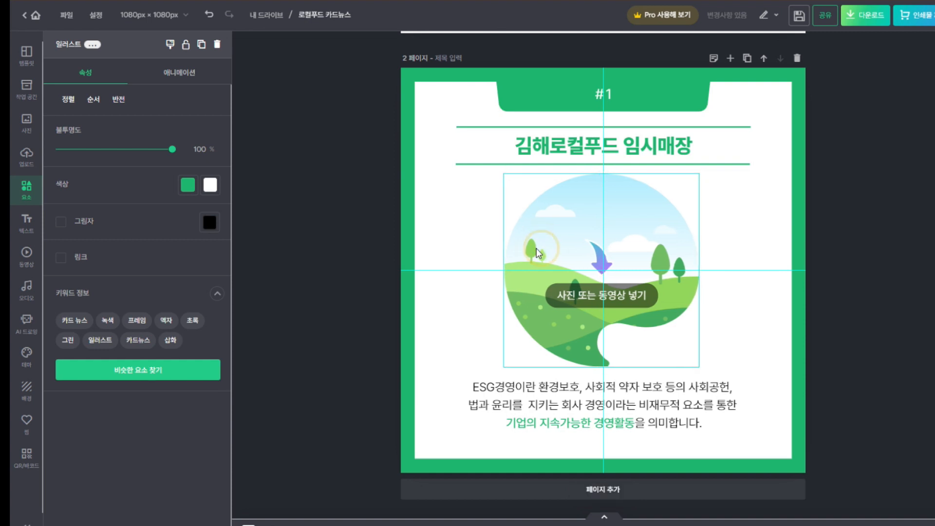
pyautogui.click(439, 282)
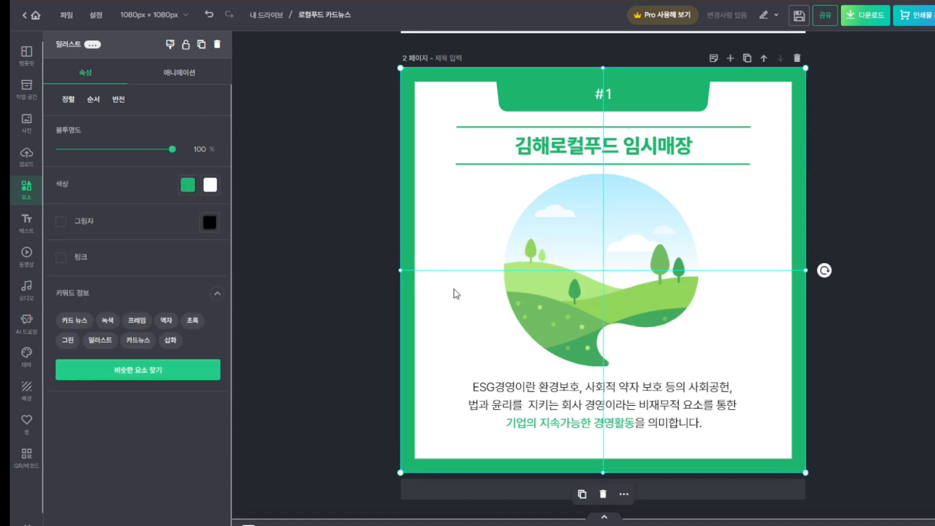
# Upload the 김해로컬푸드 임시매장 tent photo and drop it into the round speech-bubble frame
pyautogui.click(30, 164)
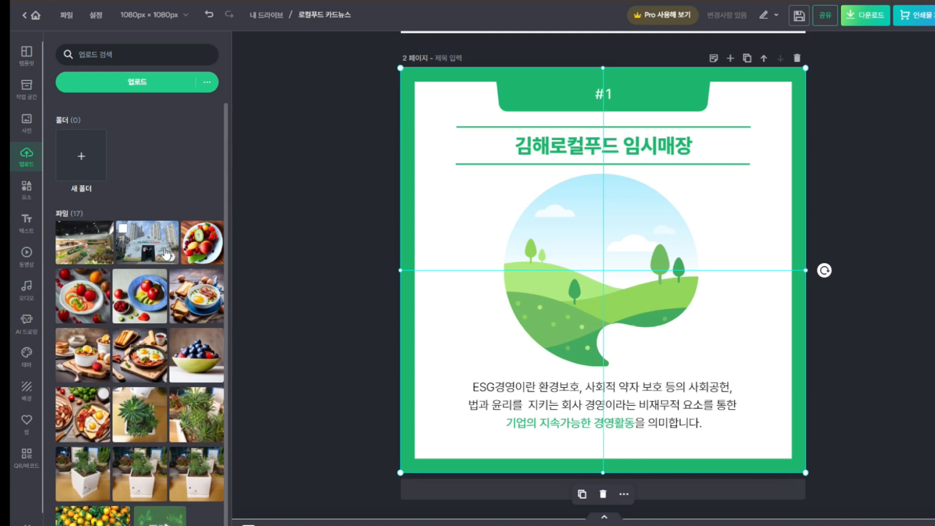
pyautogui.click(25, 123)
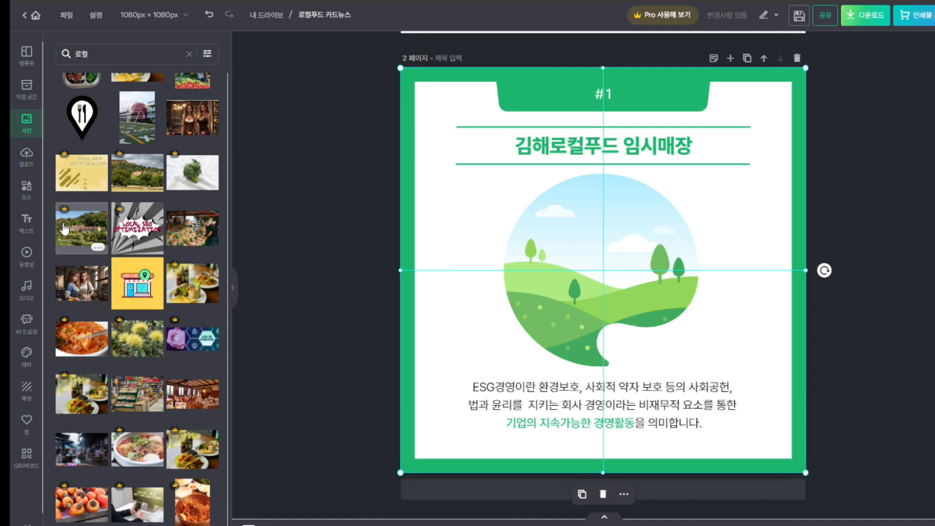
pyautogui.click(25, 163)
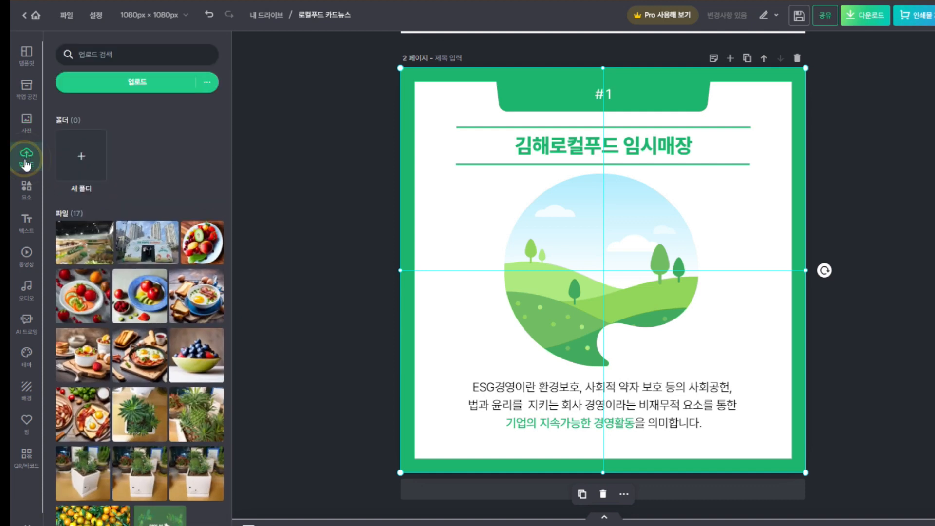
pyautogui.click(146, 88)
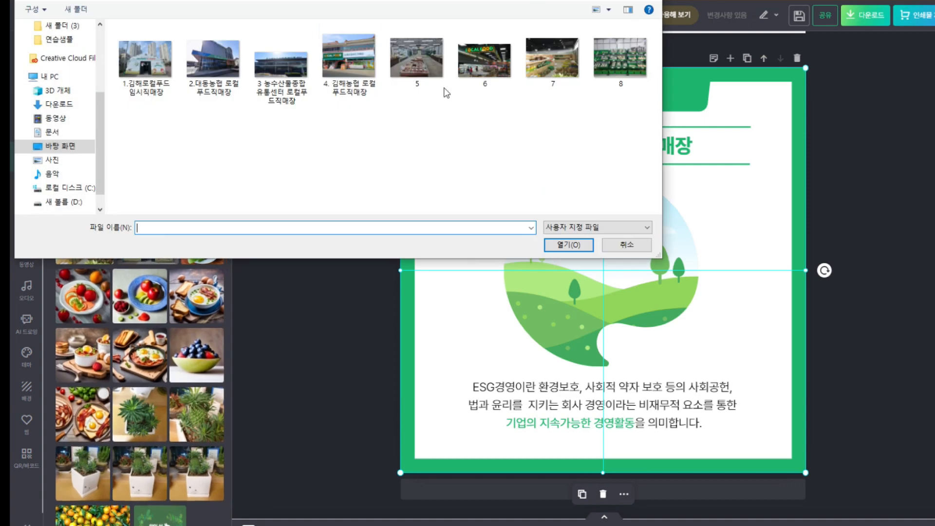
pyautogui.doubleClick(141, 65)
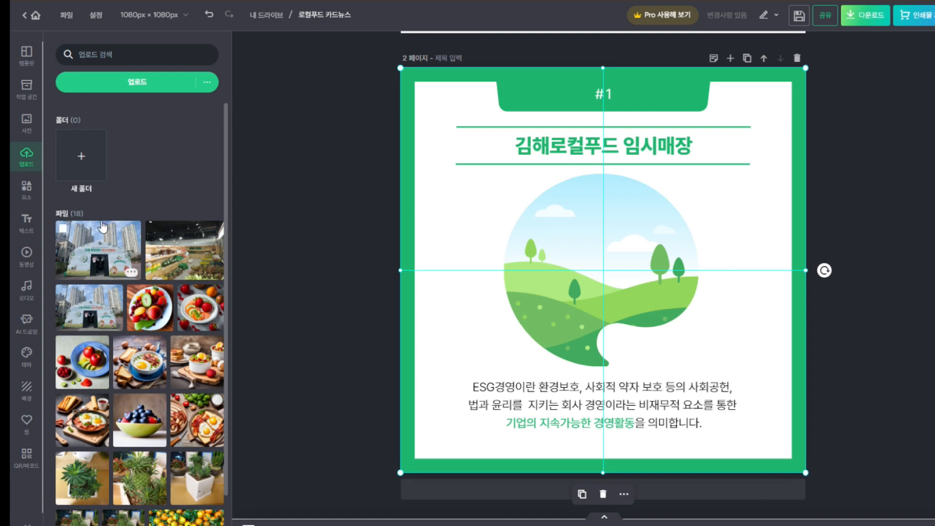
pyautogui.click(109, 248)
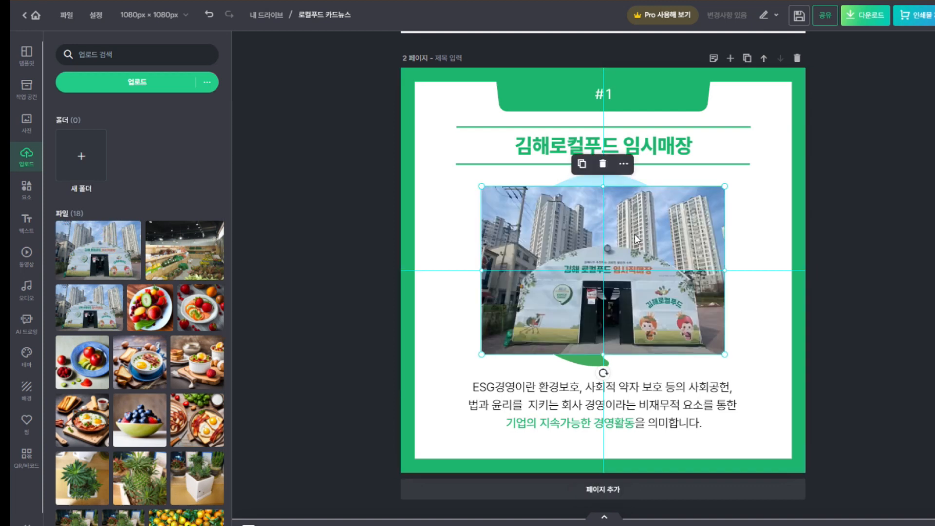
pyautogui.moveTo(636, 239); pyautogui.dragTo(635, 225)
pyautogui.click(748, 226)
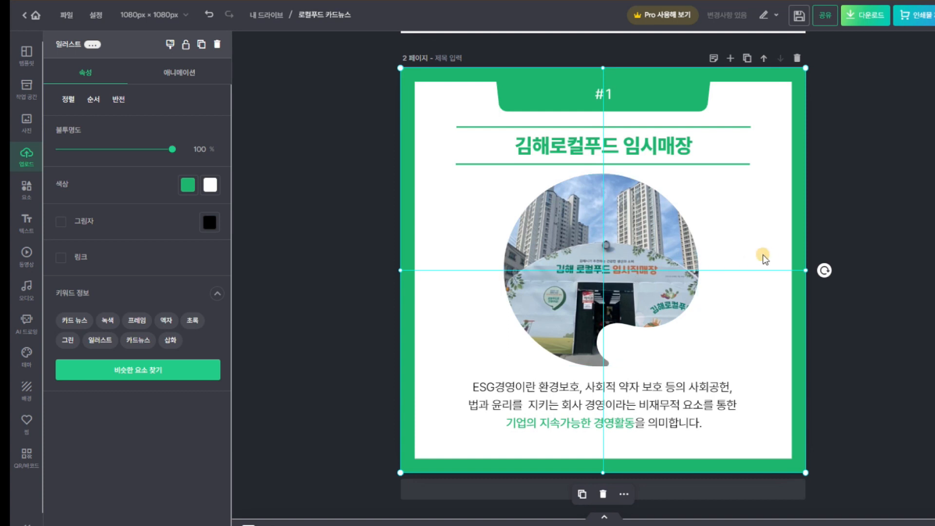
# Replace the paragraph with the store's street address and, on a second line, its TEL phone number
pyautogui.click(27, 192)
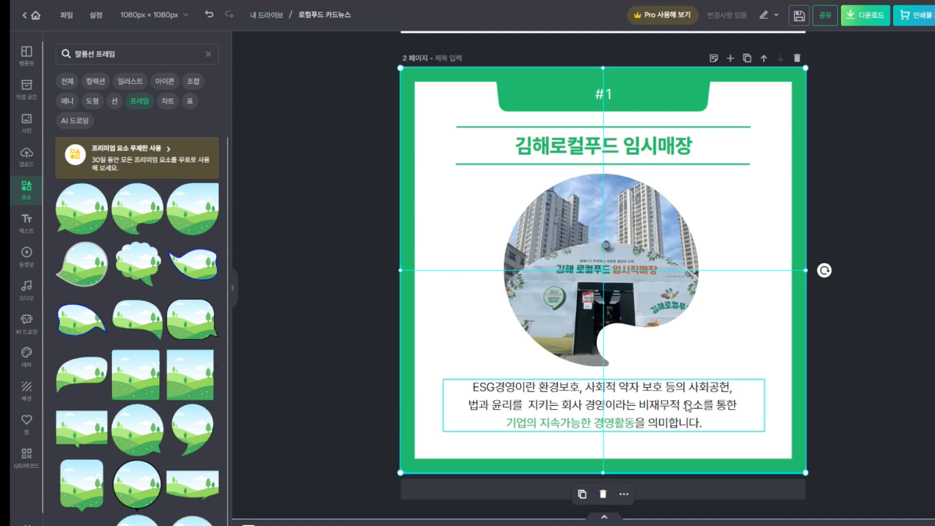
pyautogui.doubleClick(687, 406)
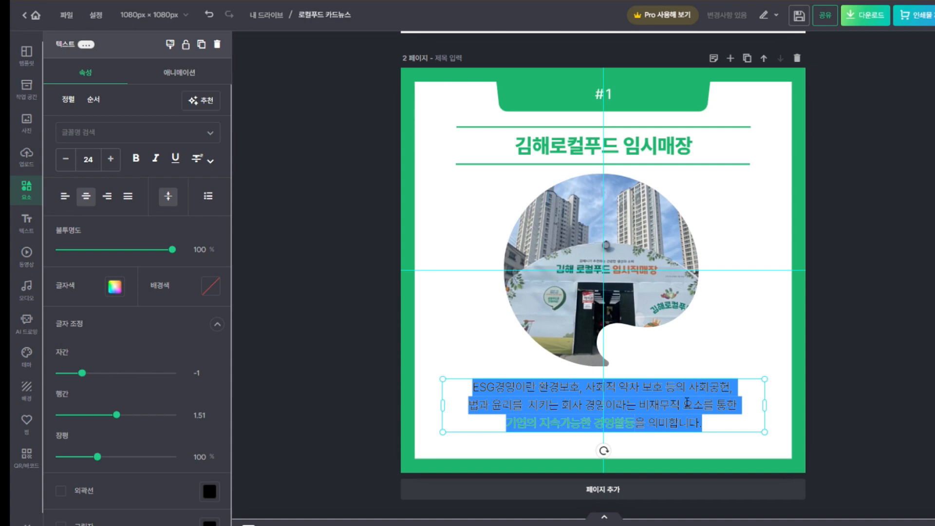
pyautogui.write('김해시 ㄱ')
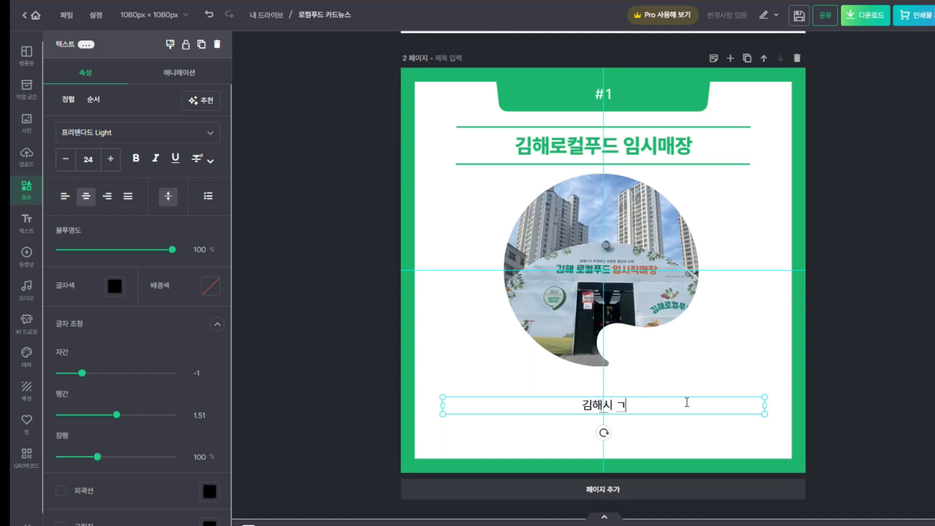
pyautogui.press('BackSpace')
pyautogui.write('관동동')
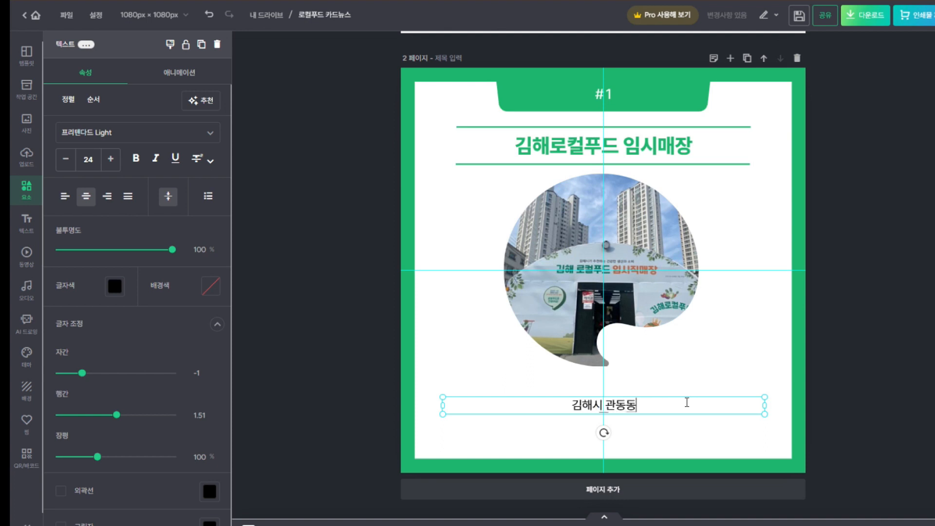
pyautogui.write(' 1')
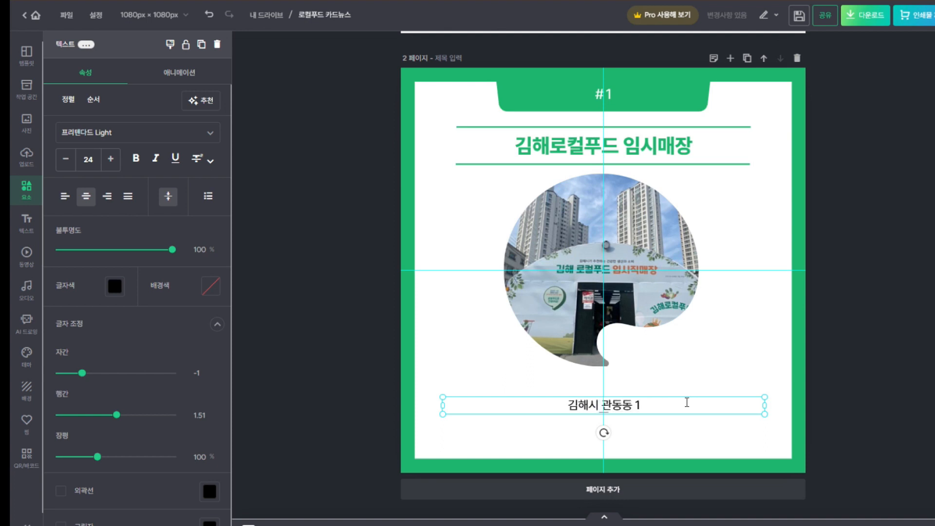
pyautogui.write('052')
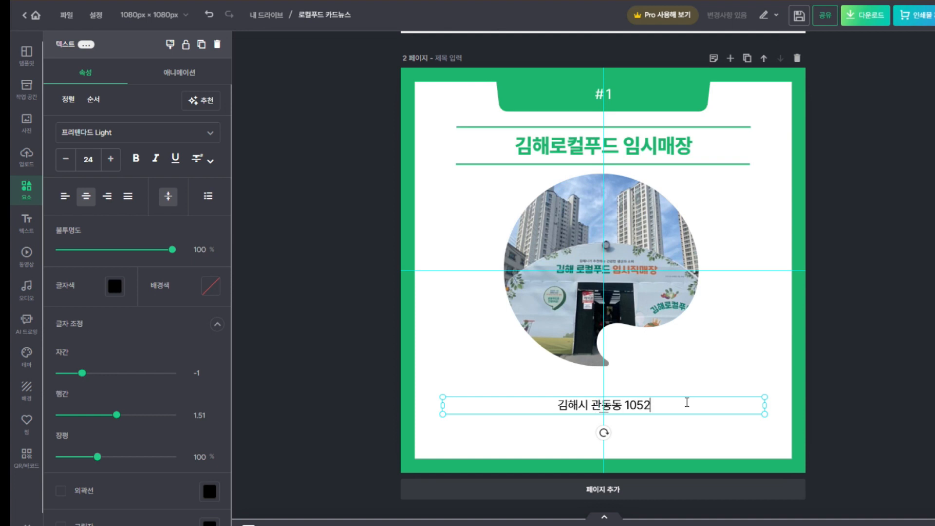
pyautogui.write('번지')
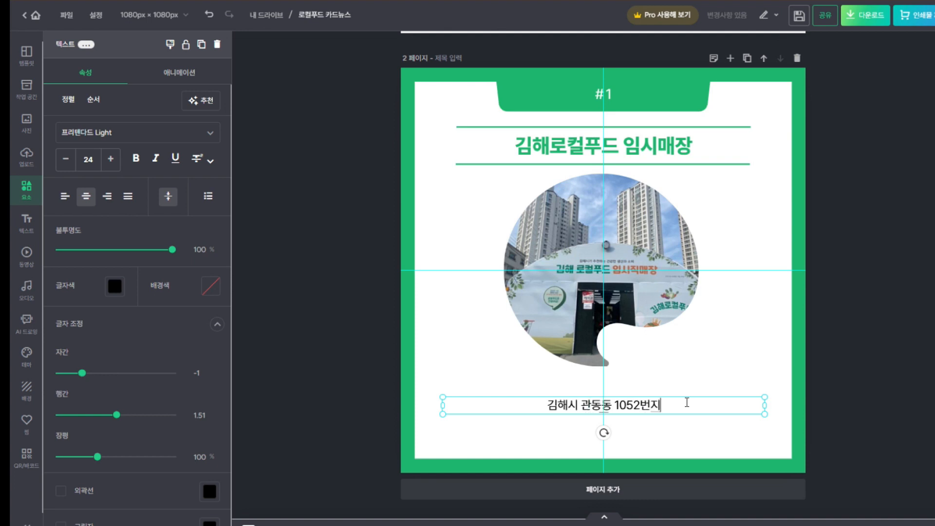
pyautogui.press('Return')
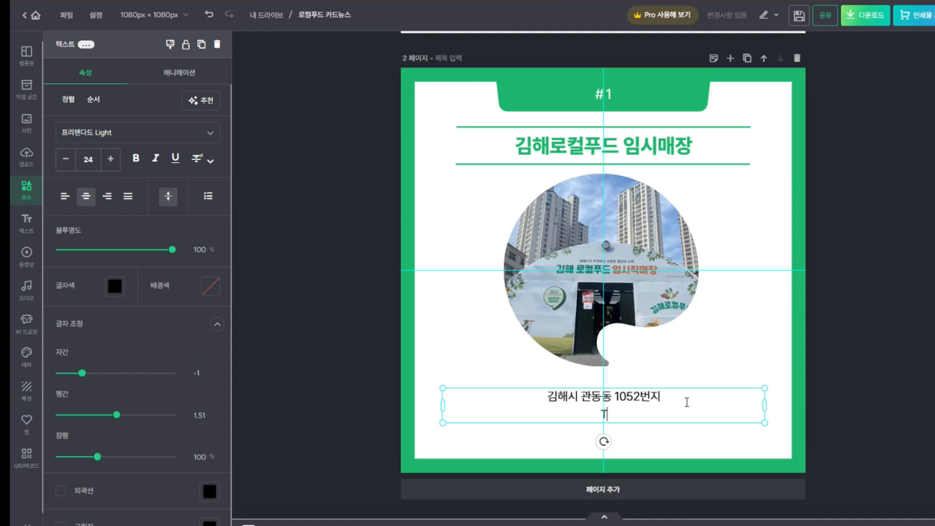
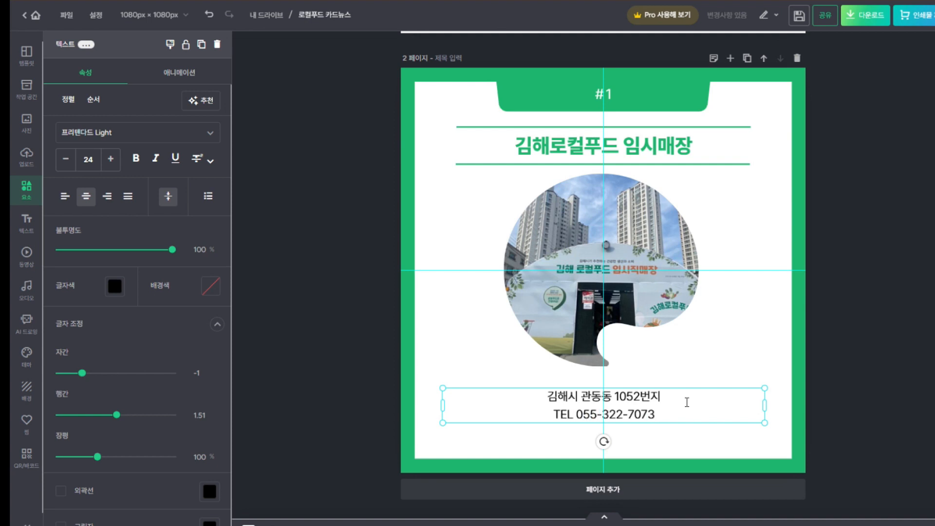
pyautogui.press('Return')
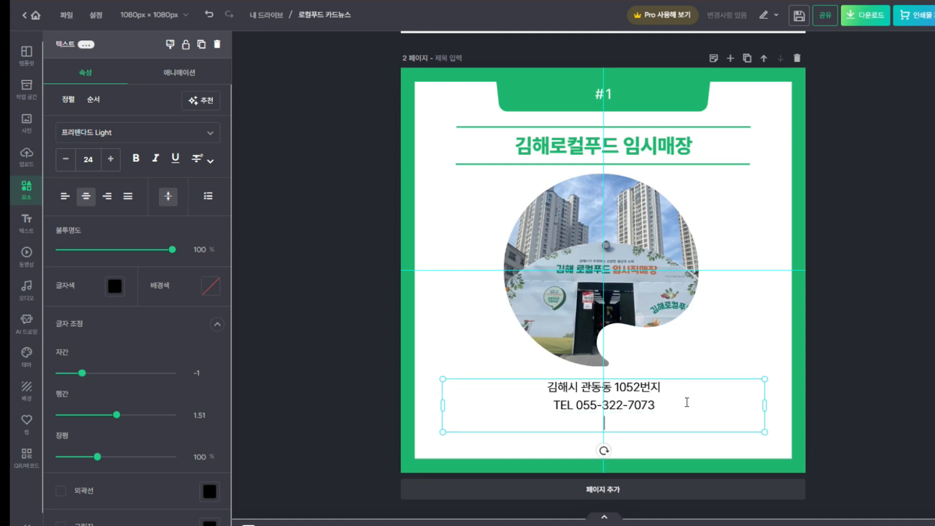
pyautogui.press('BackSpace')
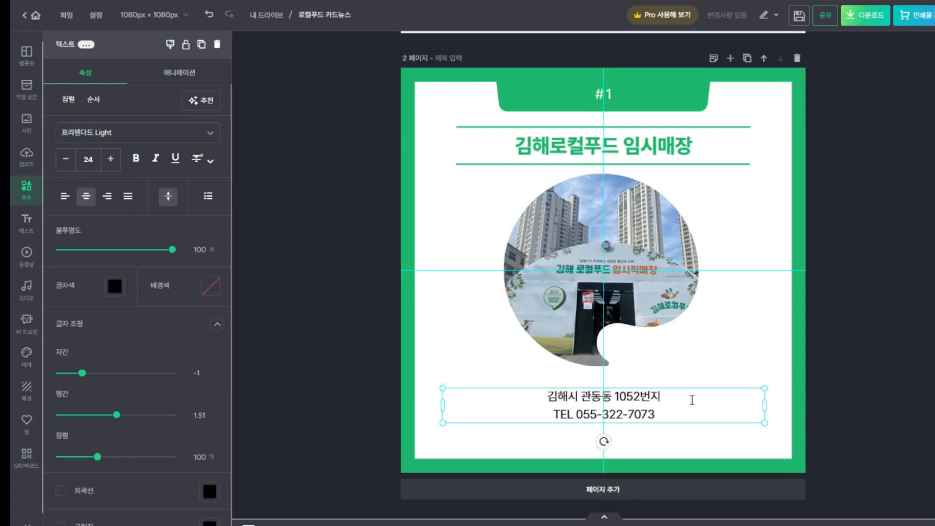
pyautogui.click(689, 445)
pyautogui.click(659, 390)
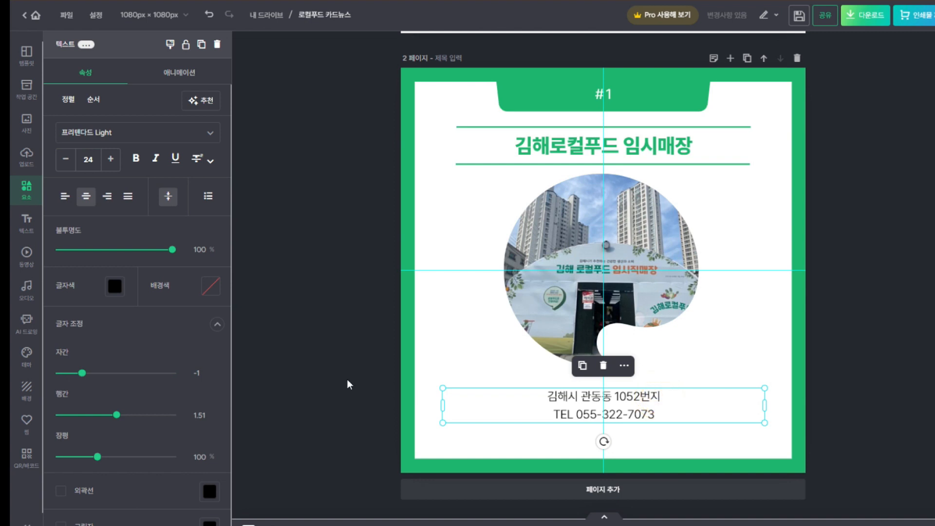
# Add a '제목을 입력해주세요.' title text at the bottom of page 2 and nudge the address up
pyautogui.click(28, 223)
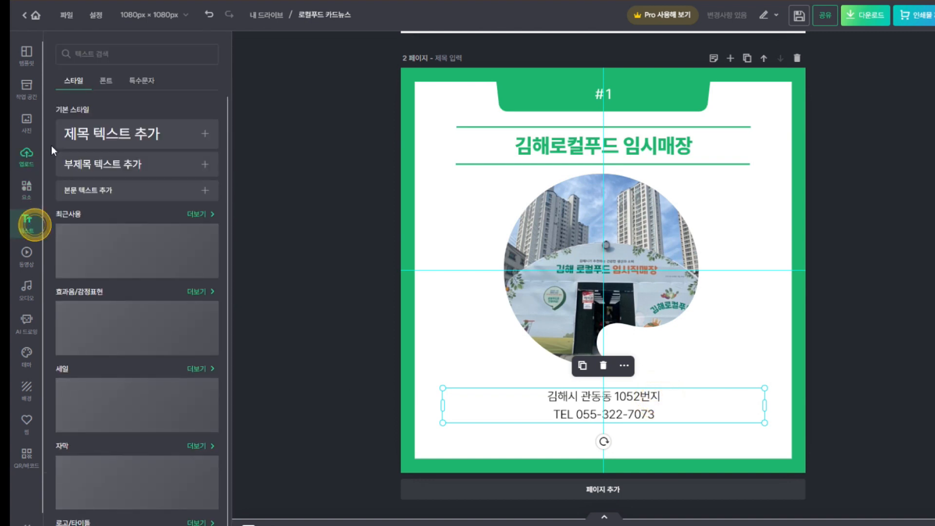
pyautogui.click(150, 138)
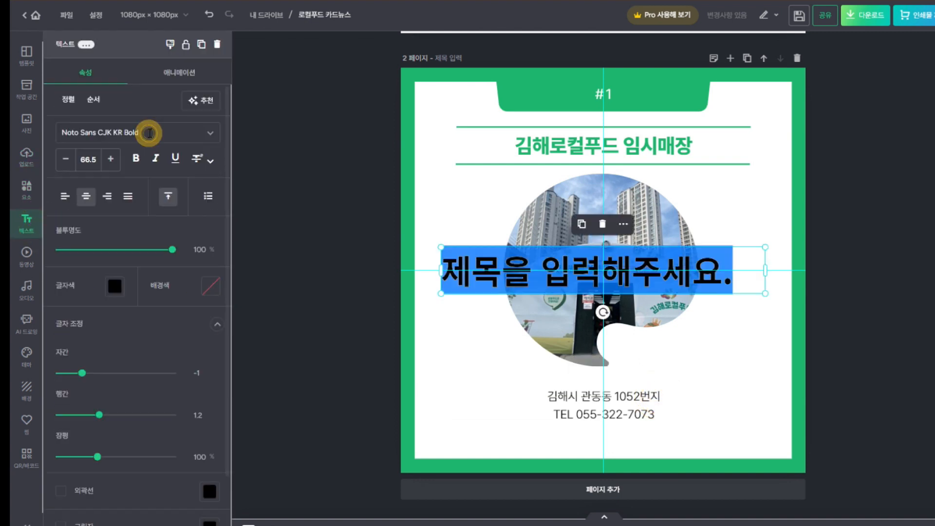
pyautogui.click(860, 301)
pyautogui.moveTo(727, 272); pyautogui.dragTo(738, 336)
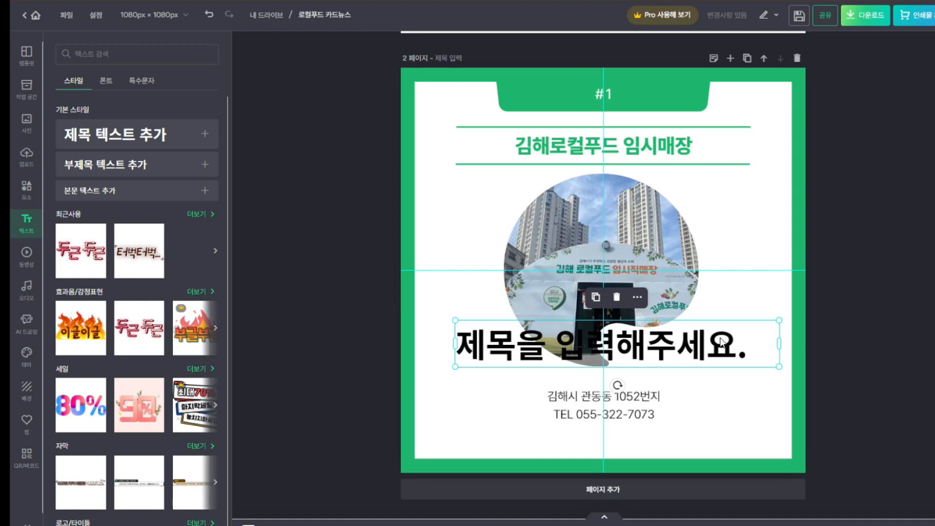
pyautogui.moveTo(721, 349); pyautogui.dragTo(731, 457)
pyautogui.moveTo(670, 398); pyautogui.dragTo(670, 389)
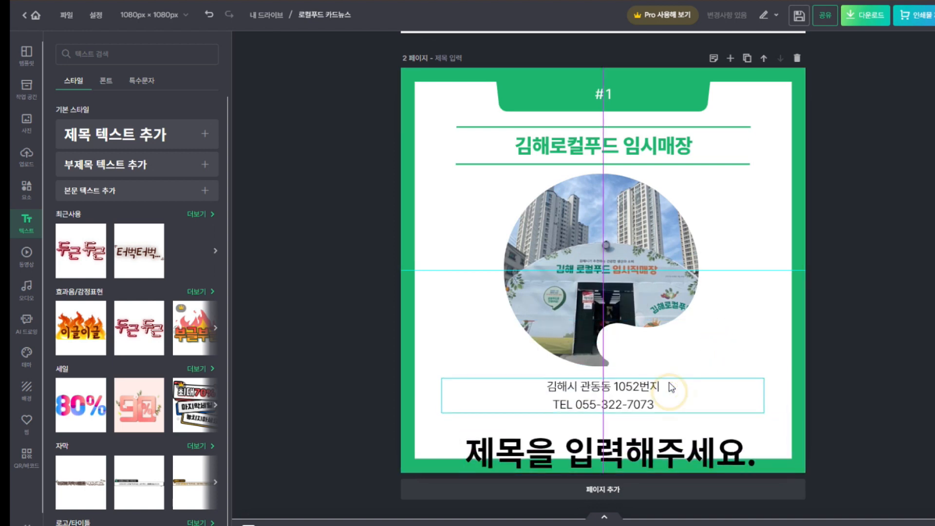
pyautogui.moveTo(698, 459); pyautogui.dragTo(697, 450)
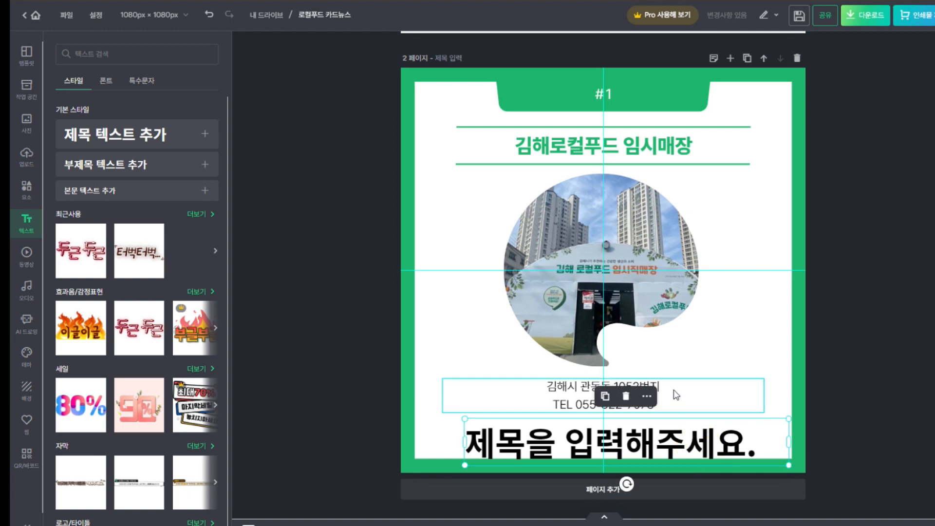
pyautogui.click(676, 395)
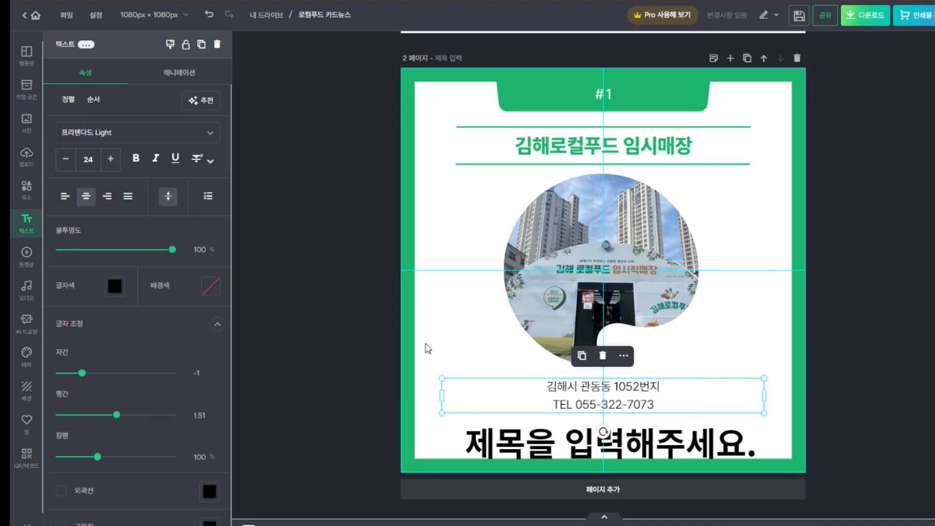
pyautogui.click(208, 133)
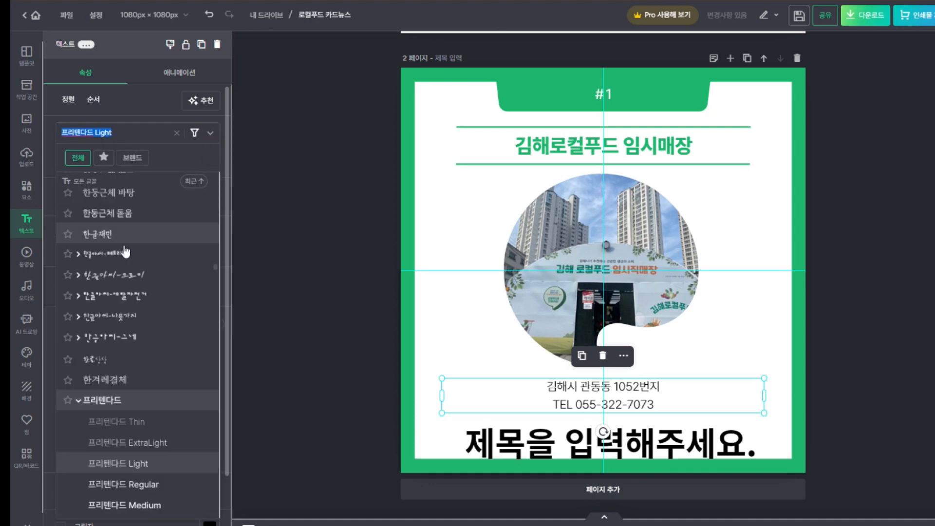
# Pick 레코체 from the favourite fonts for the address, after trying 함박눈체
pyautogui.scroll(3, 113, 214)
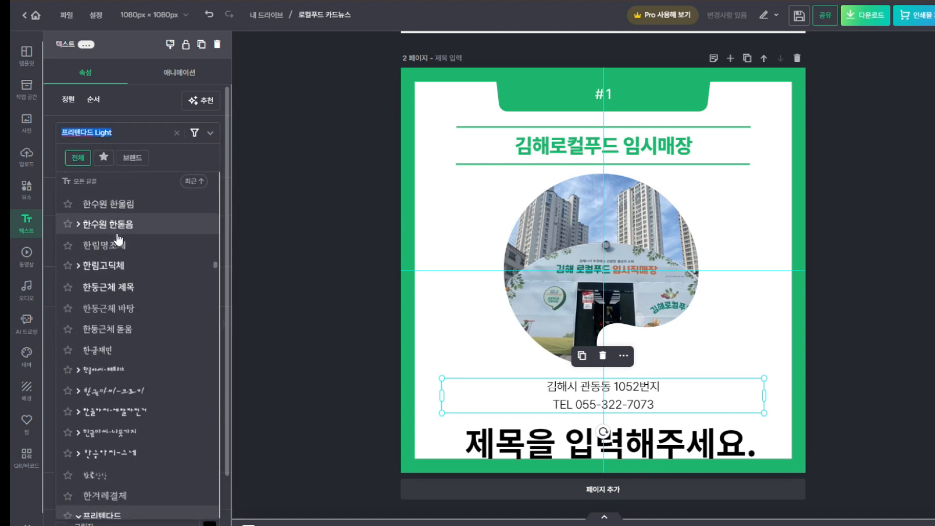
pyautogui.scroll(-8, 120, 253)
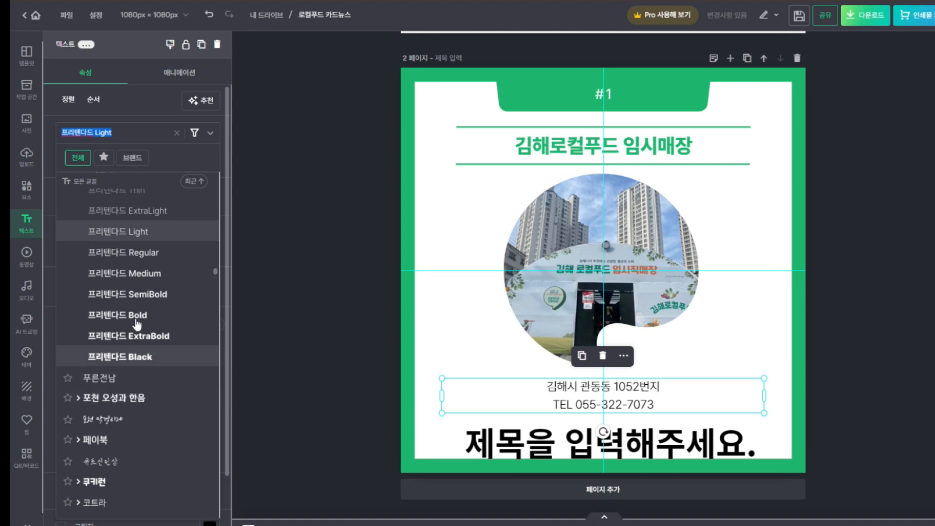
pyautogui.click(104, 158)
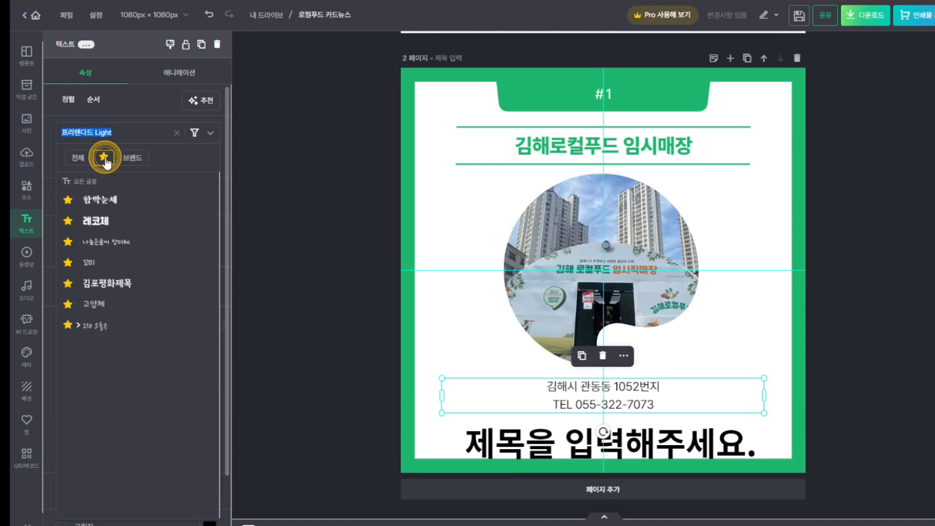
pyautogui.click(96, 201)
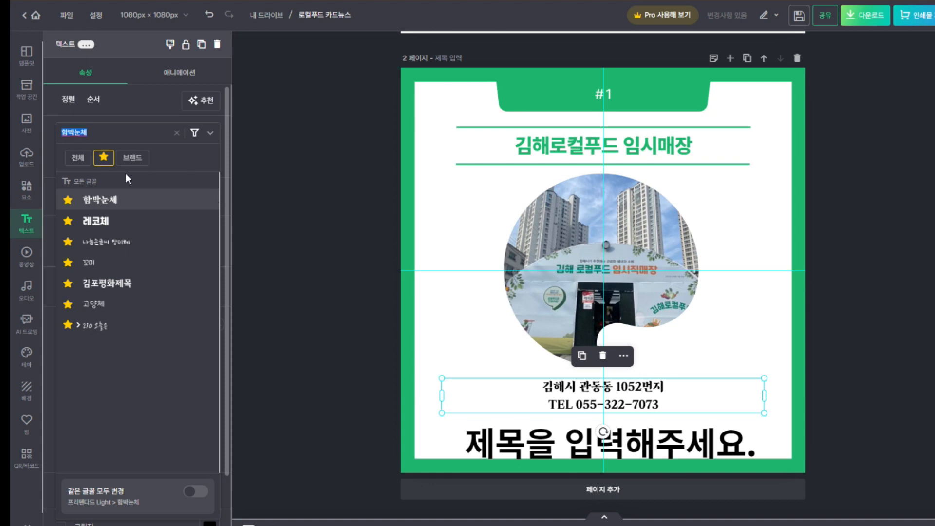
pyautogui.click(110, 222)
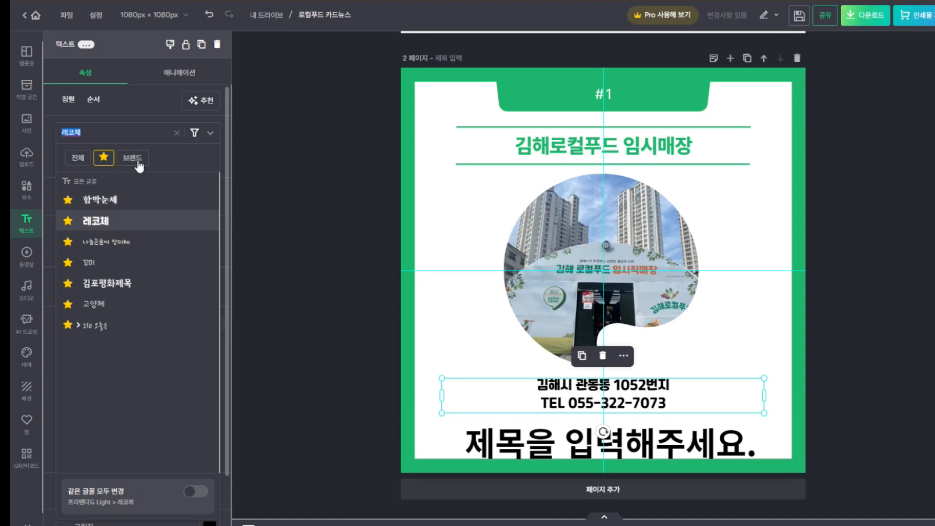
pyautogui.click(302, 169)
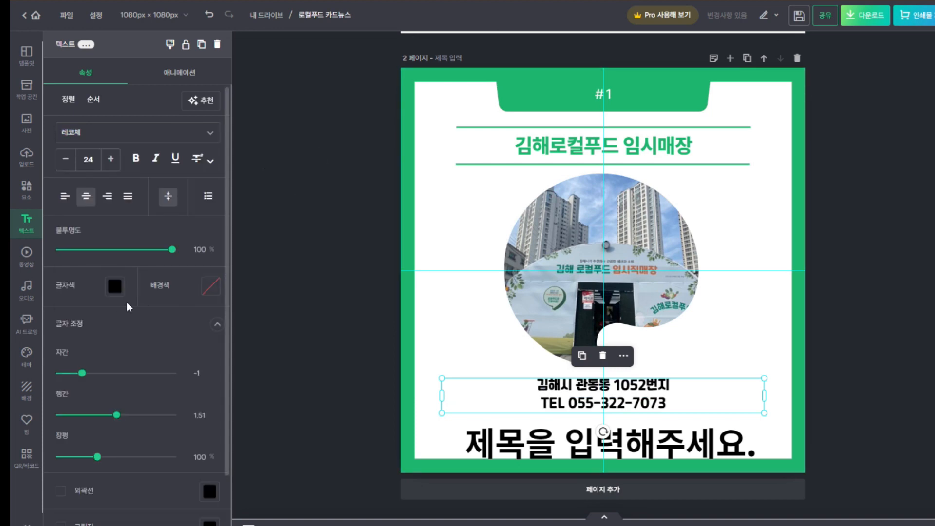
# Colour the address and phone text orange-red and narrow its text box
pyautogui.click(114, 284)
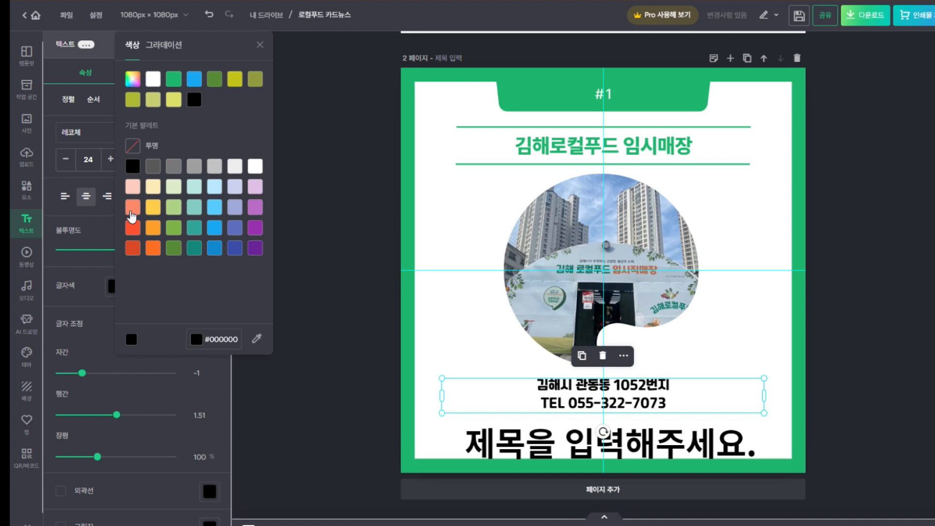
pyautogui.click(135, 236)
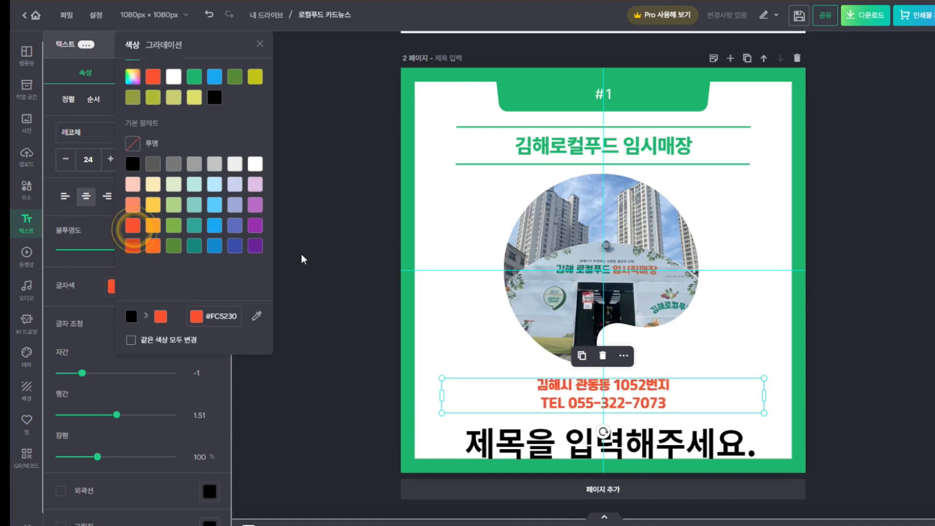
pyautogui.click(367, 314)
pyautogui.moveTo(764, 394); pyautogui.dragTo(658, 394)
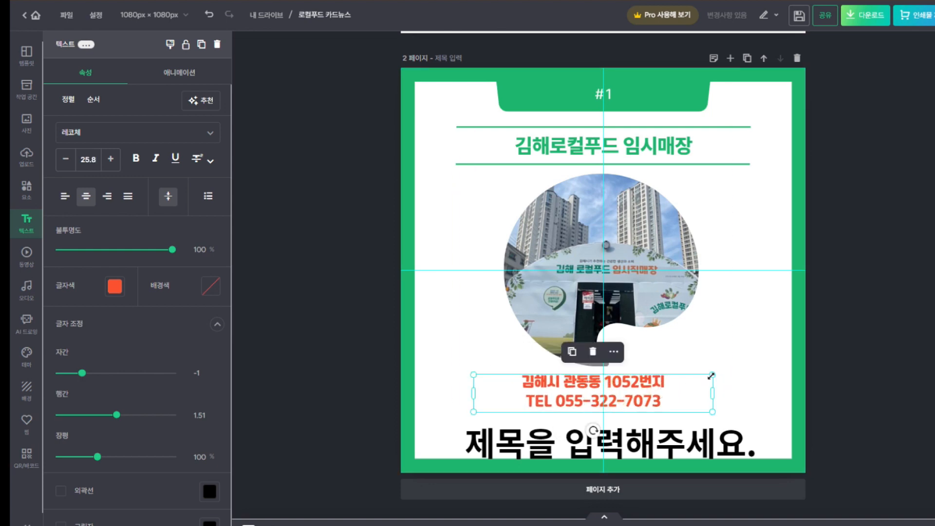
pyautogui.click(713, 389)
# Resize and centre the address text below the photo, settling on font size 31.1
pyautogui.moveTo(713, 375); pyautogui.dragTo(734, 360)
pyautogui.moveTo(682, 395); pyautogui.dragTo(669, 404)
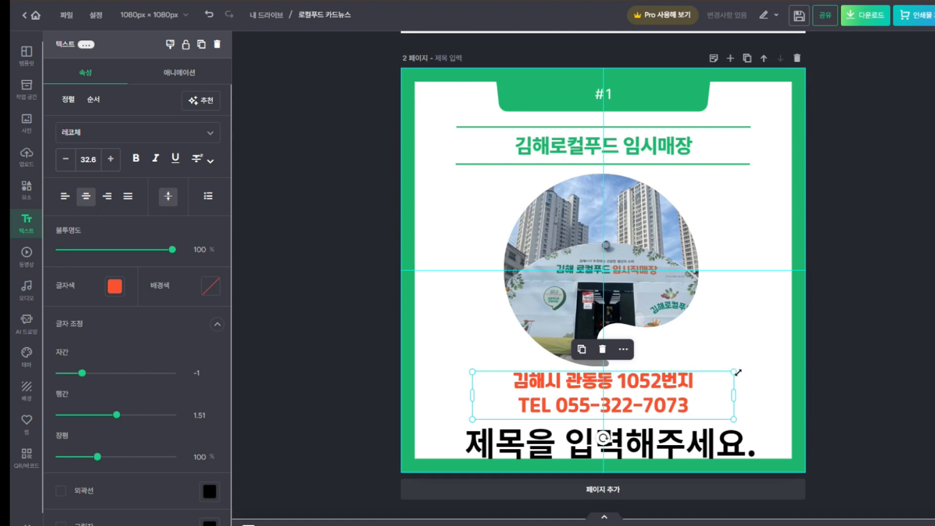
pyautogui.moveTo(738, 373); pyautogui.dragTo(733, 352)
pyautogui.moveTo(670, 404); pyautogui.dragTo(678, 401)
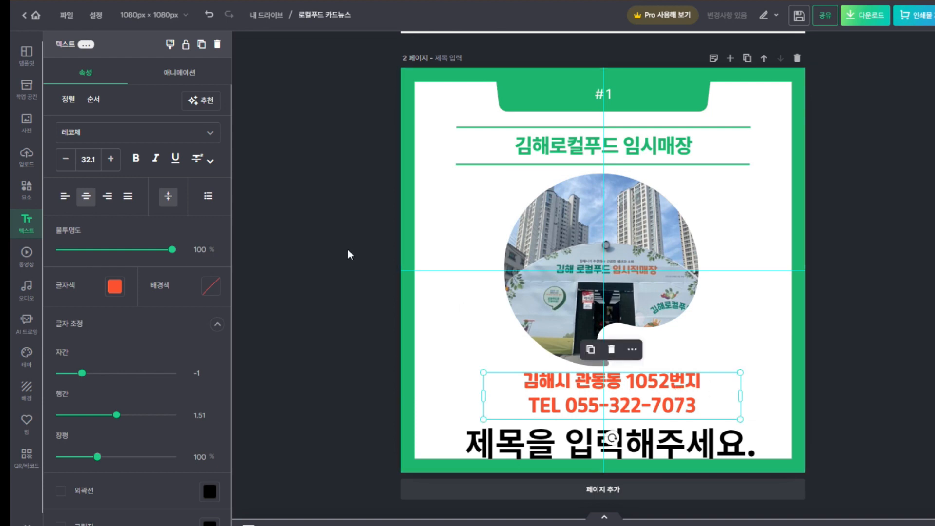
pyautogui.click(111, 159)
pyautogui.click(70, 159)
pyautogui.click(70, 159)
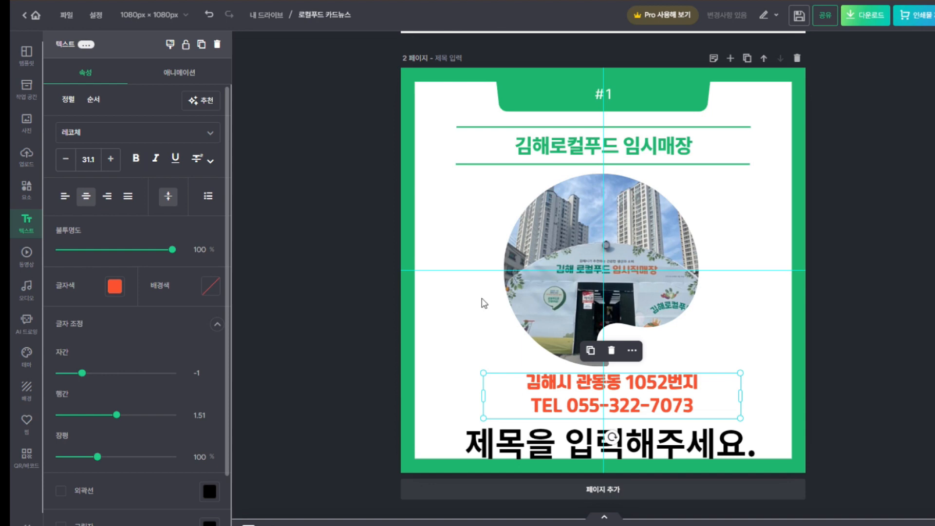
pyautogui.click(776, 392)
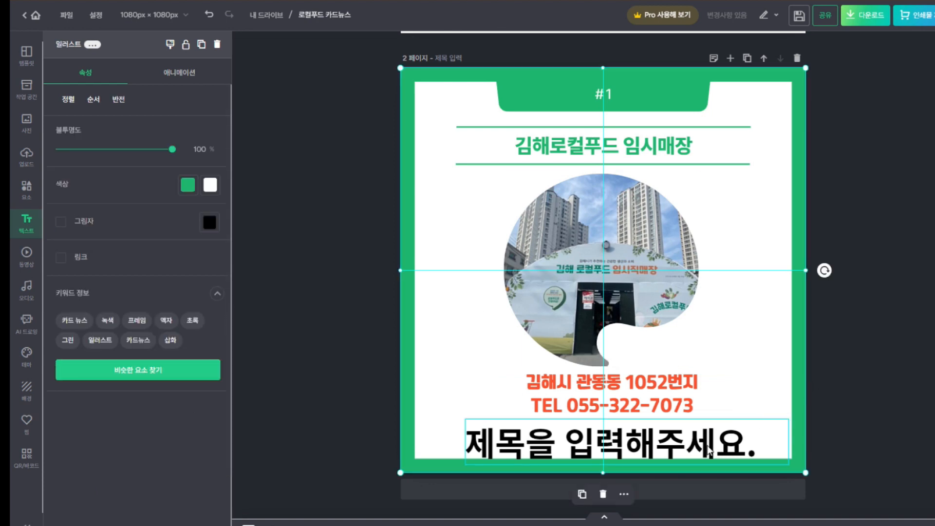
# Replace the placeholder title with '이용시간 매일 오전 10:00~오후20:00', correcting typos along the way
pyautogui.click(709, 451)
pyautogui.click(709, 452)
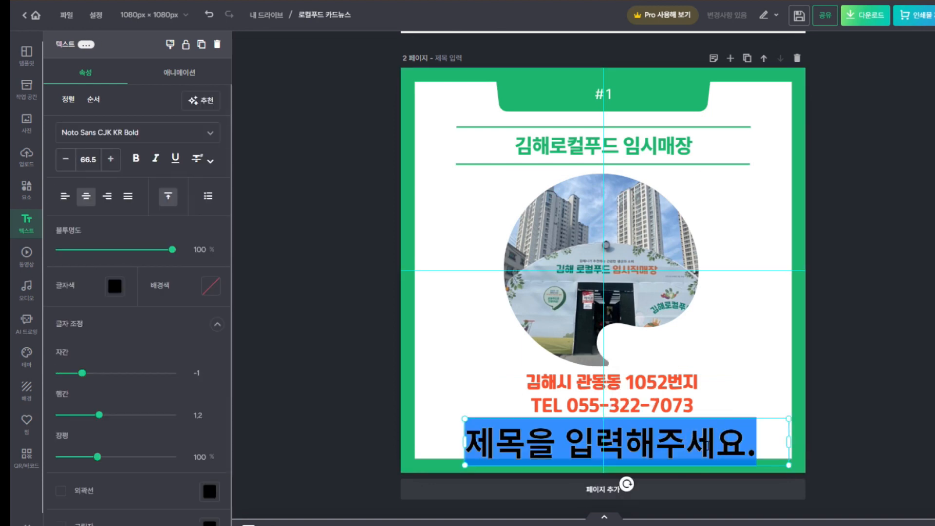
pyautogui.write('DLDYD')
pyautogui.press('BackSpace')
pyautogui.press('BackSpace')
pyautogui.press('BackSpace')
pyautogui.press('BackSpace')
pyautogui.press('BackSpace')
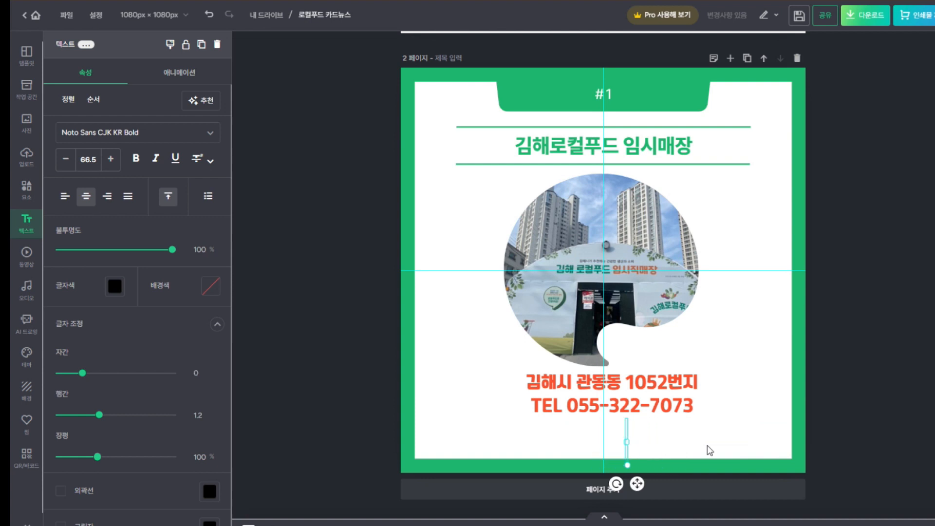
pyautogui.write('이용시간')
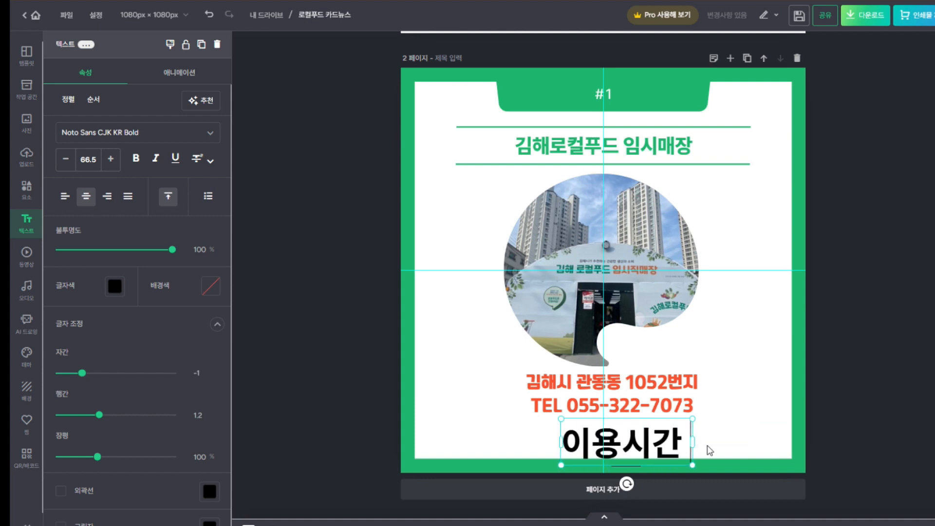
pyautogui.write(' 매일 오전')
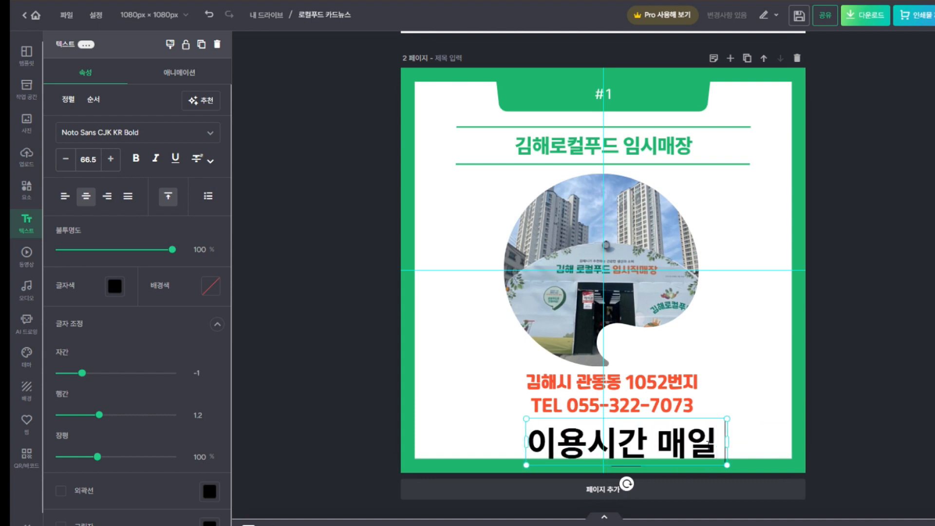
pyautogui.write(' 1')
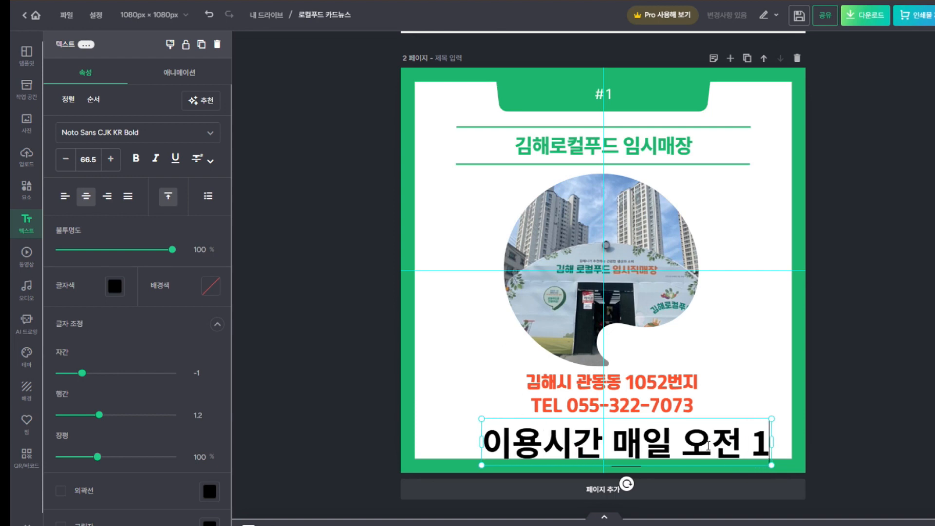
pyautogui.write('0:')
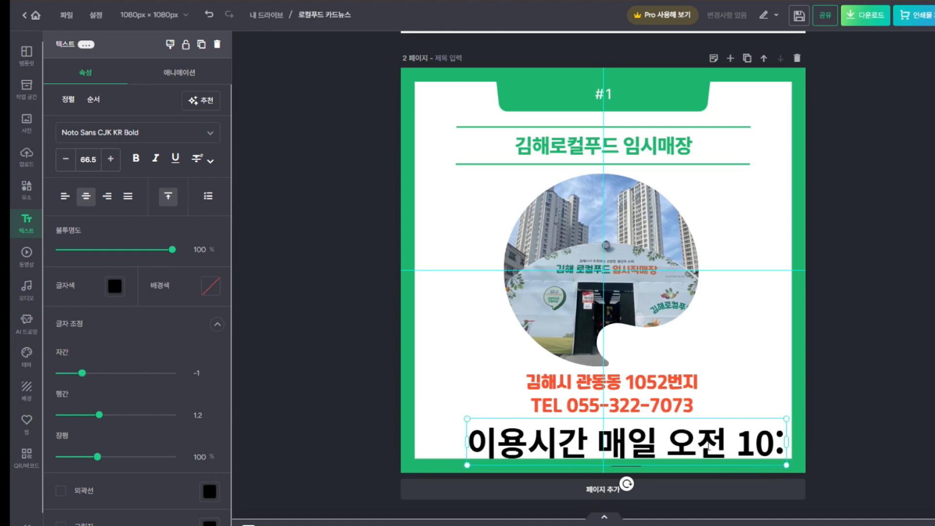
pyautogui.write('00')
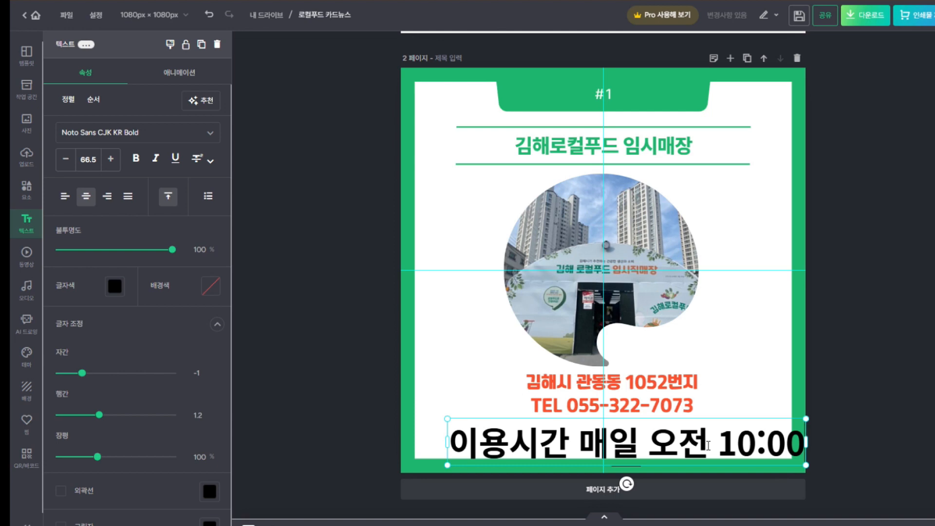
pyautogui.write('~')
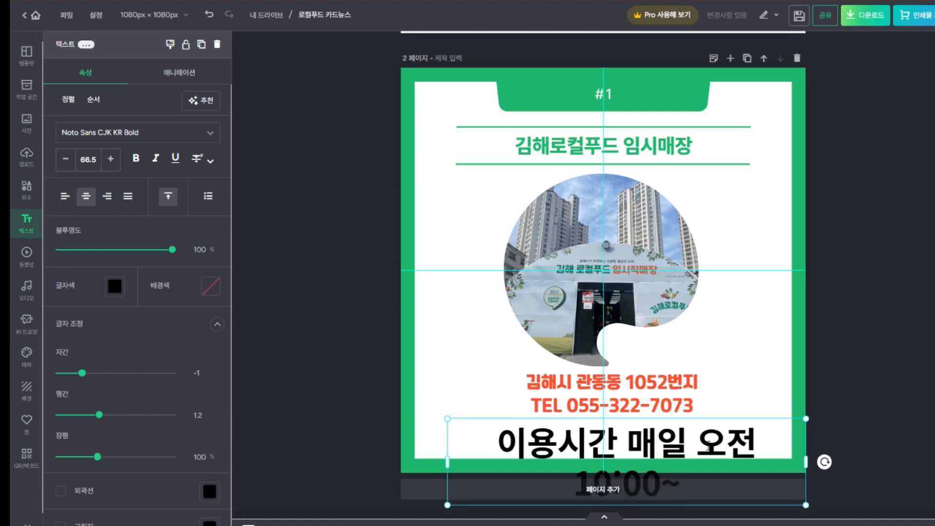
pyautogui.write('오')
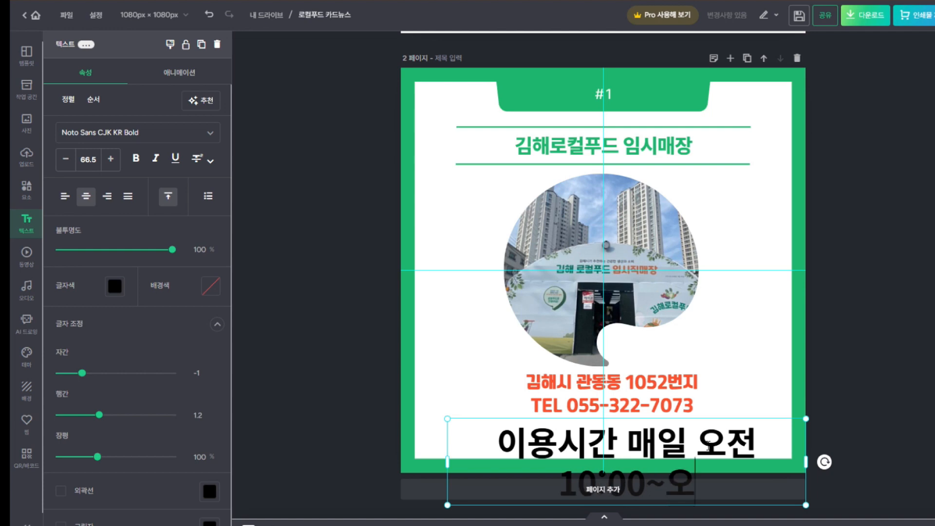
pyautogui.write('후80')
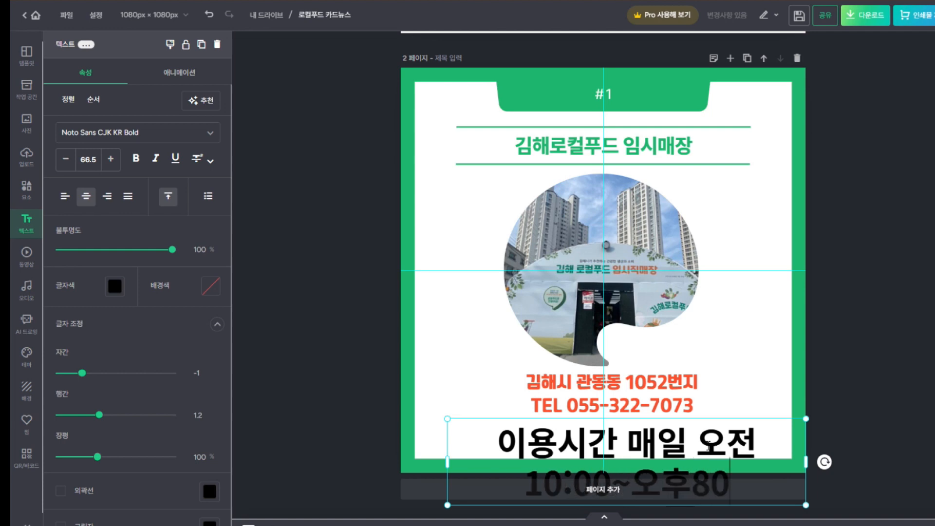
pyautogui.press('BackSpace')
pyautogui.write(':')
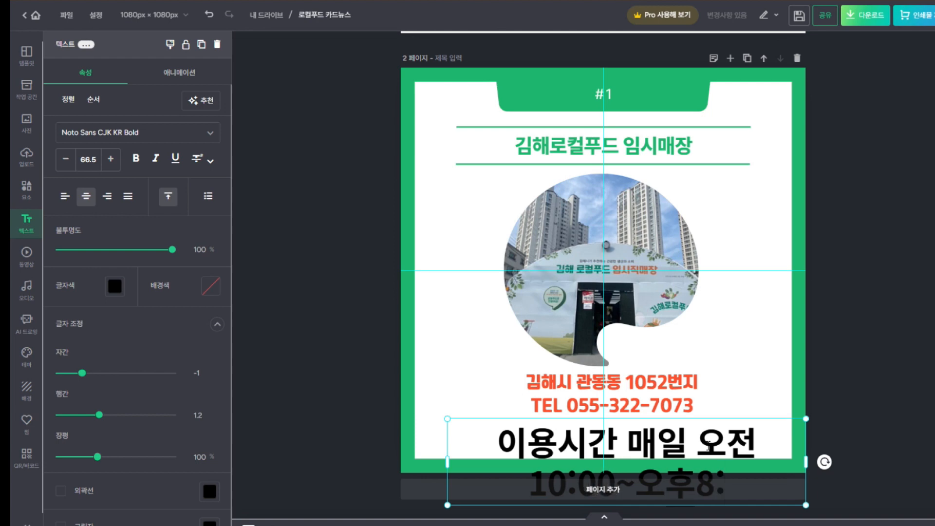
pyautogui.press('BackSpace')
pyautogui.press('BackSpace')
pyautogui.write('20')
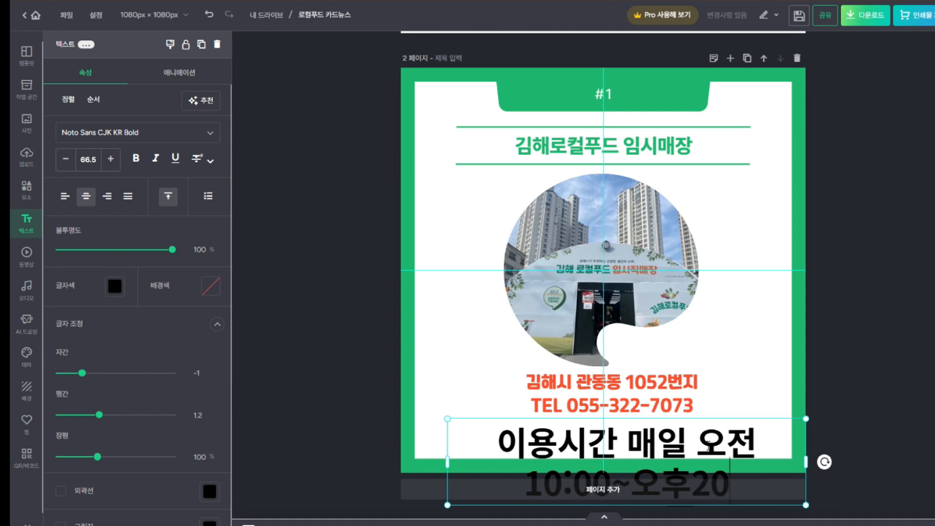
pyautogui.write(':')
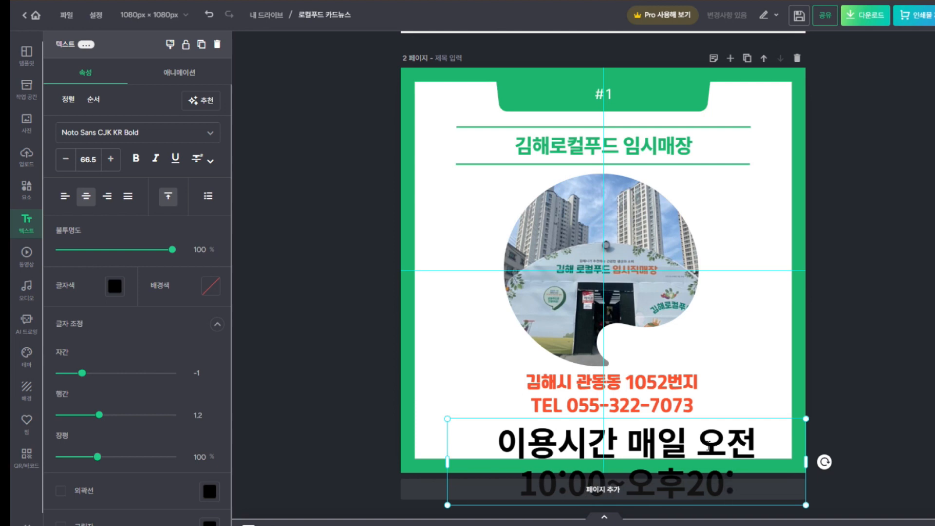
pyautogui.write('00')
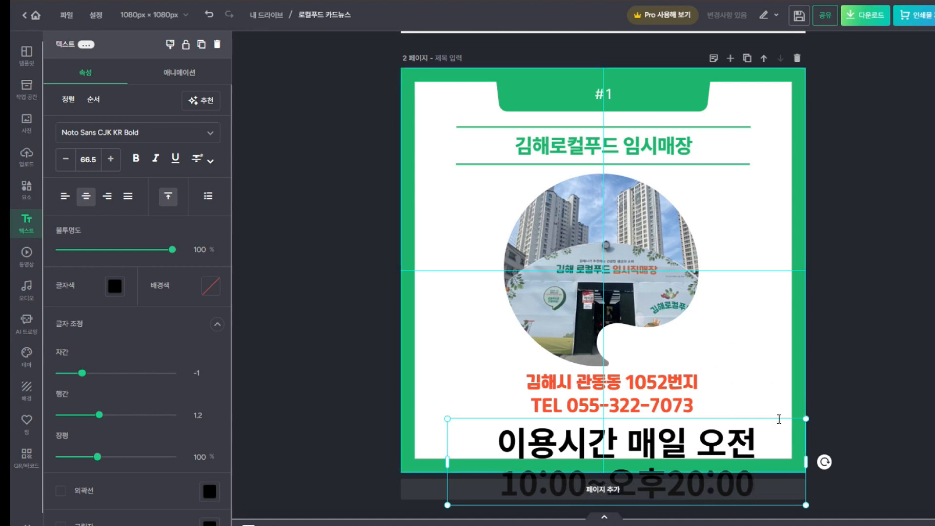
pyautogui.click(851, 397)
# Resize the business-hours text to size 37.8 and centre it on one line under the TEL line
pyautogui.click(805, 420)
pyautogui.moveTo(805, 419); pyautogui.dragTo(653, 470)
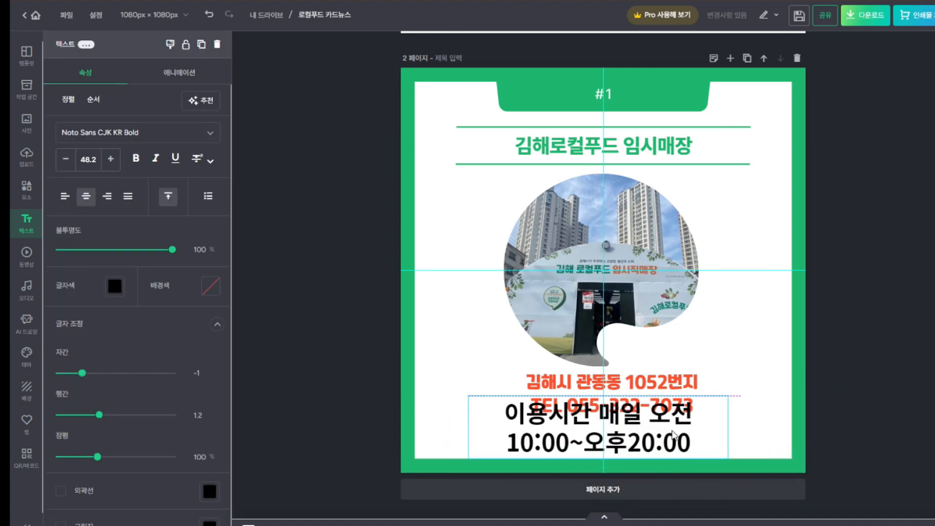
pyautogui.moveTo(729, 427); pyautogui.dragTo(857, 408)
pyautogui.moveTo(797, 410); pyautogui.dragTo(769, 435)
pyautogui.moveTo(838, 423); pyautogui.dragTo(753, 423)
pyautogui.moveTo(697, 442)
pyautogui.mouseDown()
pyautogui.moveTo(715, 447)
pyautogui.moveTo(706, 448)
pyautogui.moveTo(713, 440)
pyautogui.mouseUp()
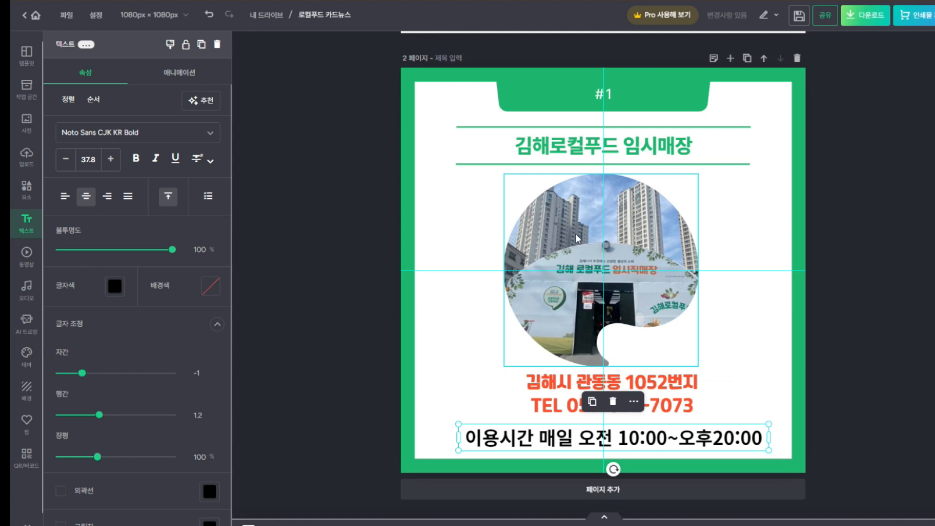
pyautogui.moveTo(715, 440)
pyautogui.mouseDown()
pyautogui.moveTo(718, 431)
pyautogui.moveTo(714, 448)
pyautogui.moveTo(729, 444)
pyautogui.mouseUp()
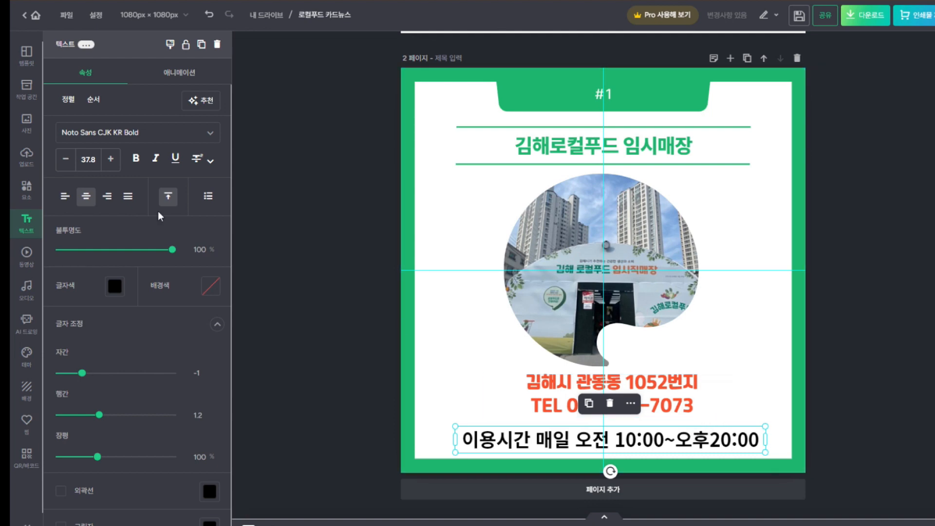
# Apply the favourite font 레코체 to the business-hours text
pyautogui.click(209, 135)
pyautogui.click(103, 157)
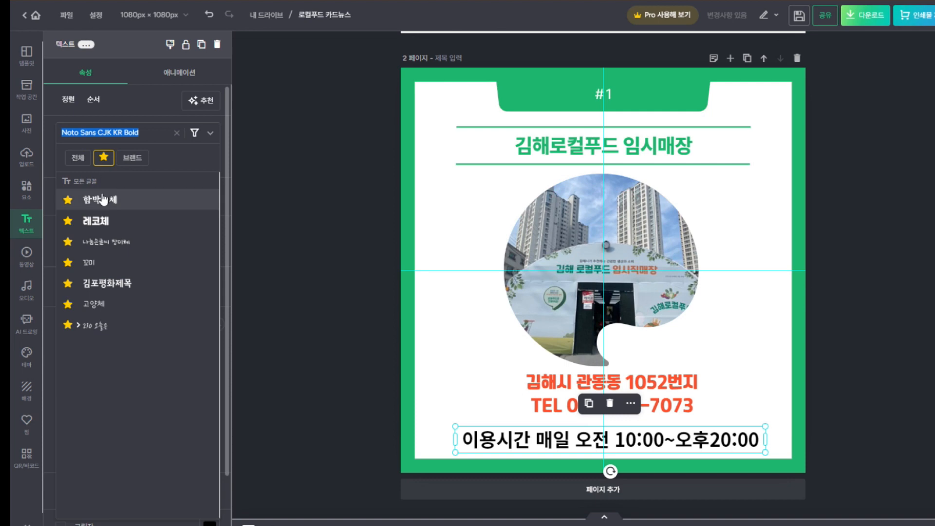
pyautogui.click(101, 221)
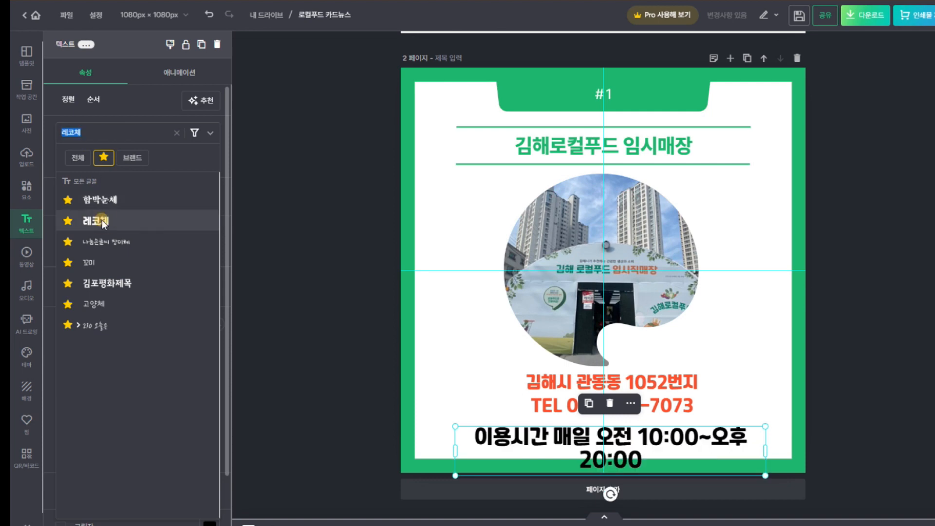
pyautogui.click(765, 450)
# Widen the hours text box so it sits on one centred line at size 31.7
pyautogui.click(847, 401)
pyautogui.click(733, 444)
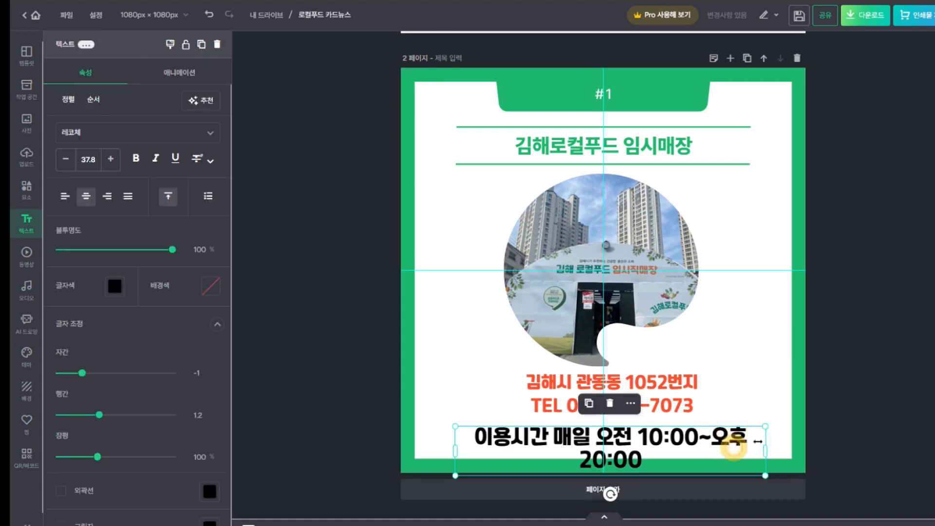
pyautogui.moveTo(766, 451); pyautogui.dragTo(739, 444)
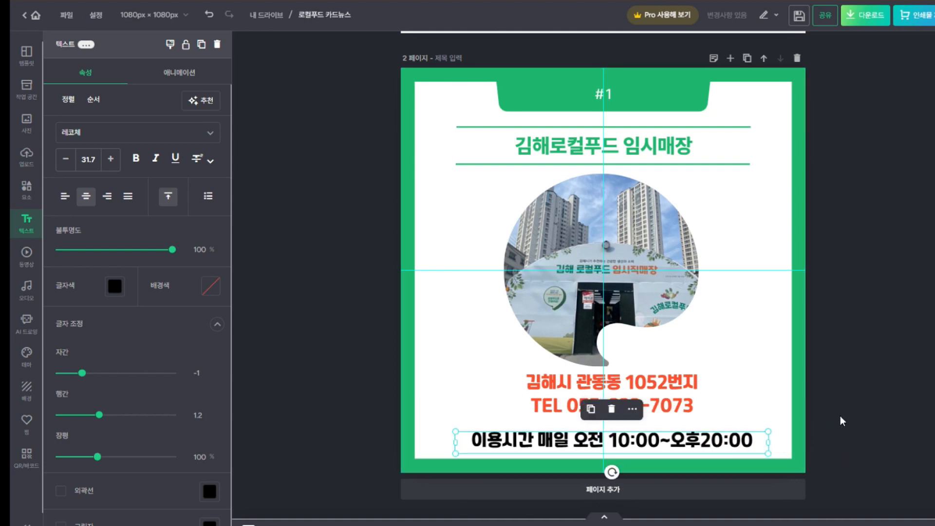
pyautogui.click(845, 411)
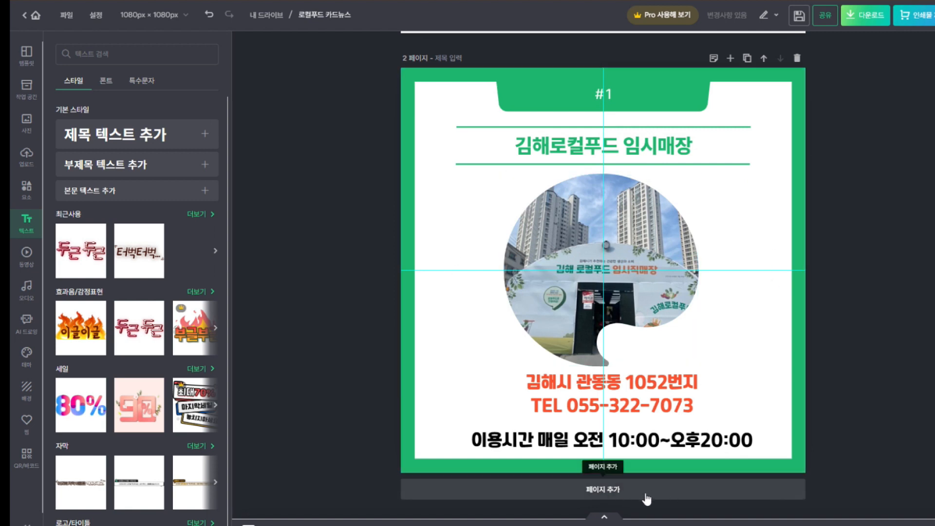
# Add a blank page 3 after the store-info card, then return to page 2
pyautogui.click(624, 496)
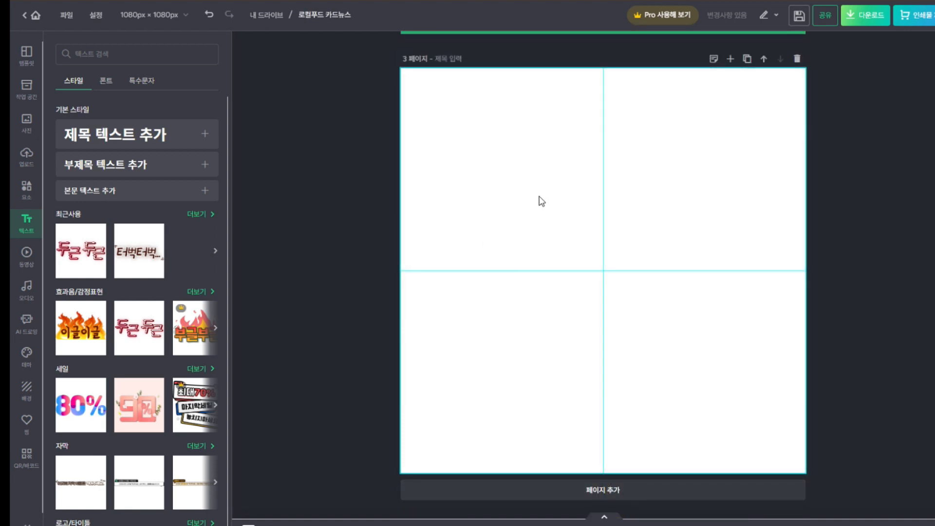
pyautogui.scroll(10, 522, 249)
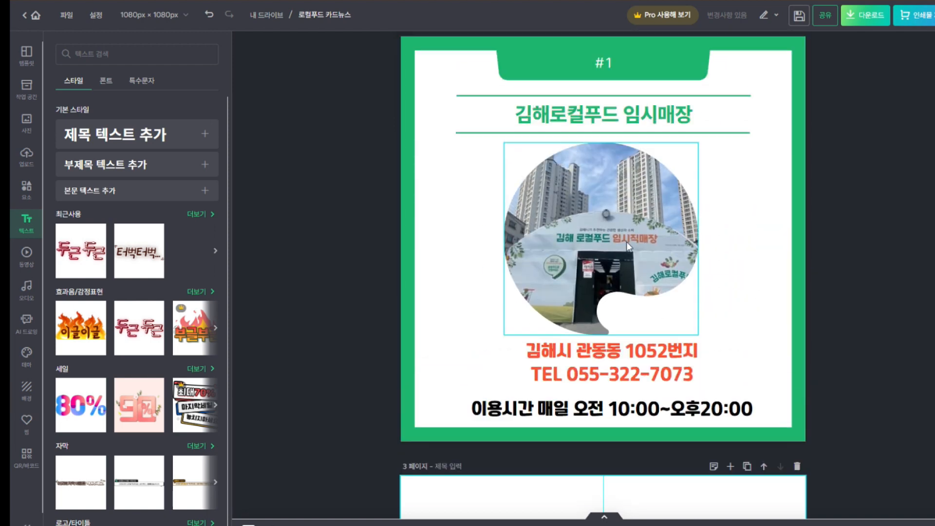
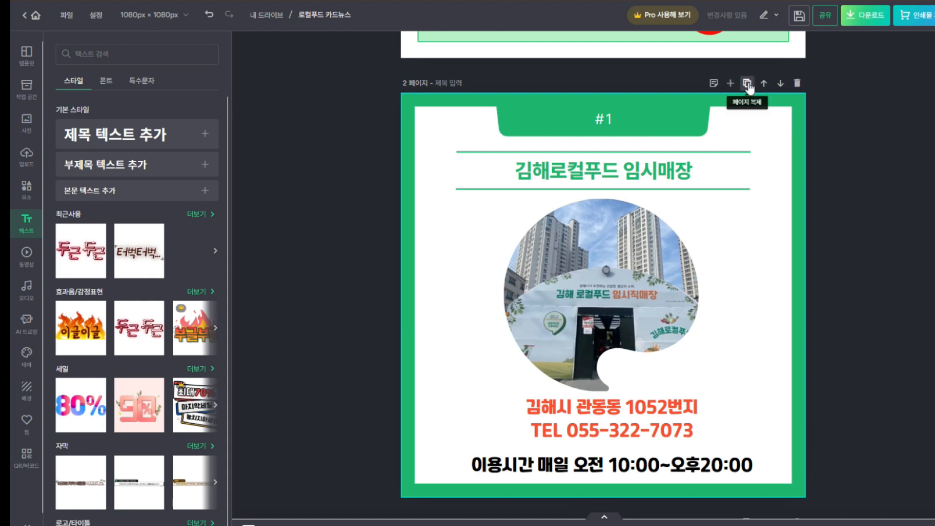
# Duplicate page 2 to create a new page 3
pyautogui.click(747, 83)
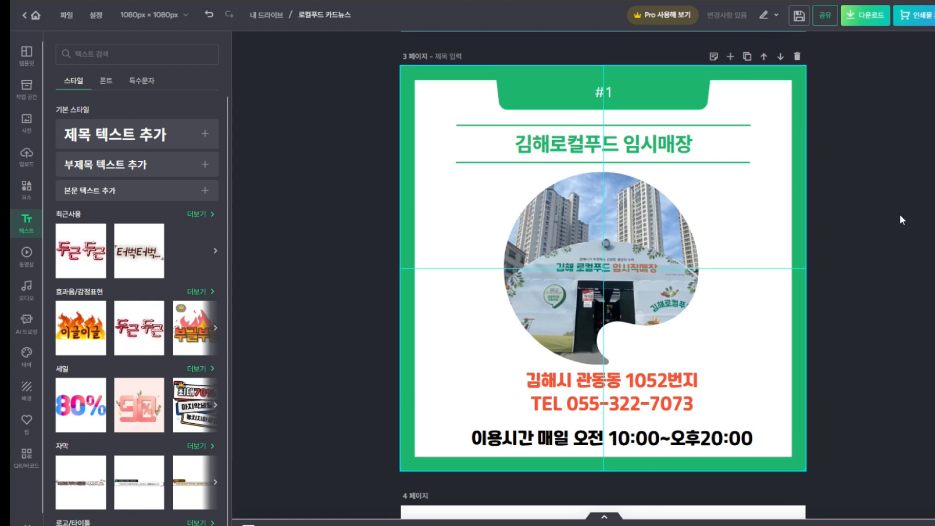
pyautogui.scroll(10, 603, 275)
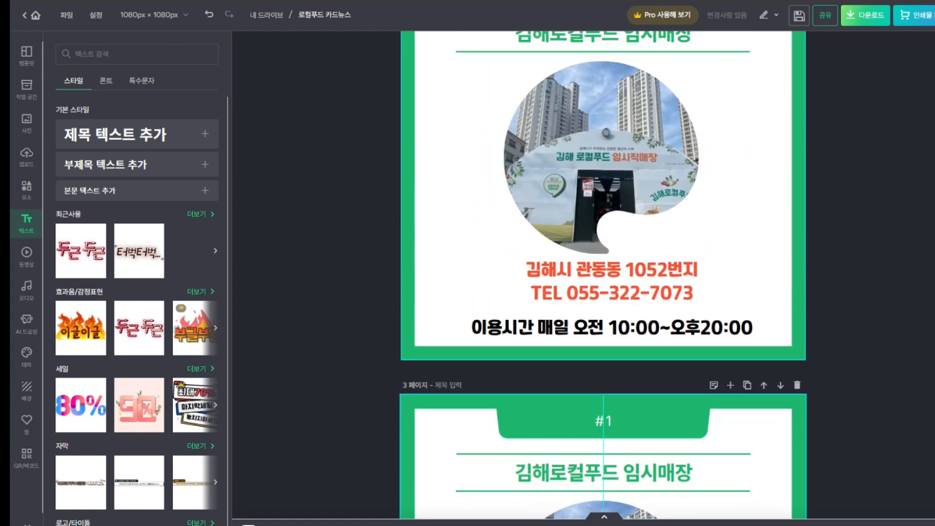
pyautogui.scroll(-8, 603, 275)
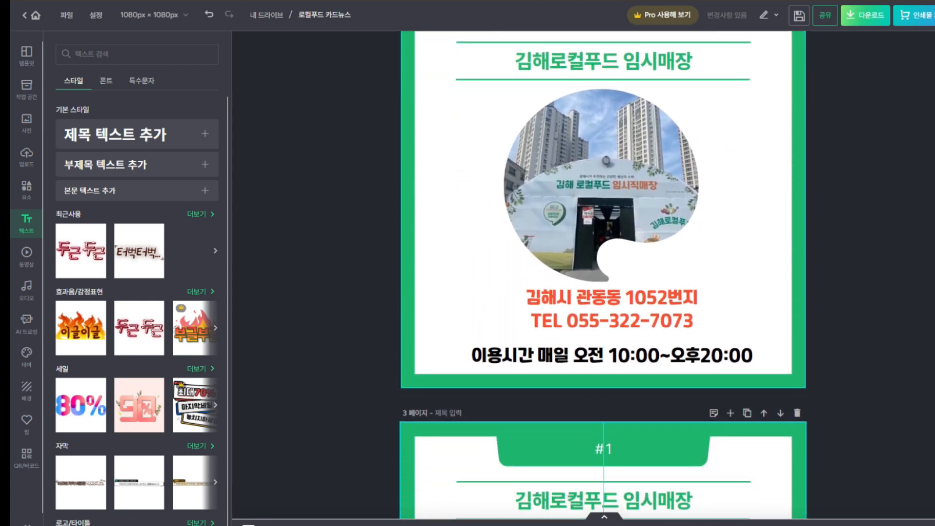
pyautogui.scroll(-2, 603, 275)
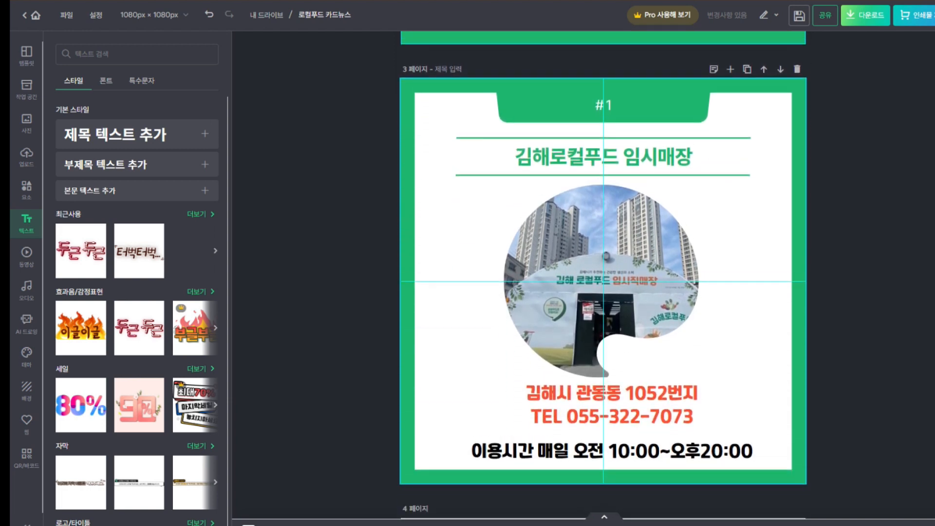
# Change page 3's number badge from #1 to #2
pyautogui.click(618, 107)
pyautogui.doubleClick(618, 107)
pyautogui.press('BackSpace')
pyautogui.write('2')
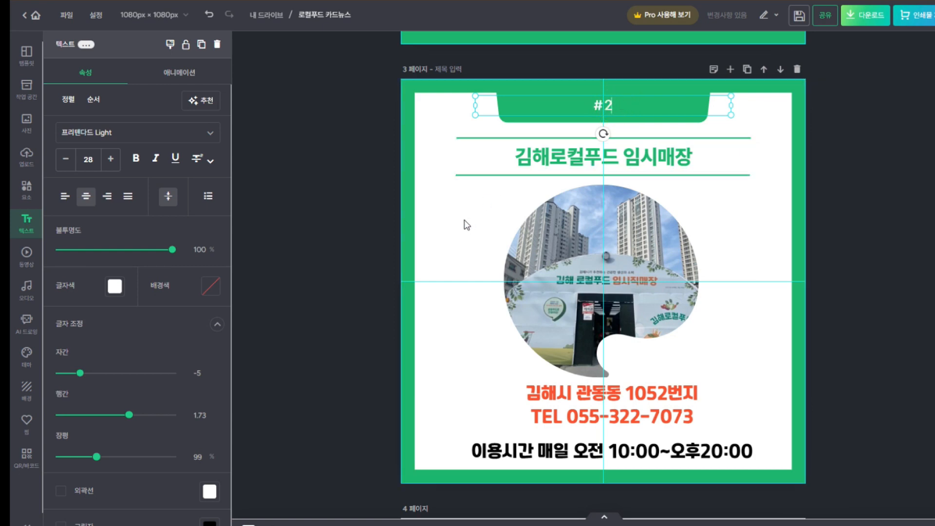
pyautogui.click(438, 229)
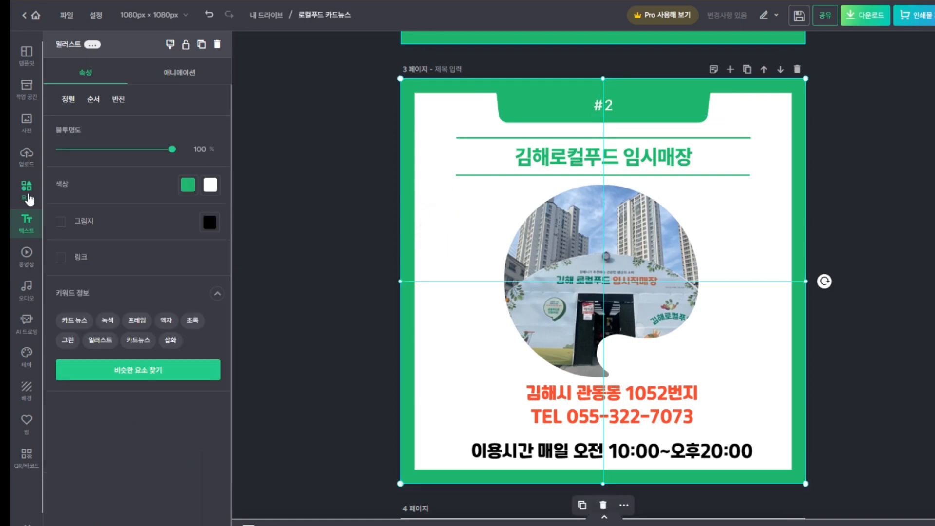
# Retitle page 3 '대동농협 하나로마트 내 로컬푸드직매장' and widen the title box
pyautogui.doubleClick(592, 160)
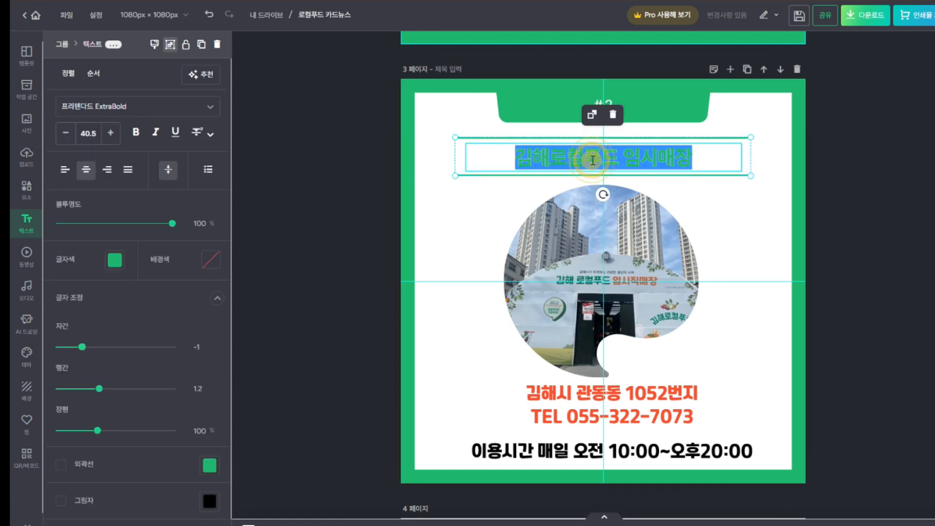
pyautogui.write('대')
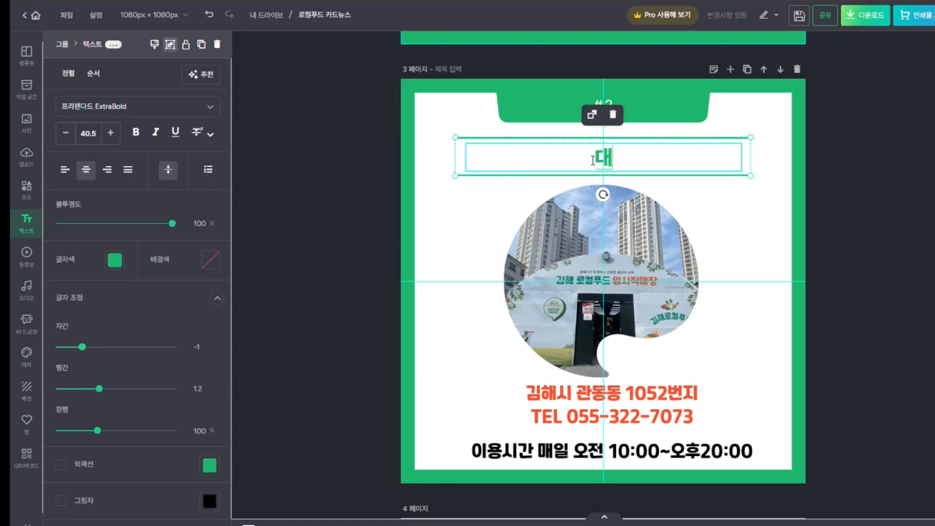
pyautogui.write('동농')
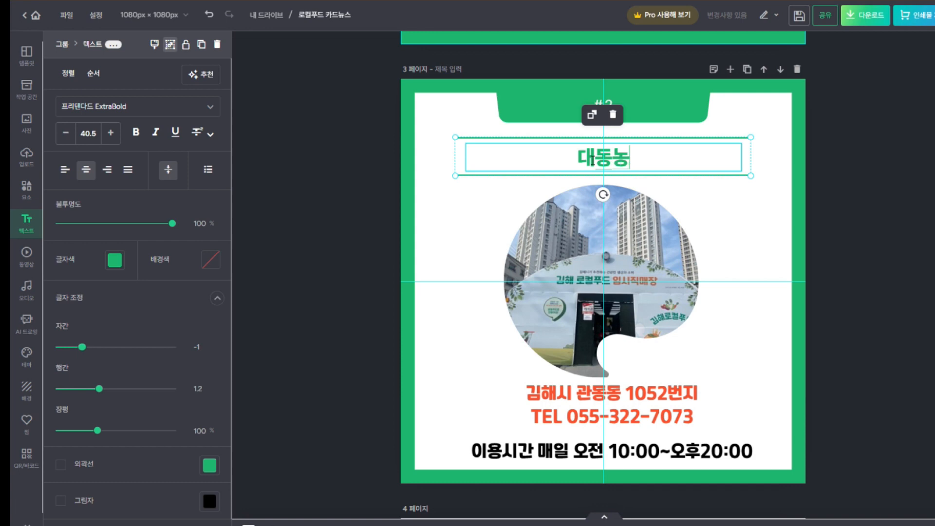
pyautogui.write('협 하나')
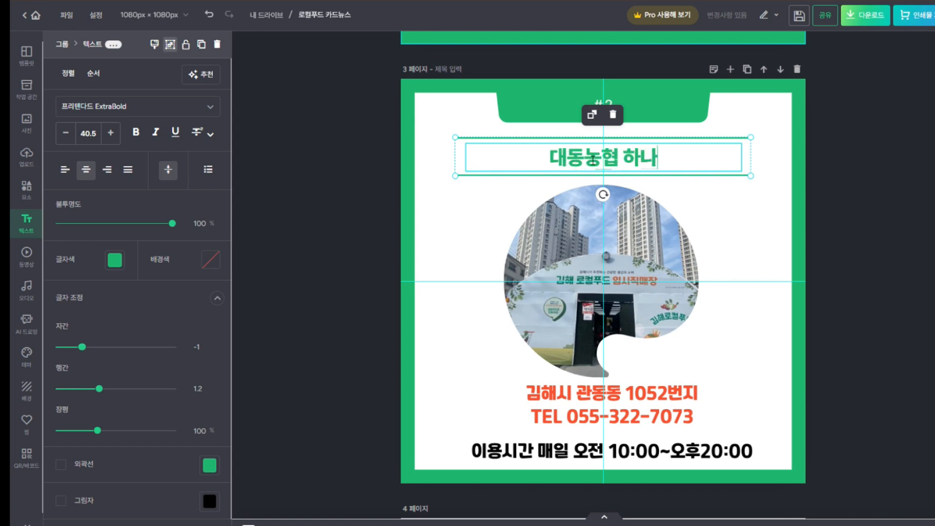
pyautogui.write('로마트')
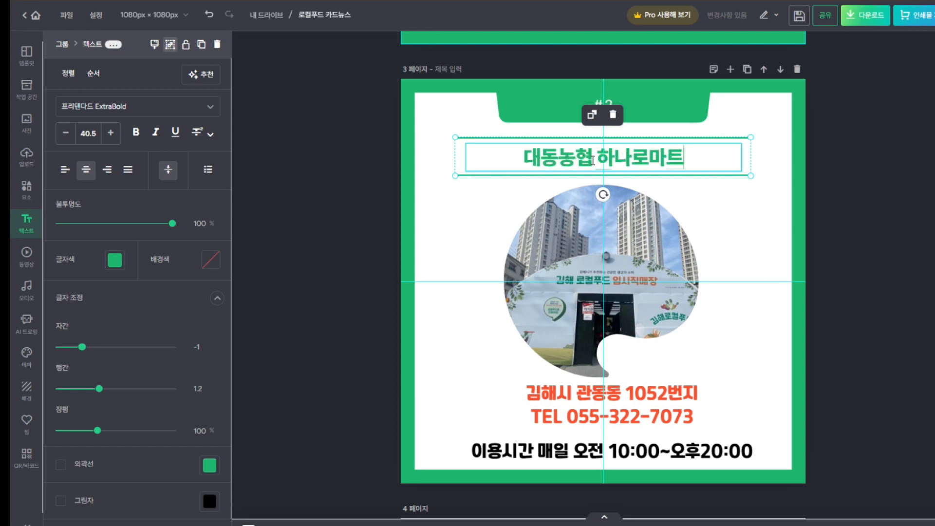
pyautogui.write(' ㄴㅐ 로커')
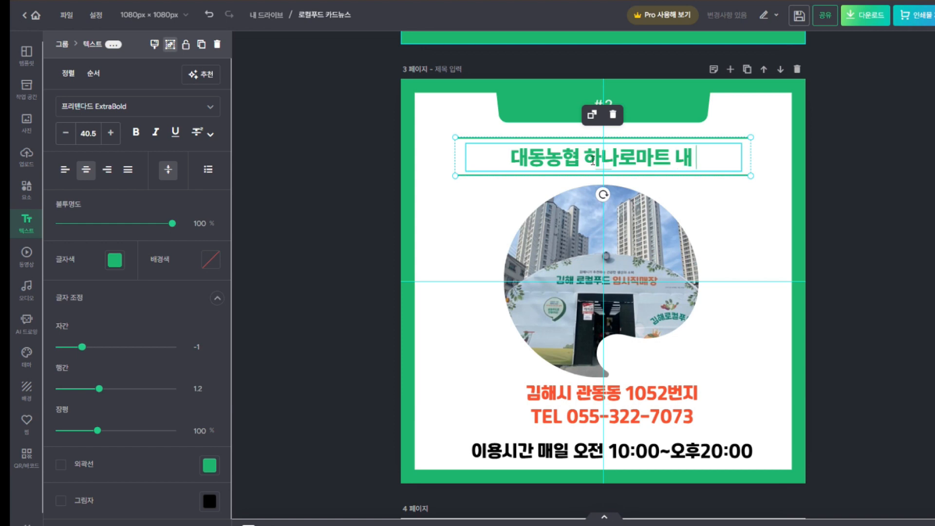
pyautogui.write('ㄹ푸드직')
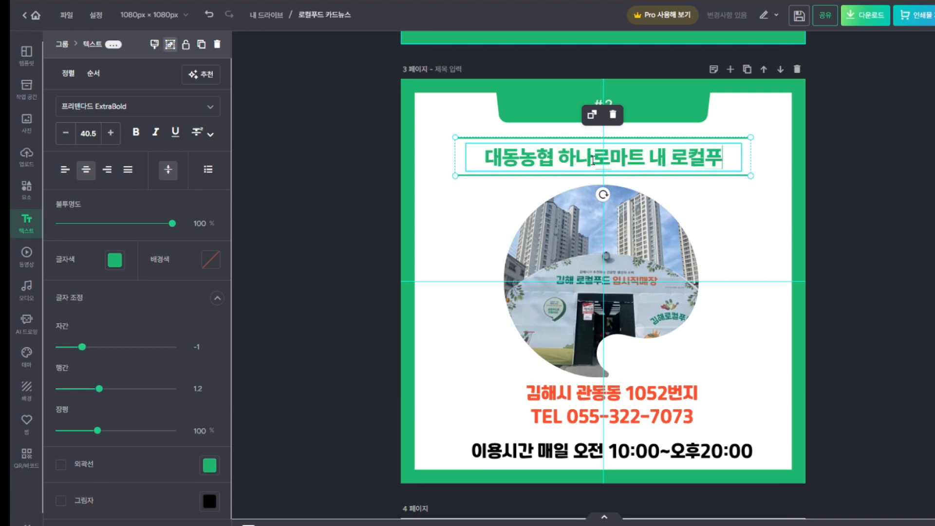
pyautogui.write('매장')
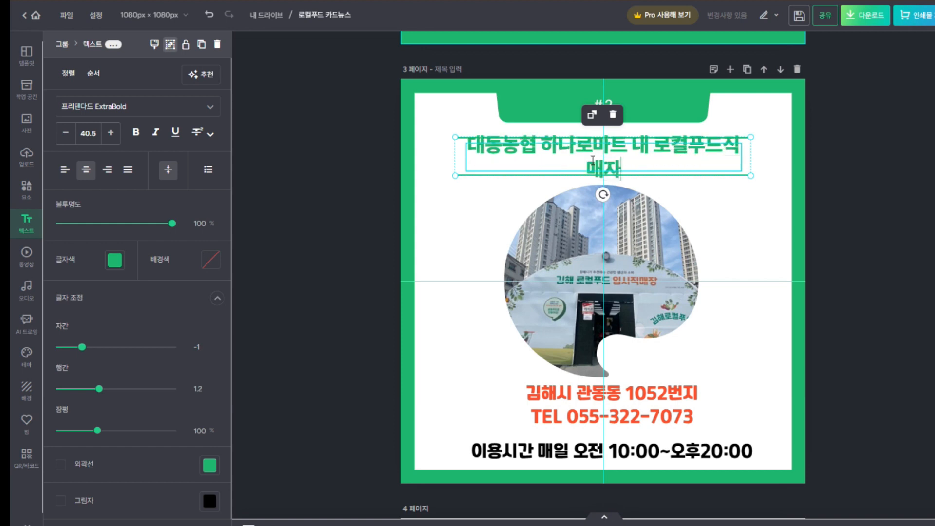
pyautogui.click(773, 157)
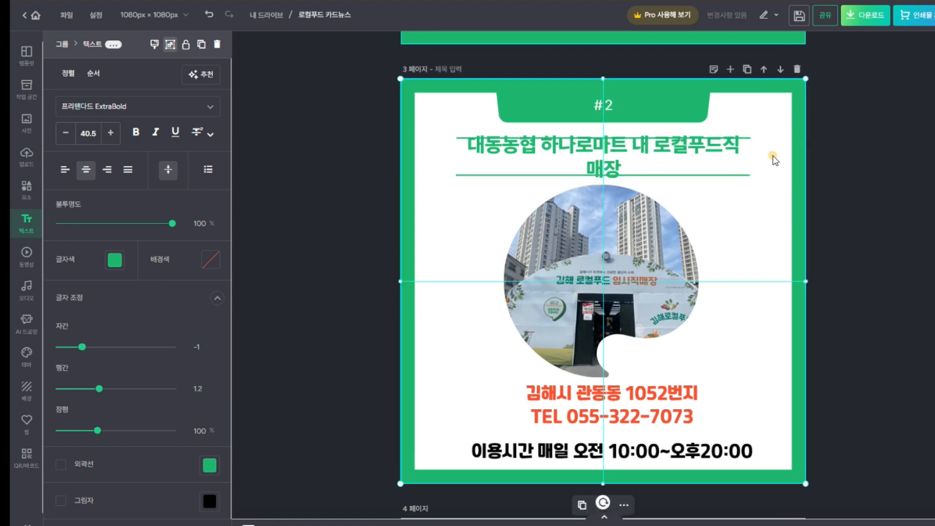
pyautogui.click(745, 158)
pyautogui.moveTo(751, 174)
pyautogui.mouseDown()
pyautogui.moveTo(763, 178)
pyautogui.moveTo(748, 183)
pyautogui.mouseUp()
pyautogui.click(730, 140)
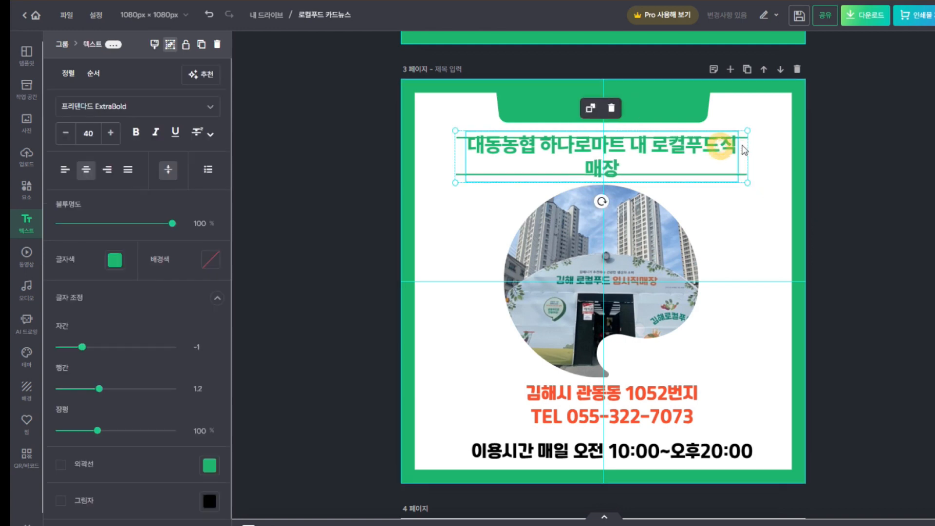
pyautogui.click(793, 132)
pyautogui.click(716, 141)
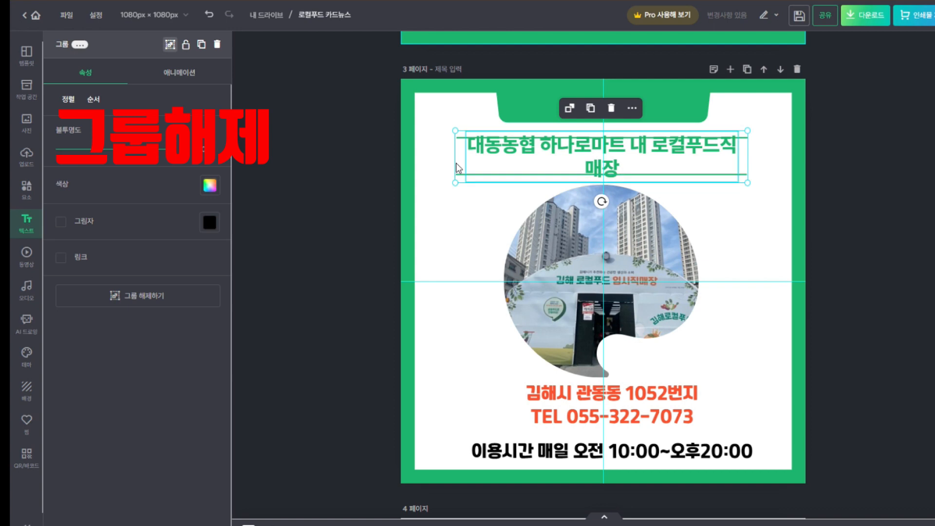
# Ungroup the title from its divider lines and resize it to fit one line
pyautogui.click(169, 45)
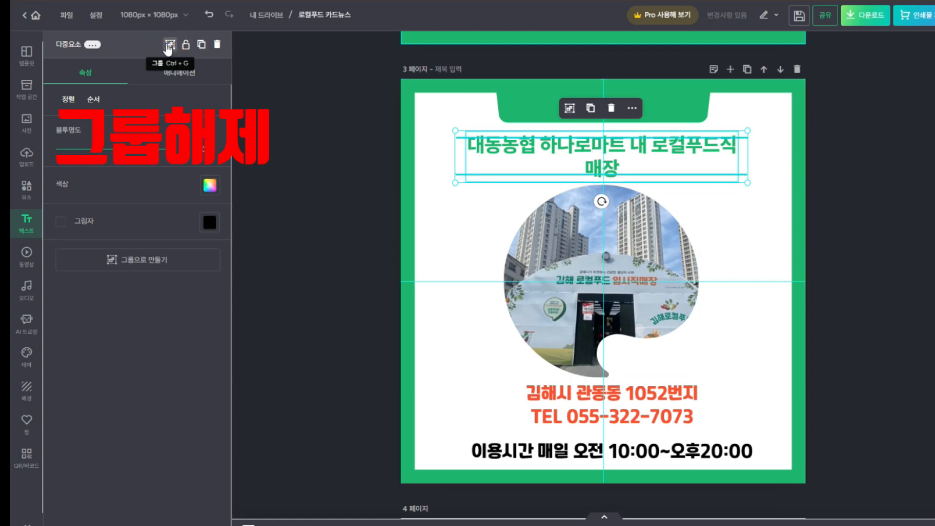
pyautogui.click(789, 166)
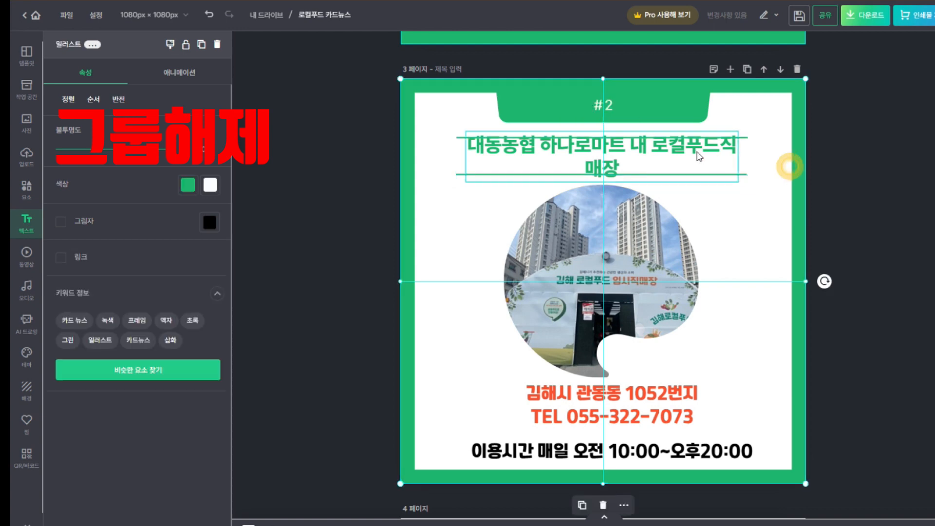
pyautogui.click(699, 156)
pyautogui.moveTo(738, 156)
pyautogui.mouseDown()
pyautogui.moveTo(712, 154)
pyautogui.moveTo(775, 154)
pyautogui.moveTo(729, 152)
pyautogui.mouseUp()
pyautogui.click(774, 222)
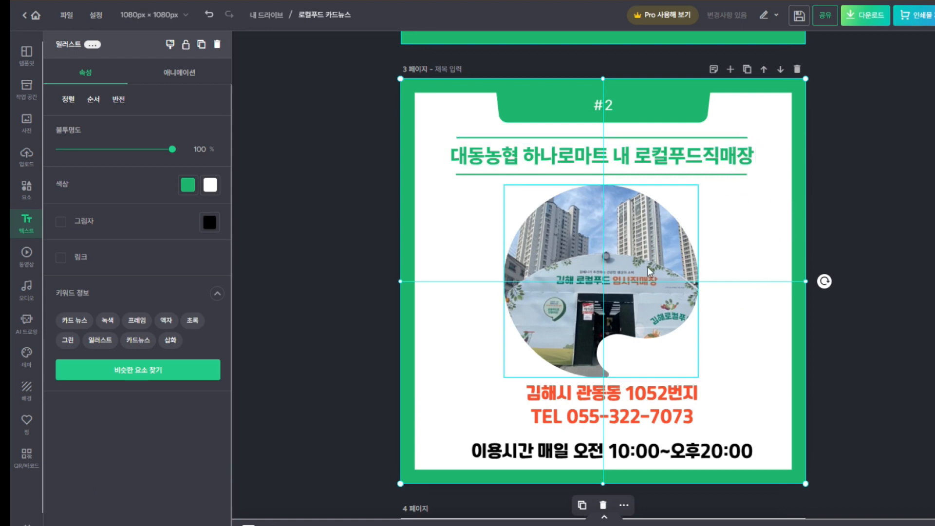
# Upload the '2.대동농협 로컬푸드직매장' photo and drop it into the blob-shaped frame
pyautogui.click(637, 251)
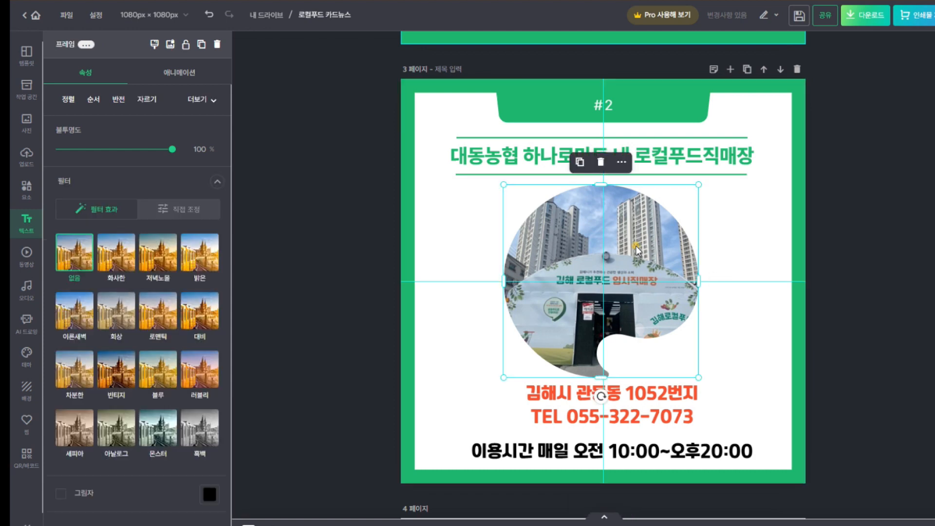
pyautogui.click(26, 159)
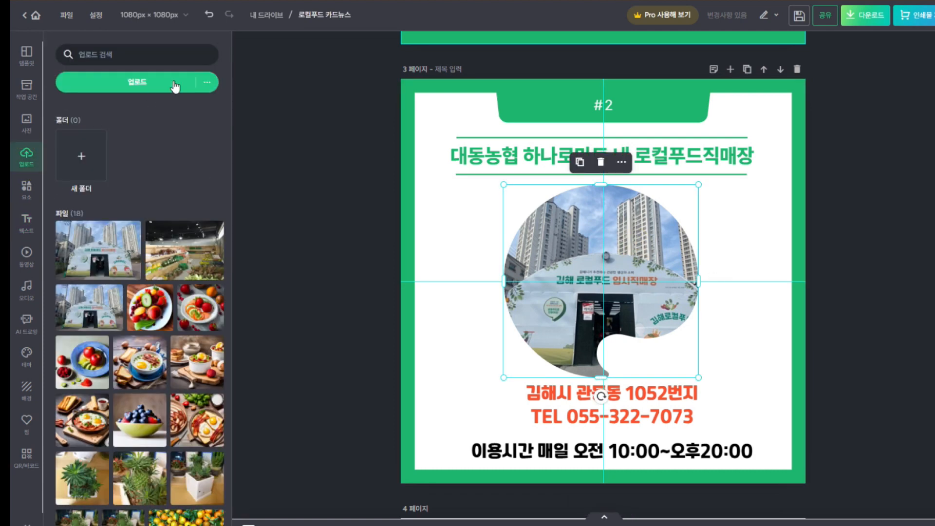
pyautogui.click(148, 83)
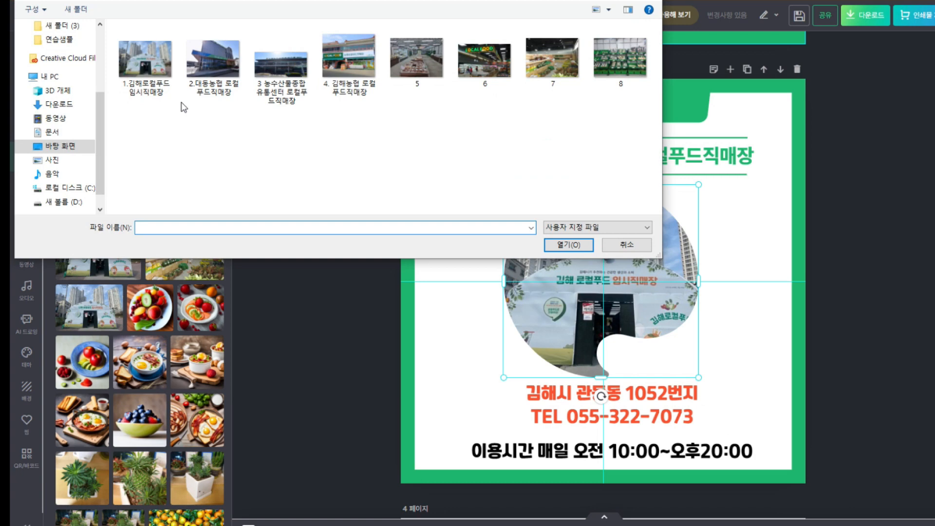
pyautogui.doubleClick(213, 59)
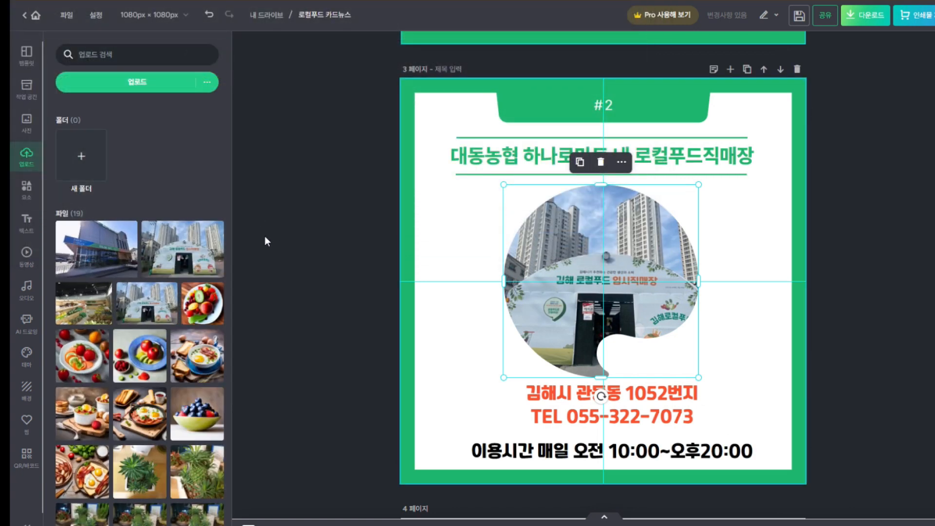
pyautogui.click(97, 254)
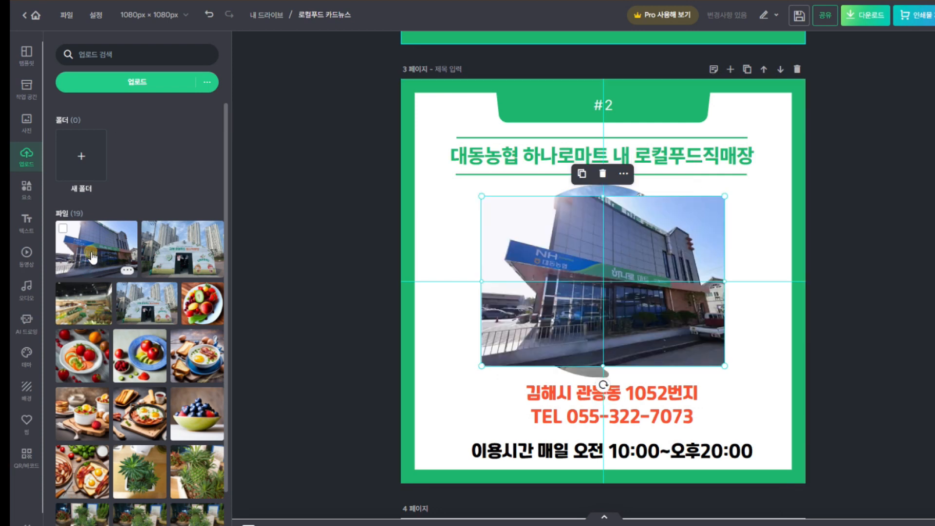
pyautogui.moveTo(572, 247); pyautogui.dragTo(580, 235)
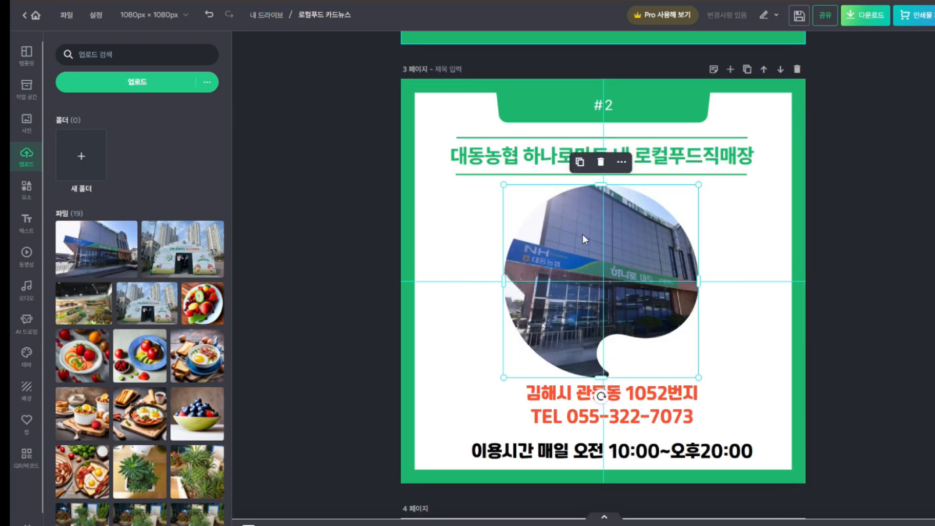
# Nudge the building photo slightly left inside its frame and apply the crop
pyautogui.doubleClick(623, 229)
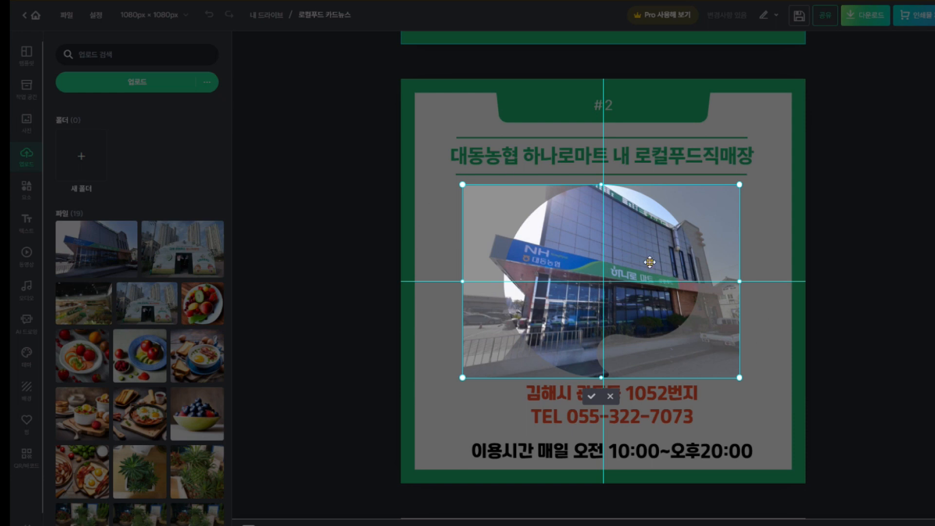
pyautogui.moveTo(650, 262)
pyautogui.mouseDown()
pyautogui.moveTo(609, 259)
pyautogui.moveTo(527, 222)
pyautogui.moveTo(641, 266)
pyautogui.moveTo(652, 260)
pyautogui.moveTo(641, 263)
pyautogui.mouseUp()
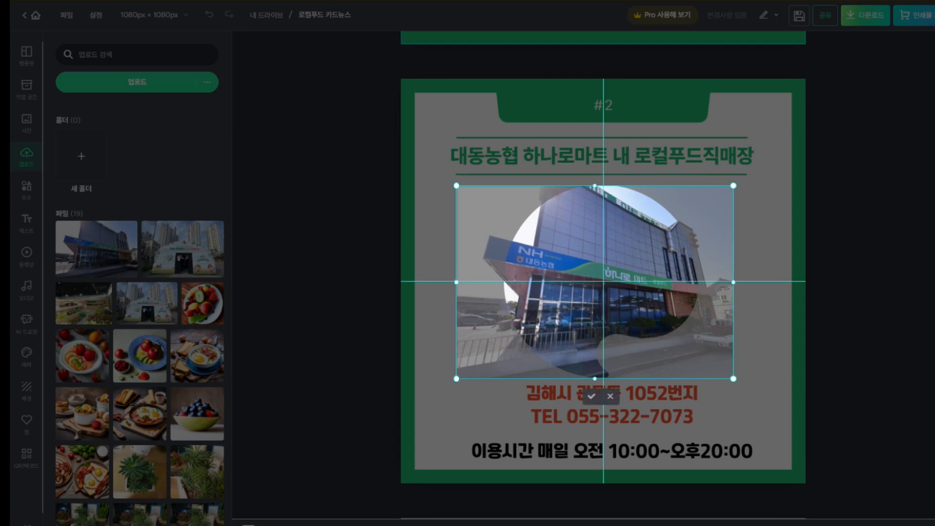
pyautogui.click(591, 397)
pyautogui.click(850, 345)
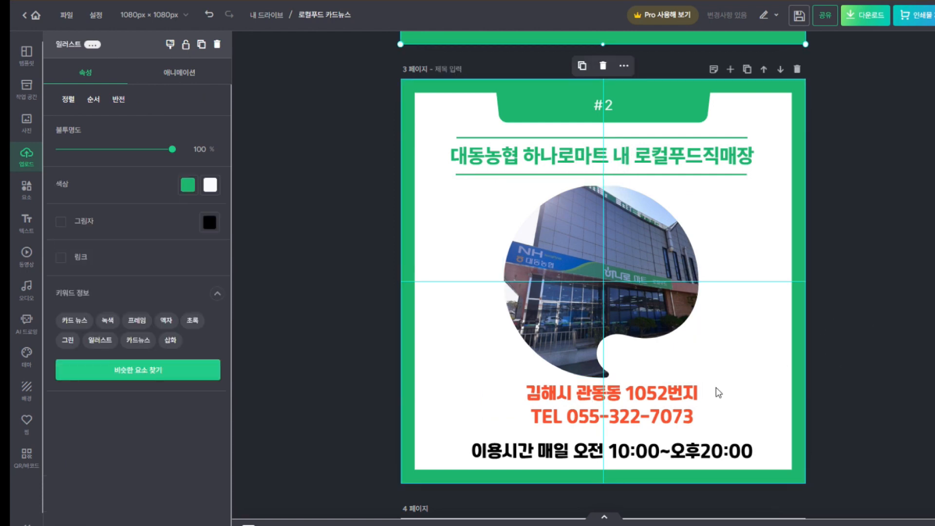
# Enter the store's Gimhae street address, then a second line with 'TEL' and the store's phone number
pyautogui.click(644, 409)
pyautogui.click(643, 405)
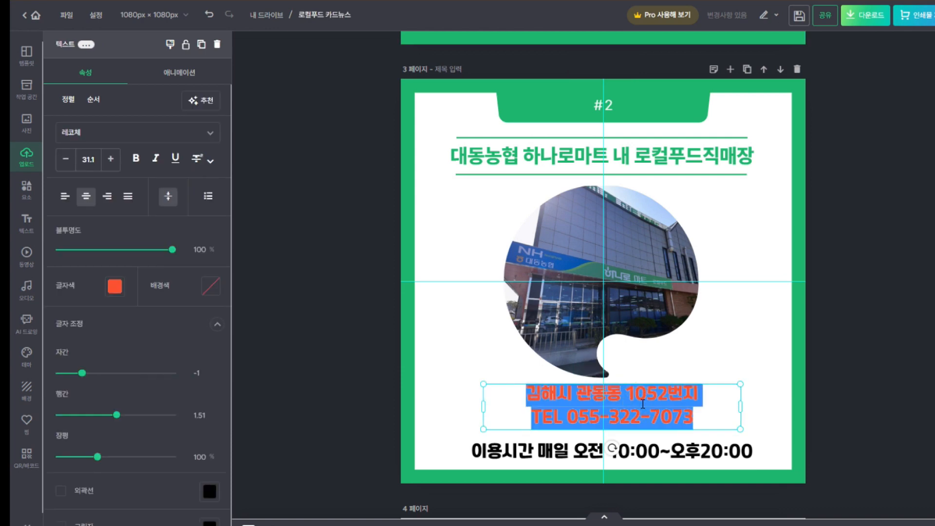
pyautogui.write('김')
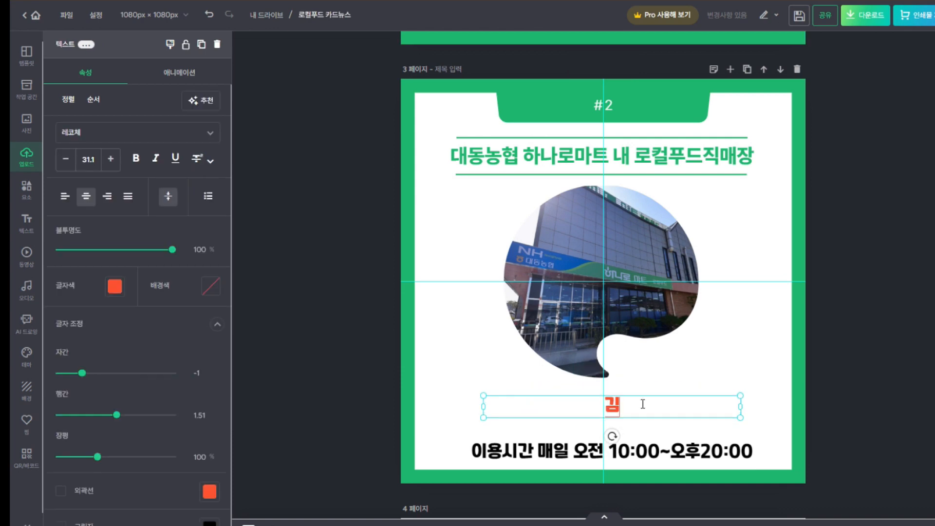
pyautogui.write('해시 대동면')
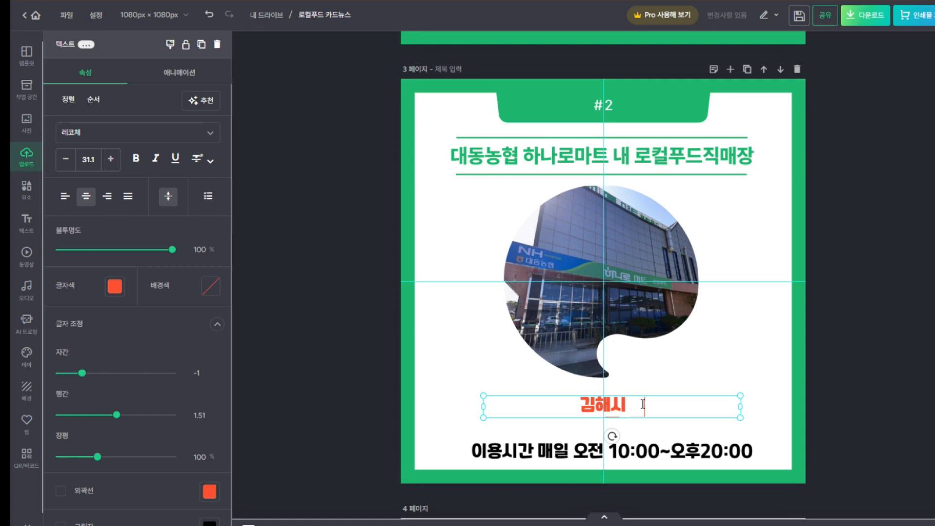
pyautogui.write(' 초정리')
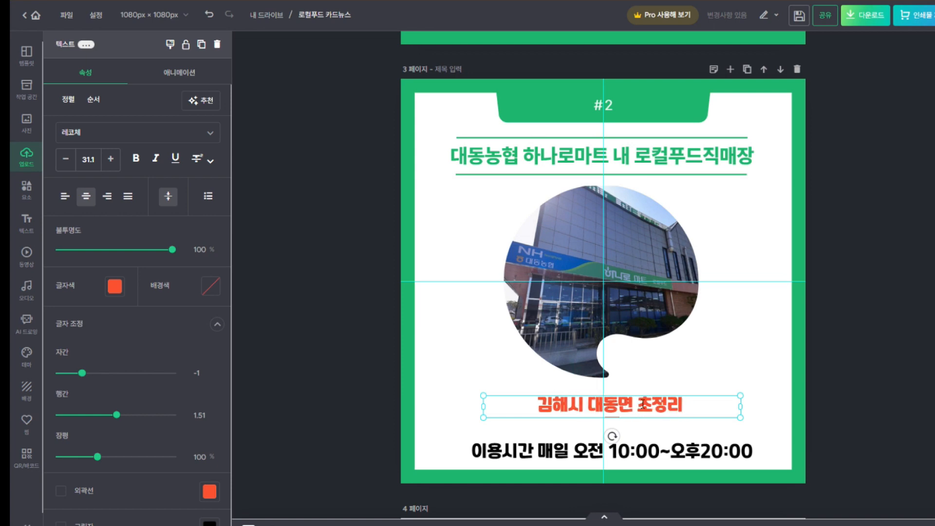
pyautogui.write(' 138-+')
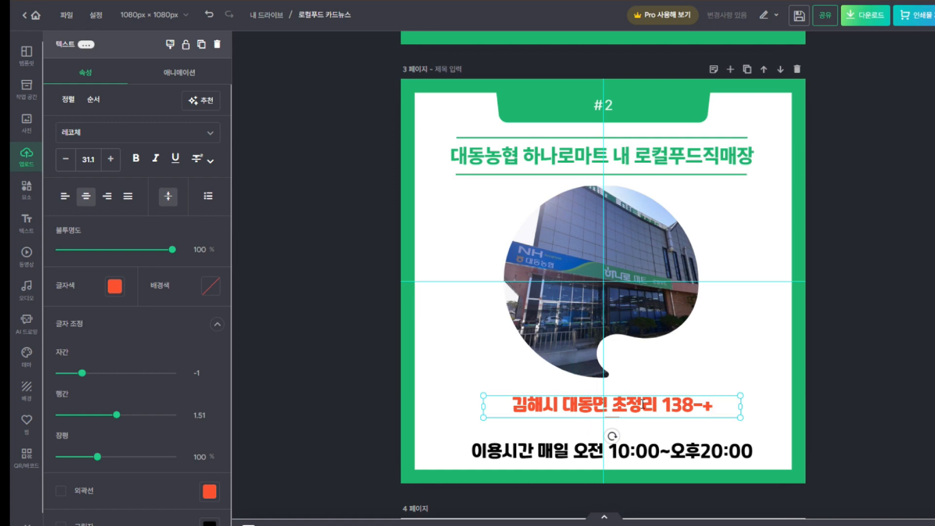
pyautogui.write('1')
pyautogui.press('BackSpace')
pyautogui.press('BackSpace')
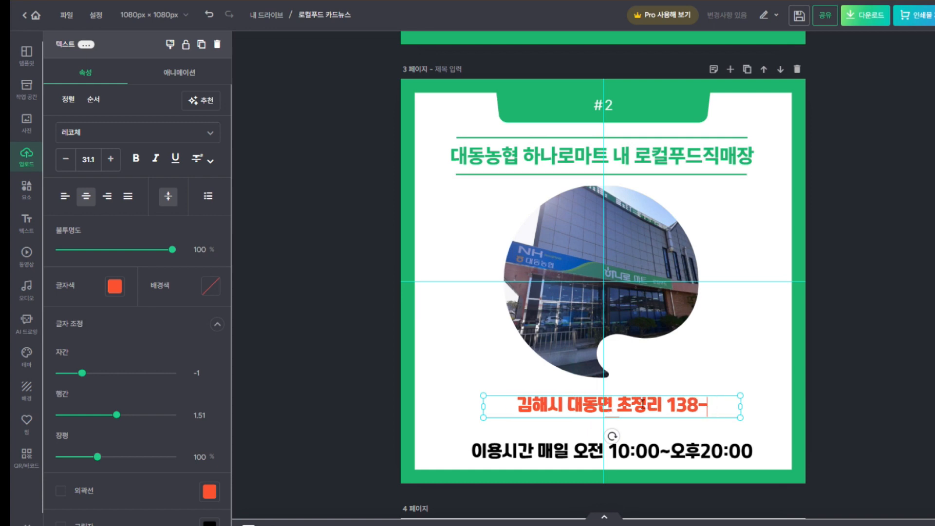
pyautogui.write('1')
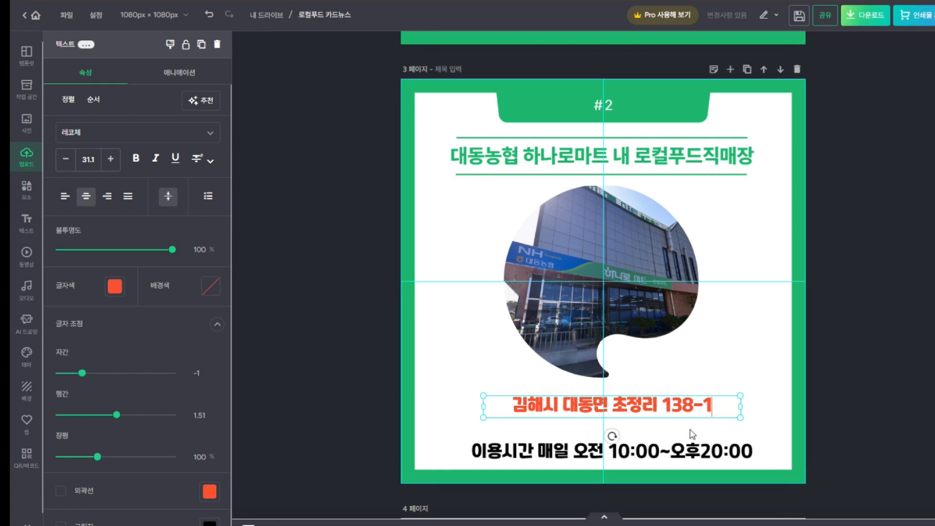
pyautogui.press('Return')
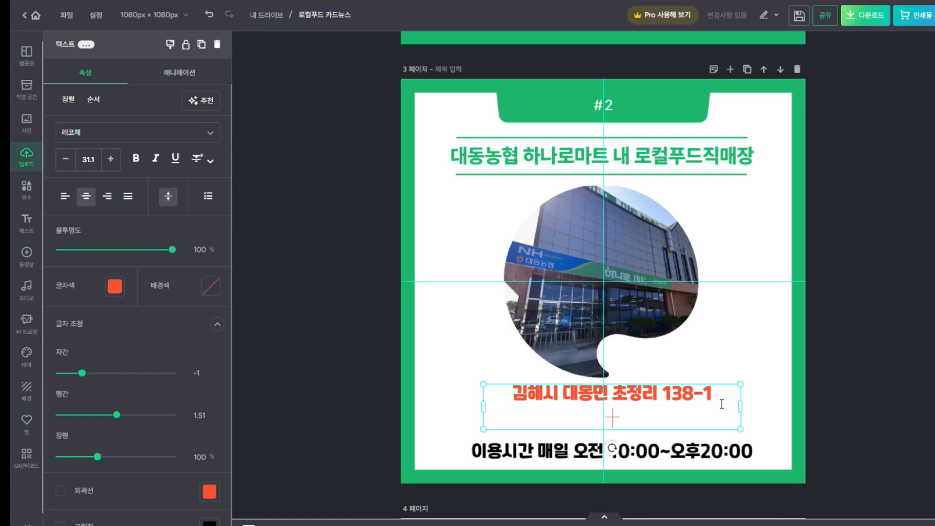
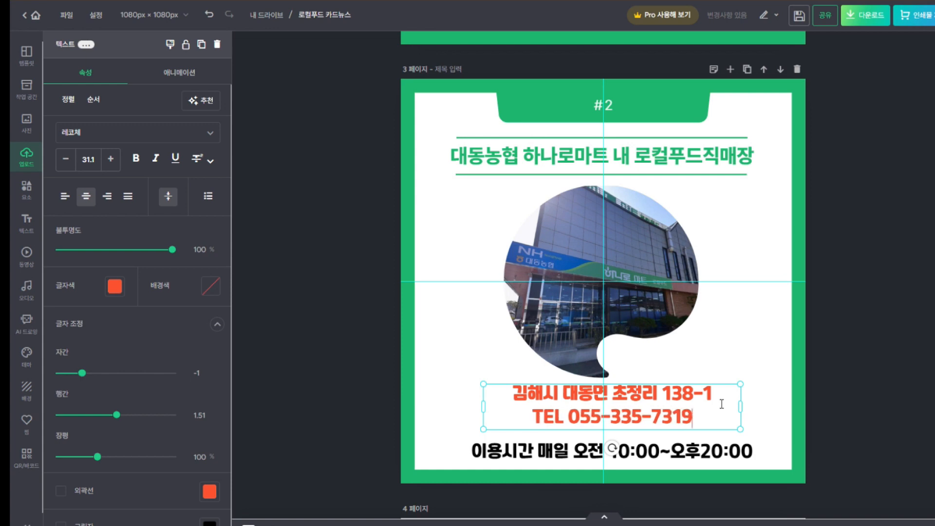
# Start the hours line as '이용시간 월~금 오전8:00~' and save the design
pyautogui.click(706, 446)
pyautogui.doubleClick(706, 446)
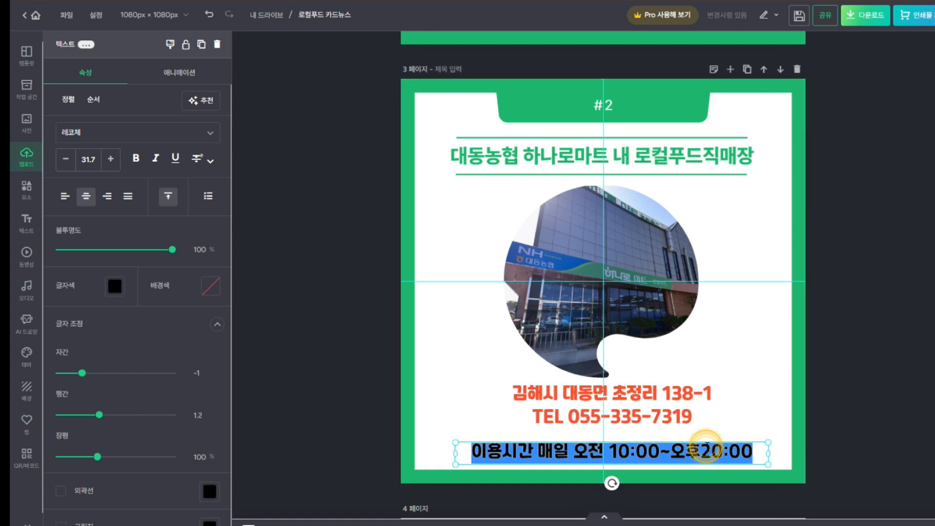
pyautogui.write('DLDYD')
pyautogui.press('BackSpace')
pyautogui.press('BackSpace')
pyautogui.press('BackSpace')
pyautogui.press('BackSpace')
pyautogui.write('이용')
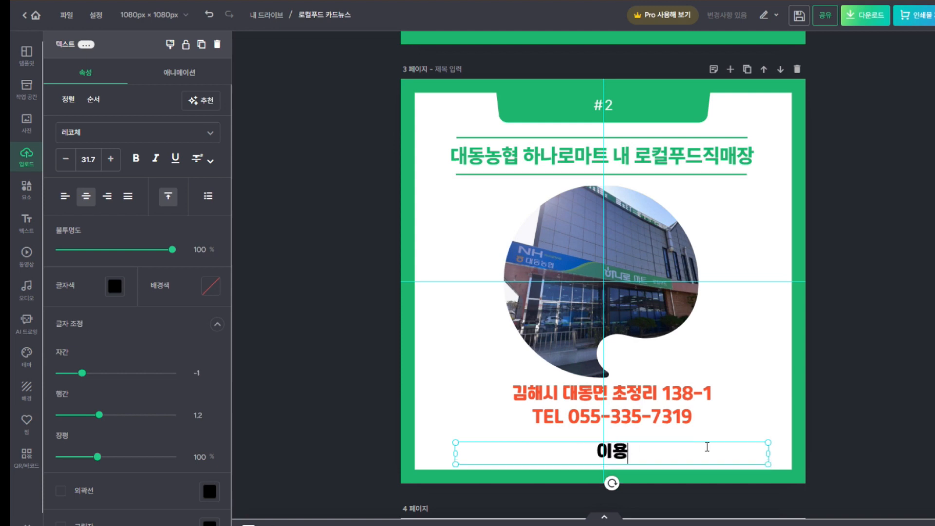
pyautogui.write('시간 월')
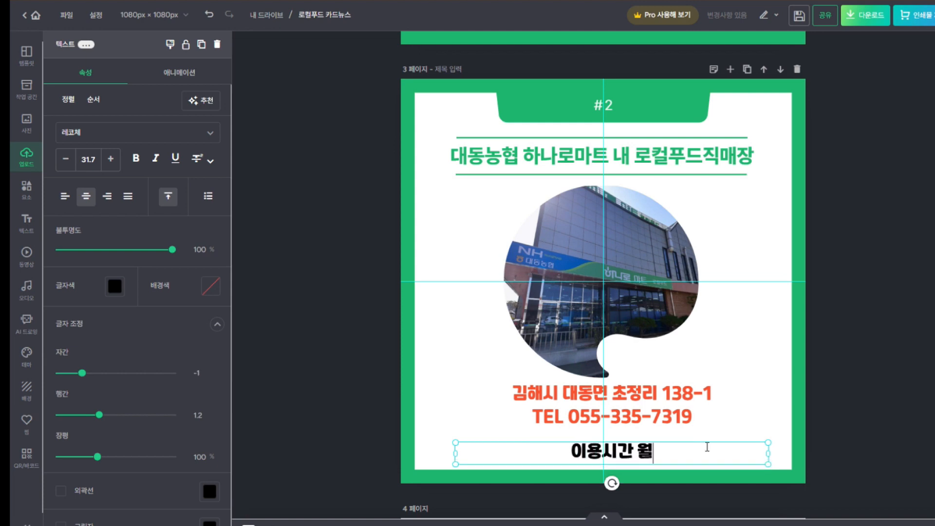
pyautogui.write('~')
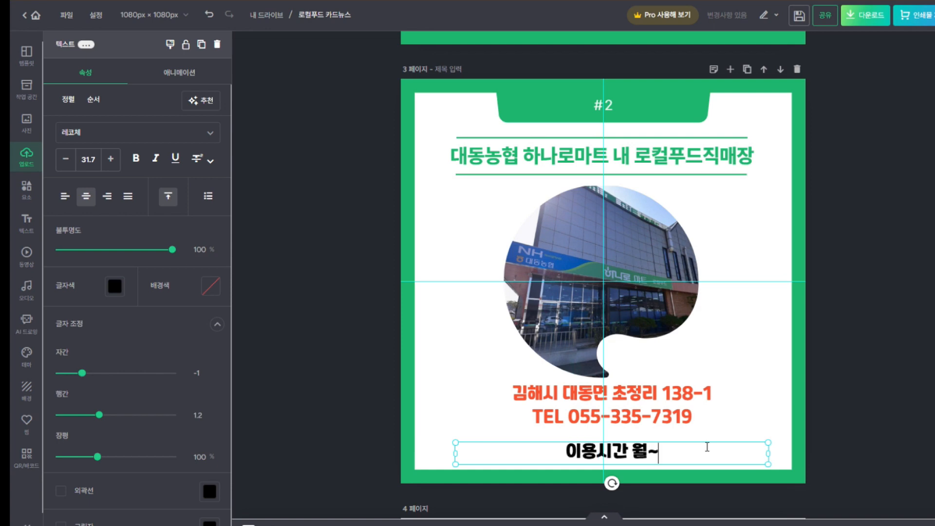
pyautogui.write('금')
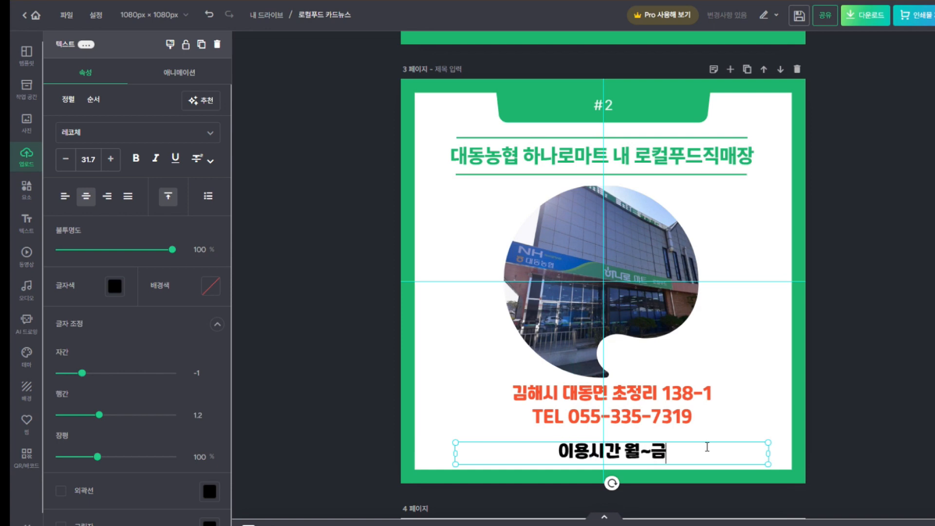
pyautogui.write(' 오전')
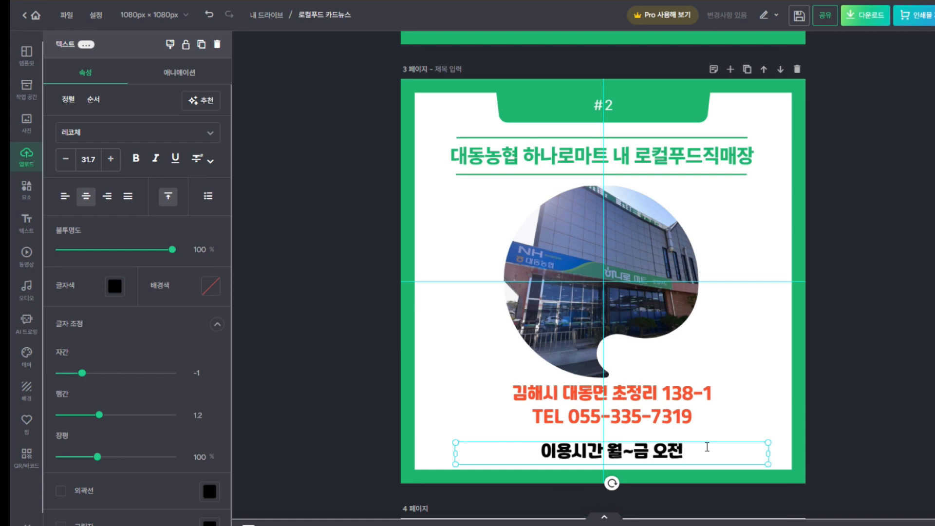
pyautogui.write('8')
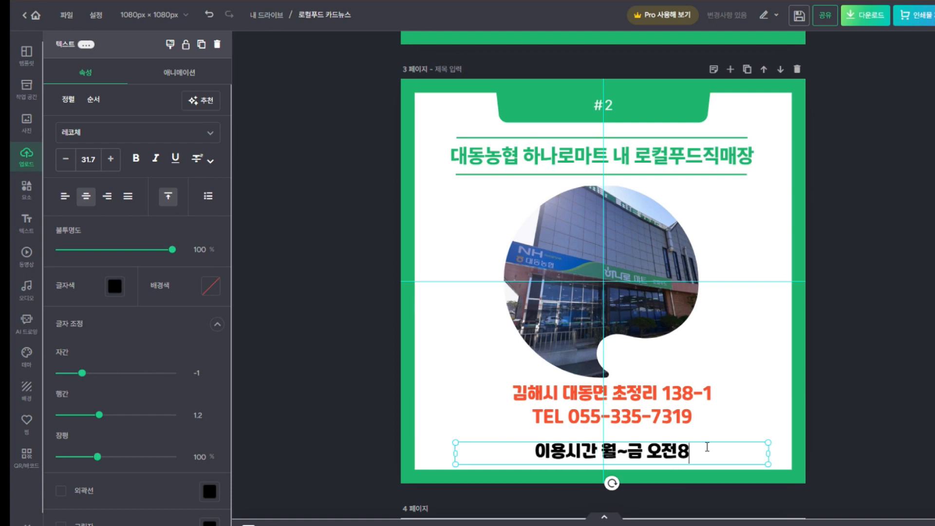
pyautogui.write(':00')
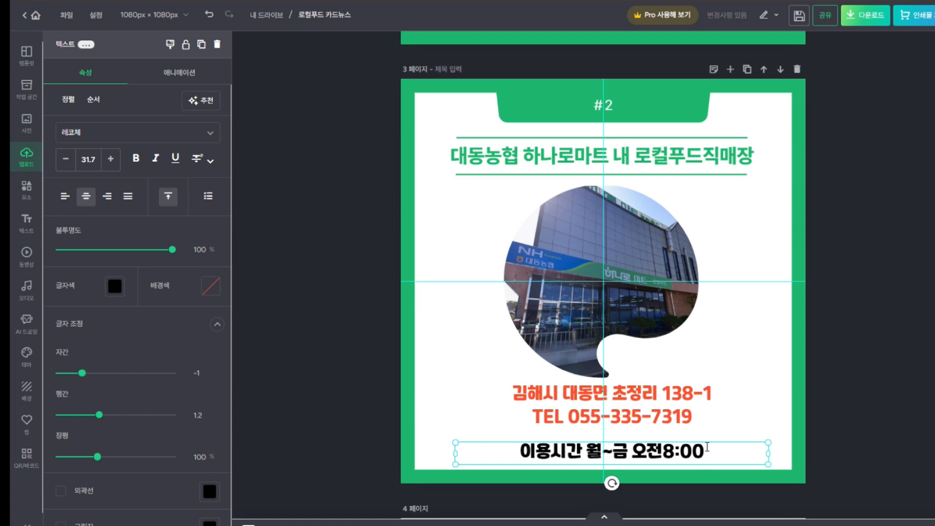
pyautogui.write('~')
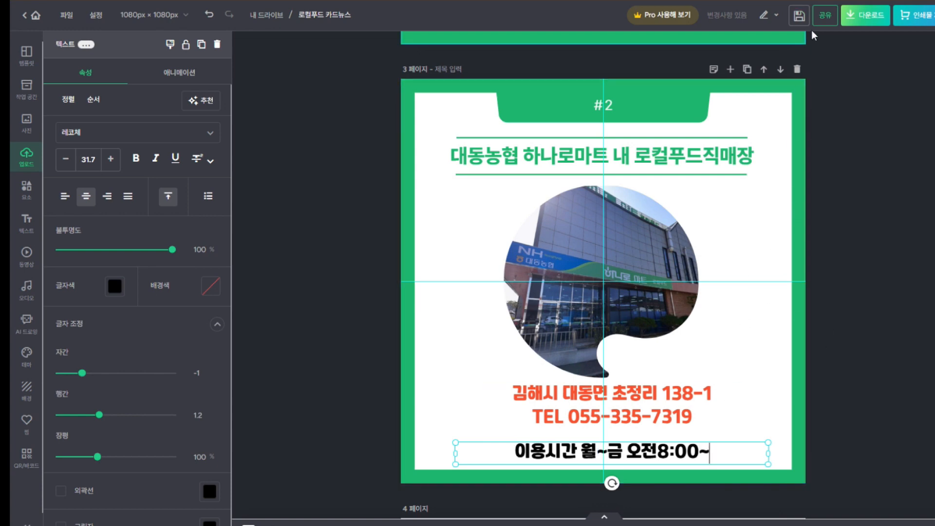
pyautogui.click(800, 18)
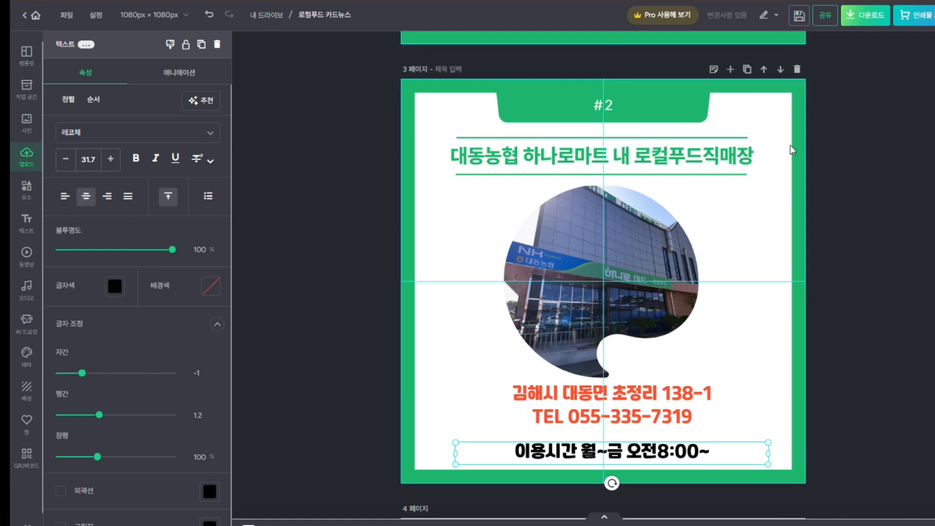
# Finish the hours line with '오후20:00(일요일휴무)'
pyautogui.click(725, 457)
pyautogui.write('오후')
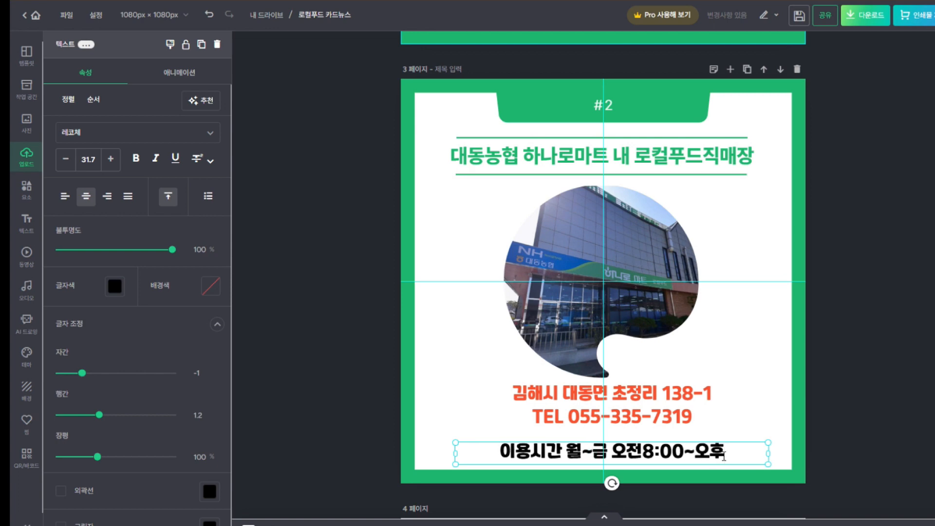
pyautogui.write('20')
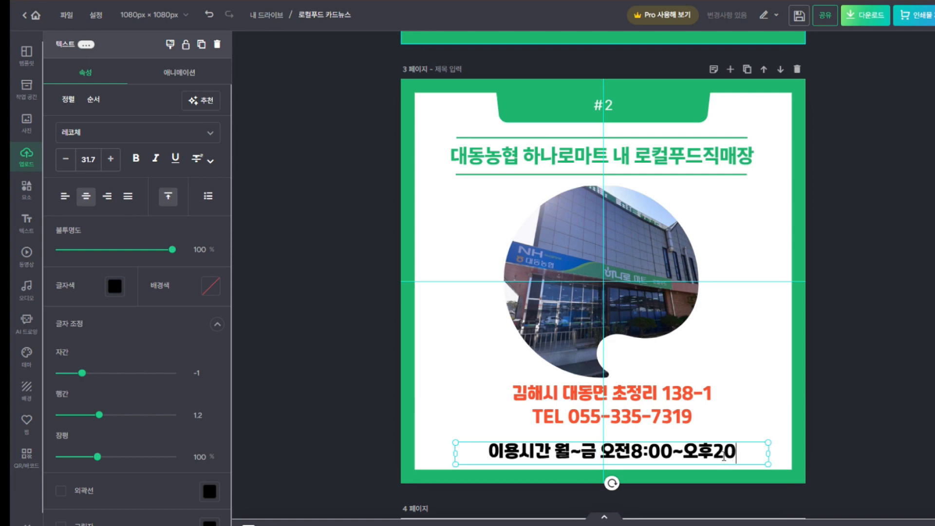
pyautogui.write(':')
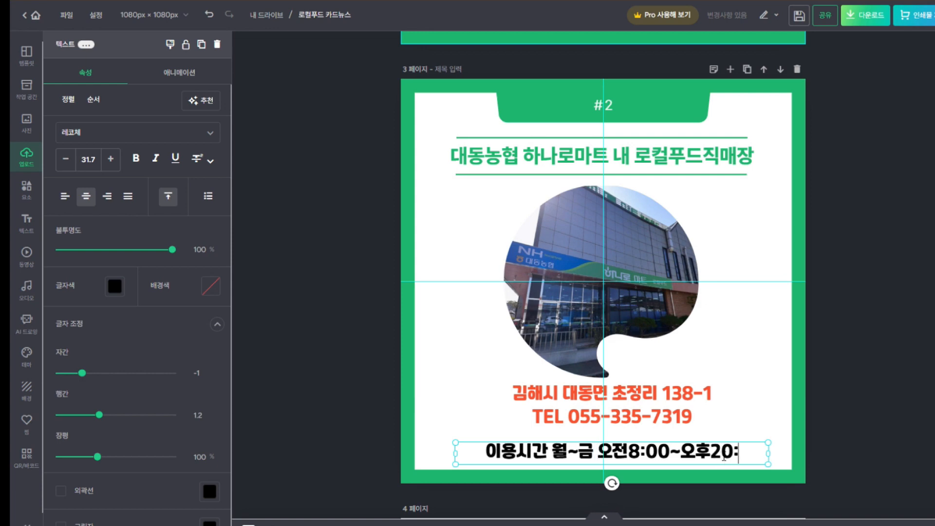
pyautogui.write('00')
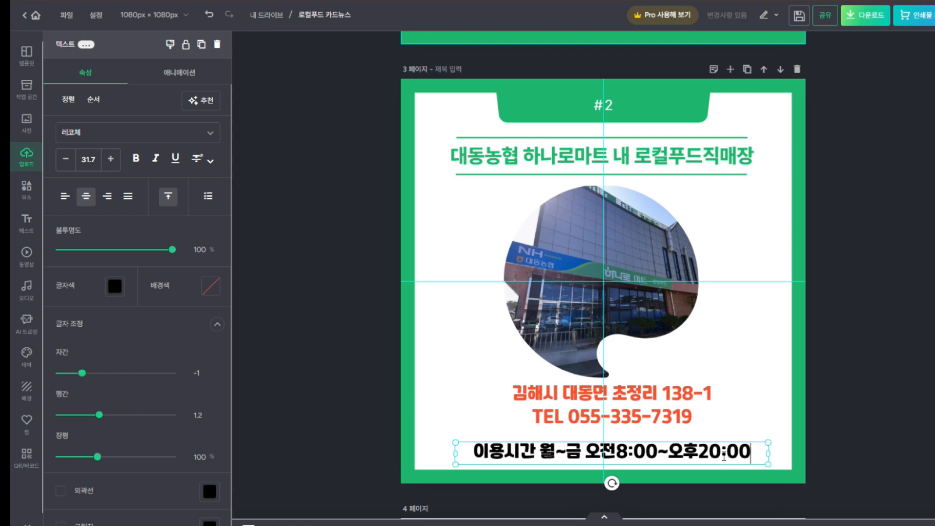
pyautogui.write('(DLF')
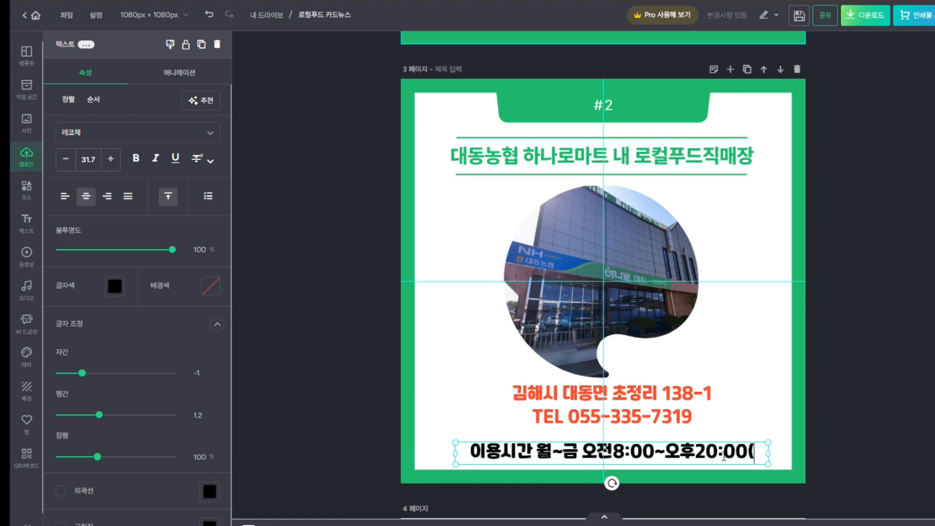
pyautogui.press('BackSpace')
pyautogui.press('BackSpace')
pyautogui.press('BackSpace')
pyautogui.write('일요일')
pyautogui.press('BackSpace')
pyautogui.press('BackSpace')
pyautogui.press('BackSpace')
pyautogui.press('BackSpace')
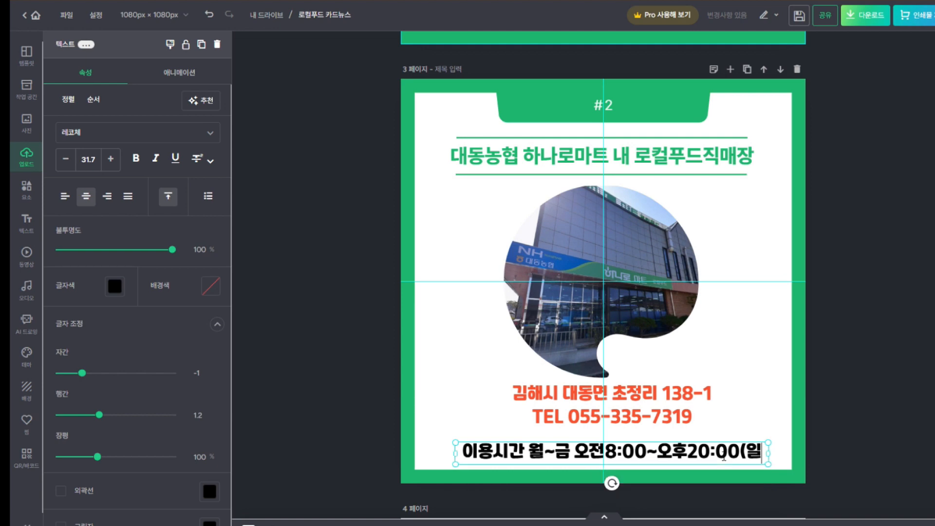
pyautogui.write('요일휴무)')
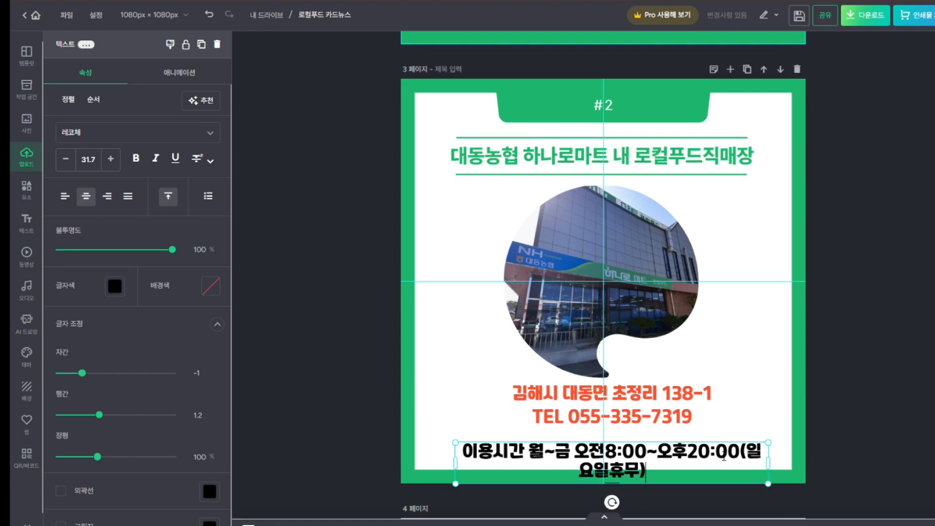
# Widen the hours text box so the line fits on one row
pyautogui.click(886, 380)
pyautogui.click(747, 447)
pyautogui.moveTo(768, 463)
pyautogui.mouseDown()
pyautogui.moveTo(835, 456)
pyautogui.moveTo(737, 454)
pyautogui.moveTo(763, 451)
pyautogui.mouseUp()
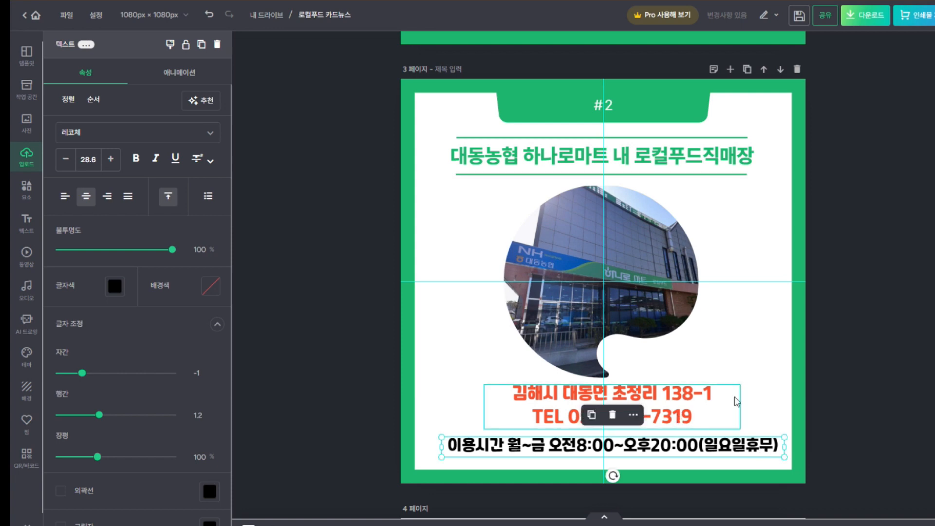
pyautogui.click(865, 343)
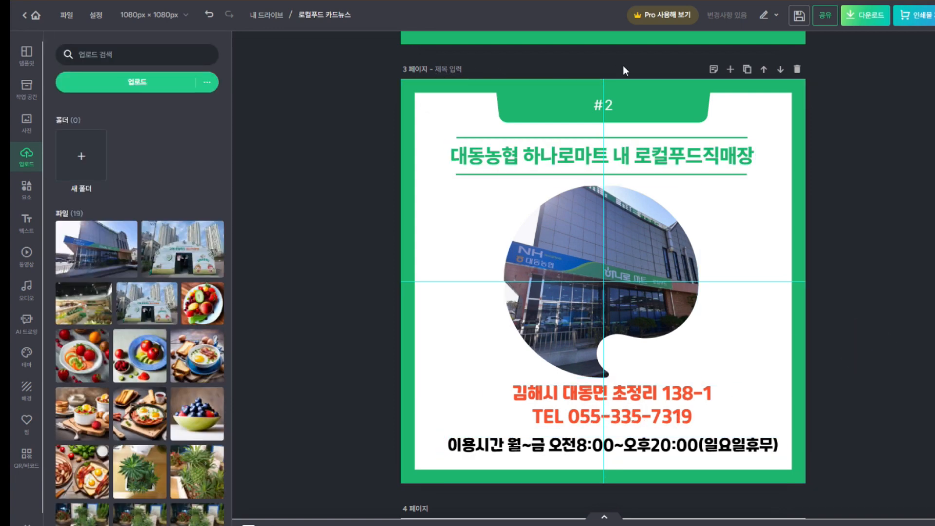
pyautogui.scroll(2, 778, 364)
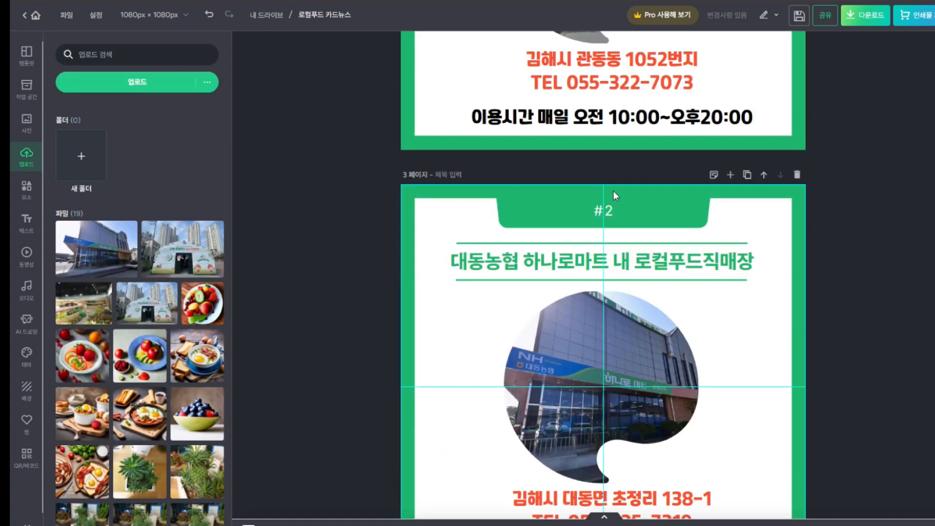
pyautogui.click(747, 175)
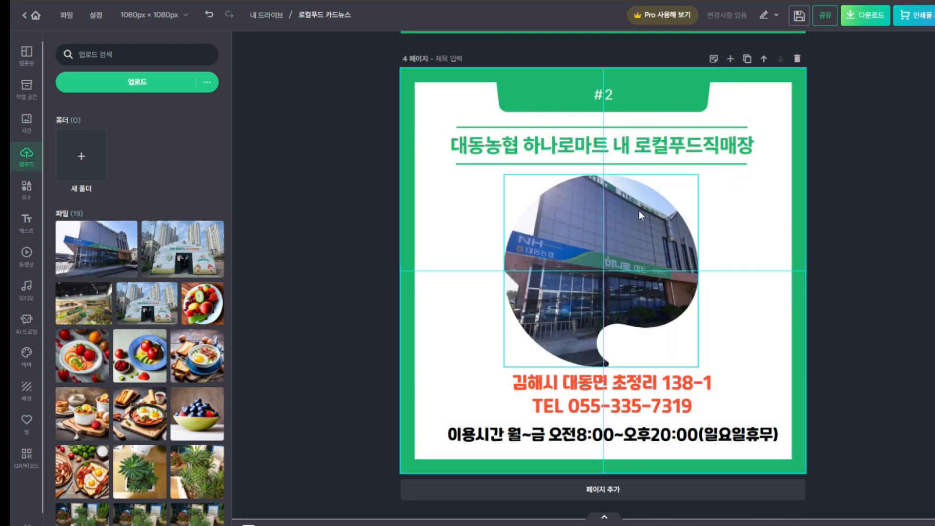
pyautogui.click(799, 59)
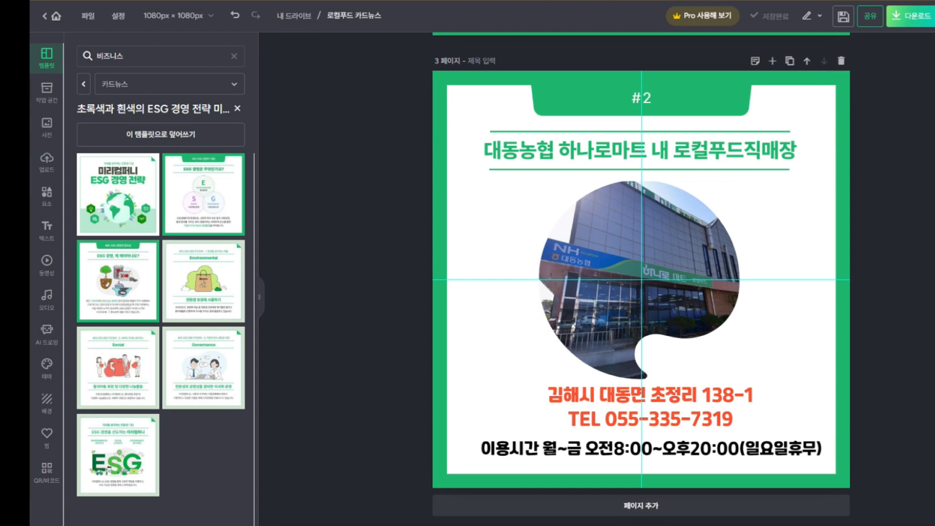
pyautogui.scroll(6, 870, 135)
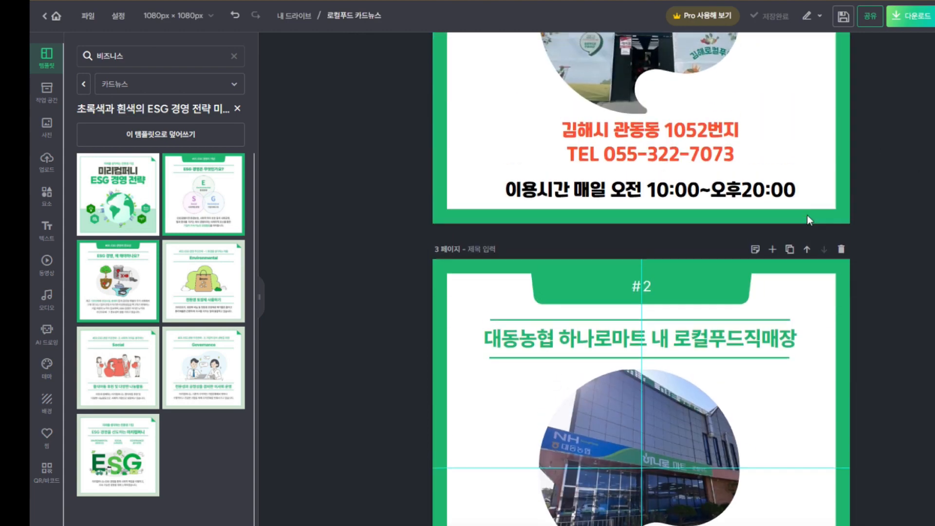
pyautogui.scroll(-5, 811, 232)
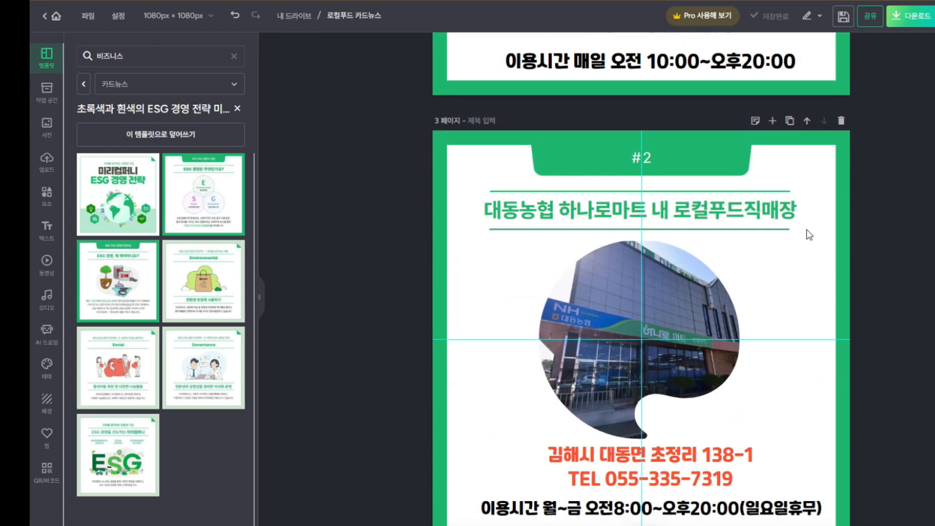
pyautogui.scroll(2, 807, 247)
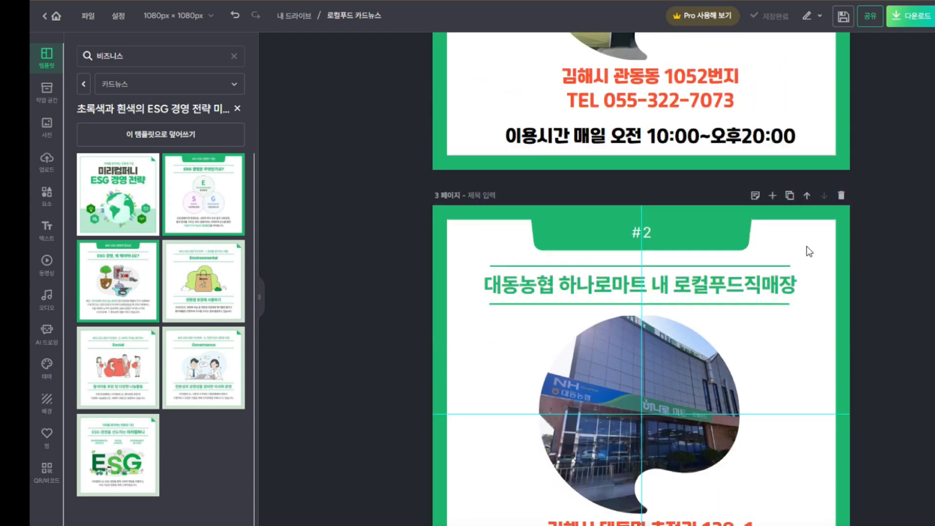
pyautogui.scroll(14, 807, 247)
pyautogui.scroll(-7, 838, 270)
pyautogui.scroll(-9, 838, 271)
pyautogui.scroll(3, 823, 195)
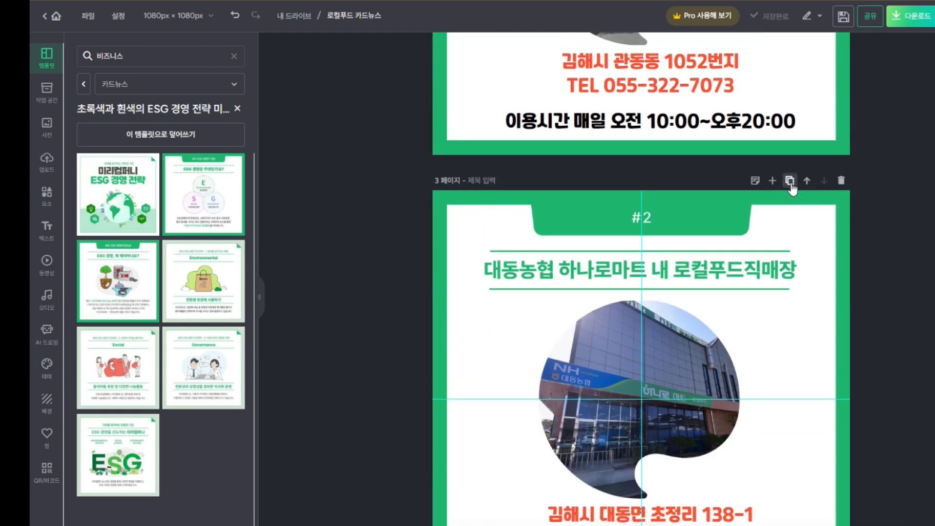
# Duplicate page 3 as page 4 and rename its top tab '우리지역 농산물 로컬푸드매장'
pyautogui.click(790, 181)
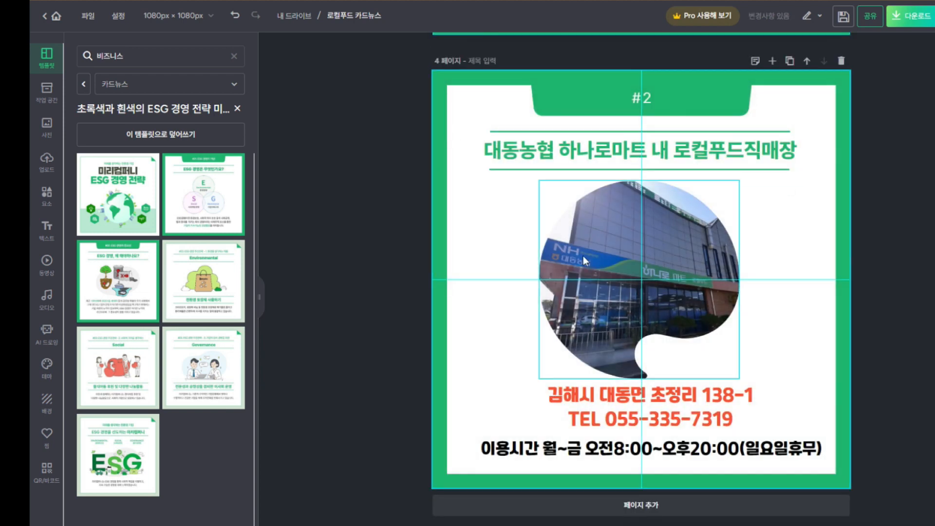
pyautogui.click(646, 96)
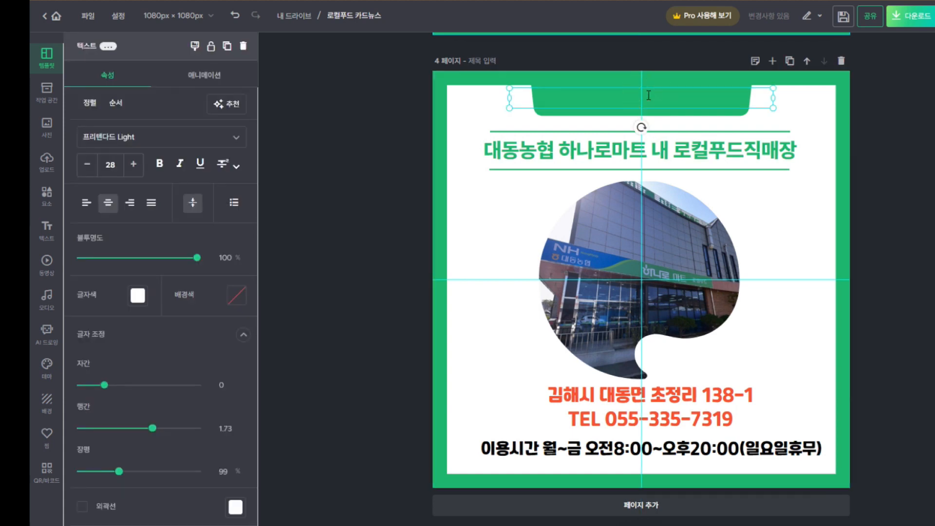
pyautogui.write('지')
pyautogui.press('BackSpace')
pyautogui.write('유')
pyautogui.press('BackSpace')
pyautogui.press('BackSpace')
pyautogui.write('우리지역')
pyautogui.write(' 노')
pyautogui.write('사ㄴ물 ㄹ')
pyautogui.write('컬')
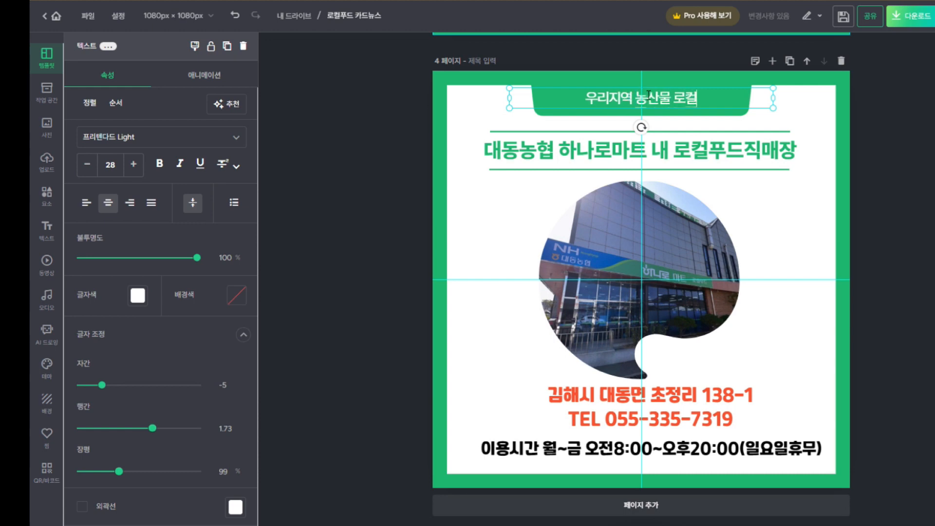
pyautogui.write('푸드매자')
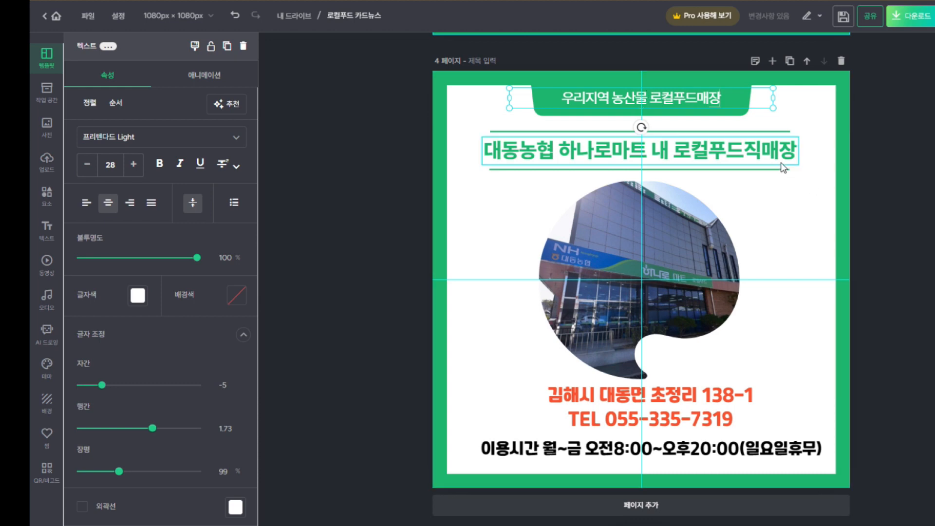
pyautogui.click(749, 150)
# Replace page 4's green headline with '김해지역에서 생산되는 농산물'
pyautogui.doubleClick(749, 150)
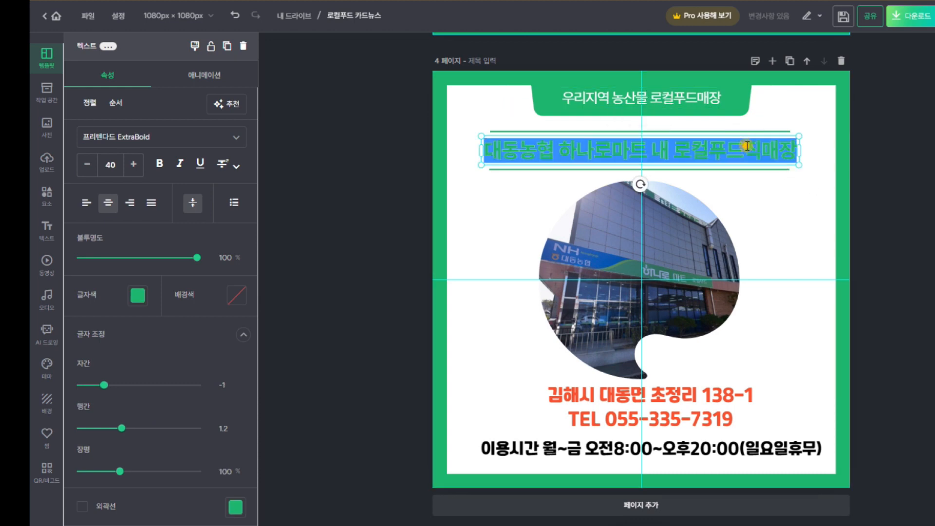
pyautogui.write('김해')
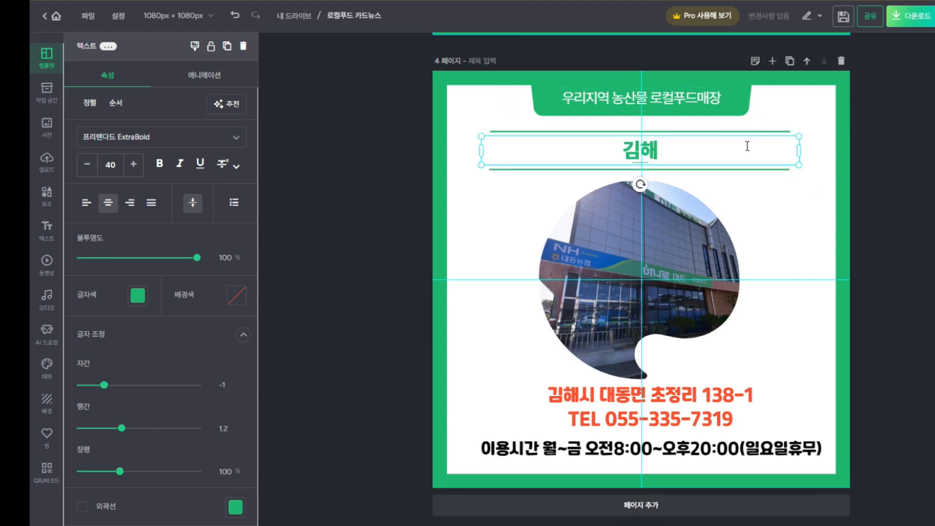
pyautogui.write('지역에서 ')
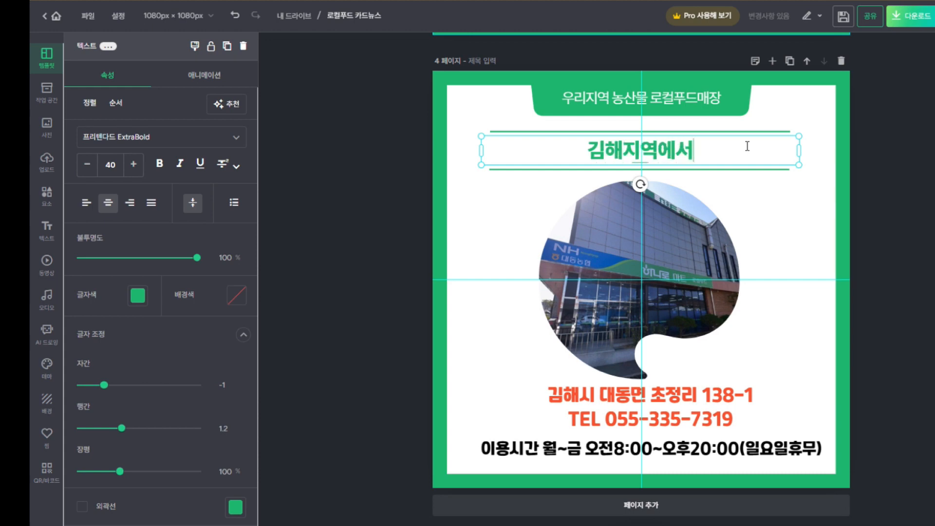
pyautogui.write('생ㅅ')
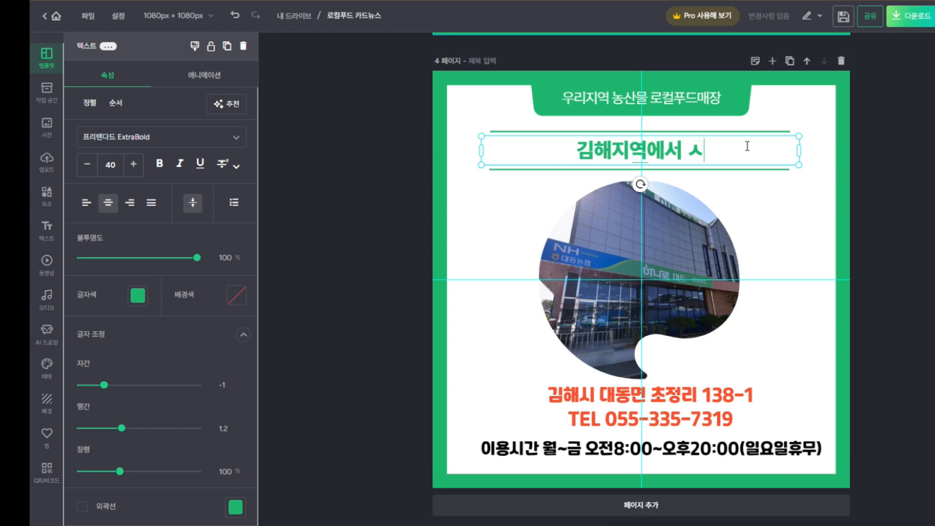
pyautogui.write('산되는 ')
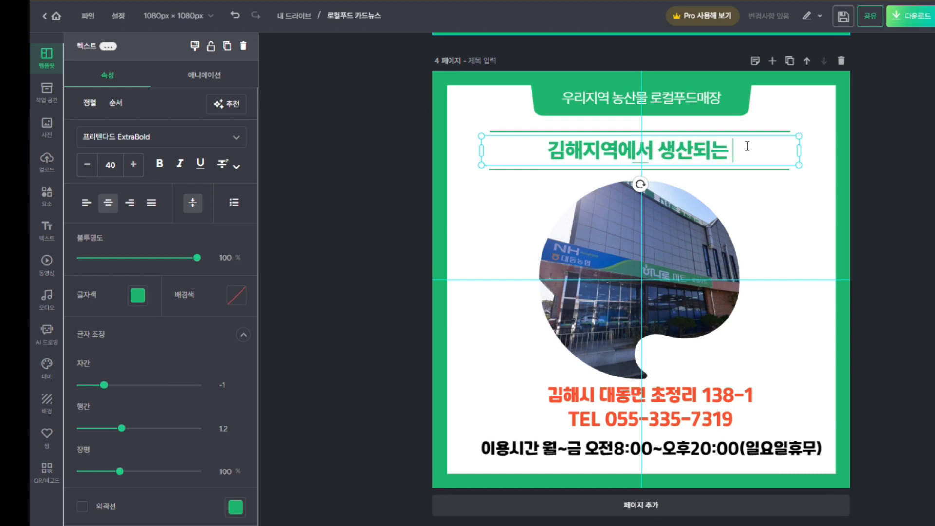
pyautogui.write('노농산물')
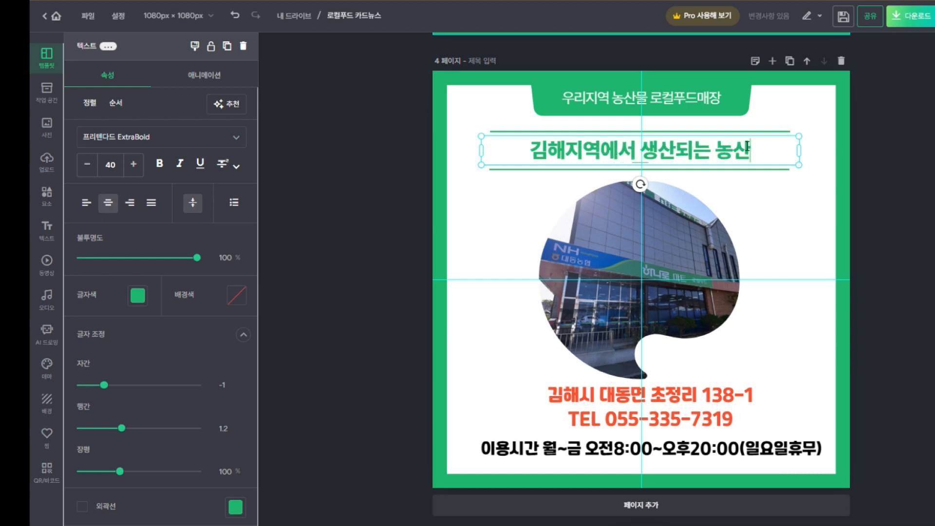
pyautogui.click(801, 203)
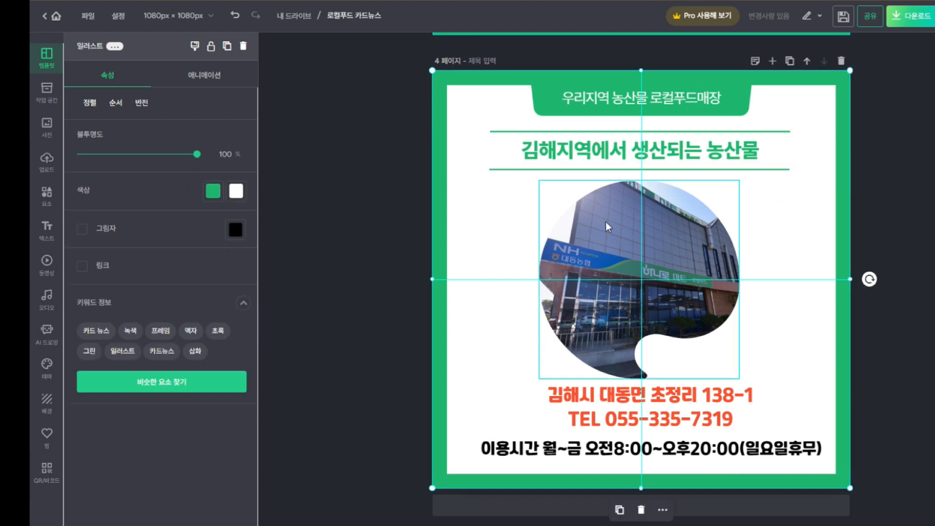
# Delete the circular store photo from page 4 and clear the Elements frame search
pyautogui.click(47, 194)
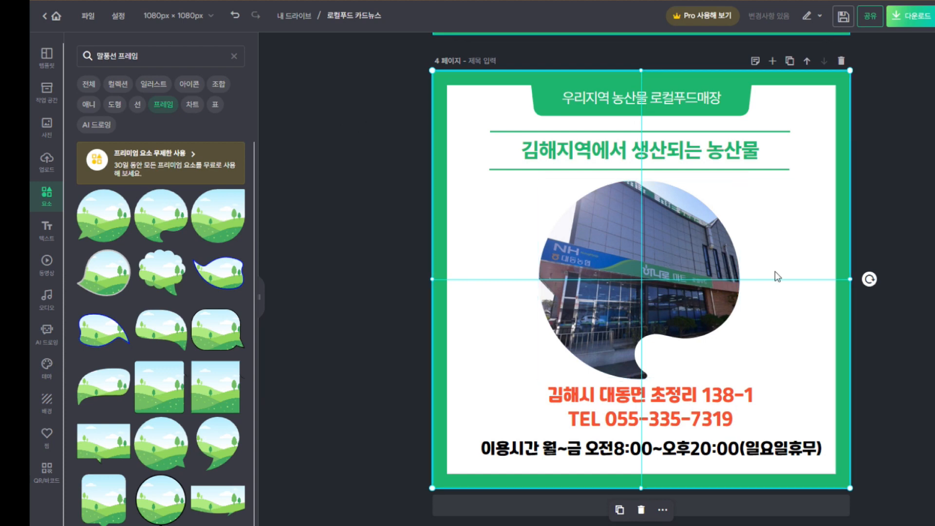
pyautogui.click(704, 242)
pyautogui.click(637, 156)
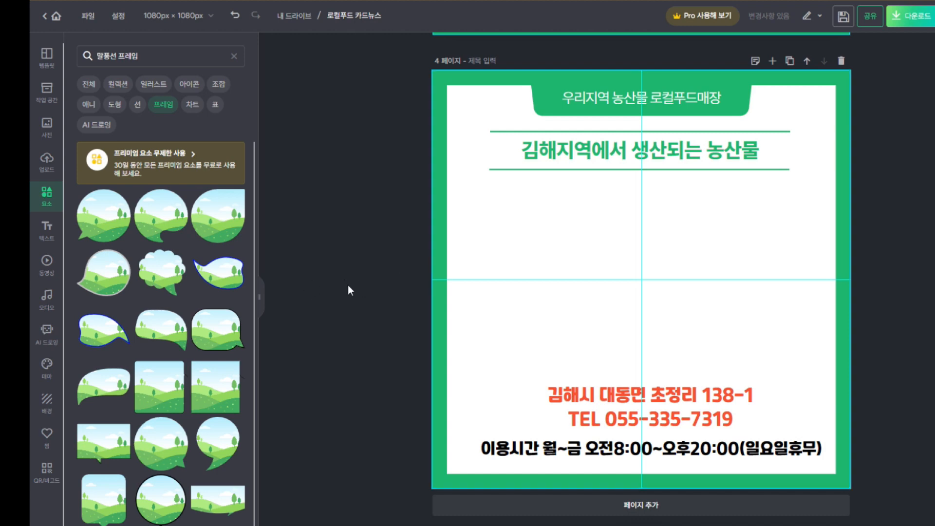
pyautogui.scroll(-3, 184, 374)
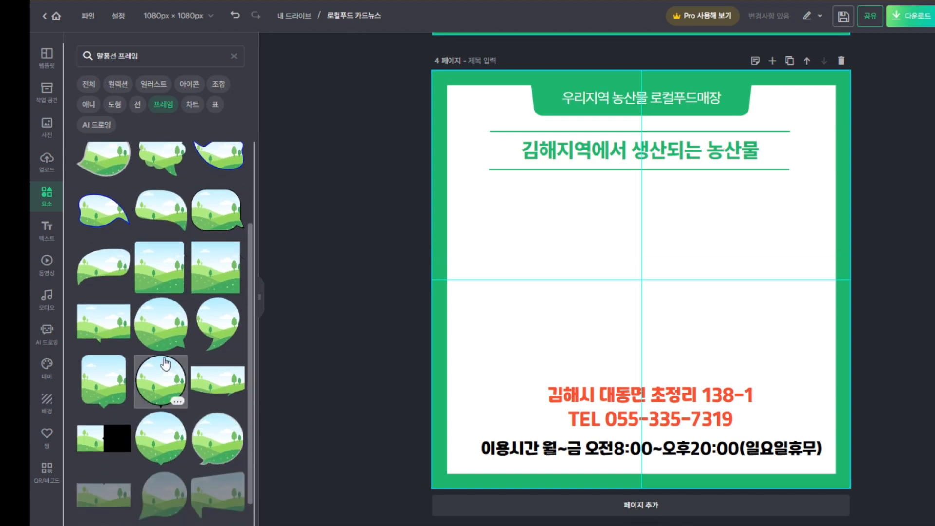
pyautogui.scroll(3, 204, 406)
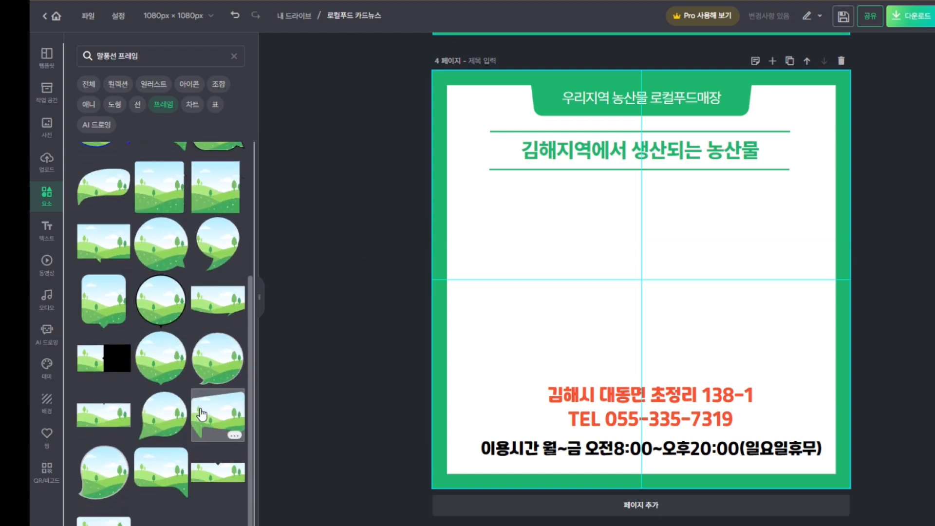
pyautogui.scroll(1, 205, 405)
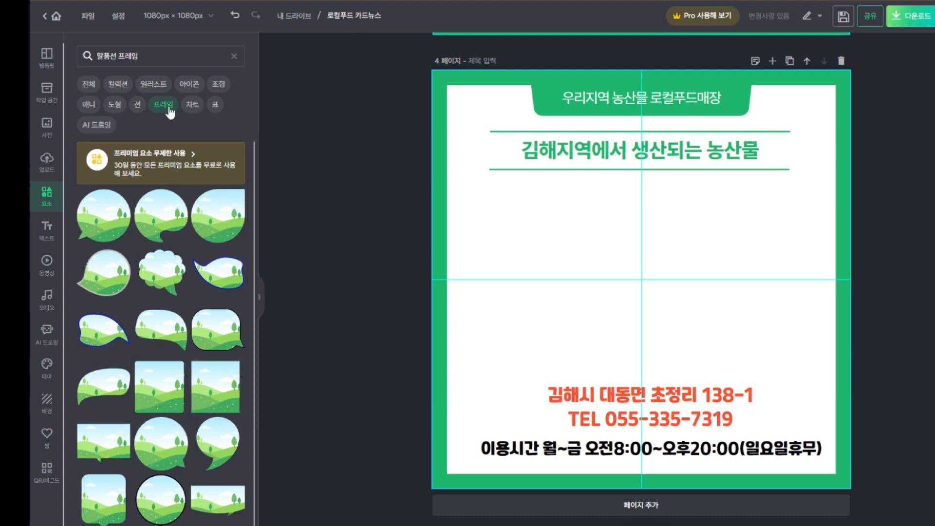
pyautogui.click(233, 56)
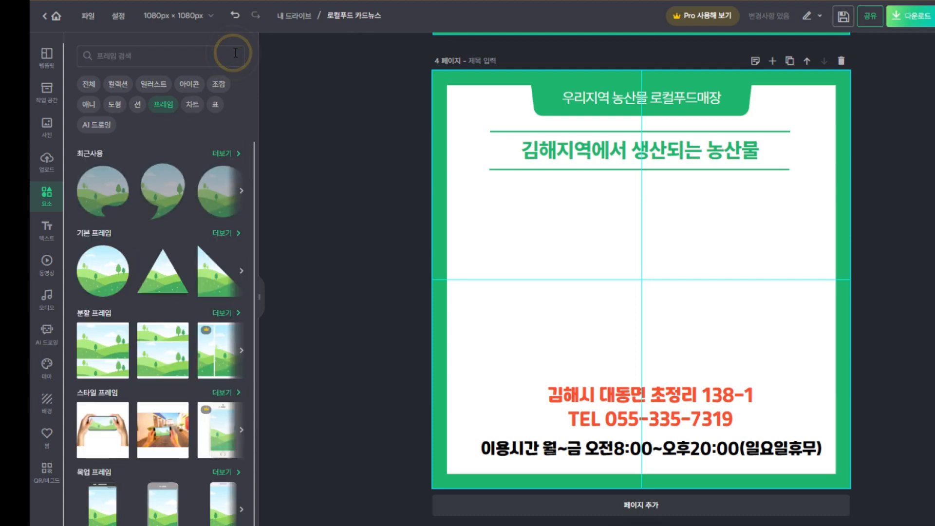
# Add a basic circle frame, size and centre it, duplicate it into a 2x2 grid, and delete the red address text
pyautogui.click(99, 263)
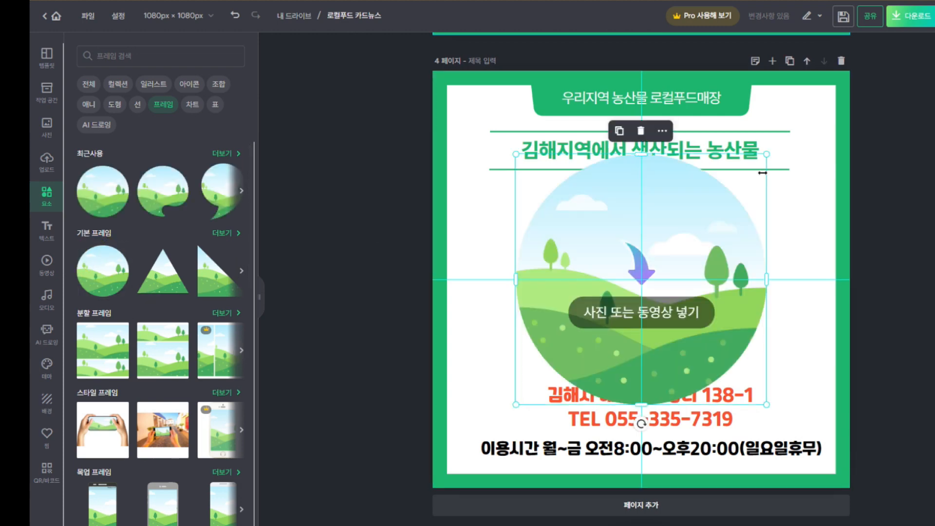
pyautogui.moveTo(763, 153); pyautogui.dragTo(589, 227)
pyautogui.moveTo(629, 289); pyautogui.dragTo(628, 298)
pyautogui.moveTo(595, 235); pyautogui.dragTo(719, 224)
pyautogui.click(538, 160)
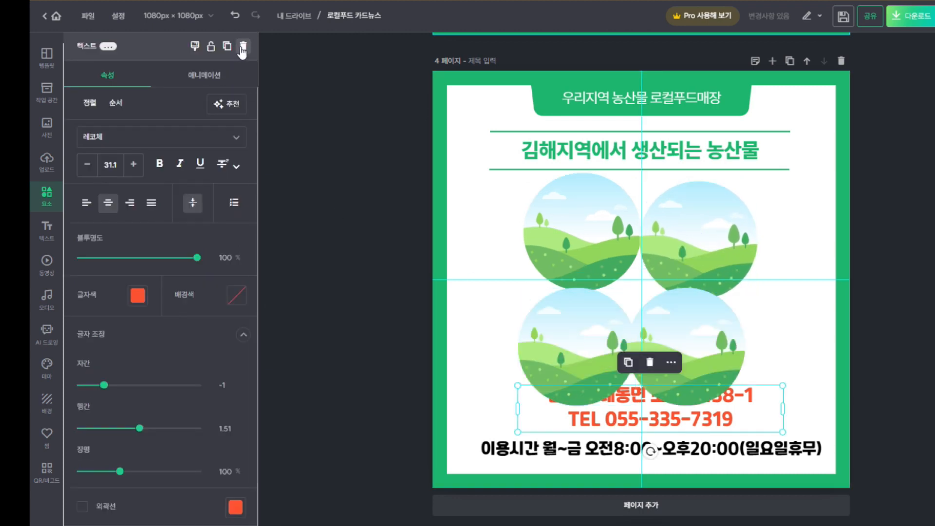
pyautogui.click(242, 47)
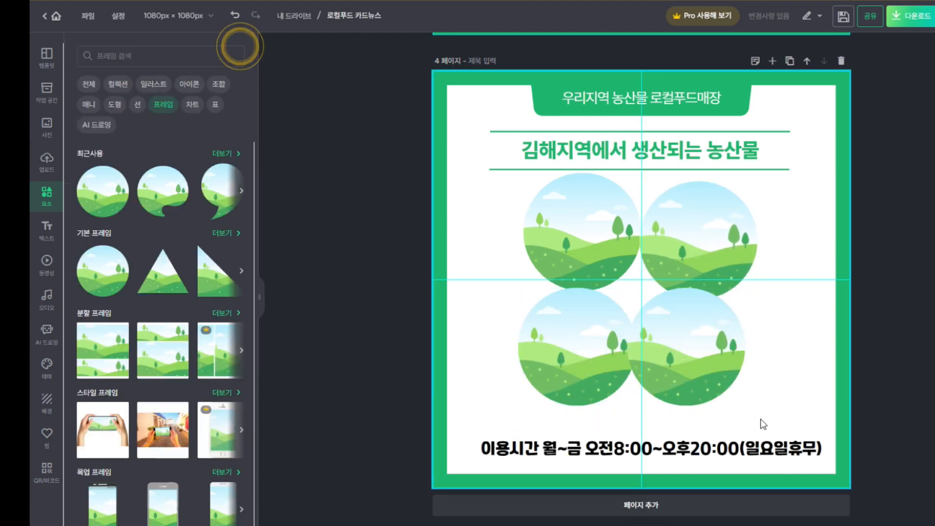
# Replace the opening-hours line with '우리지역의 신선한 로컬푸드 농산물을 판매하는 매장', raise it, and nudge the bottom-right circle right
pyautogui.click(778, 457)
pyautogui.doubleClick(778, 457)
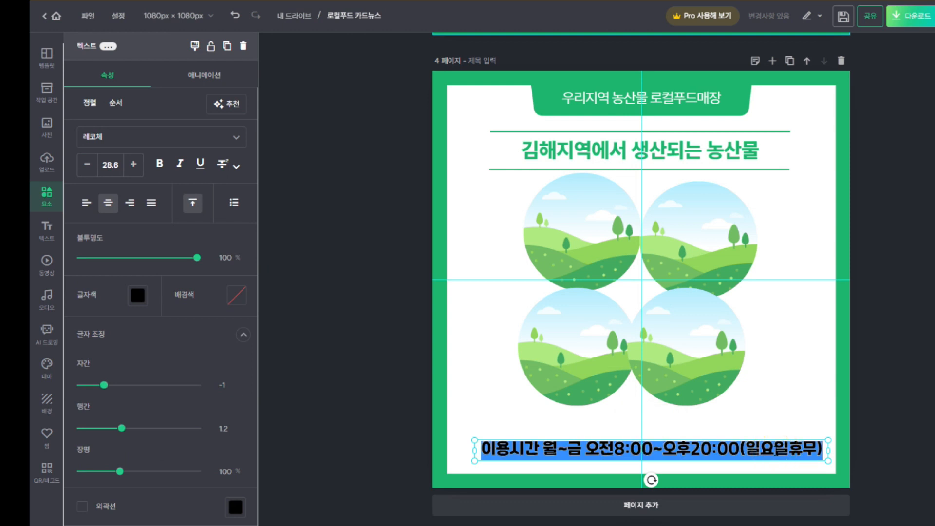
pyautogui.write('우리지역의 신선한 로컬푸드 농산물을')
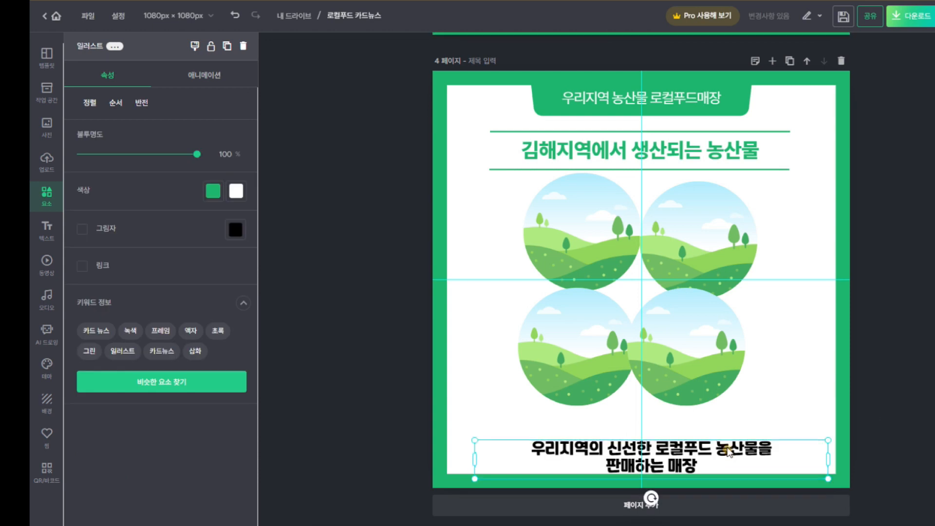
pyautogui.moveTo(728, 450); pyautogui.dragTo(729, 442)
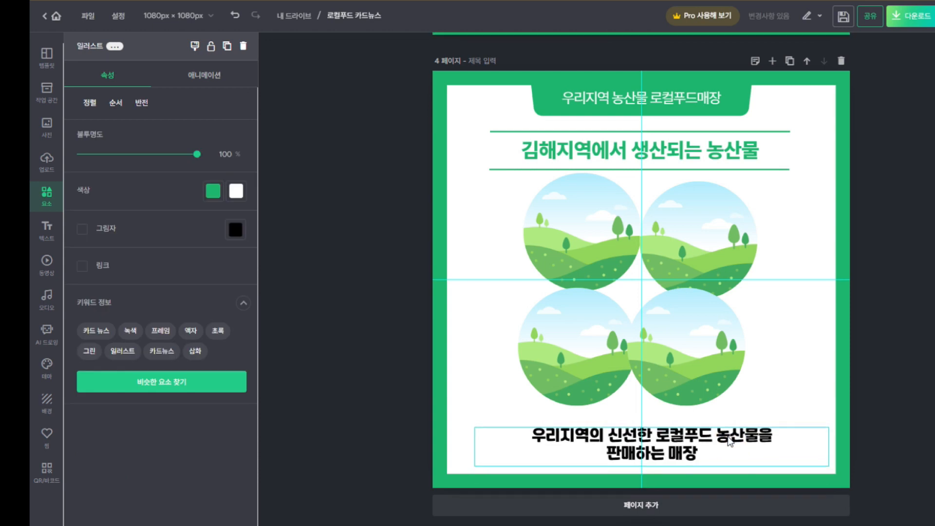
pyautogui.moveTo(733, 364); pyautogui.dragTo(741, 366)
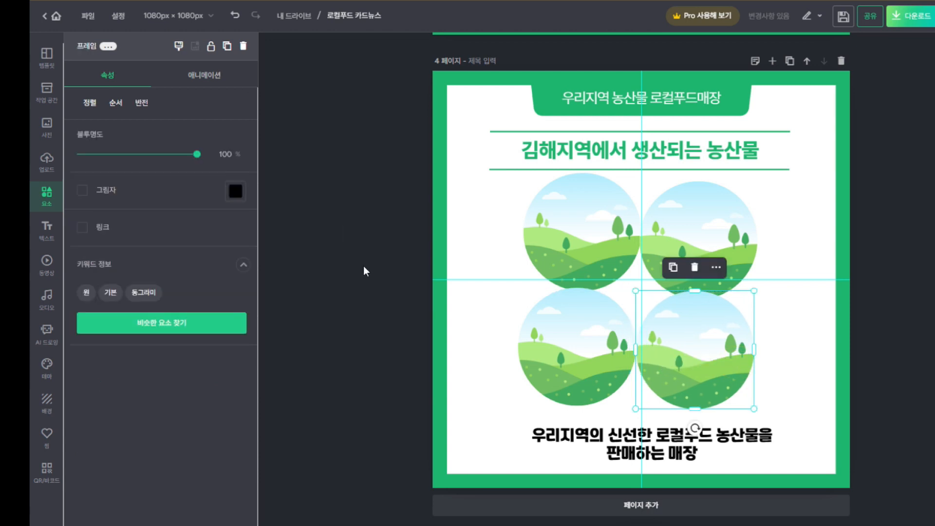
# Upload photo 6 and drop the LOCAL FOOD store picture into the upper-right circle
pyautogui.click(44, 194)
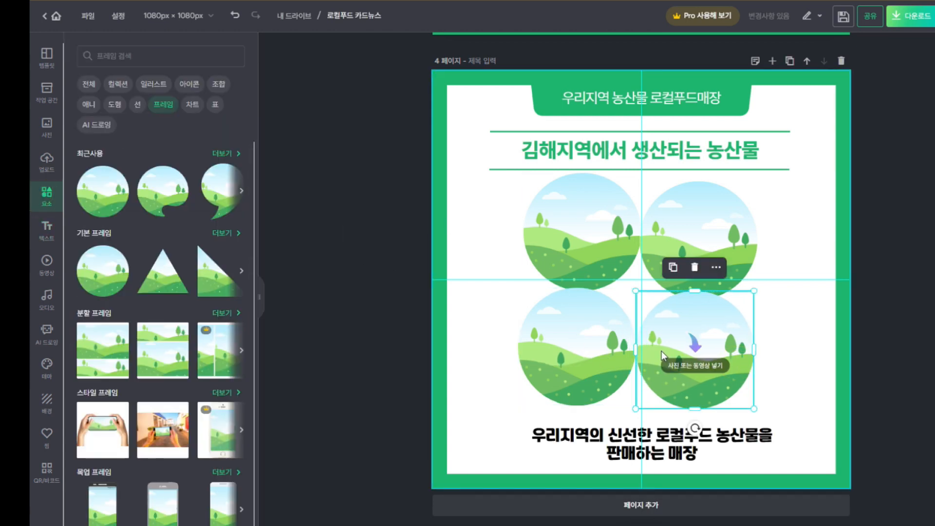
pyautogui.click(601, 375)
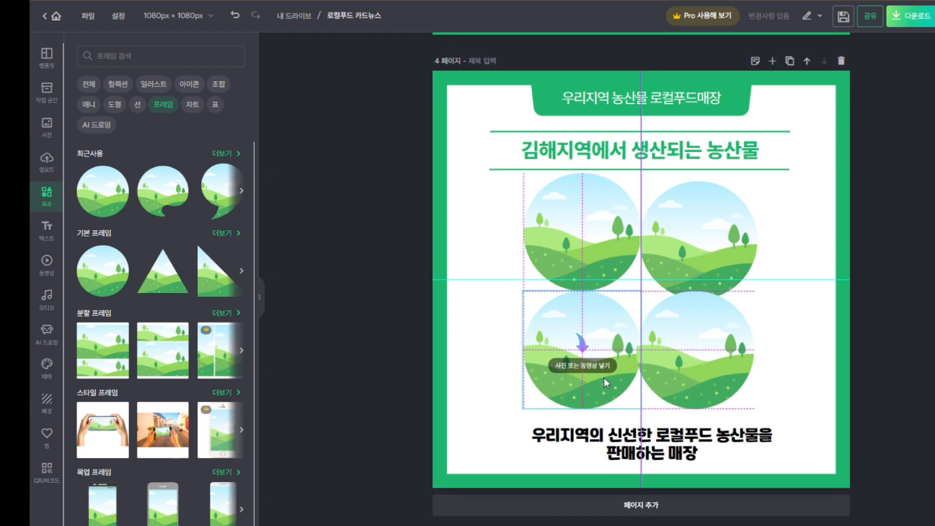
pyautogui.click(799, 343)
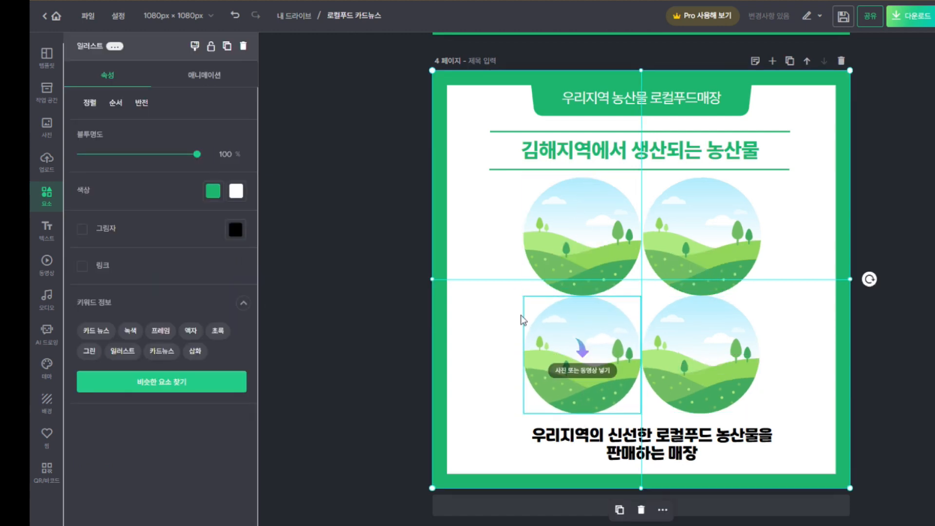
pyautogui.click(47, 161)
pyautogui.click(168, 86)
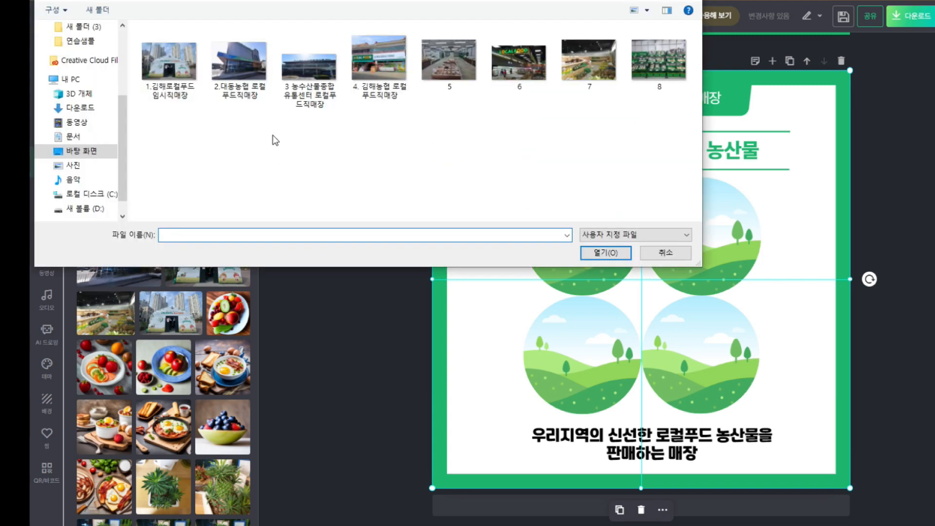
pyautogui.doubleClick(529, 66)
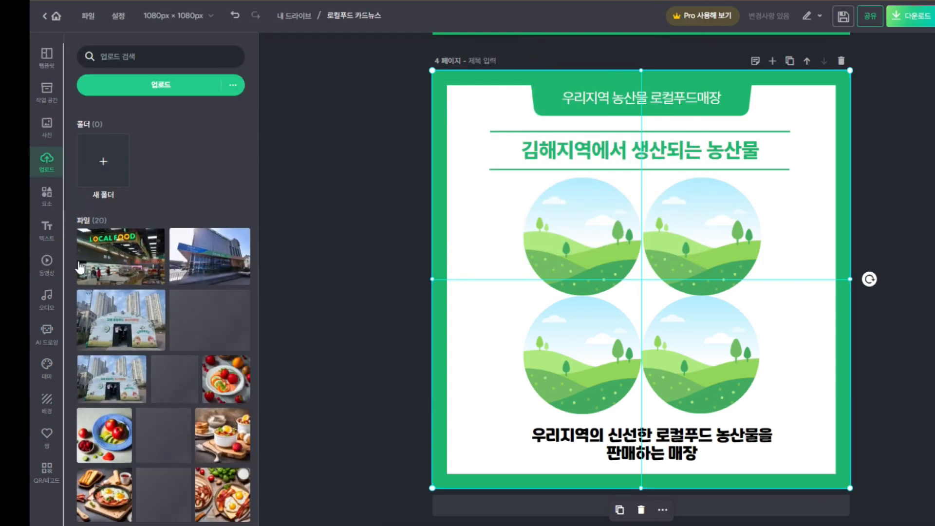
pyautogui.moveTo(120, 253); pyautogui.dragTo(650, 238)
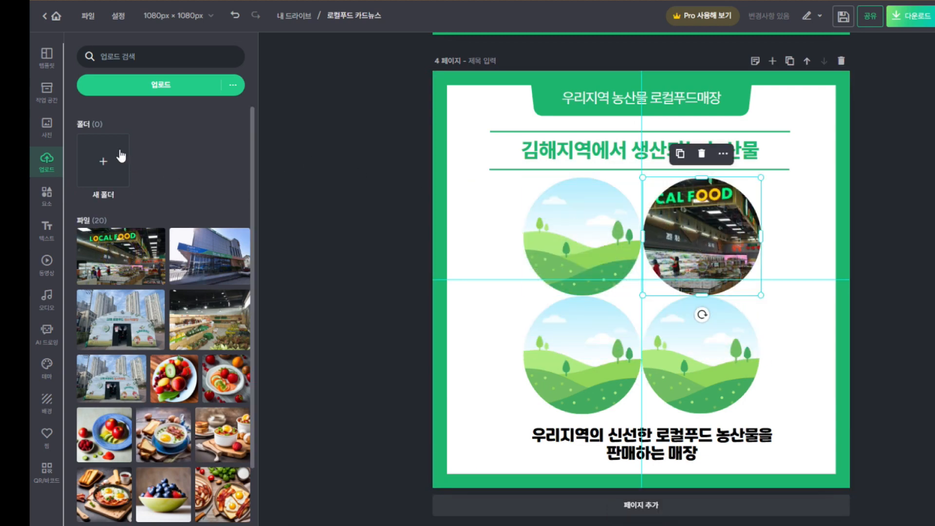
# Upload photos 8 and 7, filling the top-left circle with produce shelves and the lower-right with the store interior
pyautogui.click(161, 87)
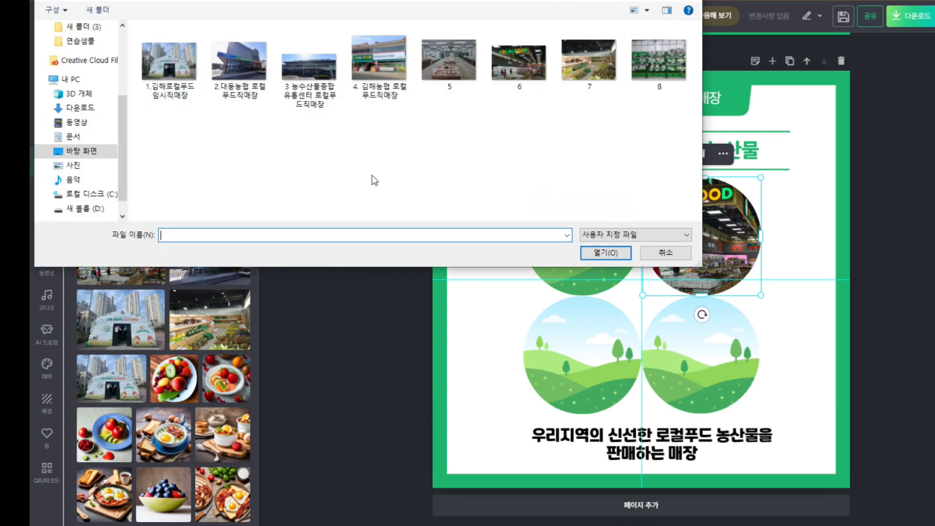
pyautogui.doubleClick(668, 60)
pyautogui.moveTo(117, 258); pyautogui.dragTo(559, 229)
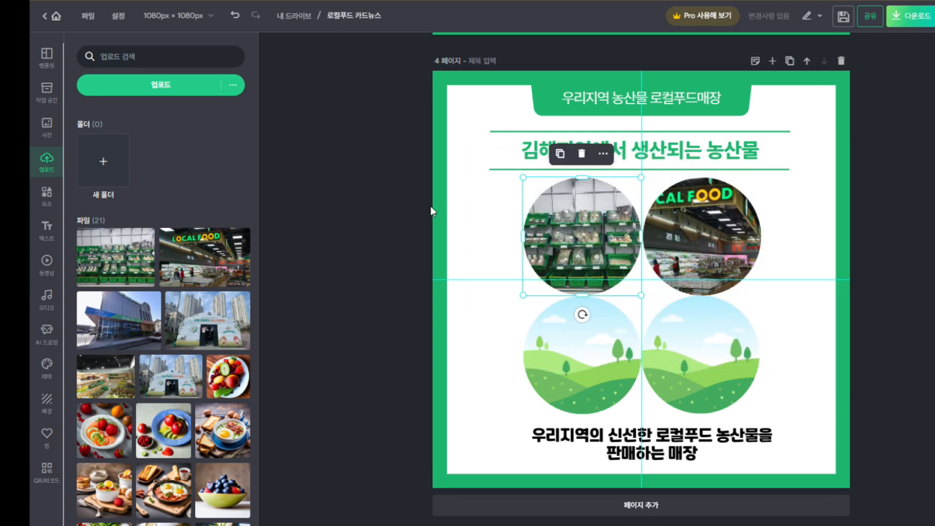
pyautogui.click(174, 86)
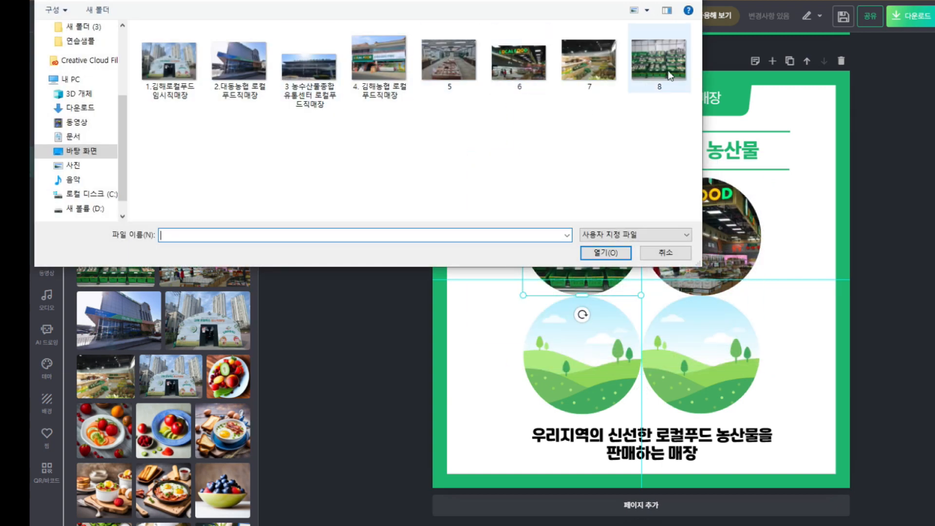
pyautogui.doubleClick(583, 63)
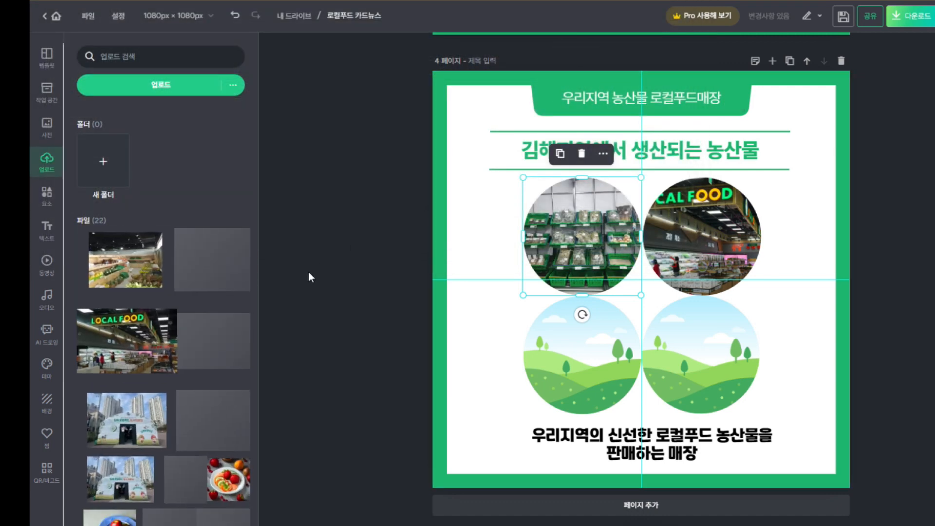
pyautogui.moveTo(112, 273); pyautogui.dragTo(709, 336)
# Place the oranges photo into the lower-left circle and deselect the images
pyautogui.scroll(-3, 195, 453)
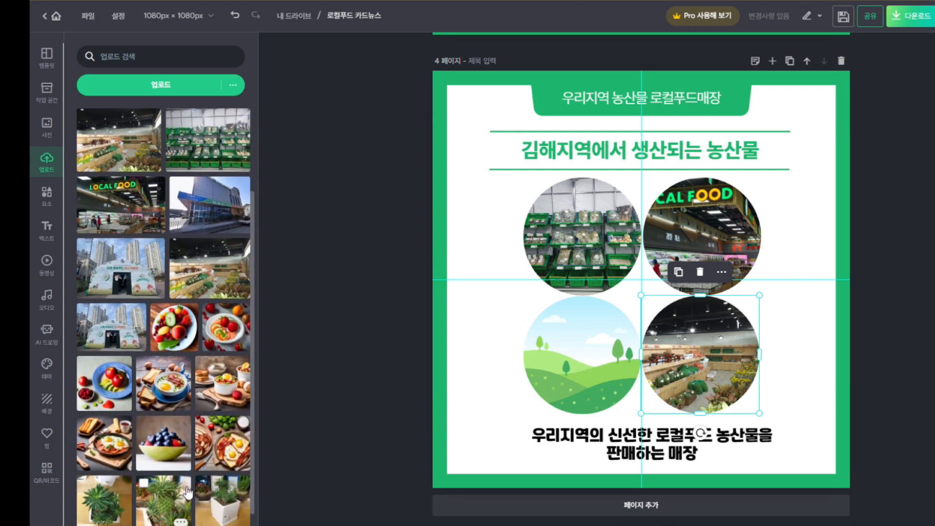
pyautogui.scroll(-2, 195, 488)
pyautogui.click(209, 493)
pyautogui.moveTo(712, 280); pyautogui.dragTo(630, 338)
pyautogui.press('Escape')
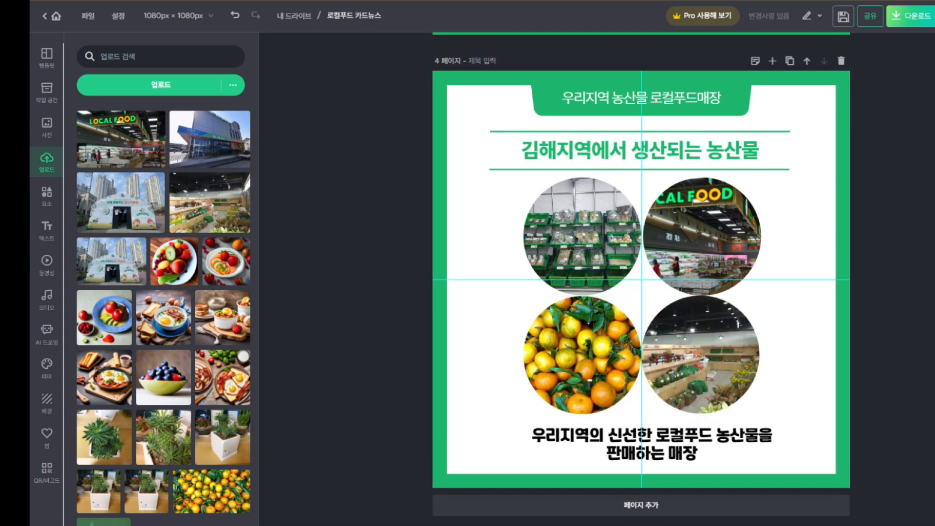
pyautogui.click(738, 327)
pyautogui.click(917, 284)
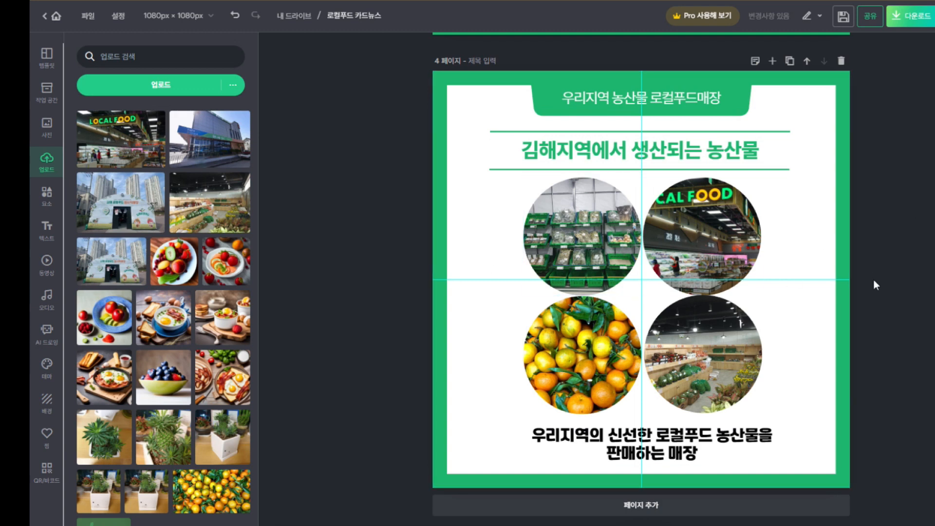
pyautogui.scroll(1, 901, 341)
pyautogui.scroll(-1, 901, 341)
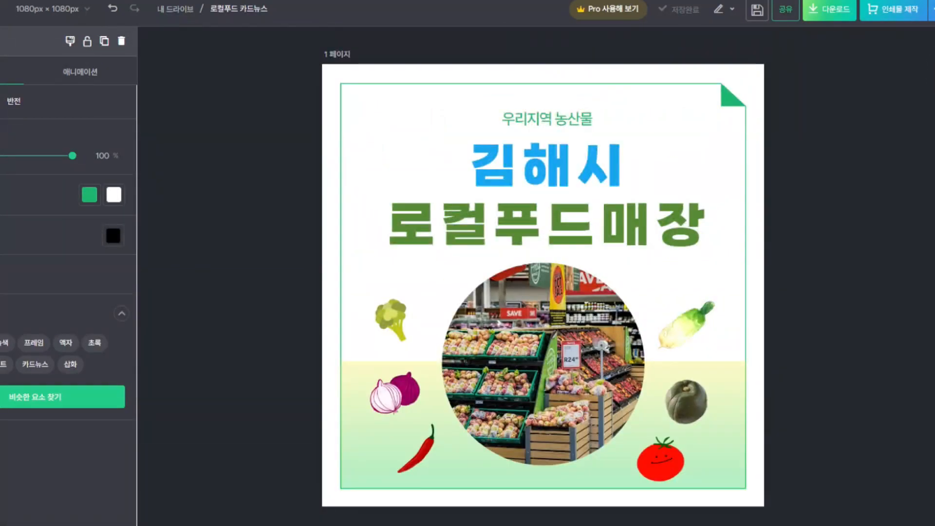
# Set up a web-image download in PNG format and confirm the page selection
pyautogui.click(827, 18)
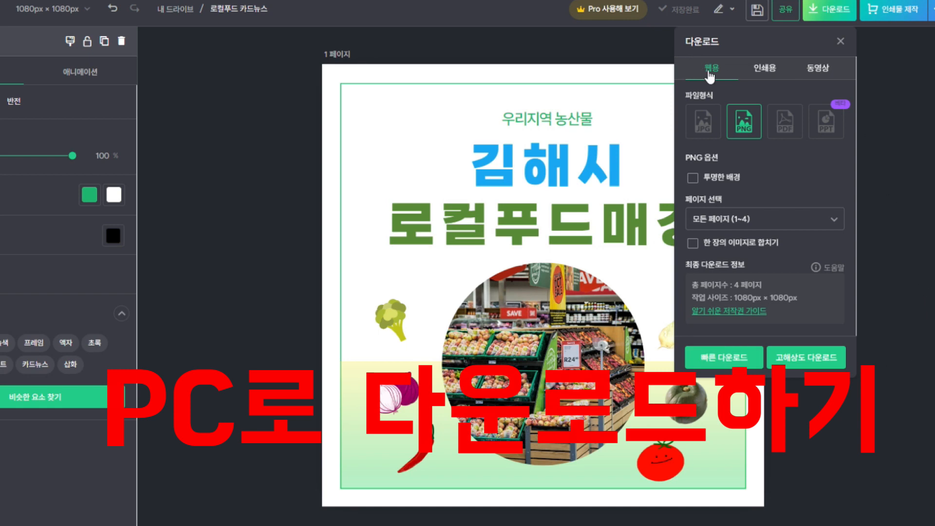
pyautogui.click(765, 68)
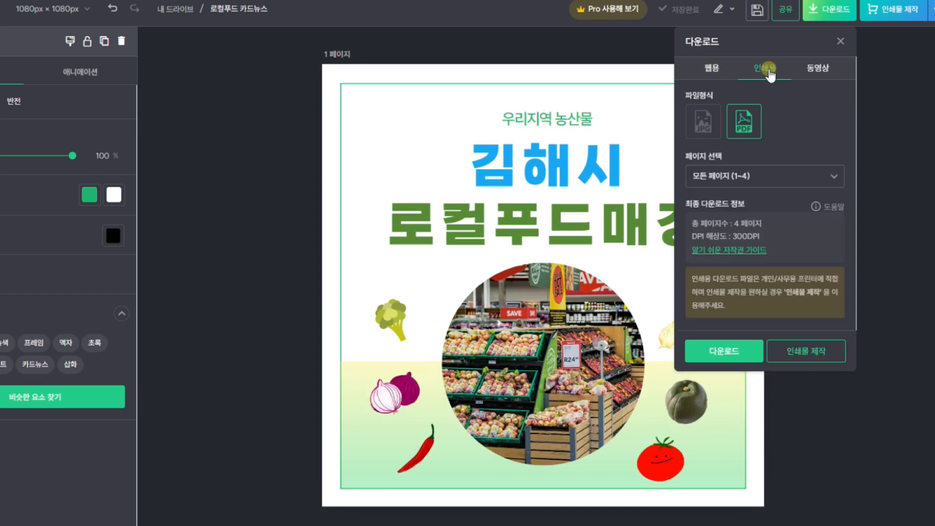
pyautogui.click(823, 73)
pyautogui.click(712, 73)
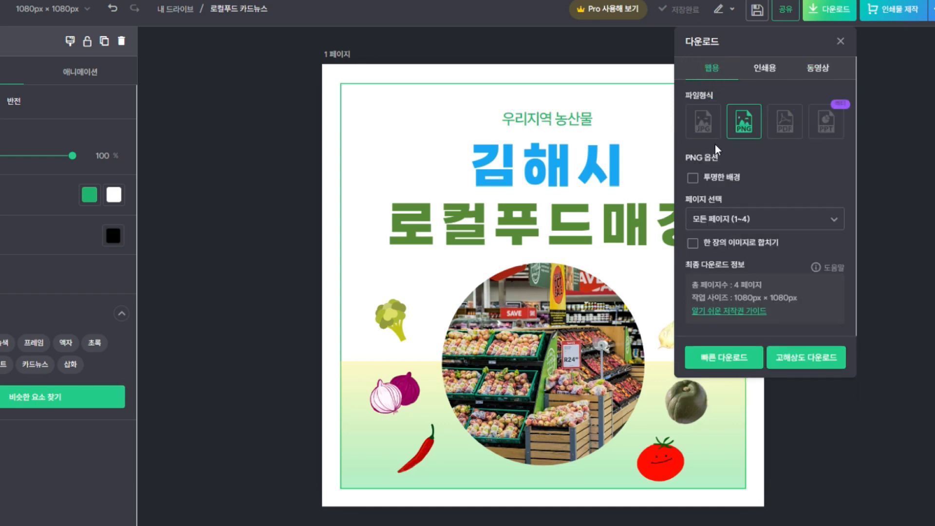
pyautogui.click(703, 121)
pyautogui.click(743, 133)
pyautogui.click(715, 220)
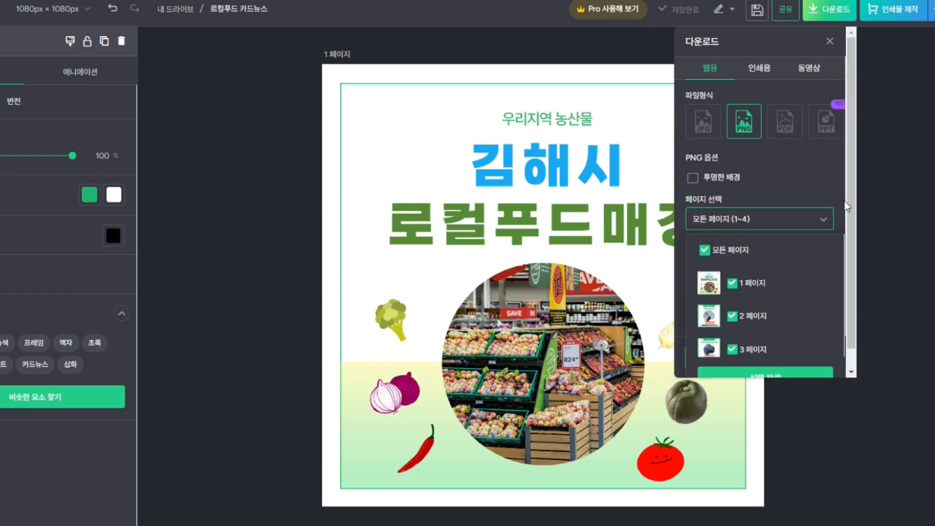
pyautogui.scroll(-1, 857, 178)
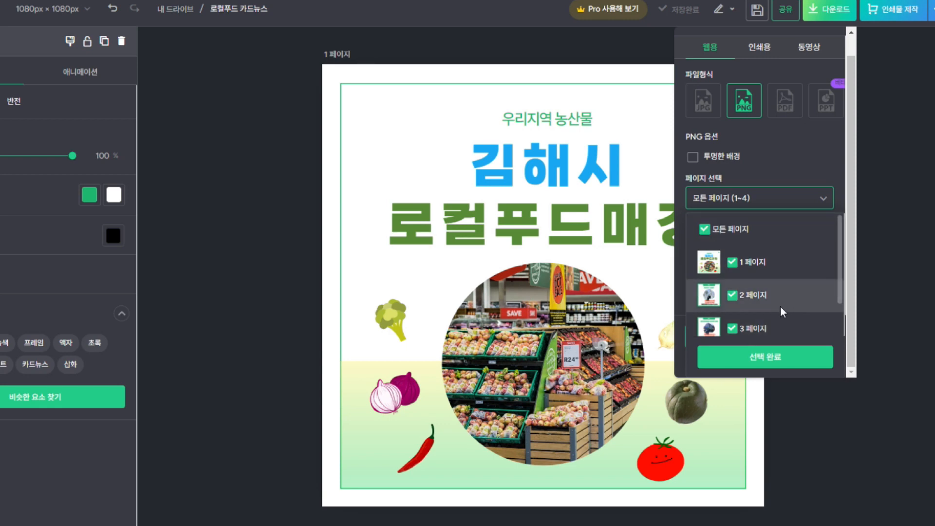
pyautogui.click(763, 360)
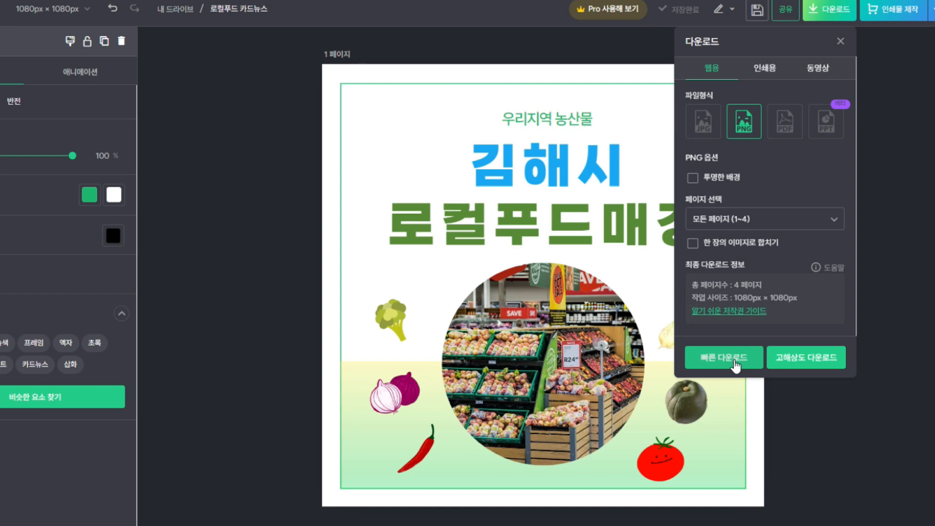
# Change the page selection to only page 1
pyautogui.click(730, 220)
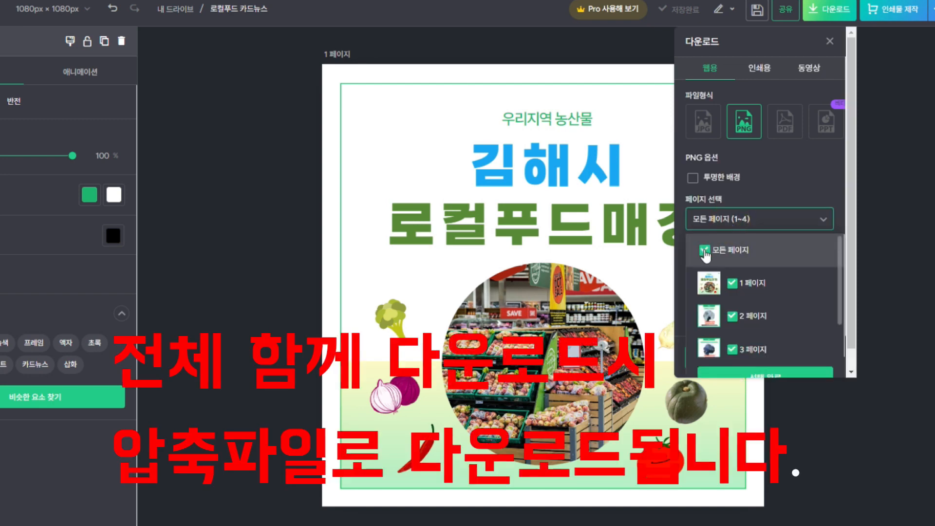
pyautogui.click(704, 251)
pyautogui.moveTo(849, 244); pyautogui.dragTo(838, 291)
pyautogui.click(733, 218)
pyautogui.scroll(1, 743, 214)
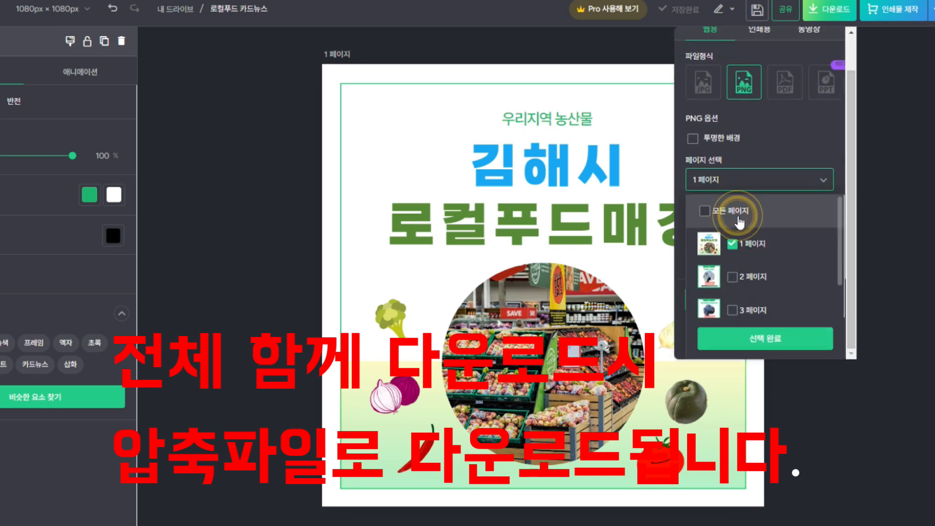
pyautogui.click(763, 340)
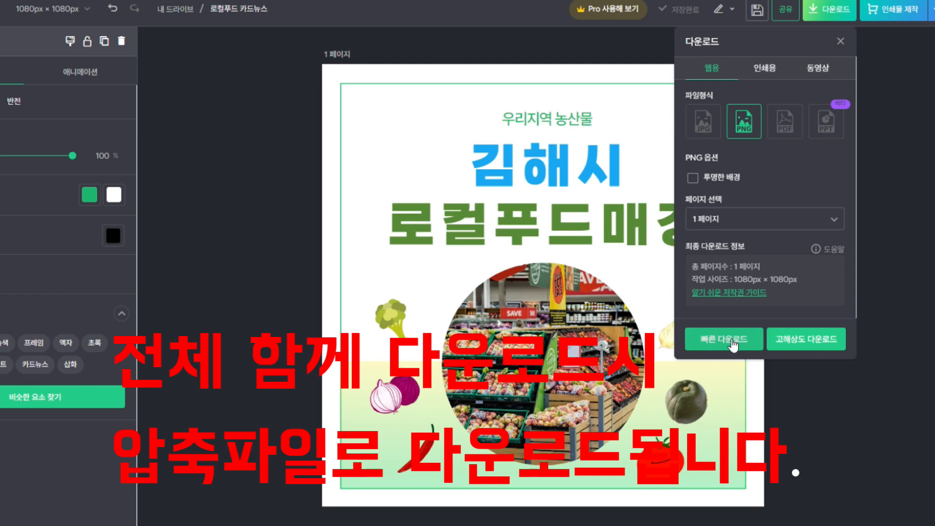
# Reselect all four pages and start the fast PNG download as 로컬푸드 카드뉴스.zip
pyautogui.click(744, 227)
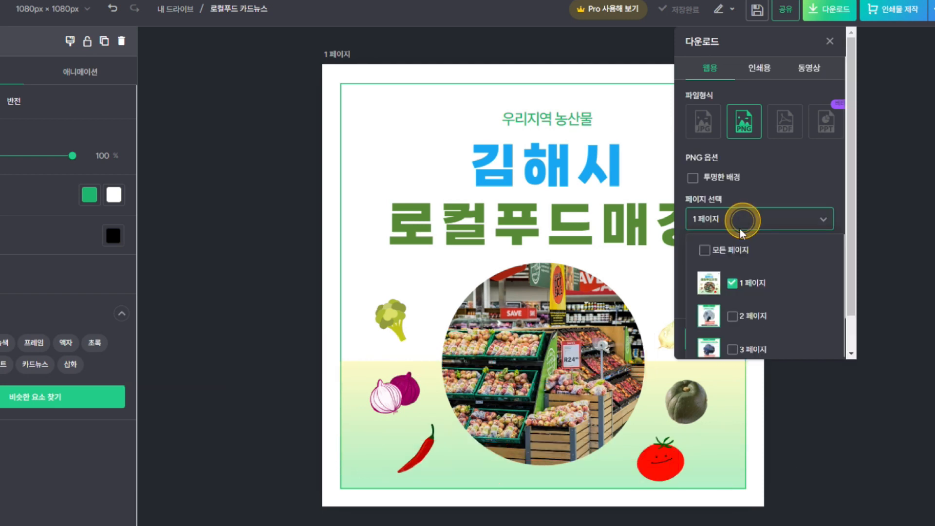
pyautogui.click(705, 250)
pyautogui.click(705, 250)
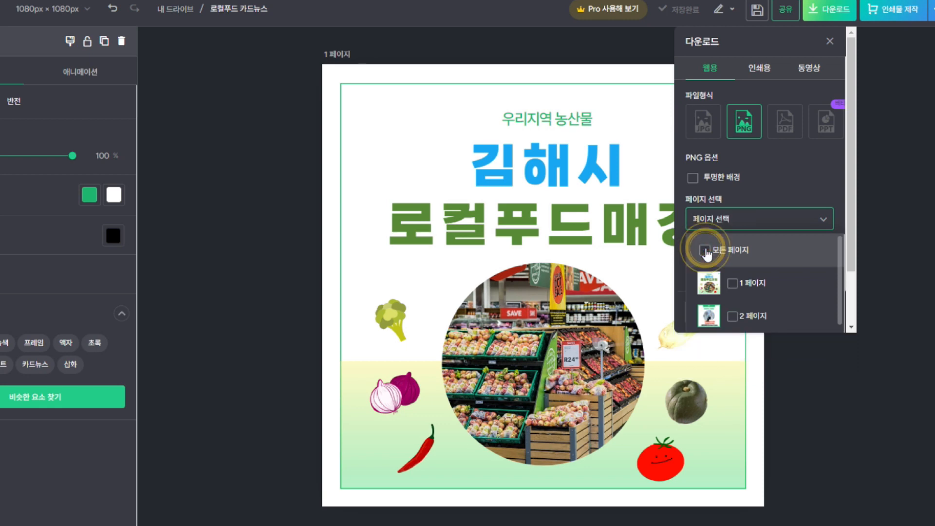
pyautogui.moveTo(839, 245); pyautogui.dragTo(852, 202)
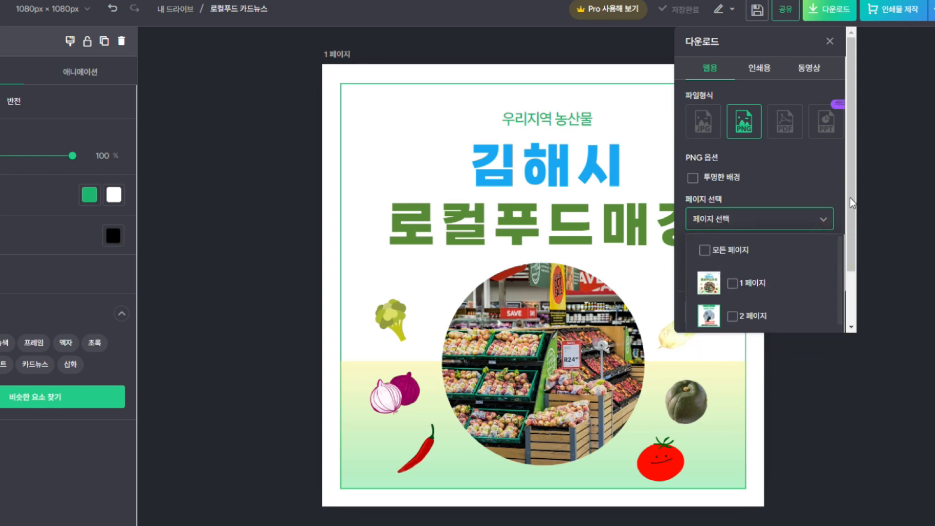
pyautogui.click(703, 248)
pyautogui.scroll(-1, 727, 260)
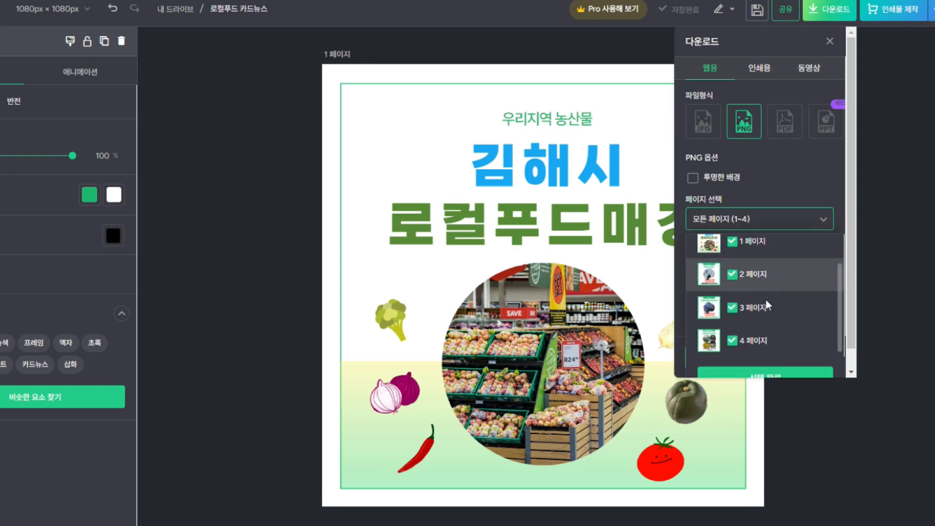
pyautogui.moveTo(852, 296); pyautogui.dragTo(852, 323)
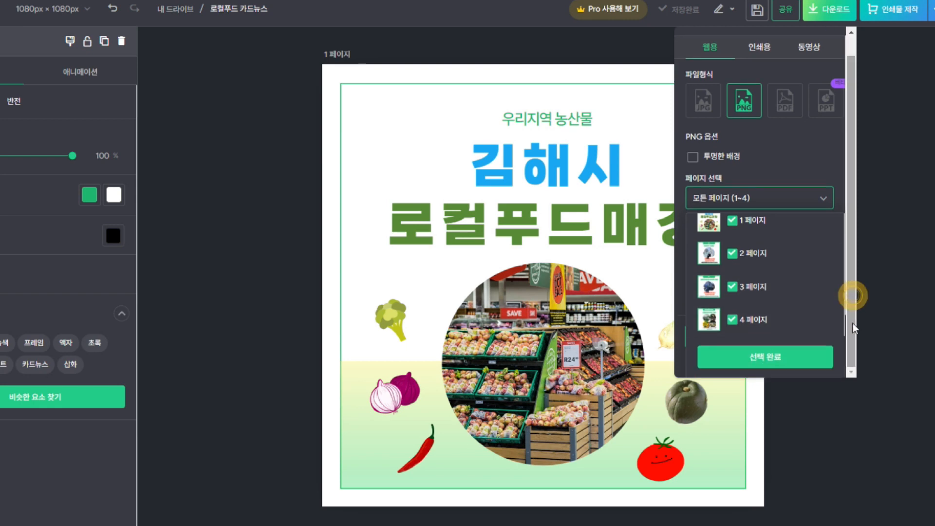
pyautogui.click(763, 355)
pyautogui.click(723, 370)
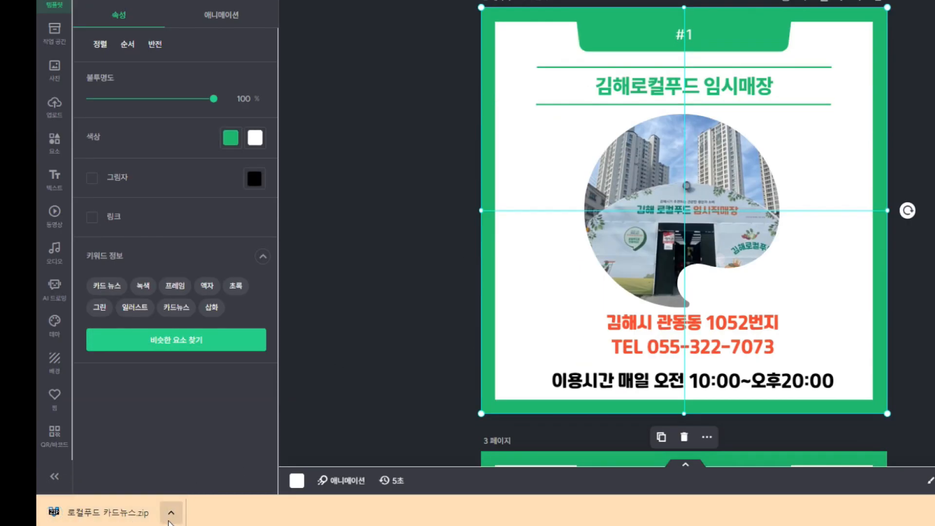
# Show the 로컬푸드 카드뉴스 zip in Downloads, copy it, and switch away to the desktop
pyautogui.click(171, 514)
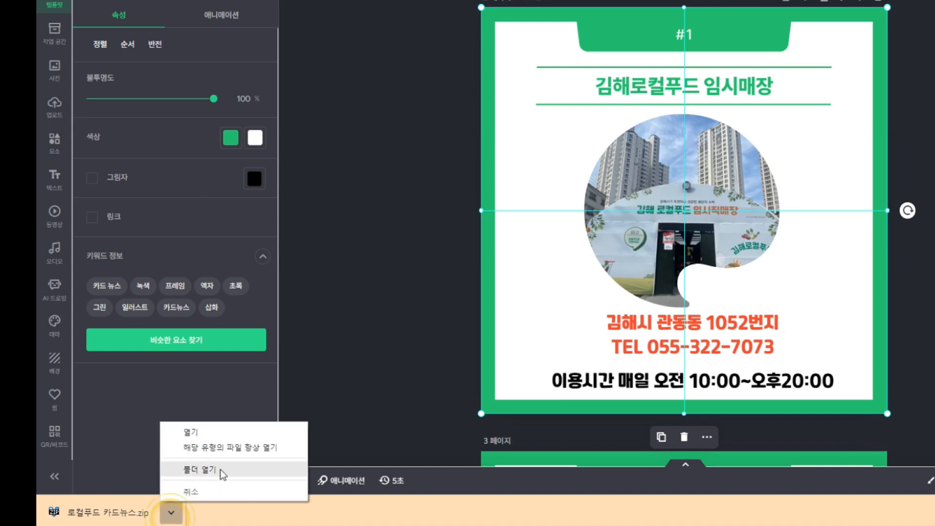
pyautogui.click(220, 471)
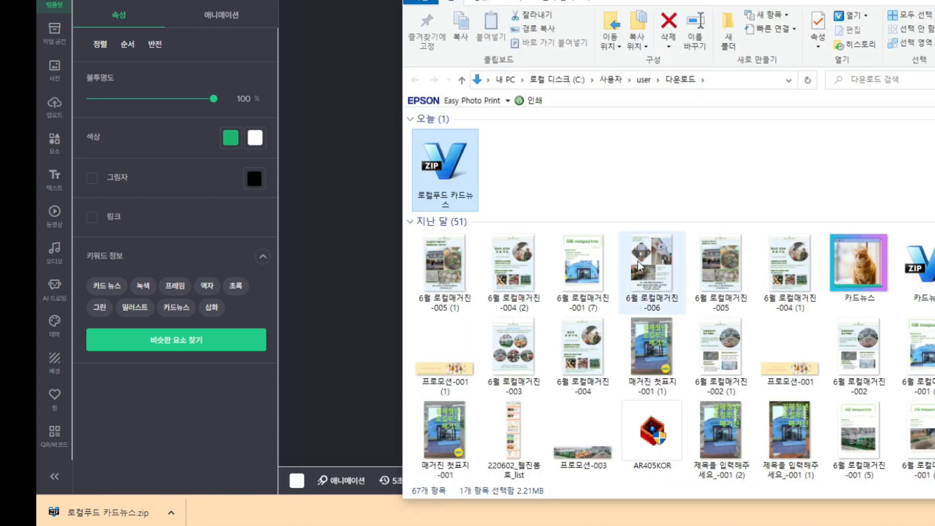
pyautogui.rightClick(446, 168)
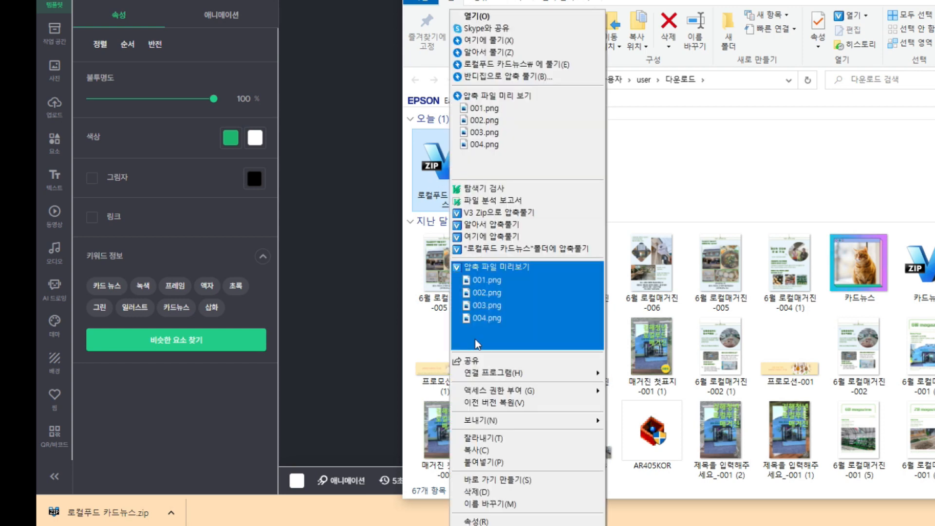
pyautogui.click(473, 450)
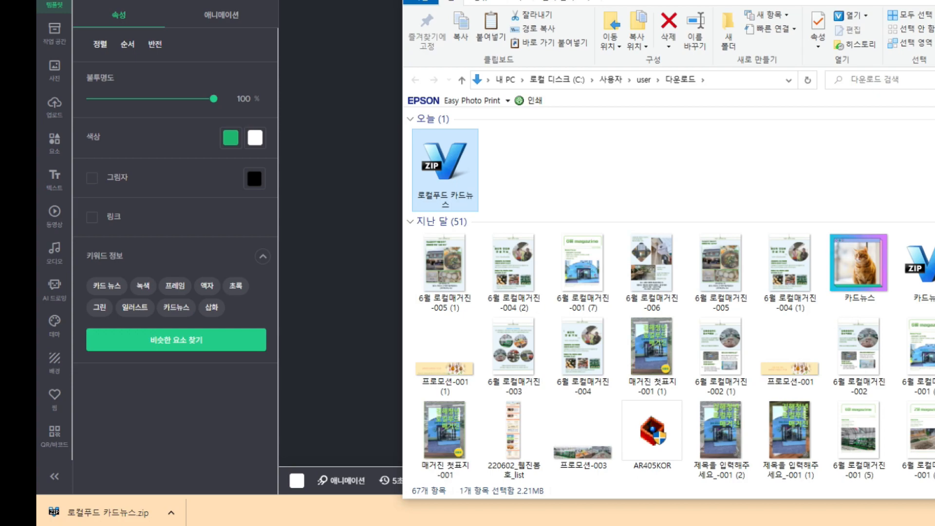
pyautogui.hotkey('alt', 'Tab')
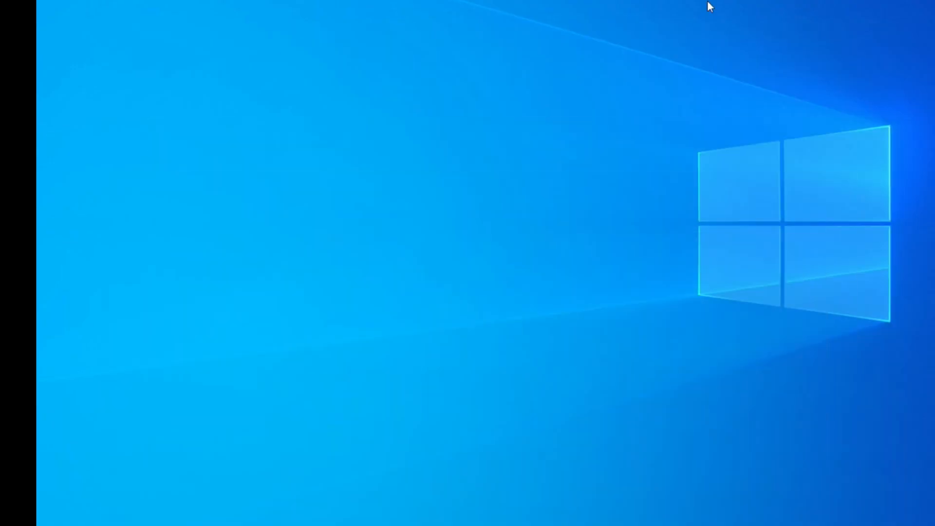
# Paste the zip onto the desktop, extract it there with 여기에 풀기, and open it in V3 Zip
pyautogui.rightClick(270, 88)
pyautogui.click(311, 169)
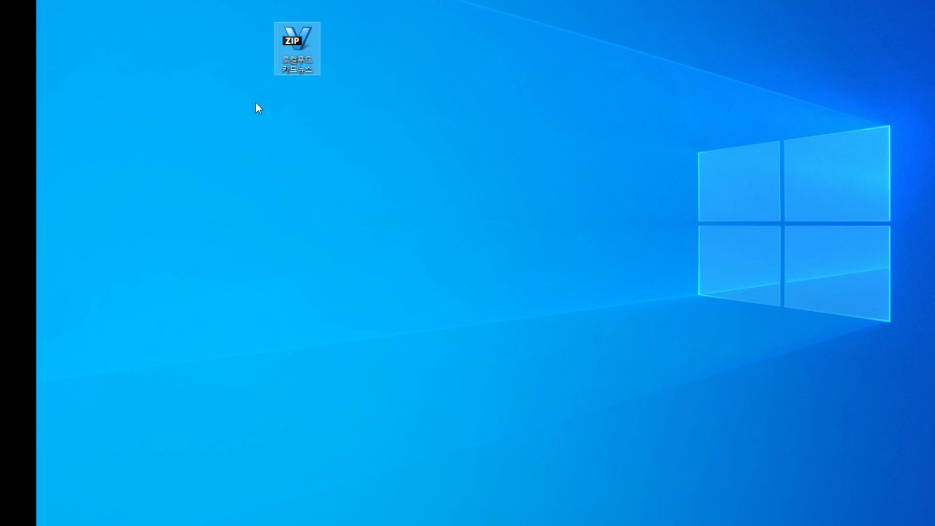
pyautogui.rightClick(297, 40)
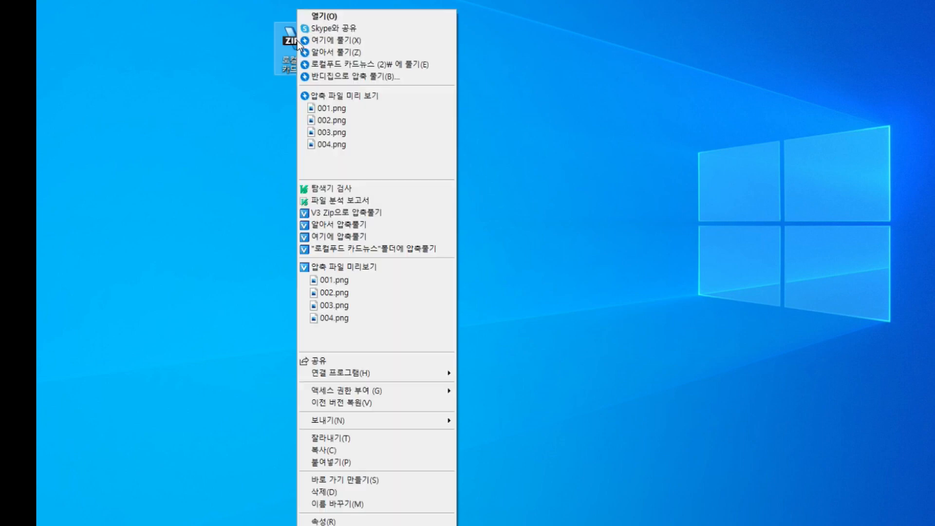
pyautogui.click(341, 41)
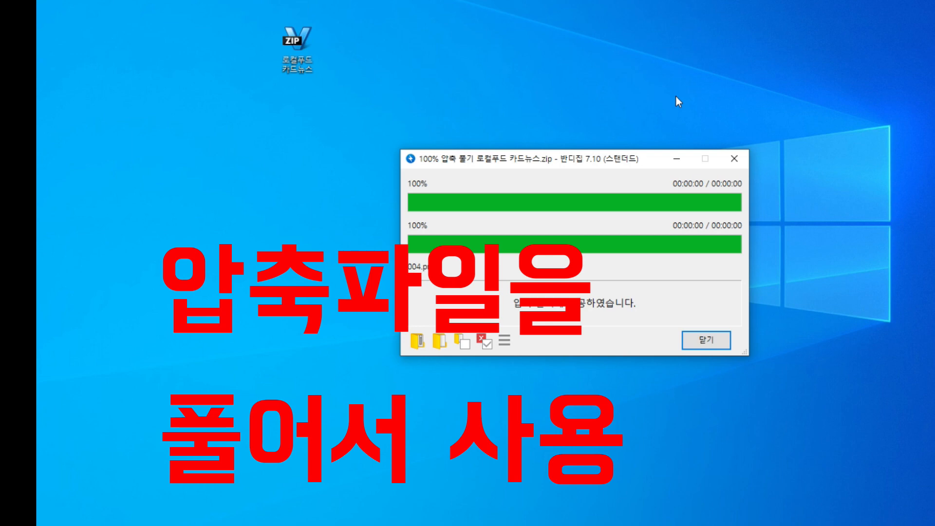
pyautogui.click(709, 342)
pyautogui.doubleClick(293, 46)
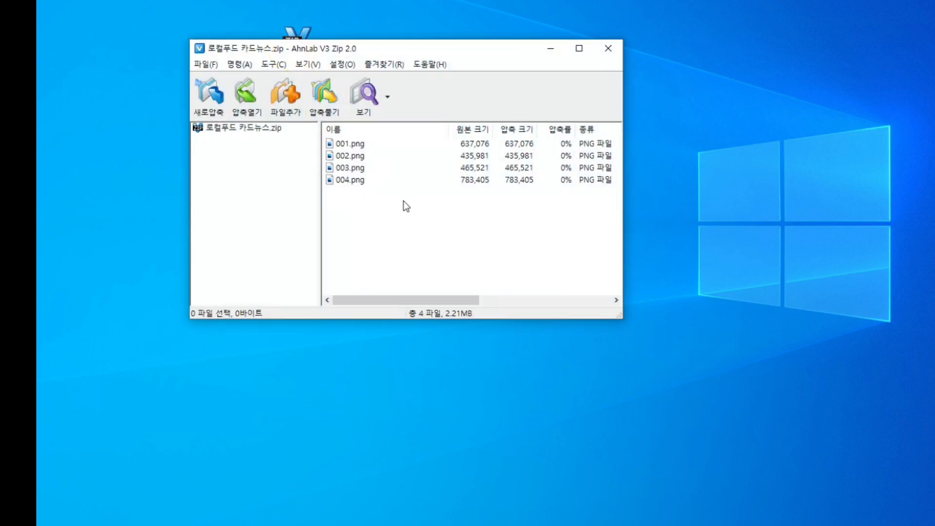
# Line up the extracted icons 001, 002, 003 and 004 in the desktop's top row
pyautogui.moveTo(403, 201); pyautogui.dragTo(706, 134)
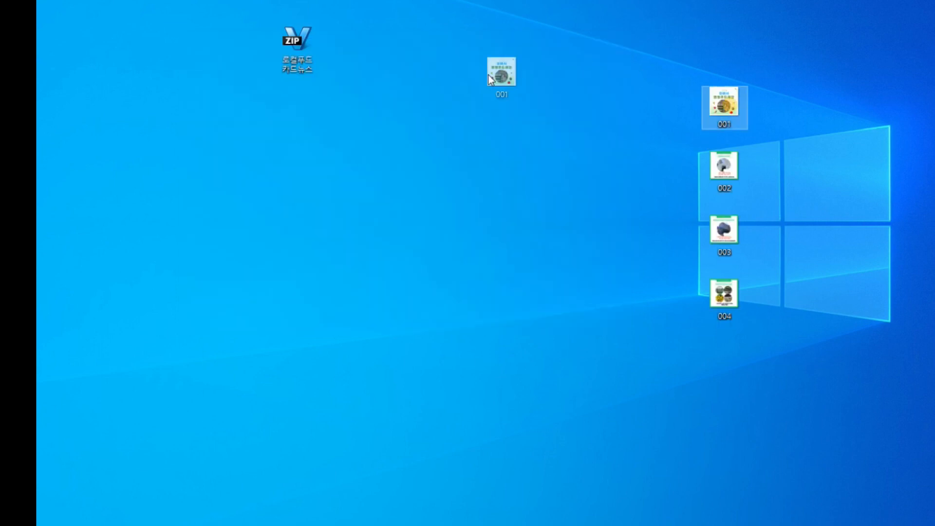
pyautogui.moveTo(491, 79); pyautogui.dragTo(378, 69)
pyautogui.moveTo(721, 169); pyautogui.dragTo(448, 49)
pyautogui.moveTo(726, 226); pyautogui.dragTo(489, 45)
pyautogui.moveTo(726, 287); pyautogui.dragTo(542, 40)
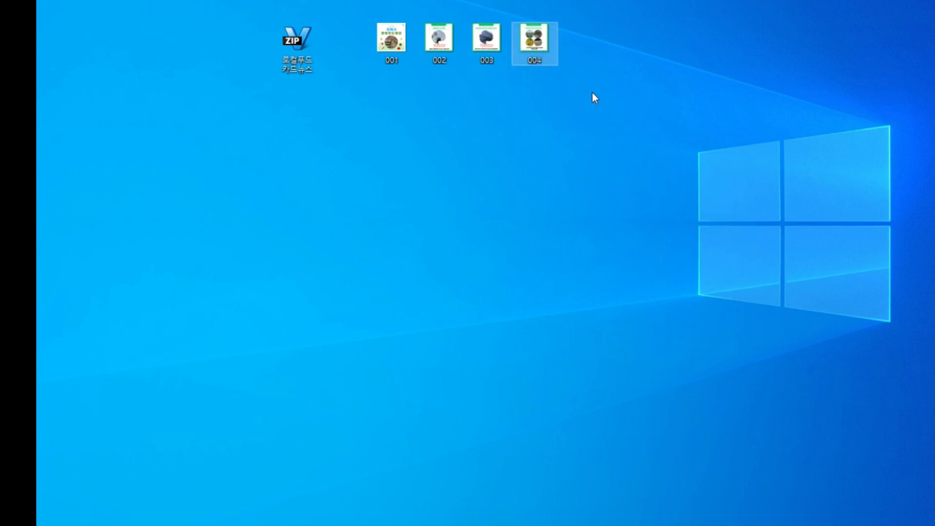
# Preview the 001 page image, then return to the Miricanvas editor
pyautogui.doubleClick(401, 48)
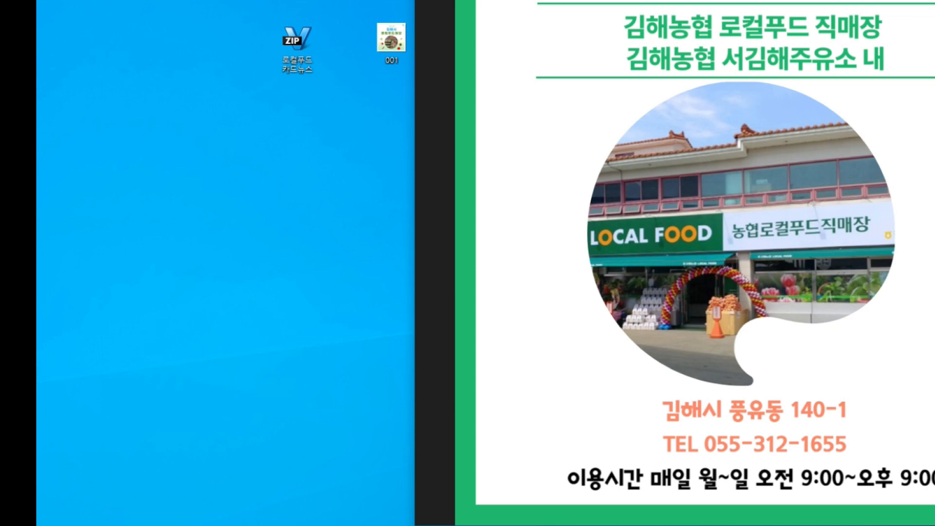
pyautogui.hotkey('alt', 'F4')
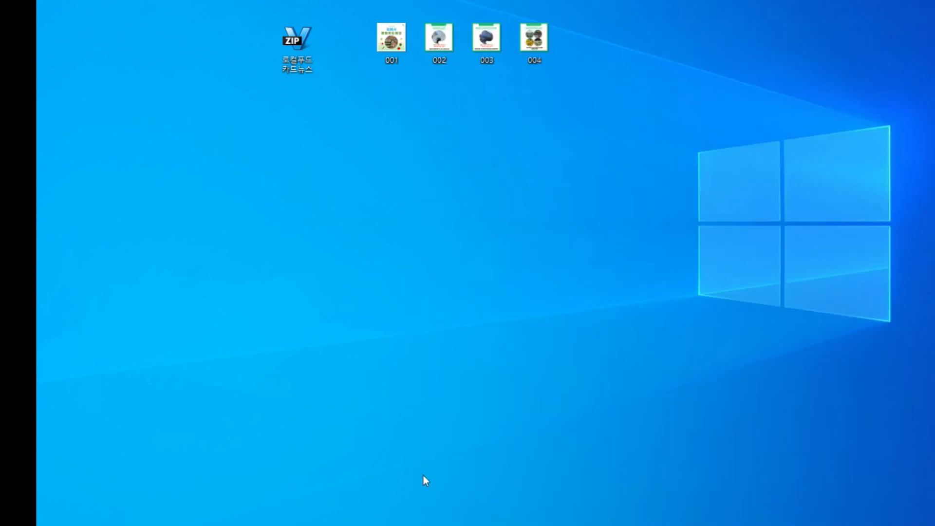
pyautogui.hotkey('alt', 'Tab')
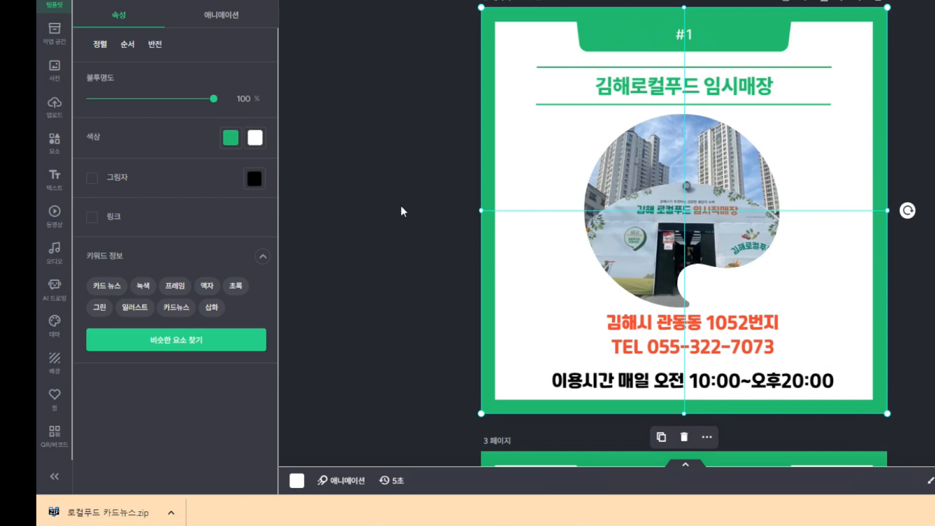
# Download only 3 페이지 as a PNG via 빠른 다운로드, deselecting all other pages
pyautogui.scroll(2, 682, 234)
pyautogui.scroll(-3, 682, 234)
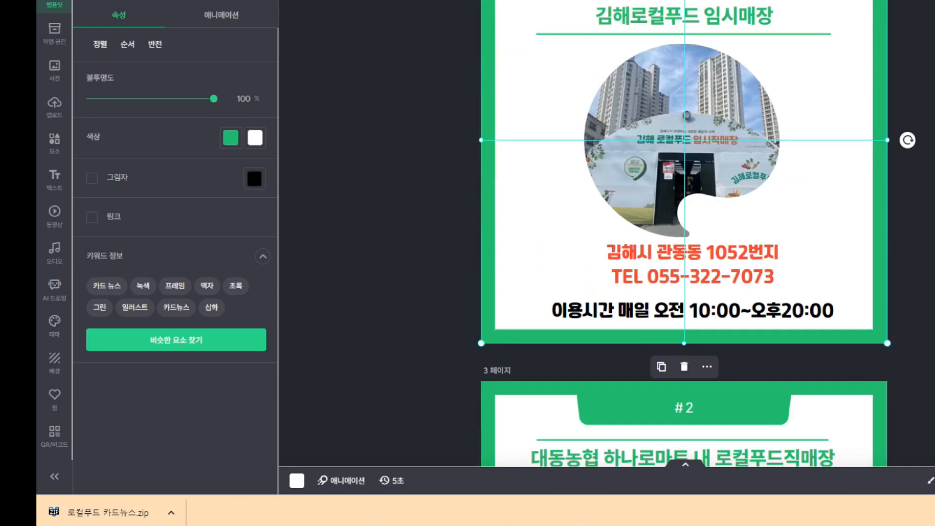
pyautogui.scroll(-6, 768, 263)
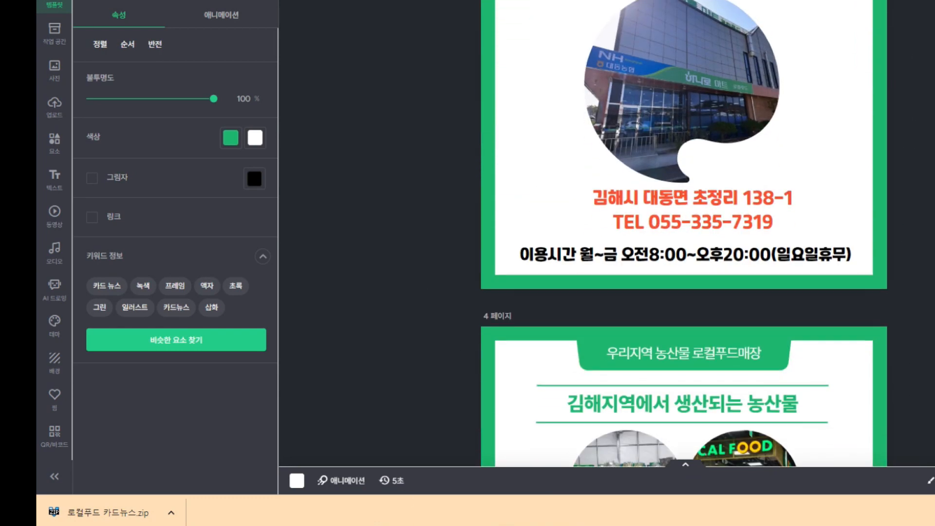
pyautogui.scroll(4, 767, 263)
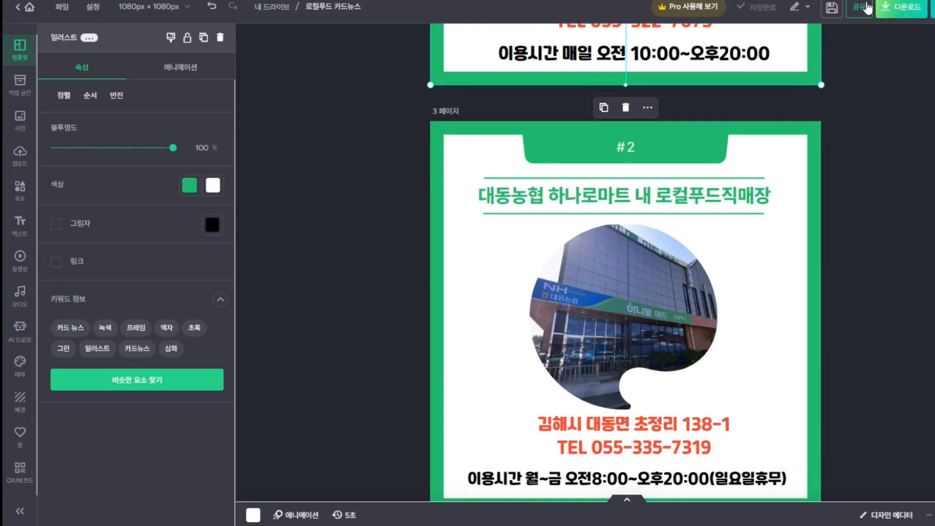
pyautogui.click(893, 17)
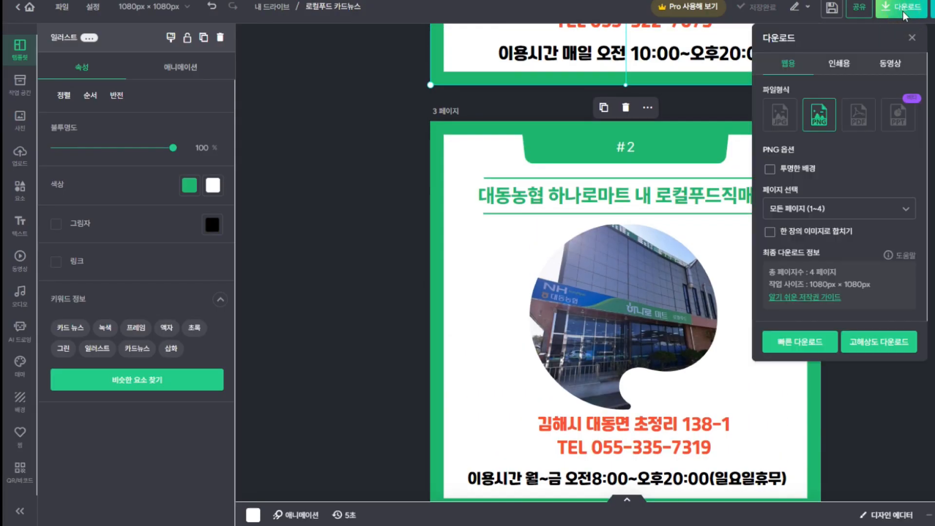
pyautogui.click(810, 210)
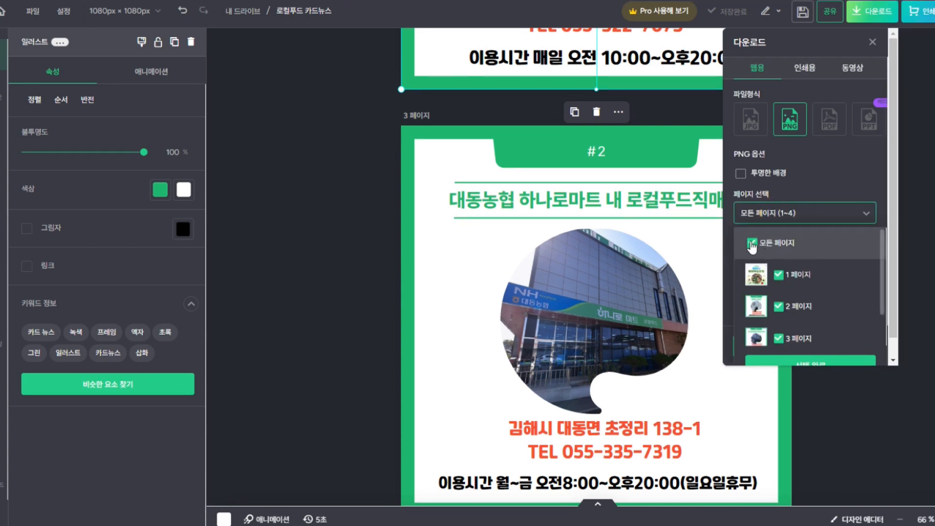
pyautogui.click(752, 243)
pyautogui.scroll(-1, 780, 266)
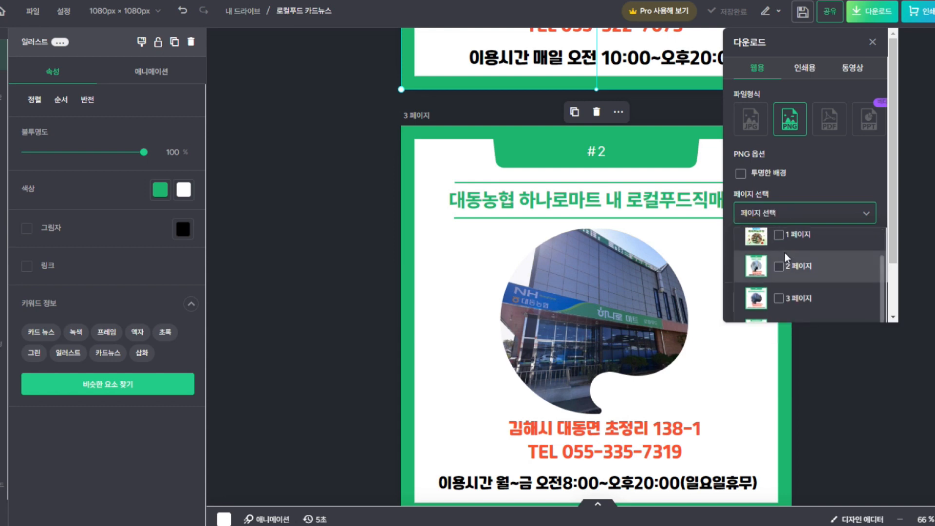
pyautogui.click(784, 301)
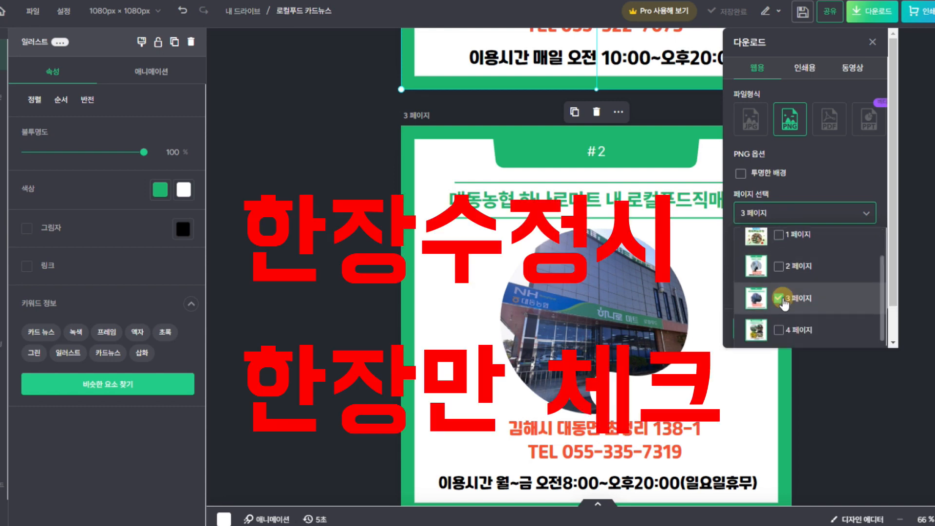
pyautogui.scroll(-1, 892, 297)
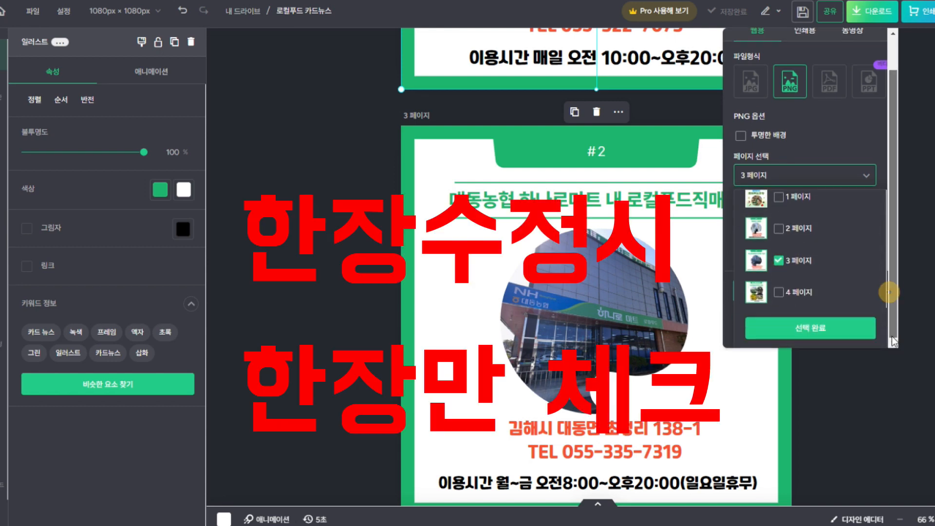
pyautogui.click(807, 330)
pyautogui.click(776, 329)
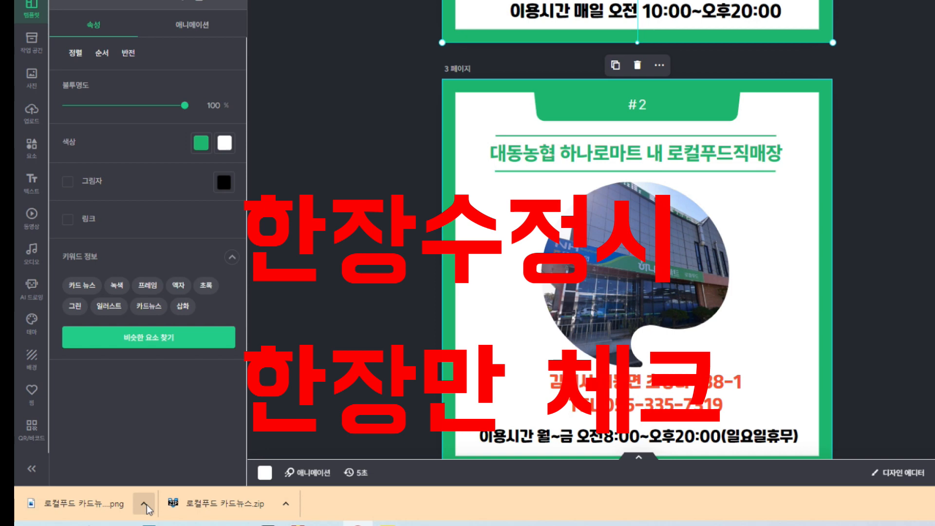
pyautogui.click(144, 504)
# Copy 로컬푸드 카드뉴스-003 from the downloads folder to the desktop and place it after 004
pyautogui.click(168, 462)
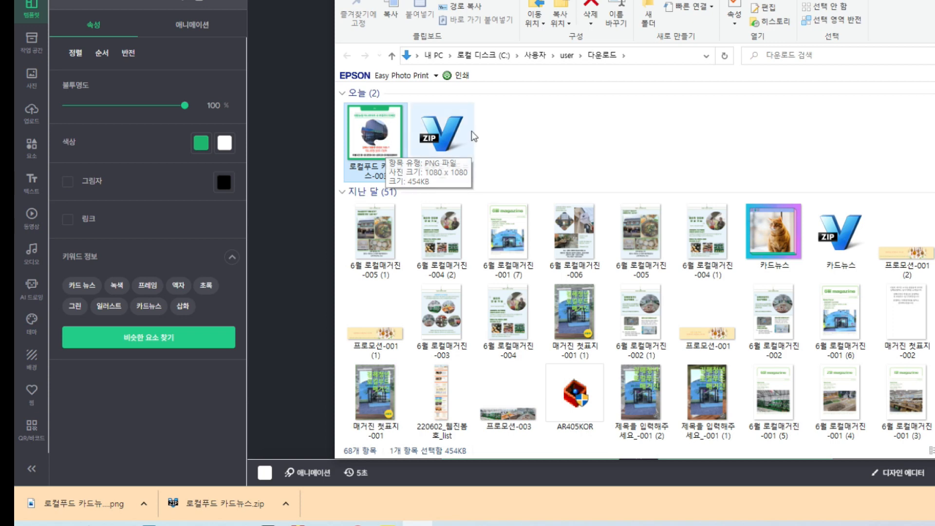
pyautogui.rightClick(380, 137)
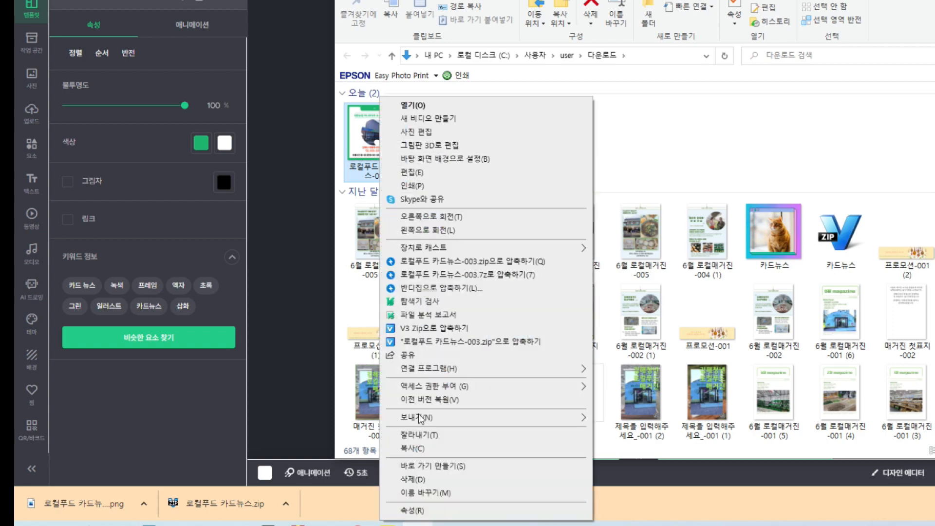
pyautogui.click(414, 448)
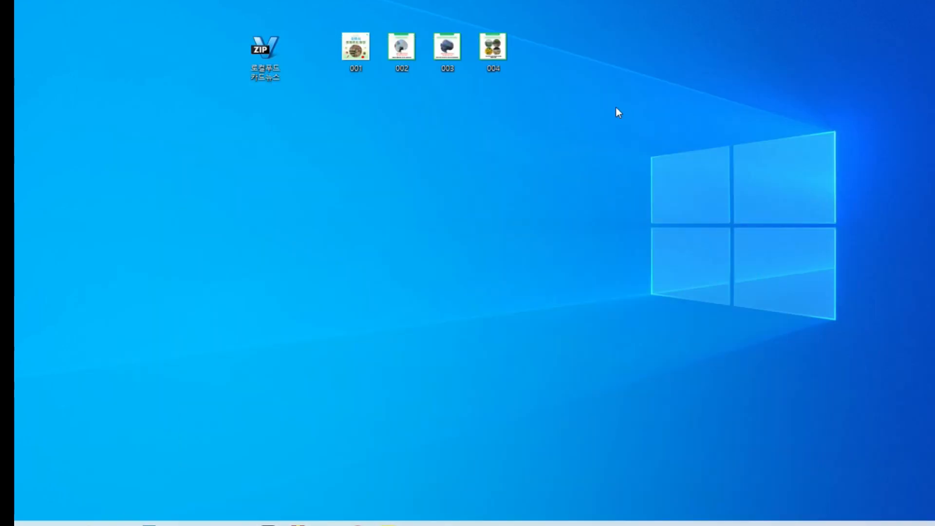
pyautogui.rightClick(616, 107)
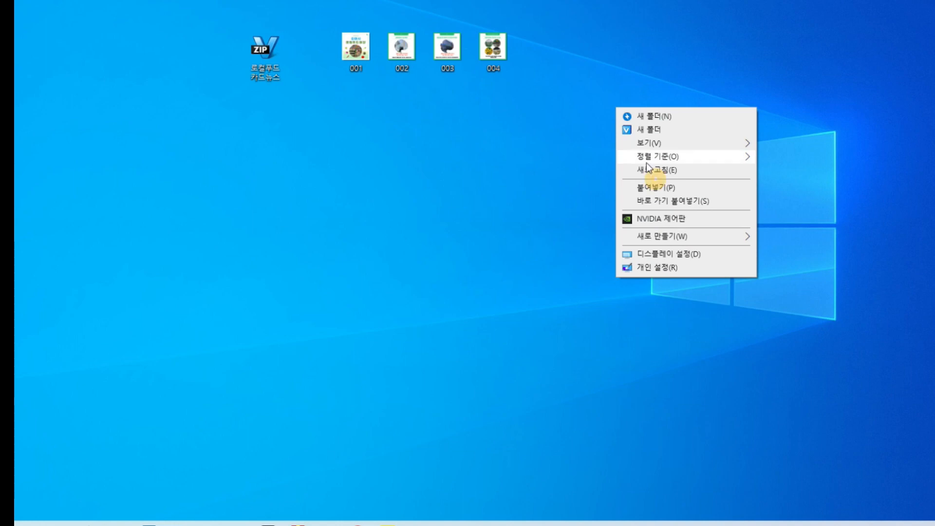
pyautogui.click(660, 190)
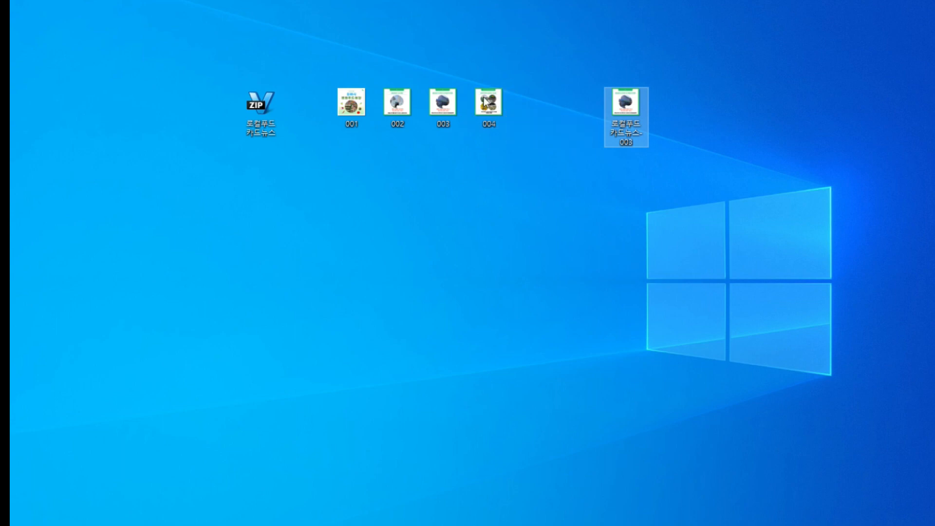
pyautogui.moveTo(638, 106); pyautogui.dragTo(555, 107)
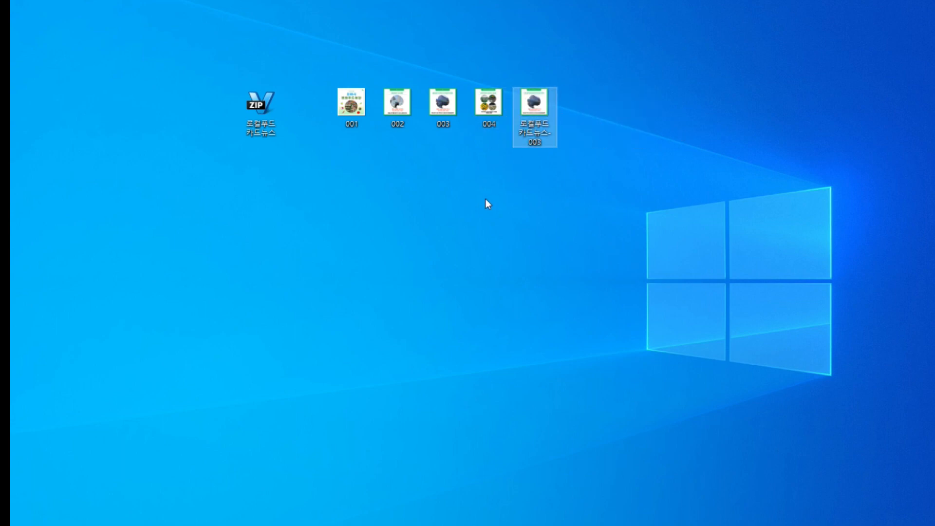